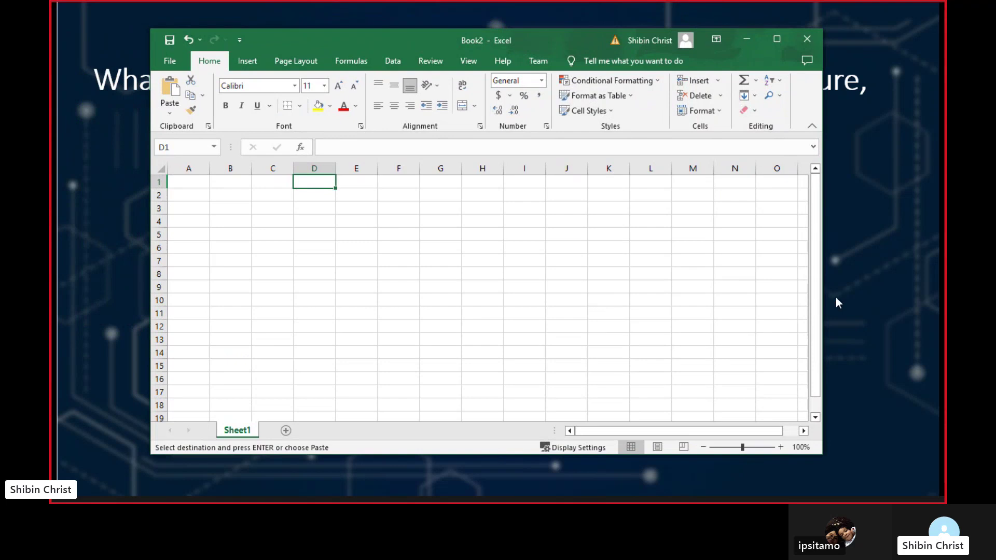
Enlarge the Excel window wider and taller, then select cell D1
{"action": "left_click_drag", "start_coordinate": [823, 296], "coordinate": [858, 296]}
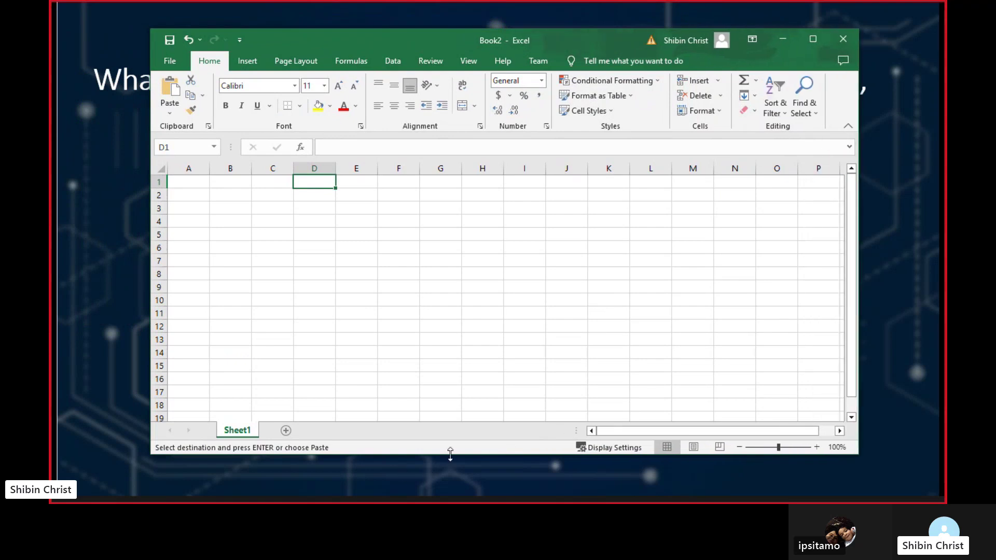
{"action": "left_click_drag", "start_coordinate": [447, 454], "coordinate": [447, 481]}
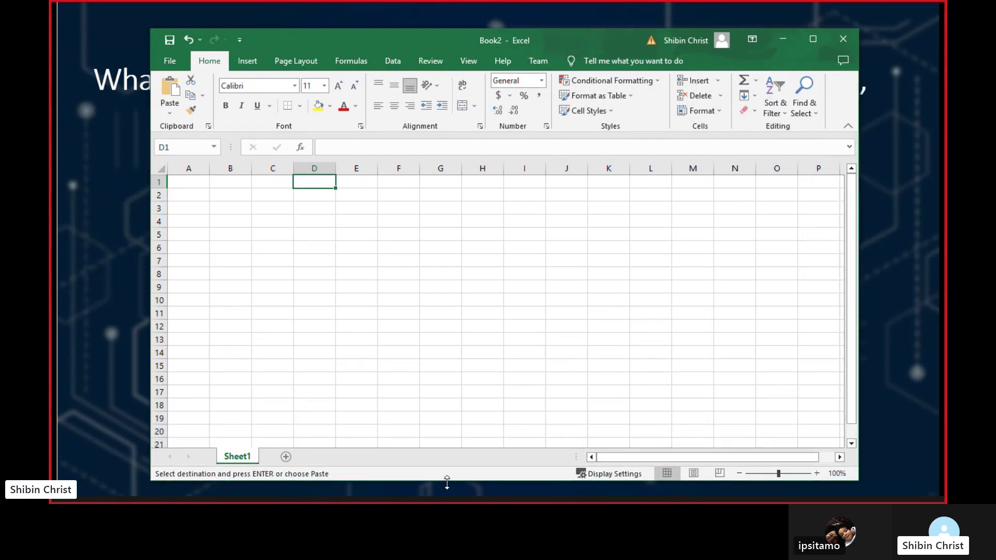
{"action": "left_click", "coordinate": [313, 193]}
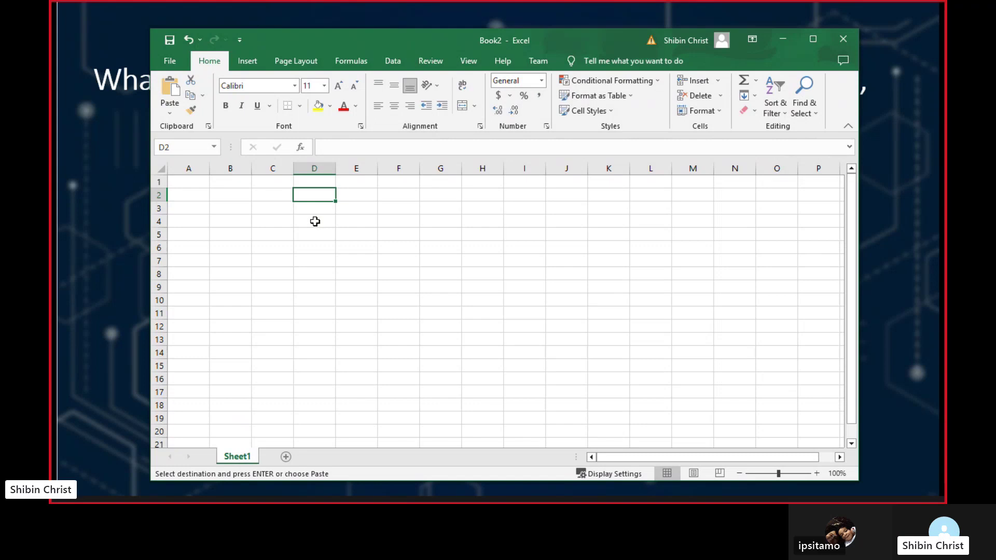
{"action": "key", "text": "Up"}
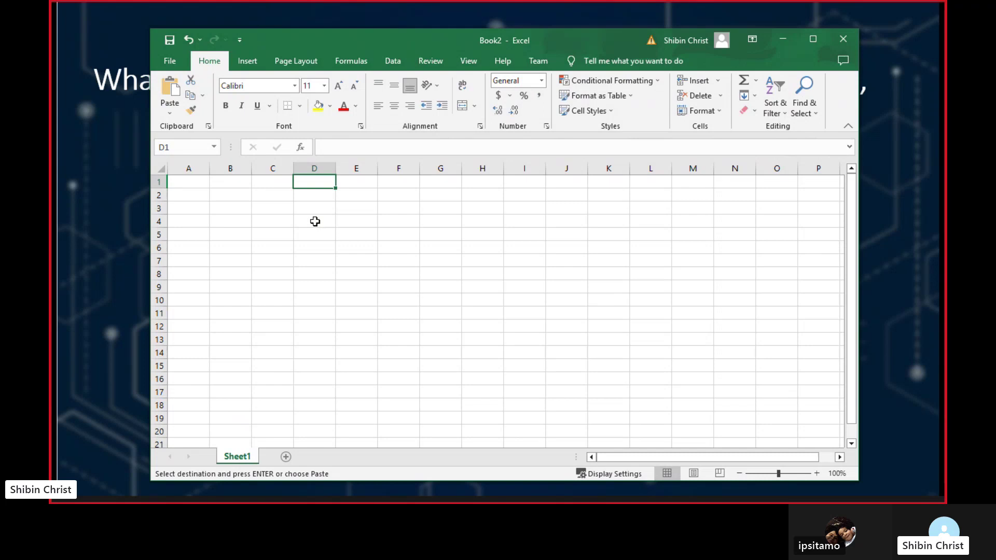
Enter MEBZ in D1 and Rent in D3
{"action": "key", "text": "Escape"}
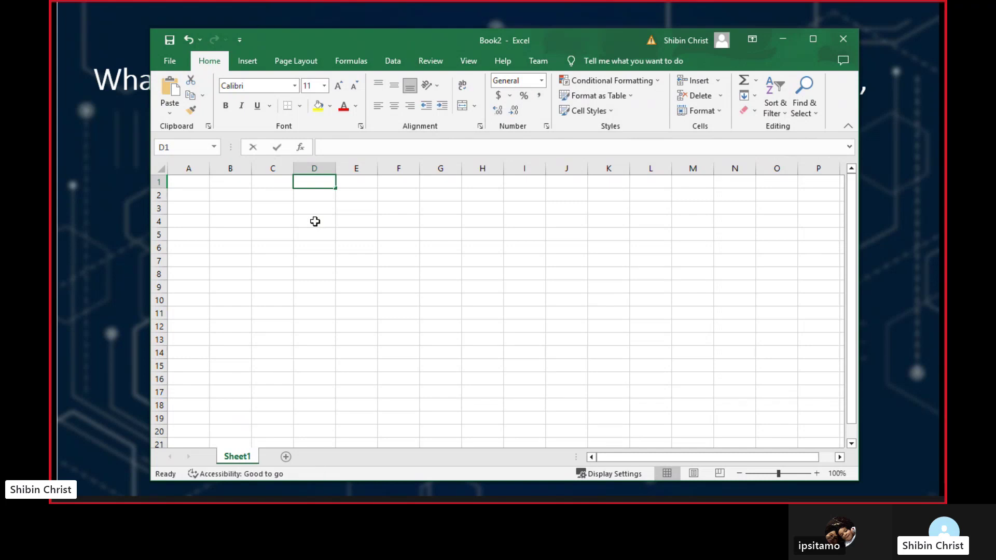
{"action": "type", "text": "MEBZ"}
{"action": "key", "text": "Return"}
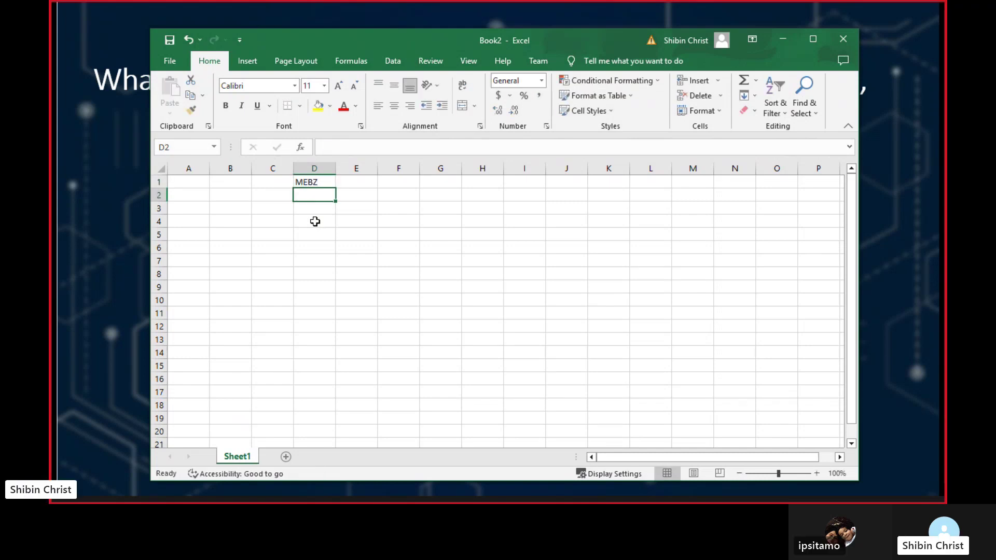
{"action": "key", "text": "Up"}
{"action": "key", "text": "Down"}
{"action": "key", "text": "Down"}
{"action": "type", "text": "Rent"}
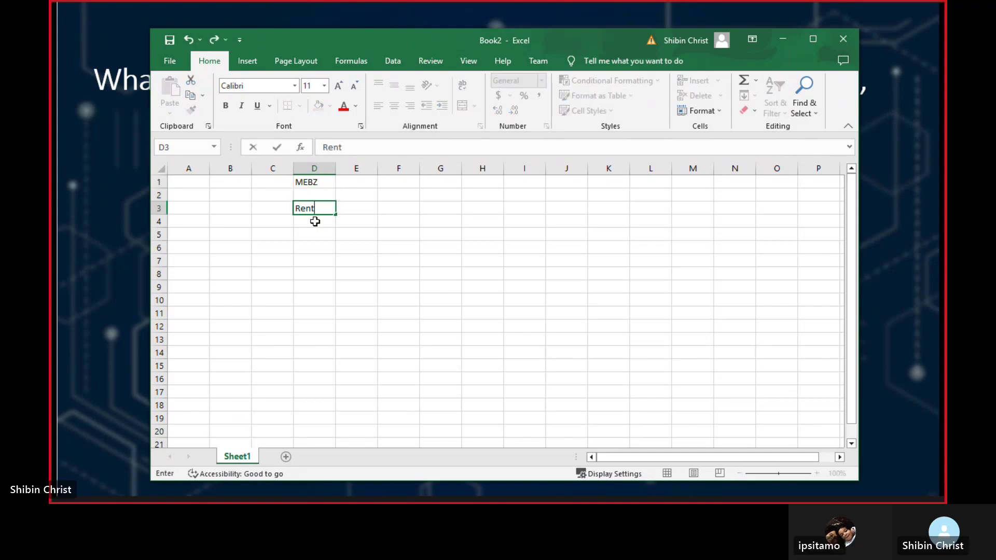
{"action": "key", "text": "Return"}
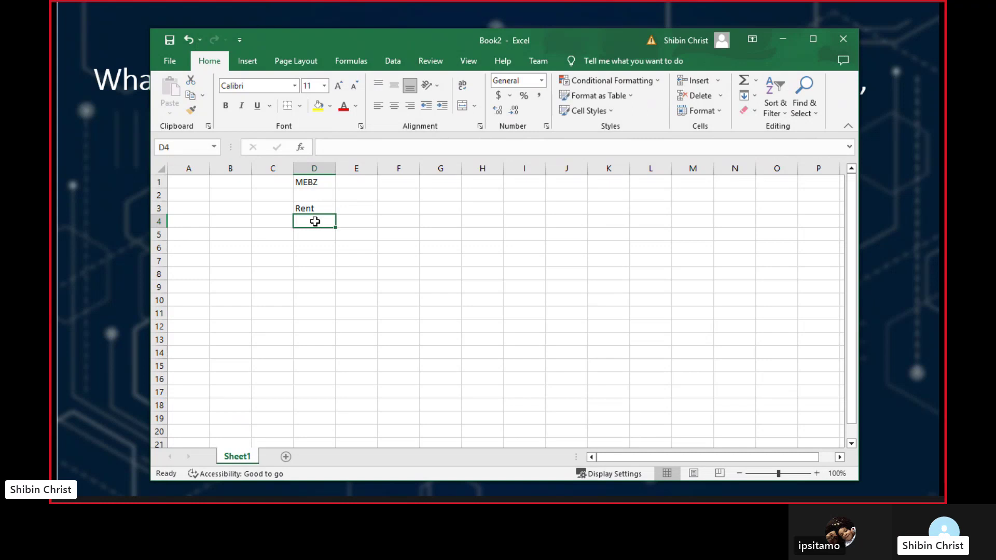
Enter Chennai in cell E1
{"action": "key", "text": "Up"}
{"action": "key", "text": "Up"}
{"action": "key", "text": "Down"}
{"action": "key", "text": "Down"}
{"action": "key", "text": "Up"}
{"action": "key", "text": "Up"}
{"action": "key", "text": "Up"}
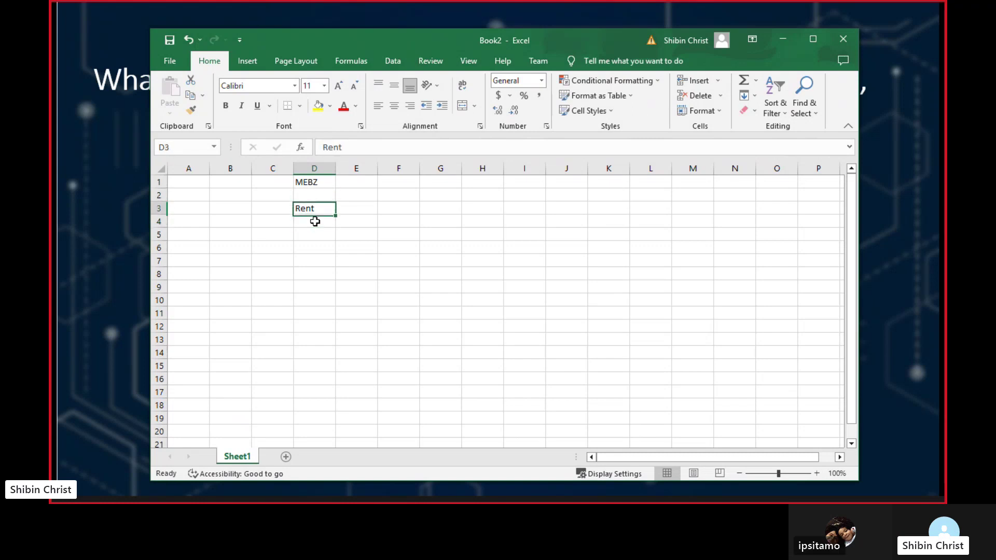
{"action": "key", "text": "Right"}
{"action": "type", "text": "Chennai"}
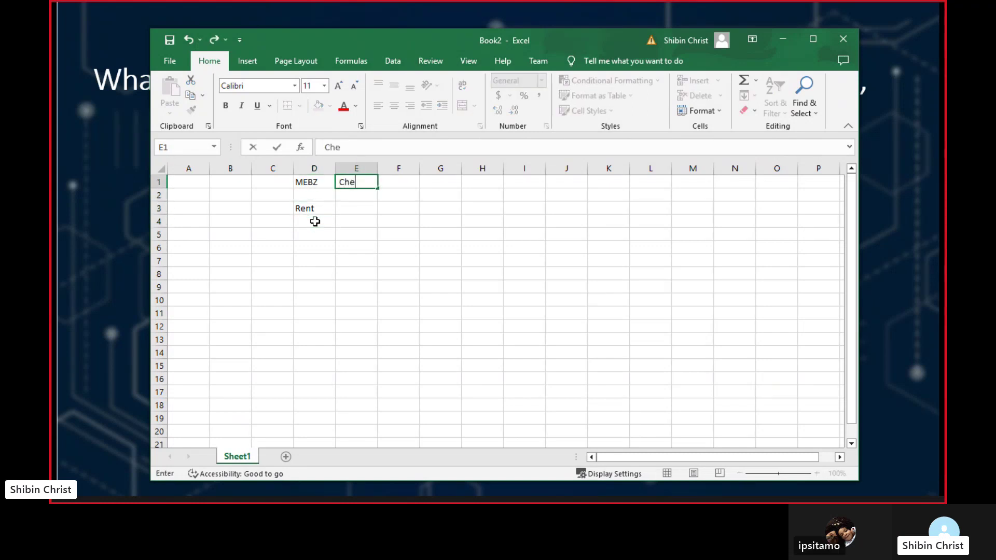
{"action": "key", "text": "Return"}
Enter the date 8-May-2023 in cell D4, replacing the mistyped entry
{"action": "key", "text": "Down"}
{"action": "key", "text": "Down"}
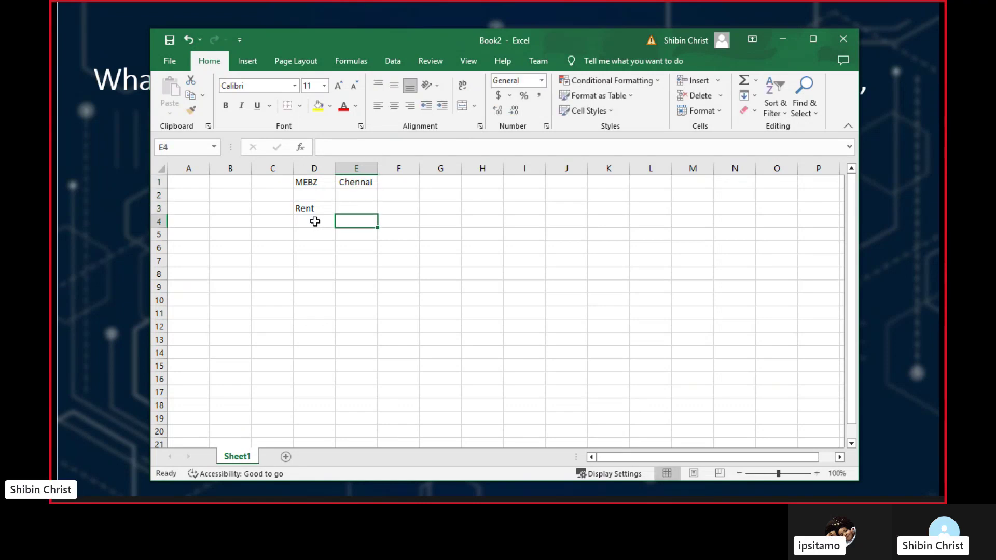
{"action": "key", "text": "Left"}
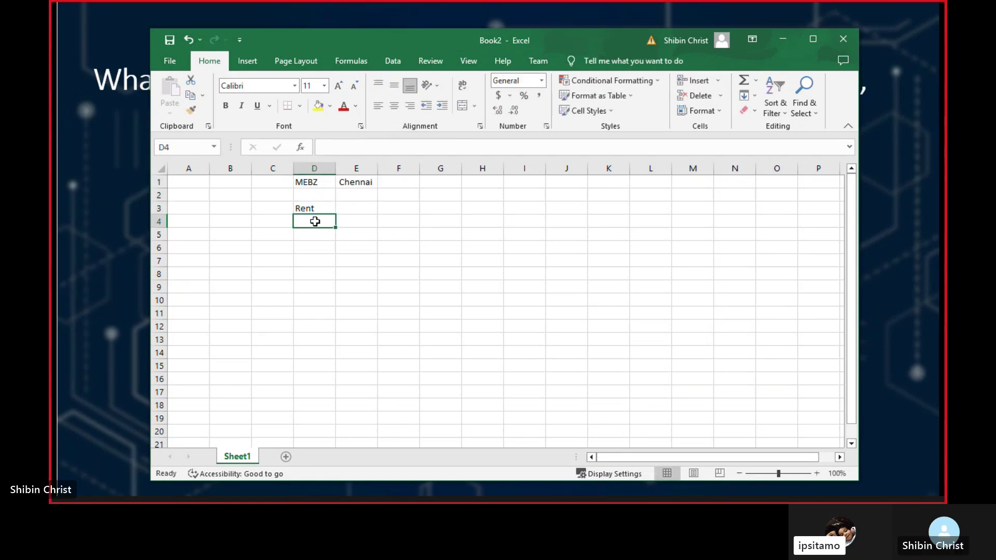
{"action": "key", "text": "Up"}
{"action": "key", "text": "Up"}
{"action": "key", "text": "Up"}
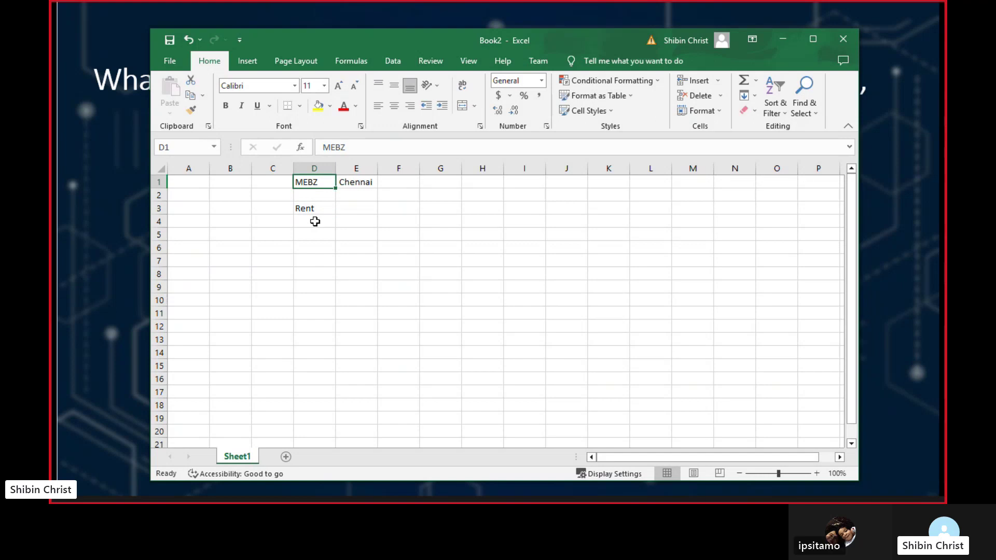
{"action": "key", "text": "Down"}
{"action": "key", "text": "Down"}
{"action": "key", "text": "Down"}
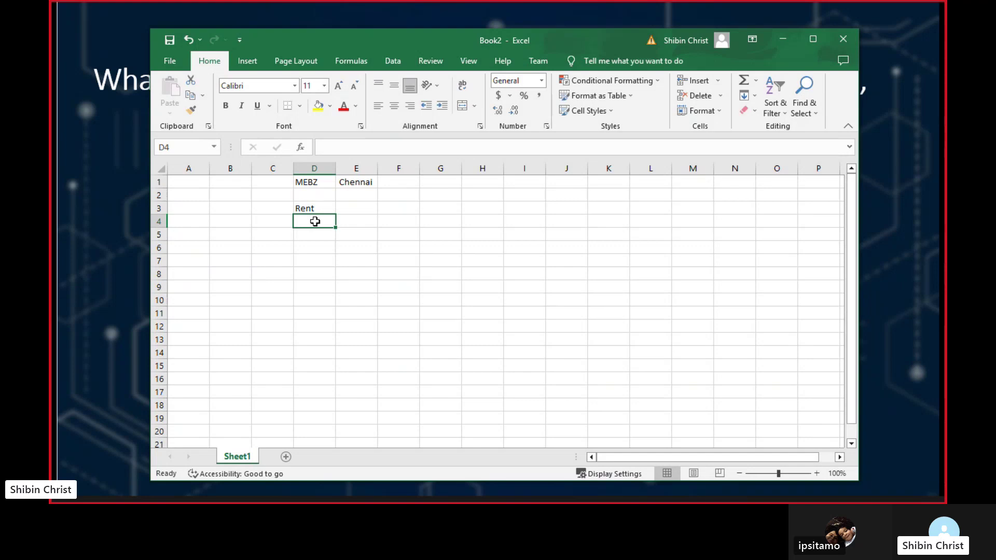
{"action": "type", "text": "09"}
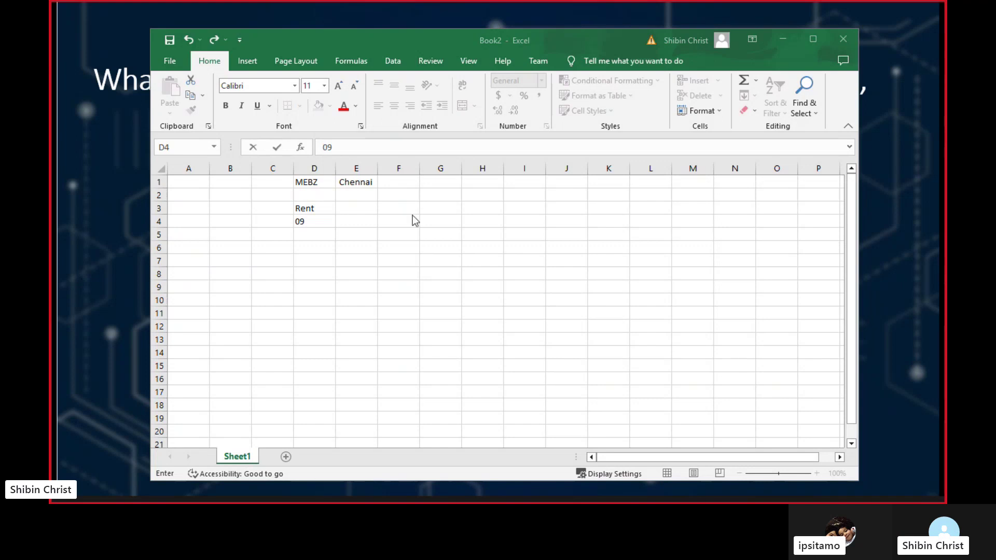
{"action": "left_click", "coordinate": [310, 218]}
{"action": "key", "text": "BackSpace"}
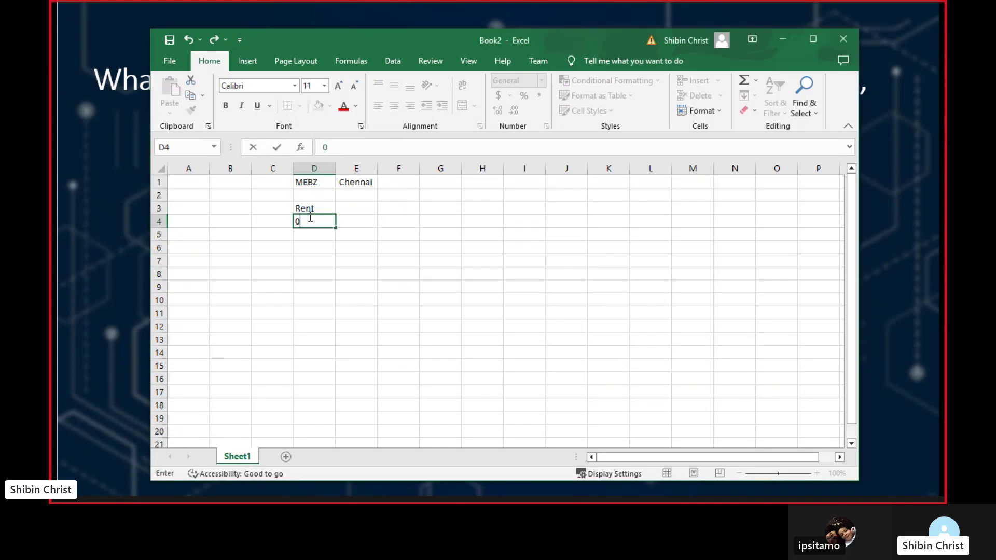
{"action": "type", "text": "8-M"}
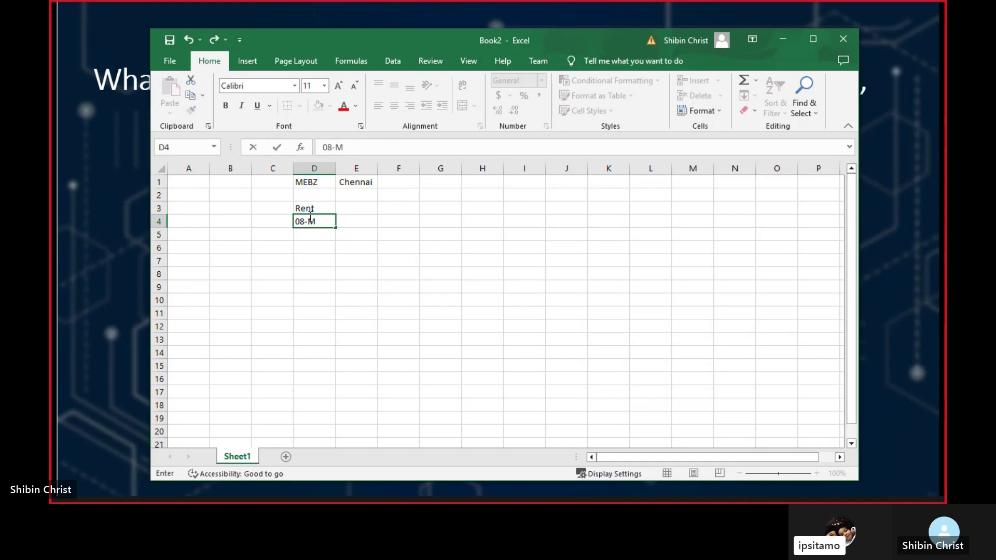
{"action": "type", "text": "ay-202"}
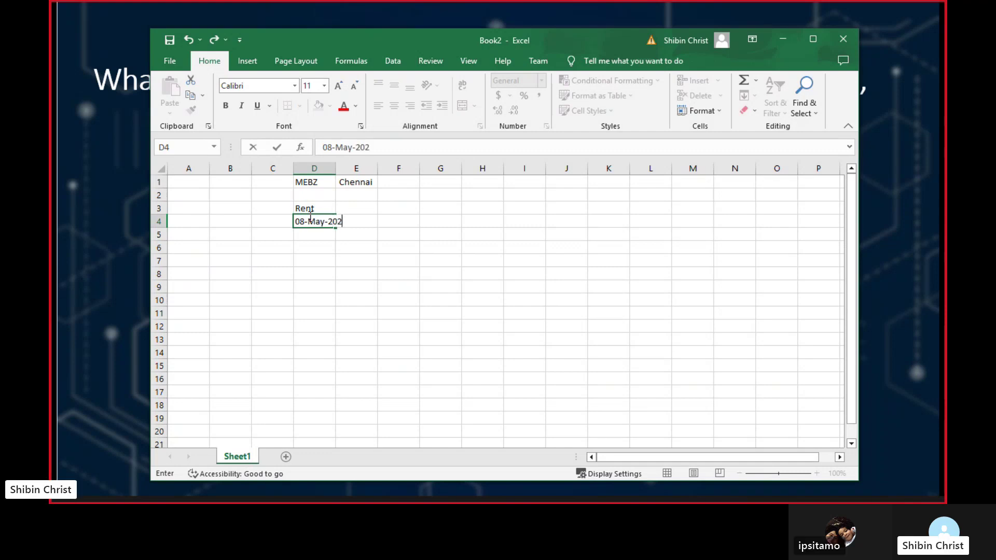
{"action": "type", "text": "3"}
{"action": "key", "text": "Return"}
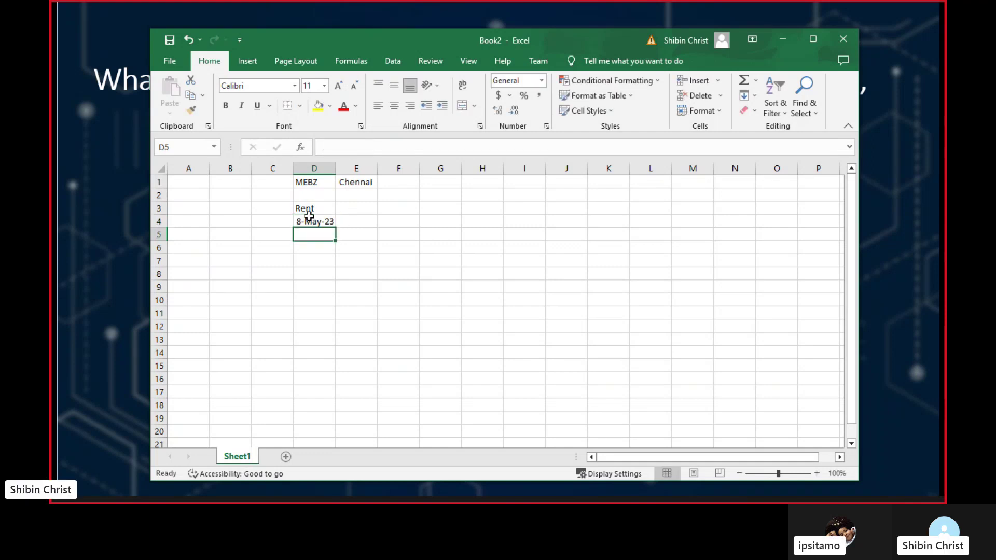
{"action": "key", "text": "Up"}
{"action": "key", "text": "Left"}
Label C4 'From Date' and widen column C to fit it
{"action": "type", "text": "From "}
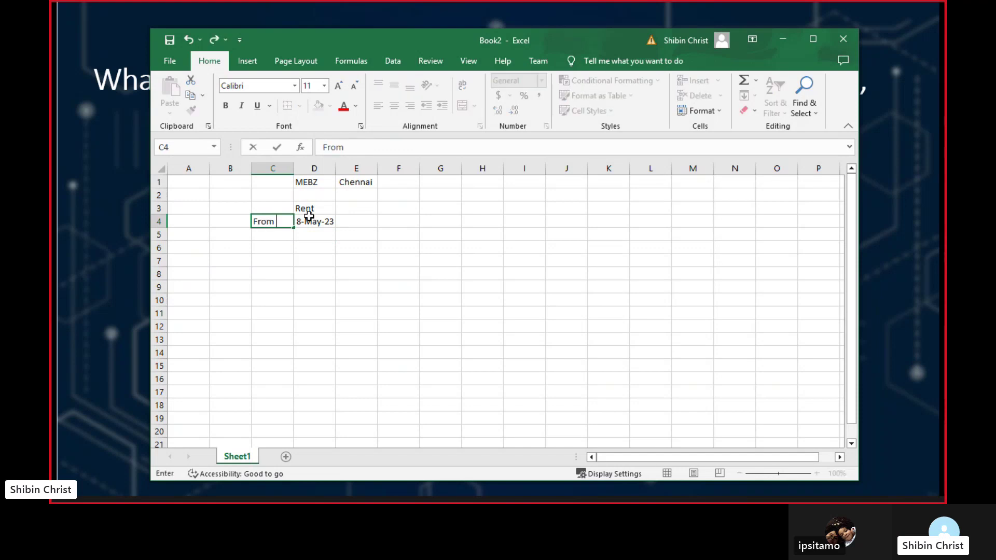
{"action": "type", "text": "Date"}
{"action": "key", "text": "Return"}
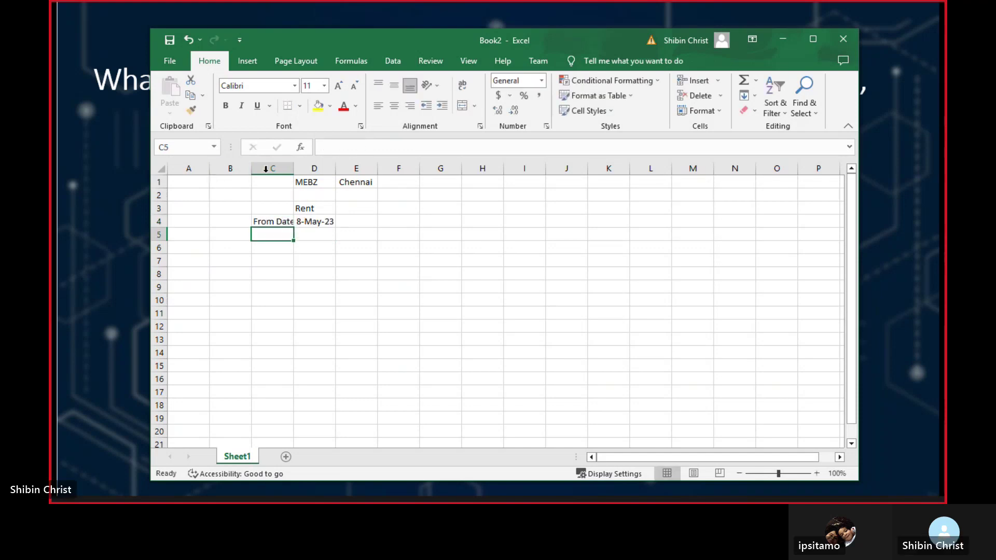
{"action": "left_click_drag", "start_coordinate": [292, 173], "coordinate": [314, 168]}
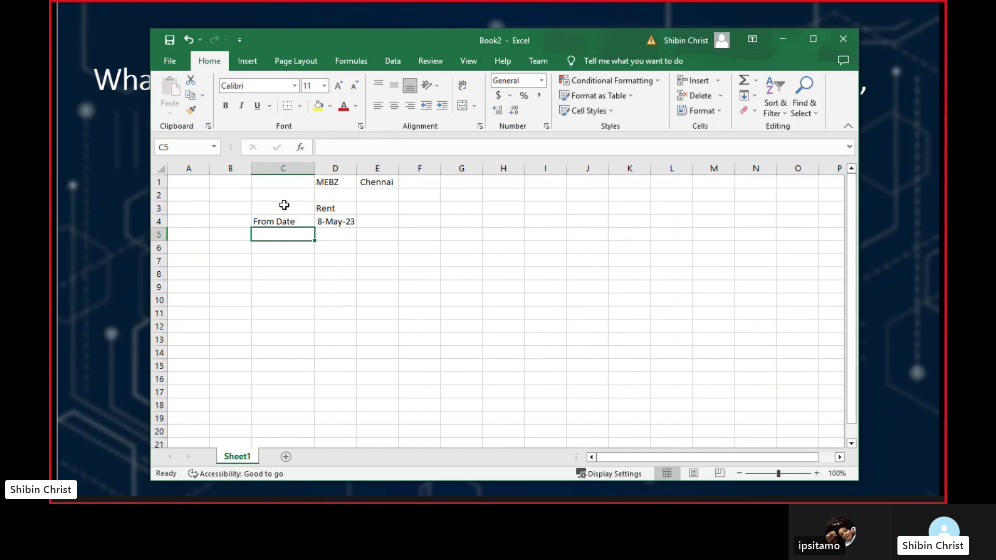
{"action": "left_click", "coordinate": [332, 183]}
{"action": "left_click", "coordinate": [338, 222]}
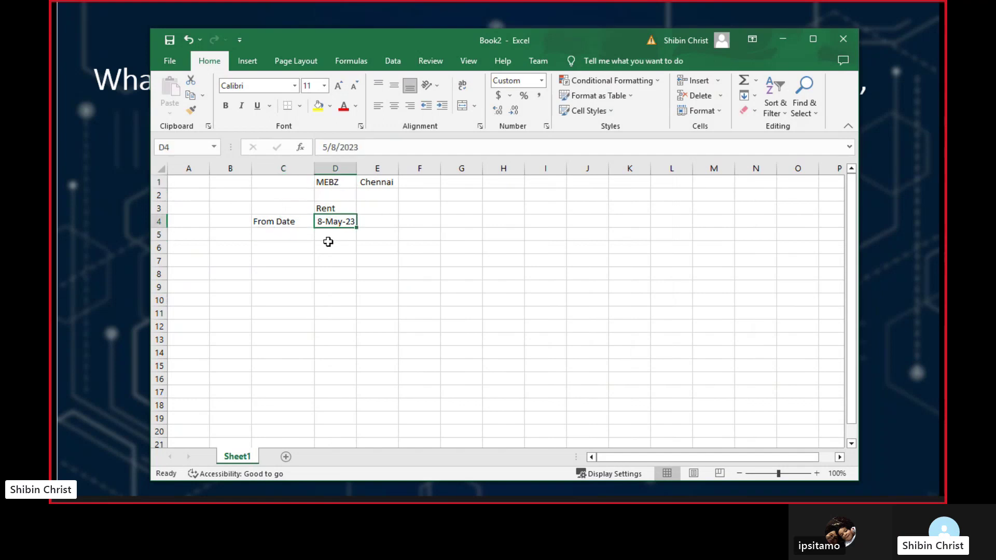
Enter Payment Method in C5 with Cash in D5
{"action": "left_click", "coordinate": [290, 236]}
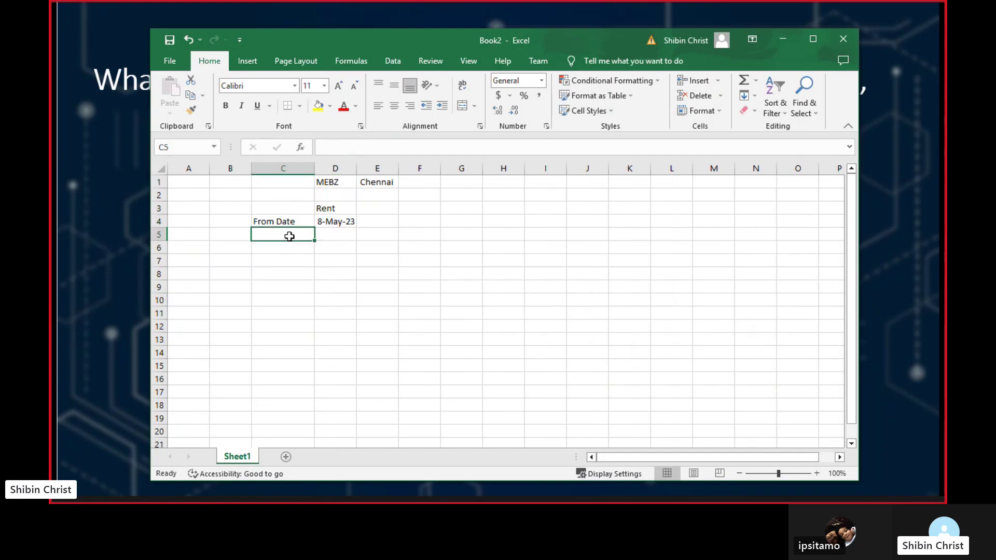
{"action": "type", "text": "Cash"}
{"action": "key", "text": "Tab"}
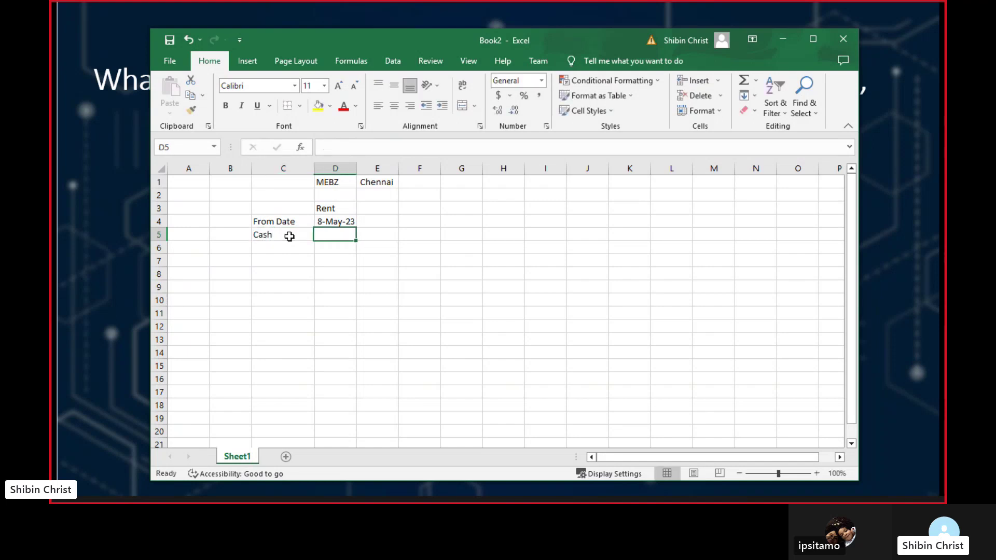
{"action": "left_click", "coordinate": [290, 235]}
{"action": "key", "text": "Tab"}
{"action": "left_click", "coordinate": [289, 236]}
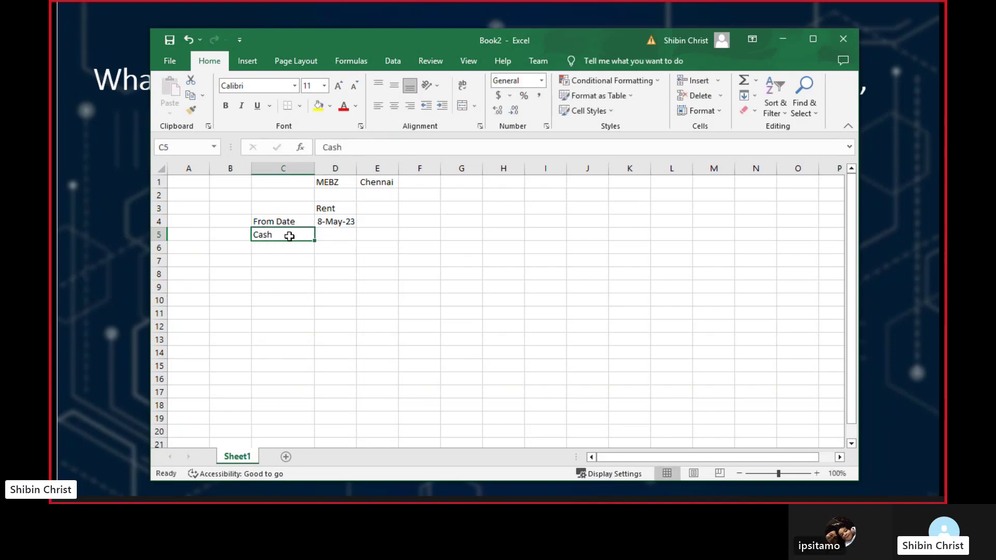
{"action": "type", "text": "Payment Method"}
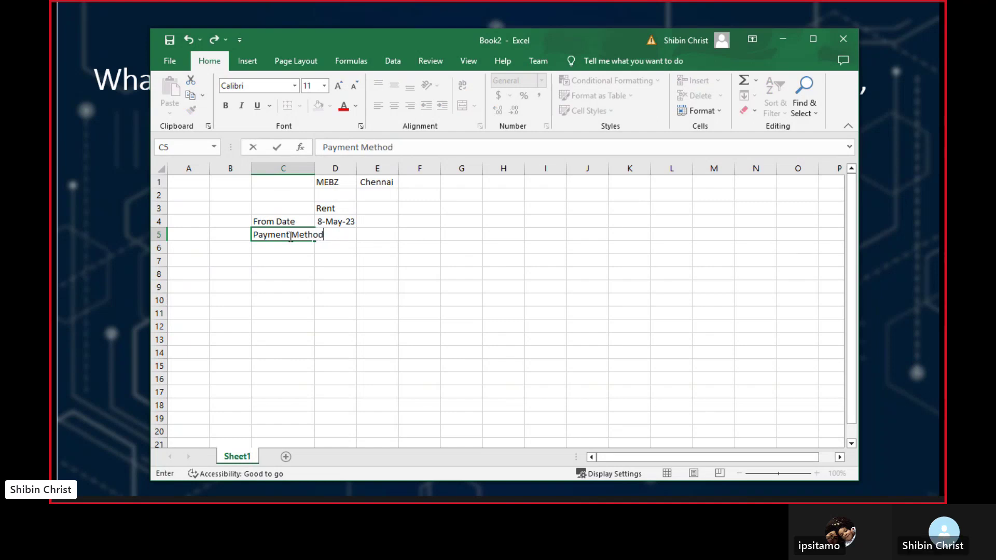
{"action": "key", "text": "Tab"}
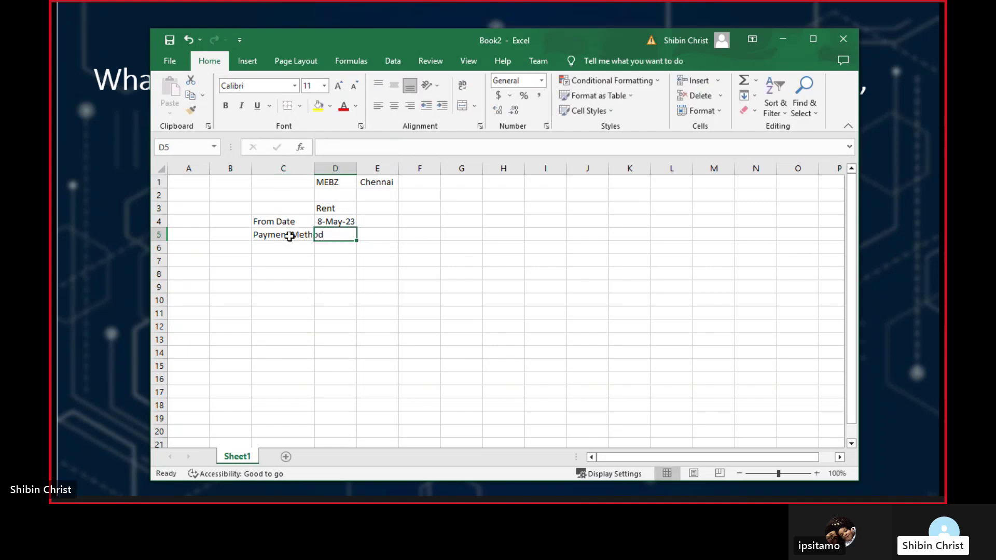
{"action": "type", "text": "Cash"}
{"action": "key", "text": "Return"}
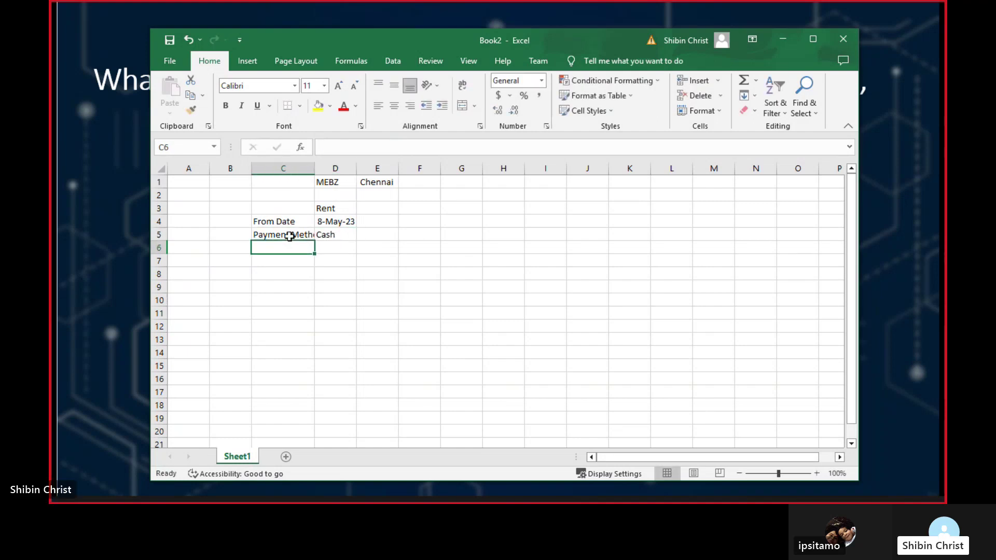
Widen column C further and enter Currency in C6 with Rupees in D6
{"action": "left_click_drag", "start_coordinate": [315, 169], "coordinate": [339, 169]}
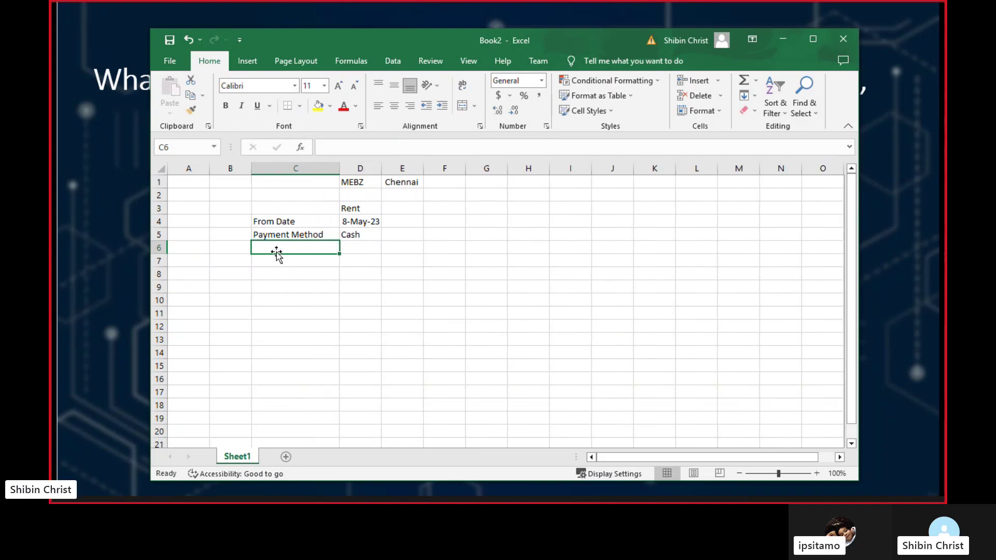
{"action": "type", "text": "Currency"}
{"action": "key", "text": "Tab"}
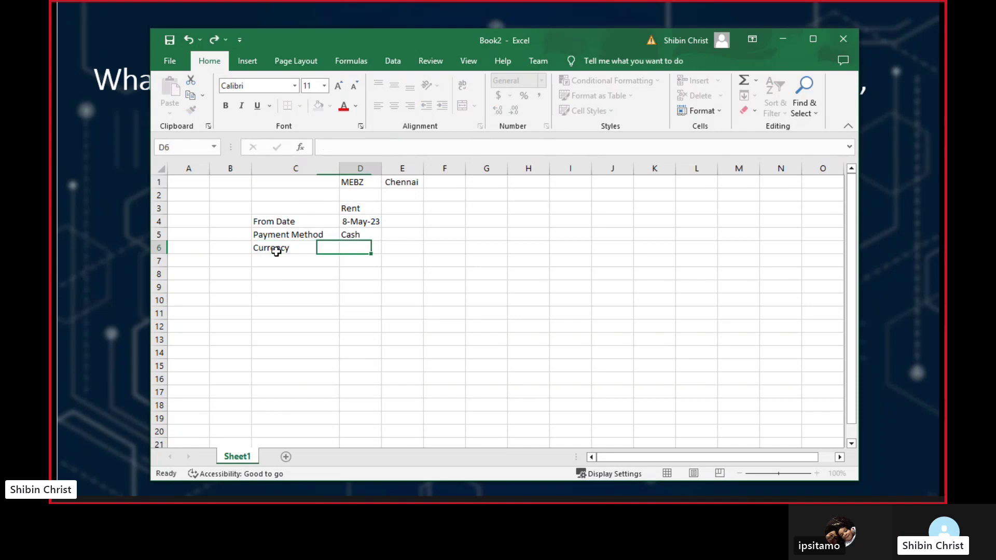
{"action": "type", "text": "Rupee"}
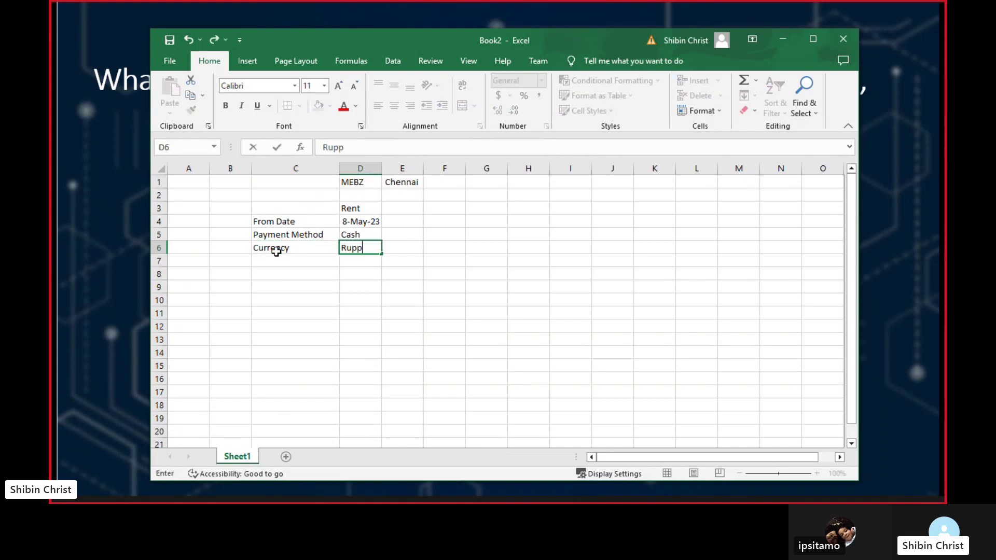
{"action": "type", "text": "s"}
{"action": "key", "text": "Return"}
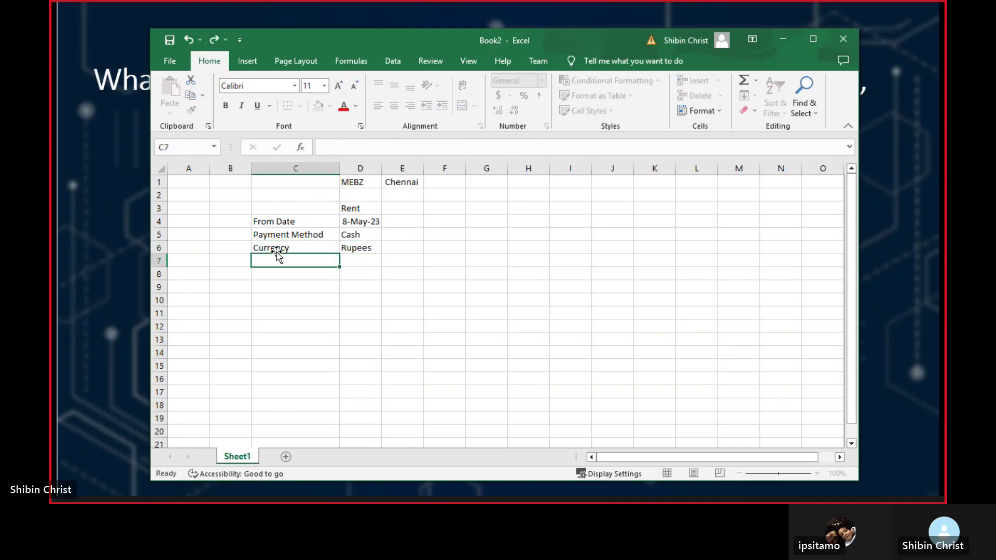
Review the values in D3 through D6, ending at cell E3
{"action": "key", "text": "Up"}
{"action": "key", "text": "Up"}
{"action": "key", "text": "Up"}
{"action": "key", "text": "Up"}
{"action": "key", "text": "Right"}
{"action": "key", "text": "Right"}
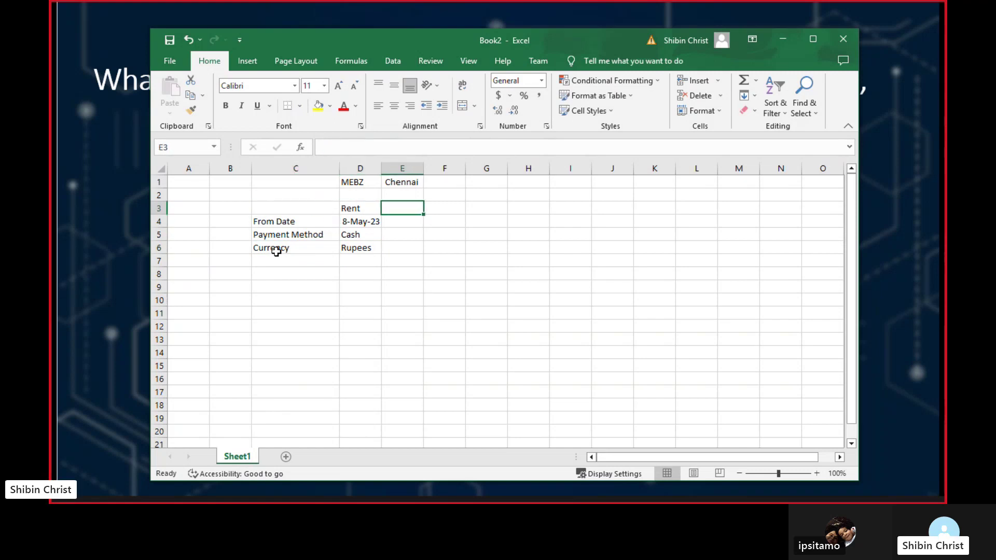
{"action": "key", "text": "Right"}
{"action": "key", "text": "Left"}
{"action": "key", "text": "Left"}
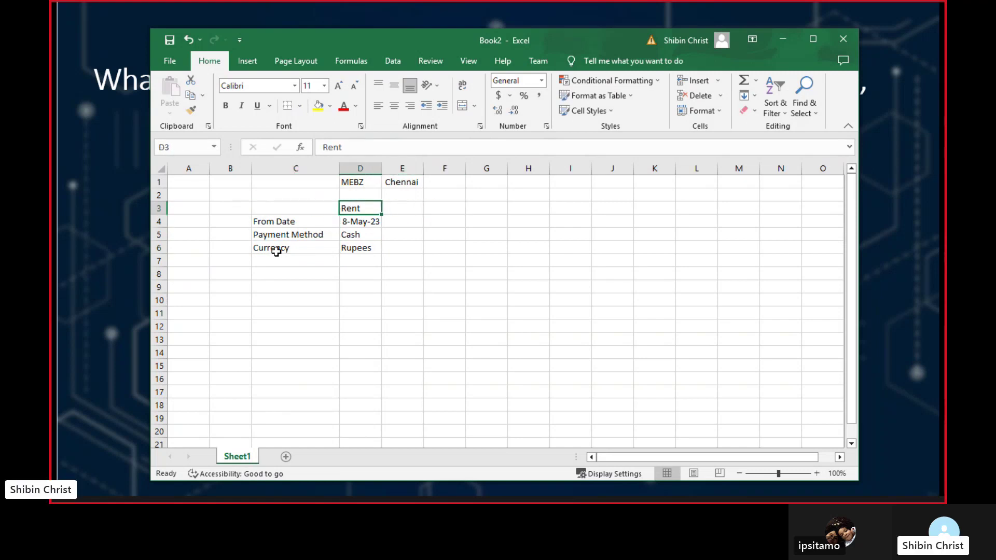
{"action": "key", "text": "shift+Down"}
{"action": "key", "text": "shift+Down"}
{"action": "key", "text": "shift+Down"}
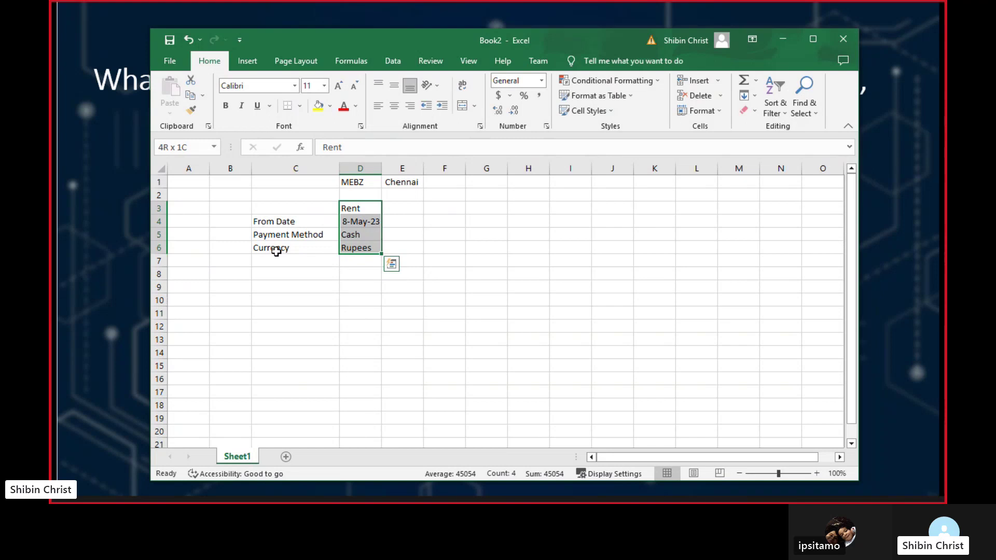
{"action": "key", "text": "Up"}
{"action": "key", "text": "Down"}
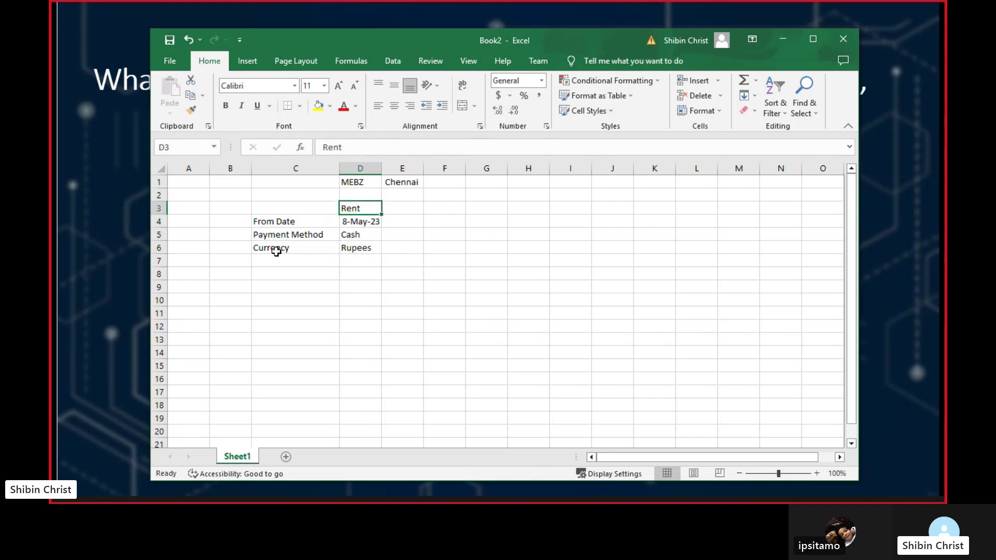
{"action": "key", "text": "Down"}
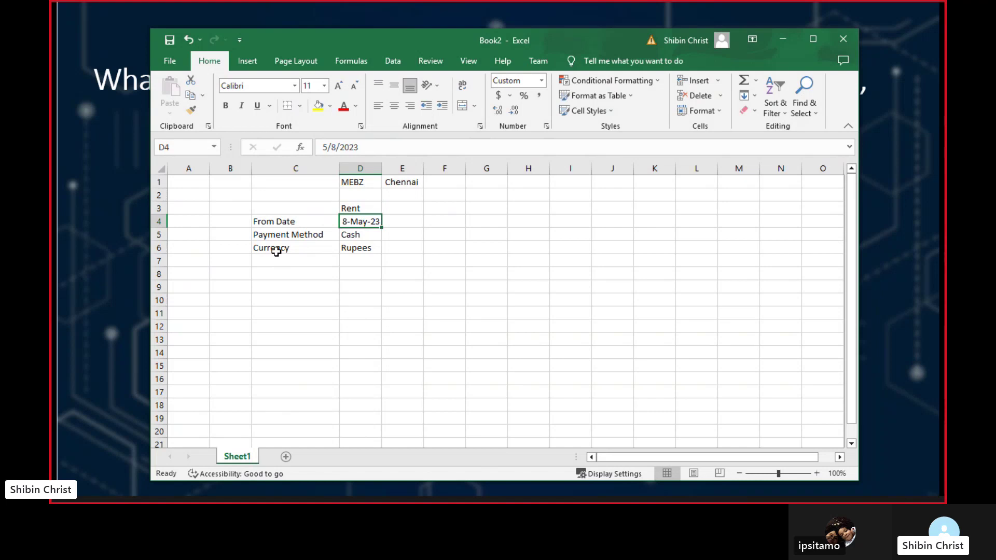
{"action": "key", "text": "Down"}
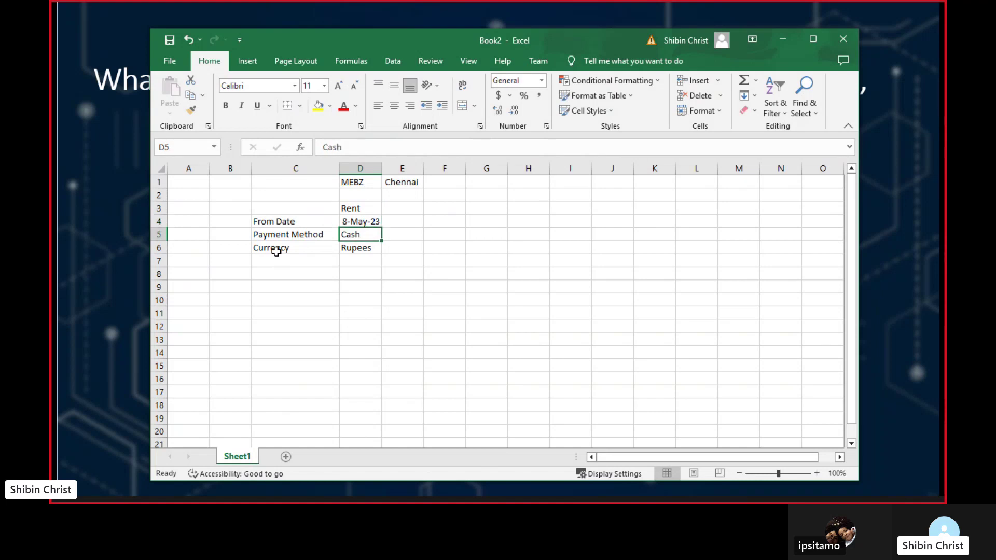
{"action": "key", "text": "Down"}
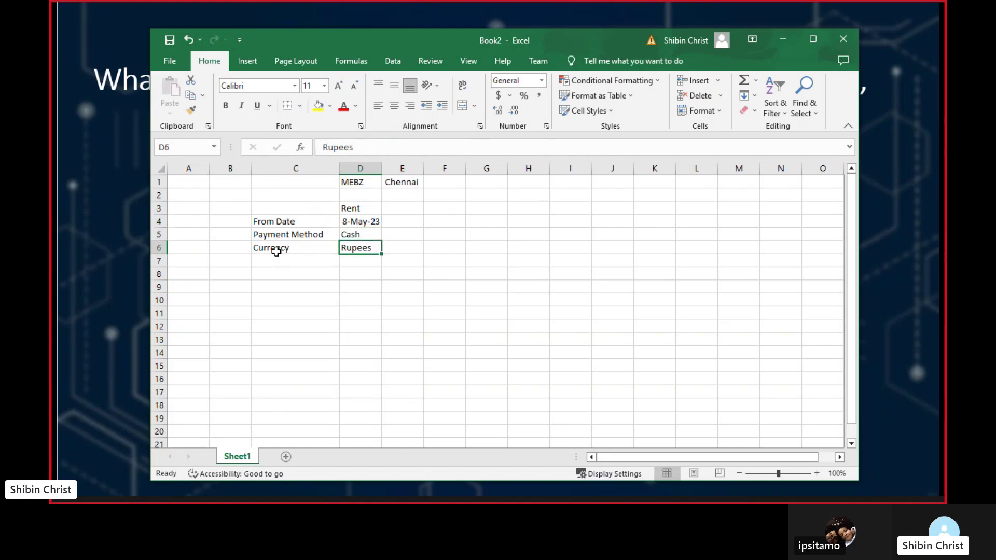
{"action": "key", "text": "Up"}
{"action": "key", "text": "Up"}
{"action": "key", "text": "Up"}
{"action": "key", "text": "Right"}
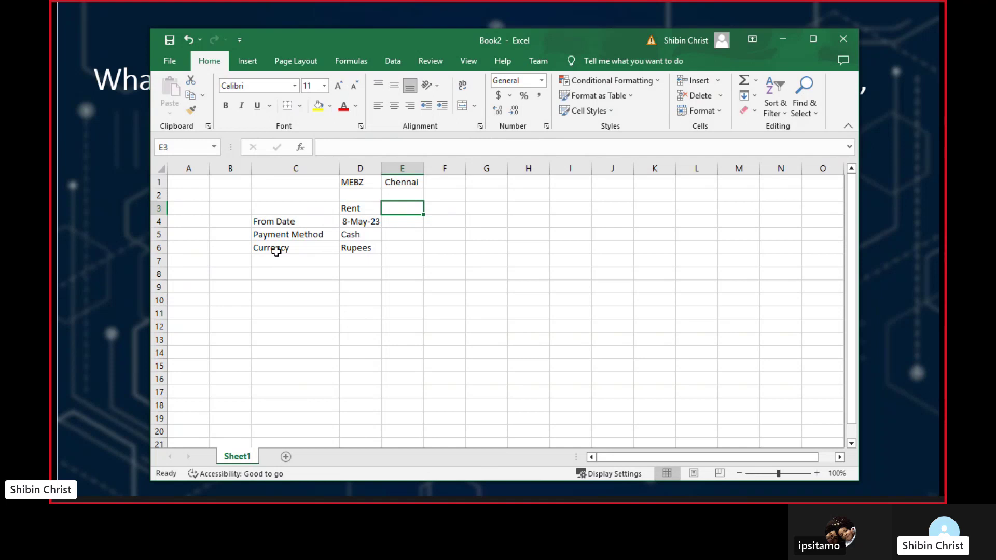
Enter Currency in H3 and a bold Ledger heading in H2
{"action": "key", "text": "Right"}
{"action": "key", "text": "Right"}
{"action": "key", "text": "Right"}
{"action": "key", "text": "Right"}
{"action": "key", "text": "Left"}
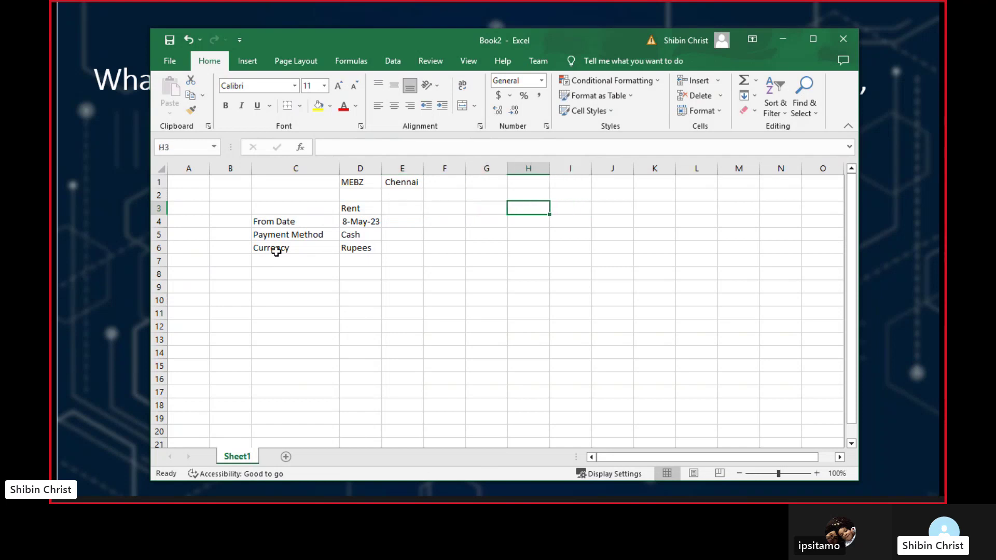
{"action": "type", "text": "Cur"}
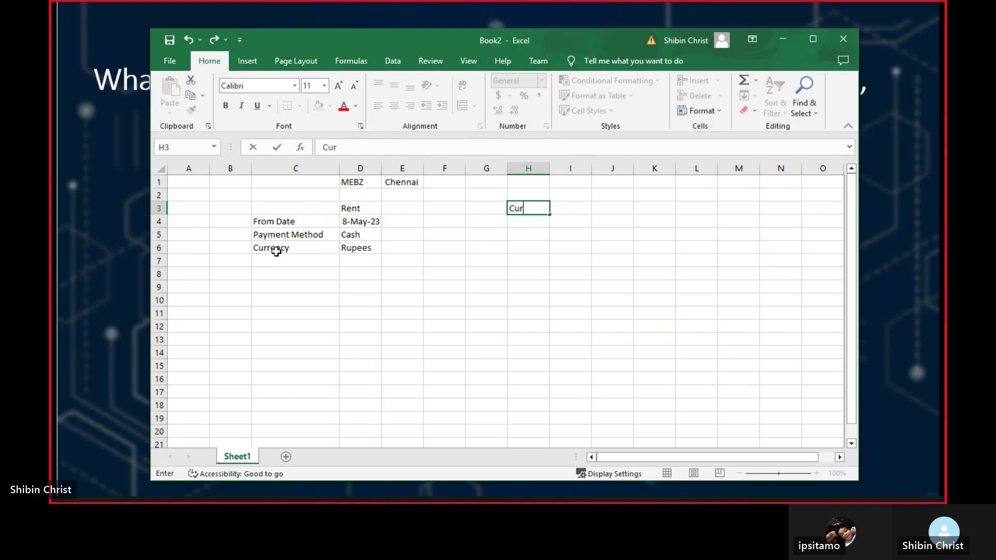
{"action": "type", "text": "rency"}
{"action": "key", "text": "Return"}
{"action": "key", "text": "Up"}
{"action": "key", "text": "Up"}
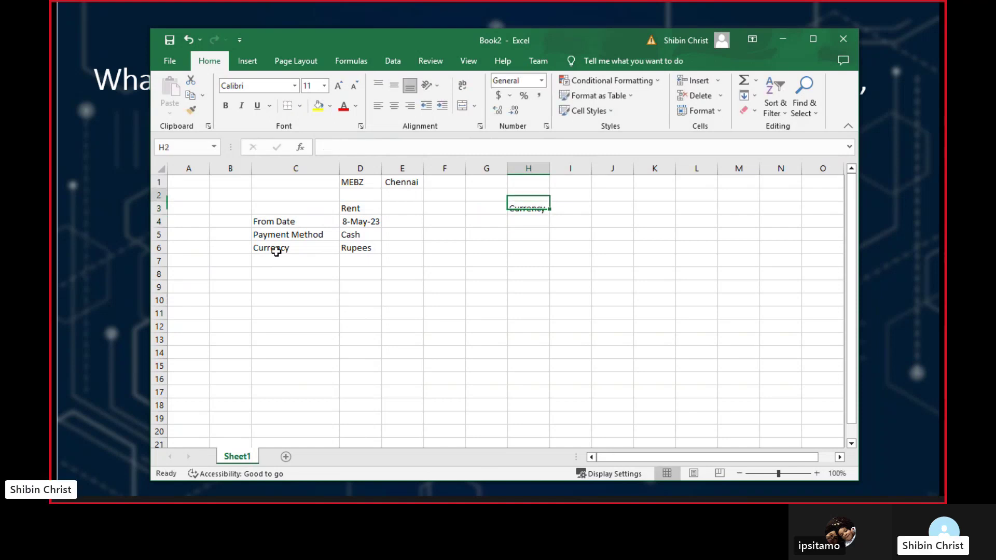
{"action": "type", "text": "Ledger"}
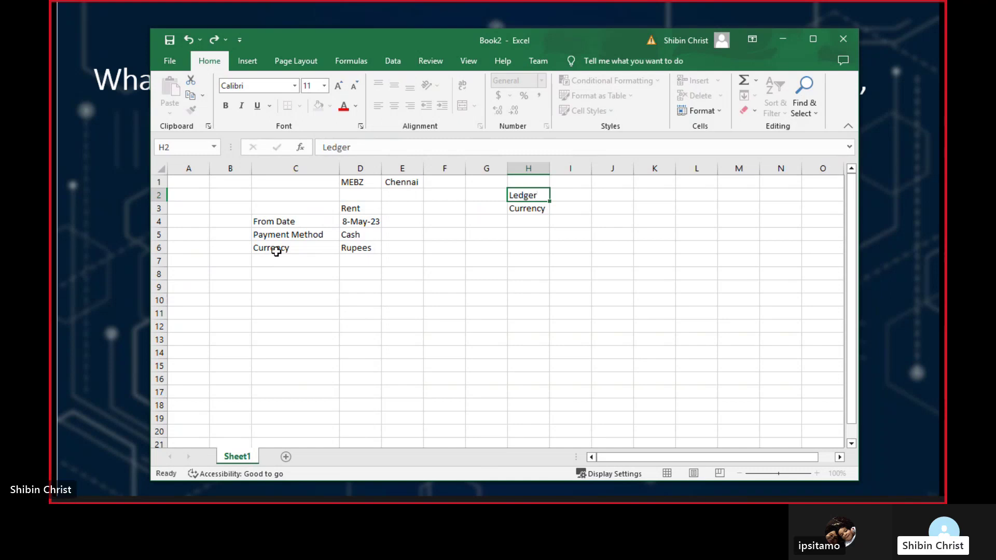
{"action": "key", "text": "Return"}
{"action": "key", "text": "Up"}
{"action": "key", "text": "ctrl+b"}
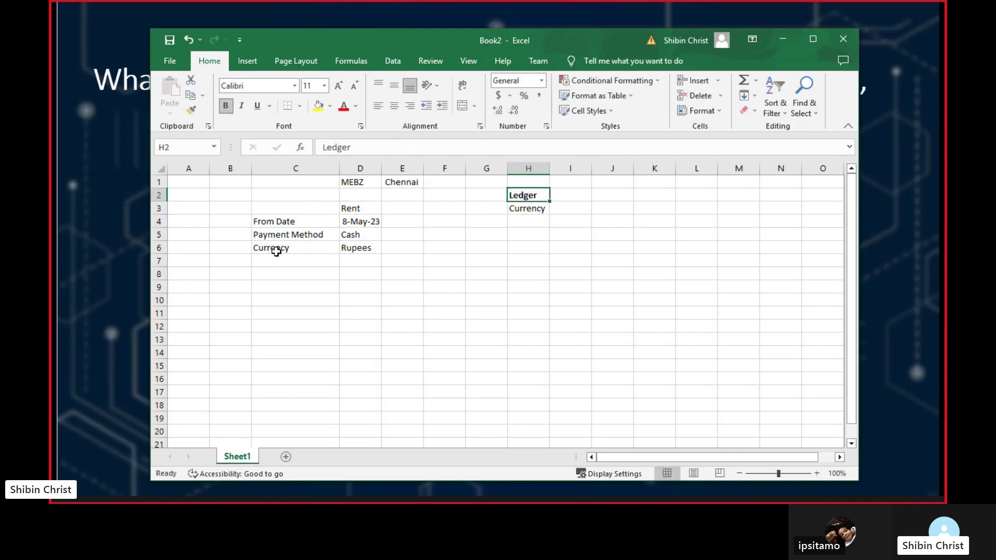
{"action": "key", "text": "Down"}
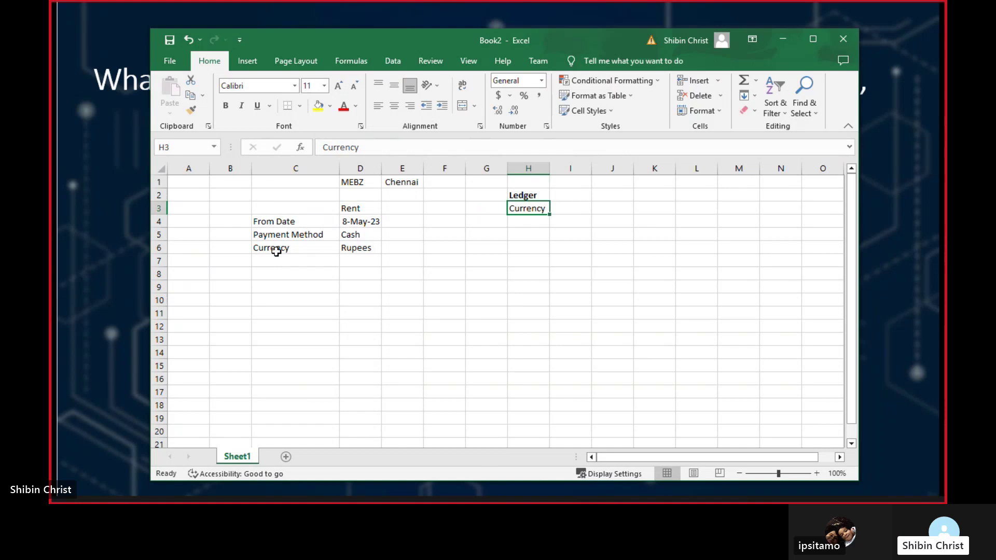
Add Calendar, Chart Of Accounts and Compli. Method in H4 to H6
{"action": "key", "text": "Down"}
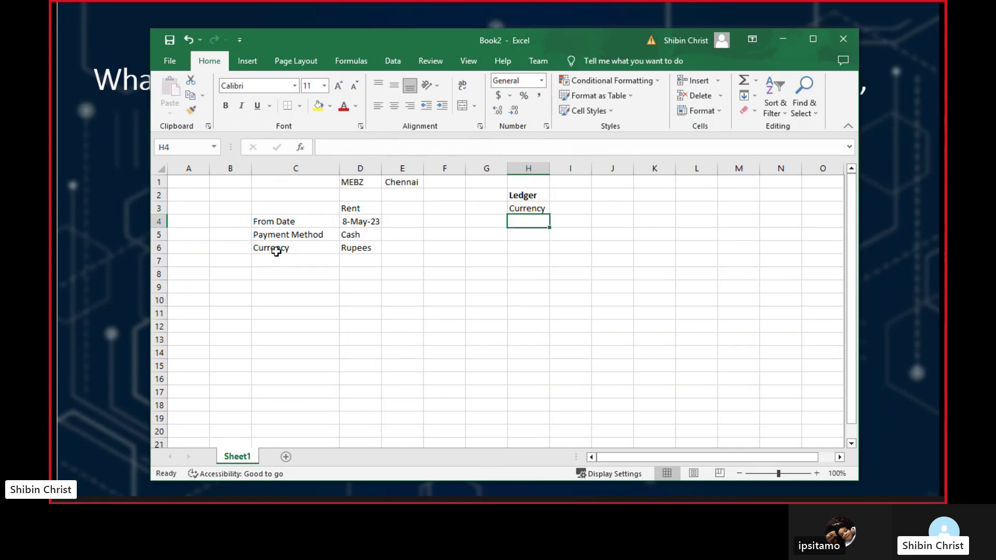
{"action": "type", "text": "Calenda"}
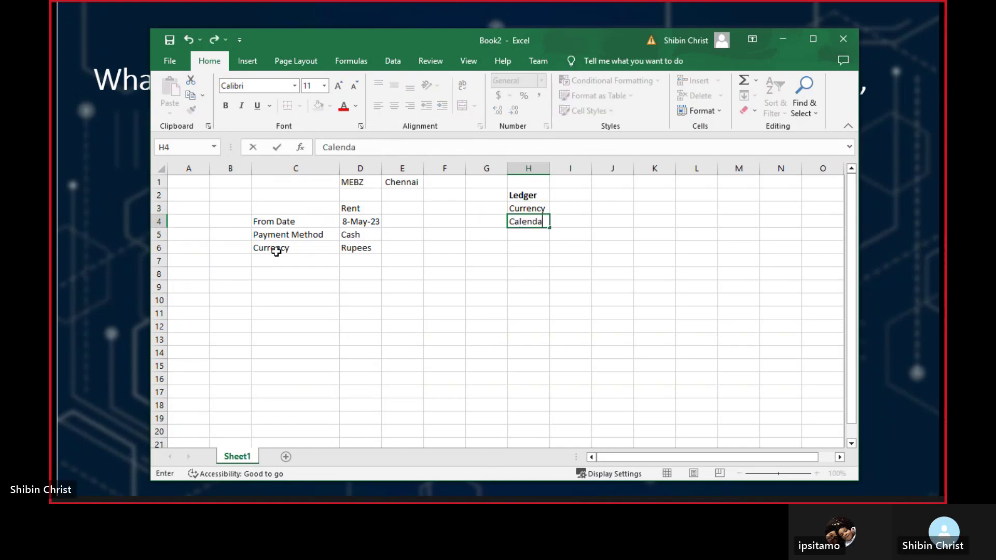
{"action": "type", "text": "r"}
{"action": "key", "text": "Return"}
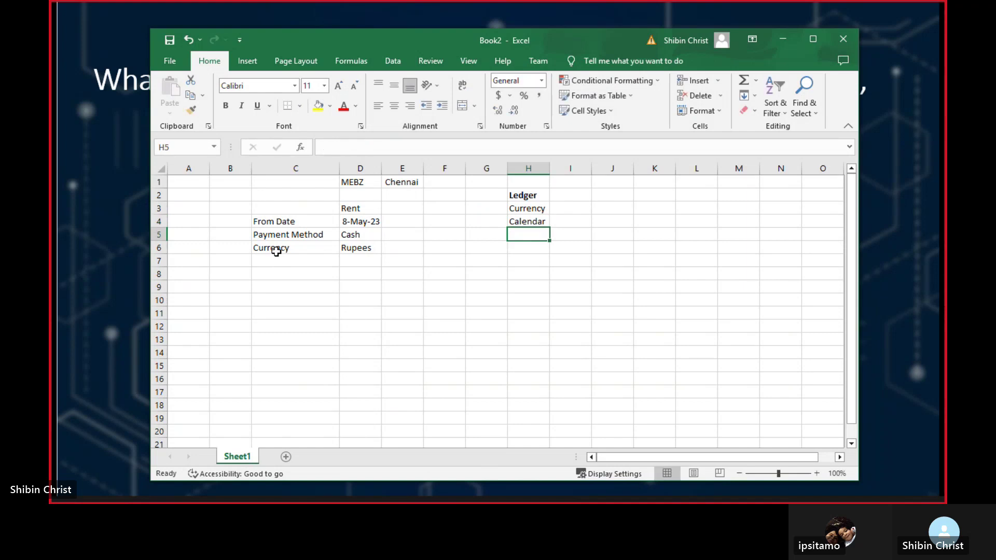
{"action": "type", "text": "Chart"}
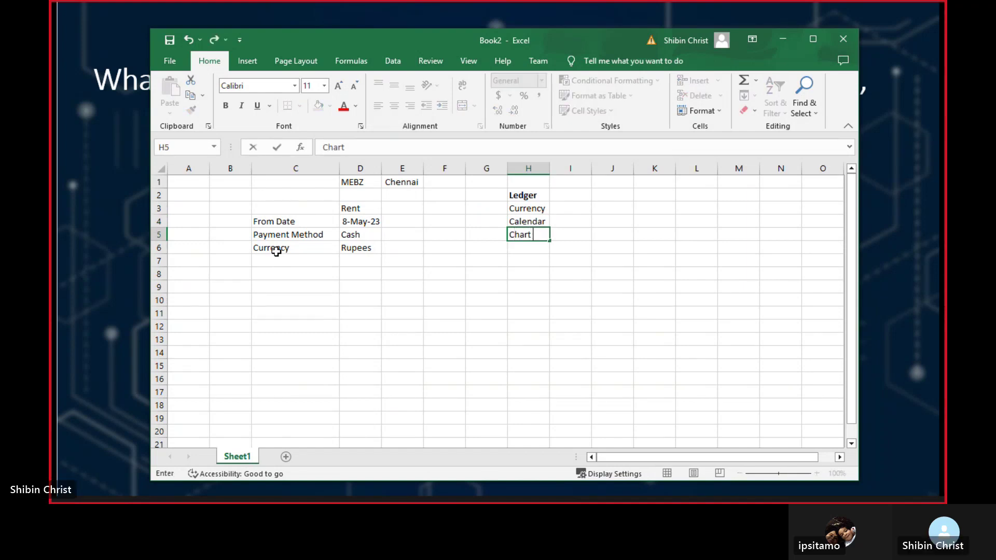
{"action": "type", "text": " Of Accounts"}
{"action": "key", "text": "Return"}
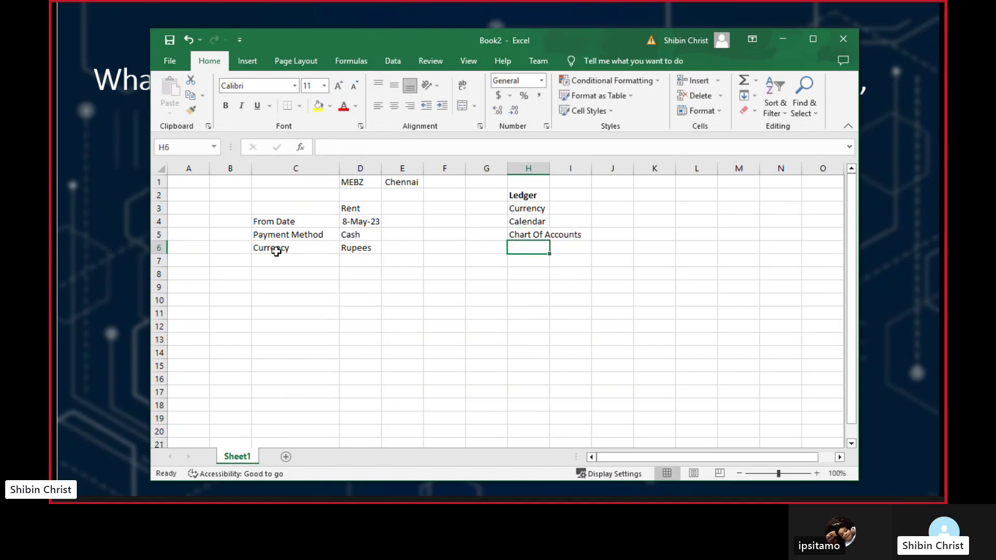
{"action": "type", "text": "Compli"}
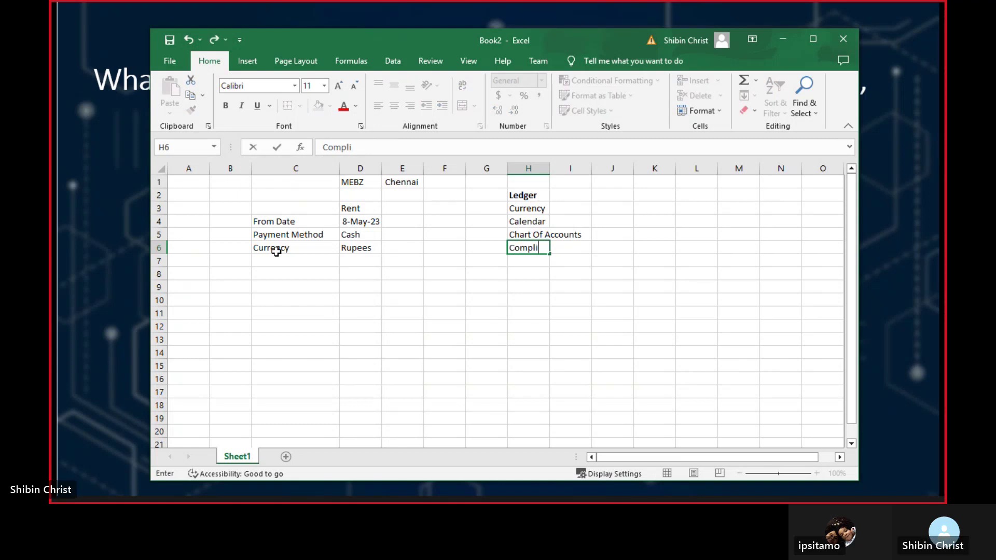
{"action": "type", "text": ". Method"}
{"action": "key", "text": "Return"}
{"action": "key", "text": "Up"}
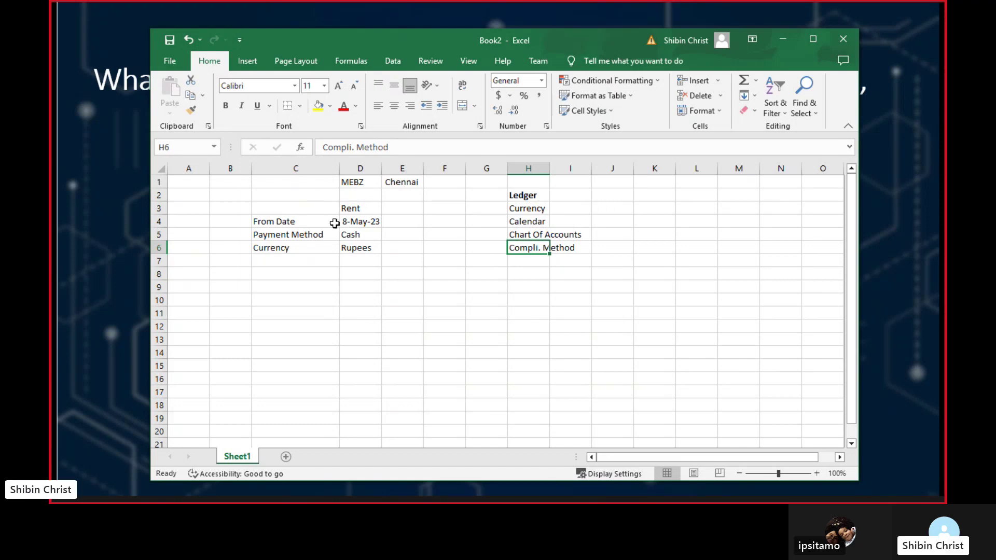
Copy Calendar from H4 into E4 and Chart Of Accounts from H5 into E3
{"action": "left_click", "coordinate": [524, 226]}
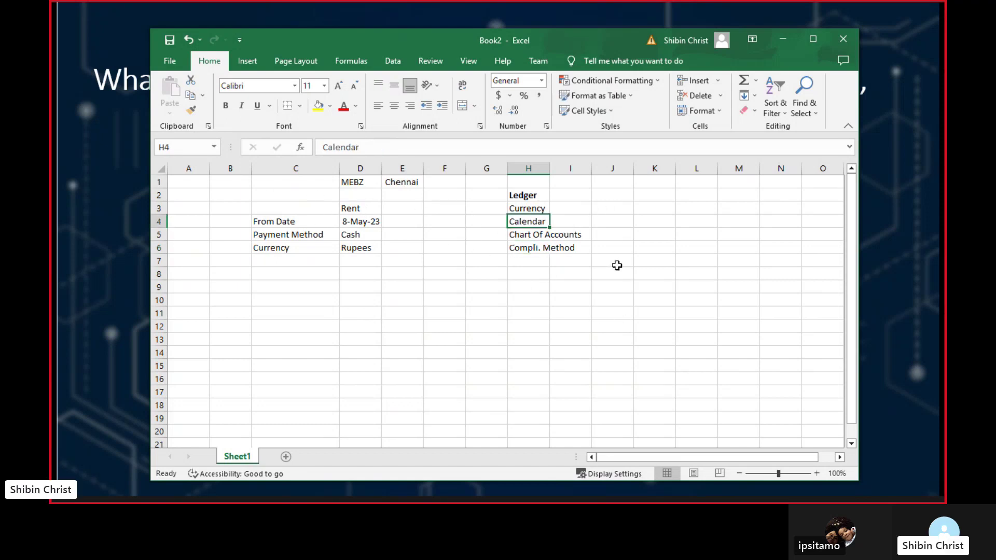
{"action": "key", "text": "ctrl+c"}
{"action": "left_click", "coordinate": [397, 223]}
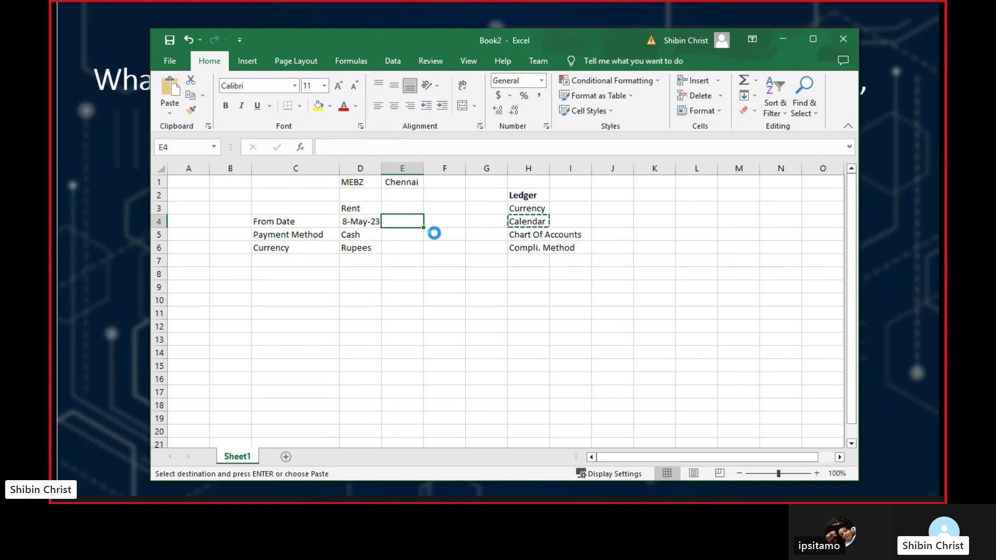
{"action": "key", "text": "ctrl+v"}
{"action": "left_click", "coordinate": [521, 234]}
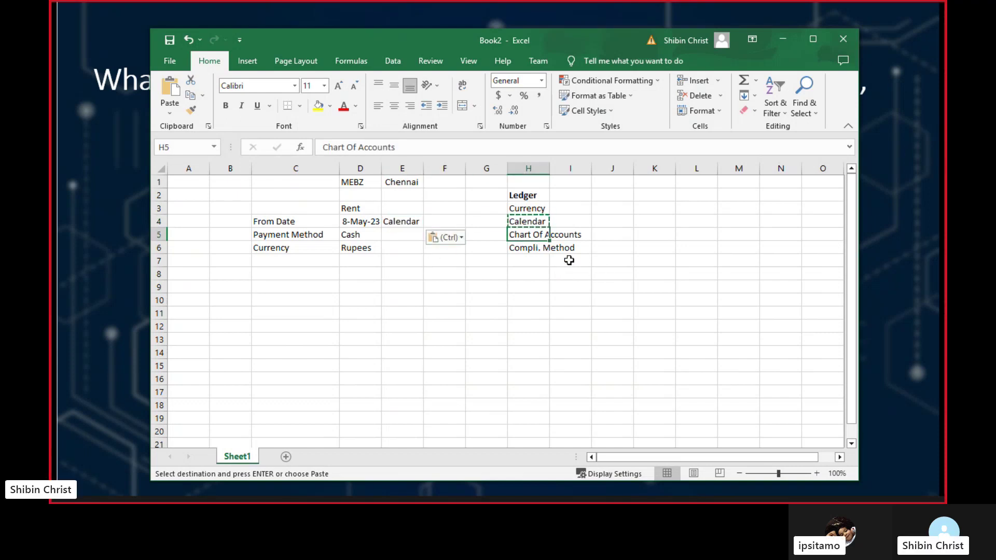
{"action": "key", "text": "ctrl+c"}
{"action": "left_click", "coordinate": [397, 208]}
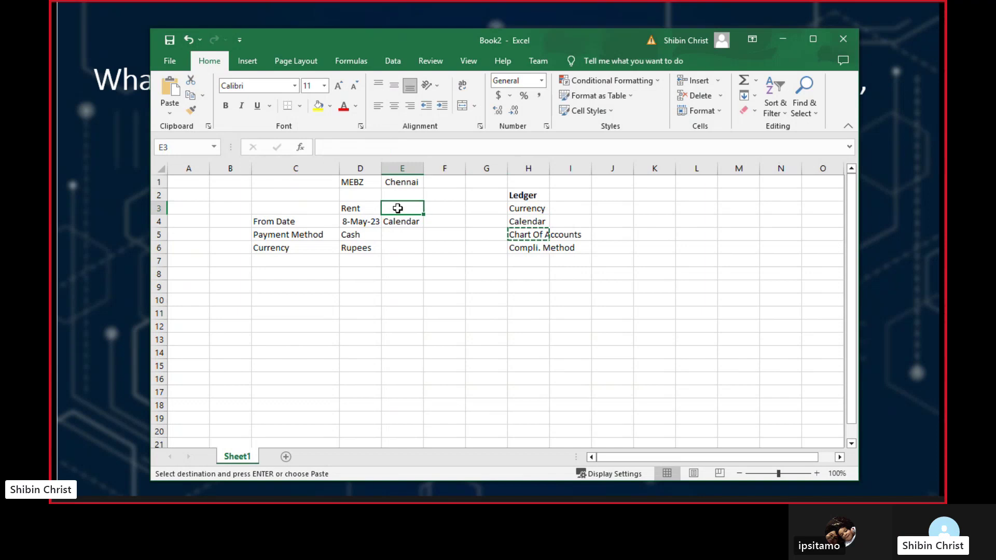
{"action": "key", "text": "ctrl+v"}
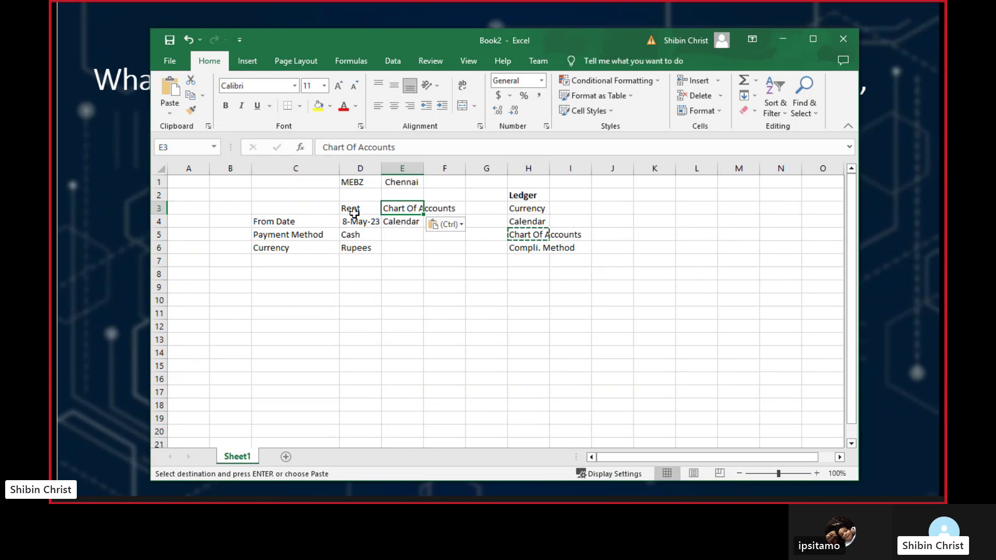
Copy Compli. Method into E5 and Currency into E6, then clear the copy marquee
{"action": "left_click", "coordinate": [400, 233]}
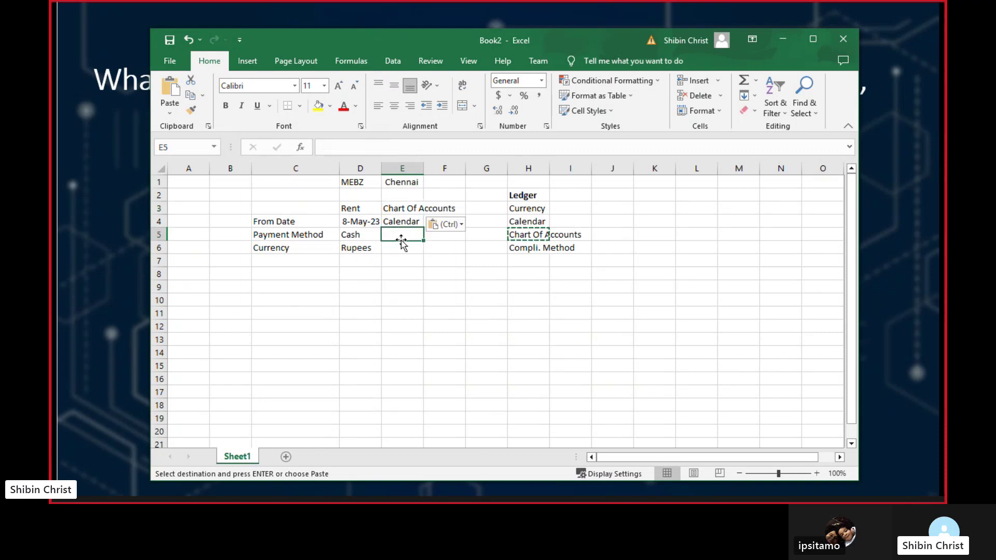
{"action": "left_click", "coordinate": [528, 251]}
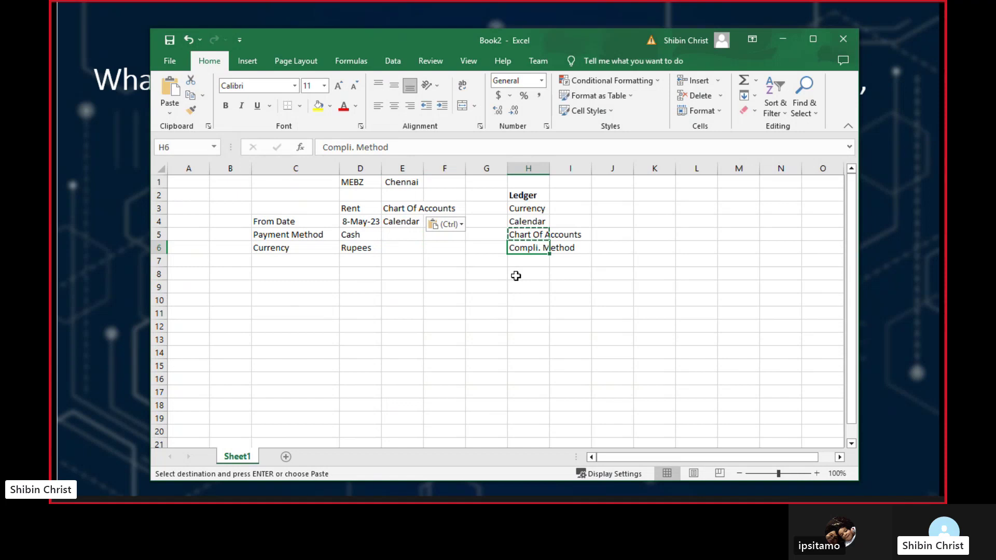
{"action": "key", "text": "ctrl+c"}
{"action": "left_click", "coordinate": [397, 237]}
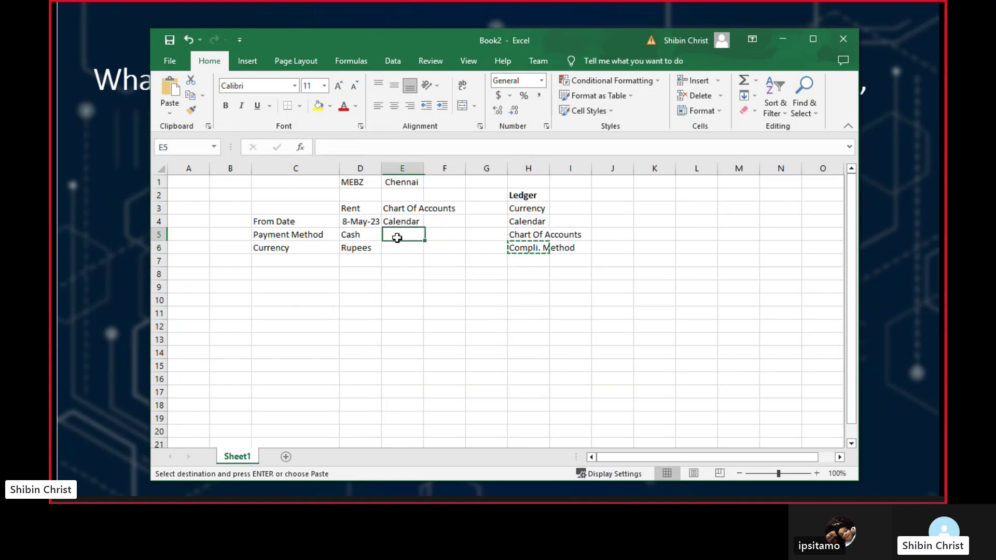
{"action": "key", "text": "ctrl+v"}
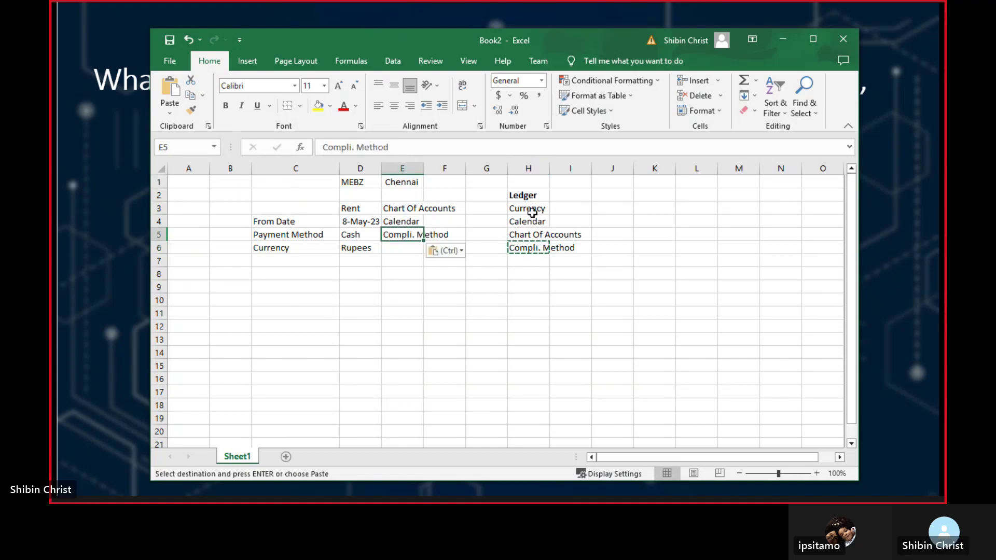
{"action": "left_click", "coordinate": [531, 209]}
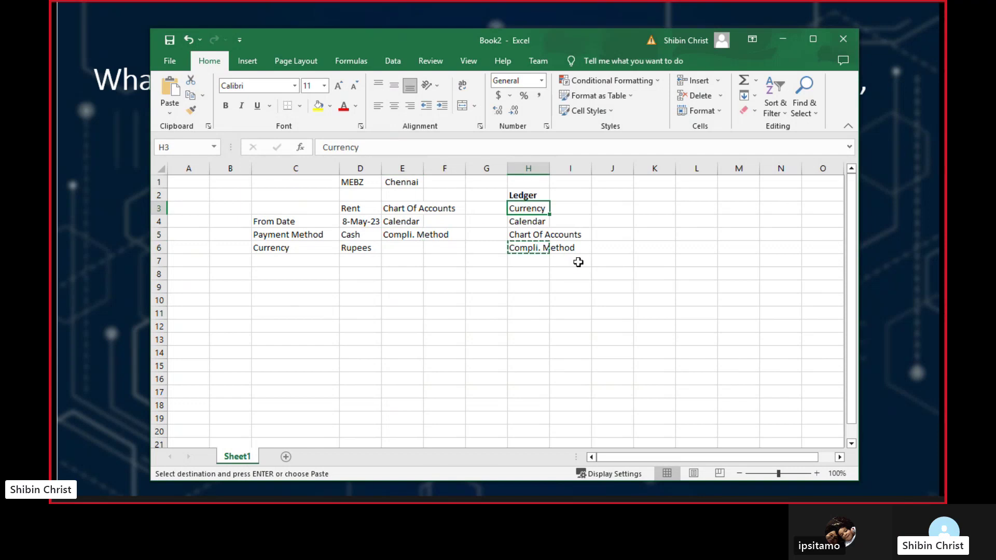
{"action": "key", "text": "ctrl+c"}
{"action": "left_click", "coordinate": [409, 249]}
{"action": "key", "text": "ctrl+v"}
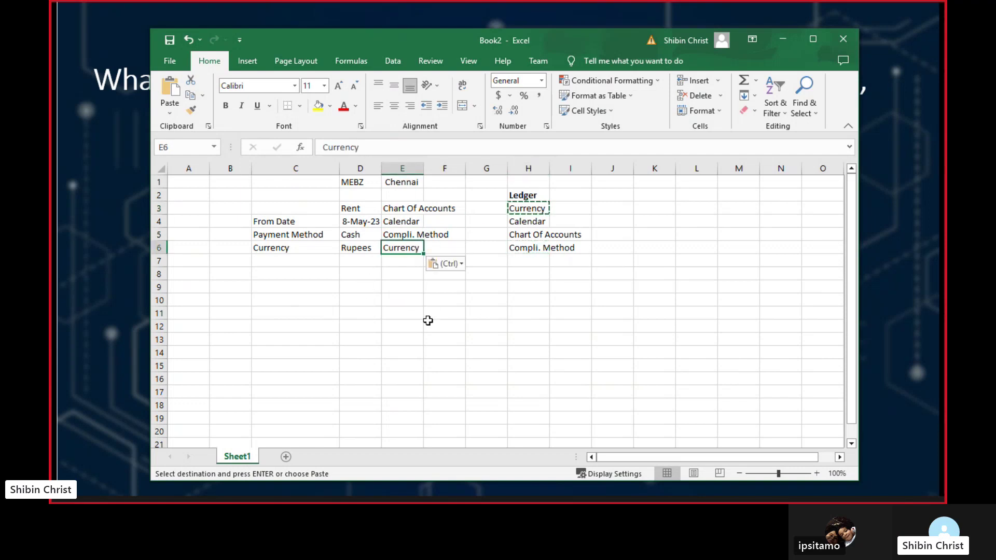
{"action": "left_click", "coordinate": [396, 312]}
{"action": "key", "text": "Escape"}
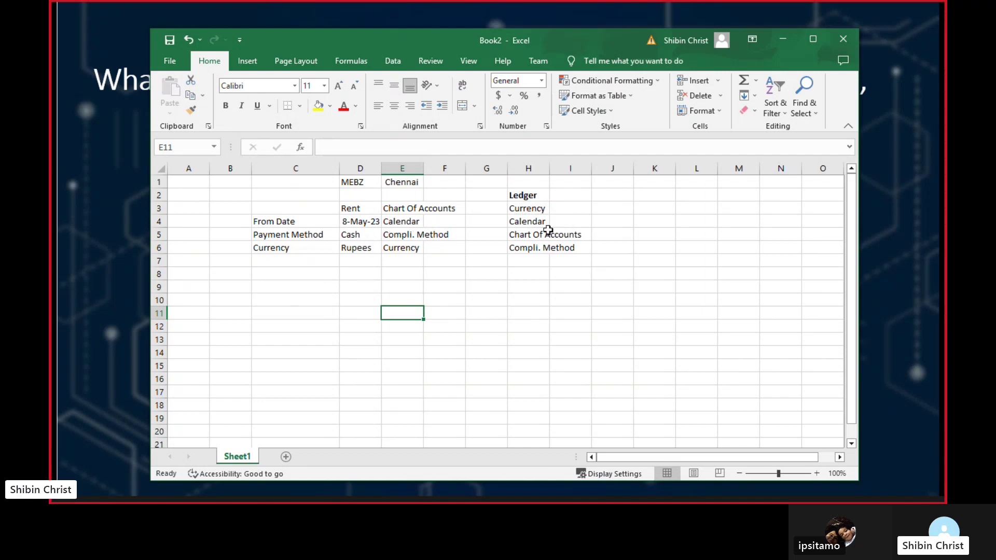
Widen column D and minimize Excel to show the Enterprise Structure slide
{"action": "left_click_drag", "start_coordinate": [526, 197], "coordinate": [527, 248]}
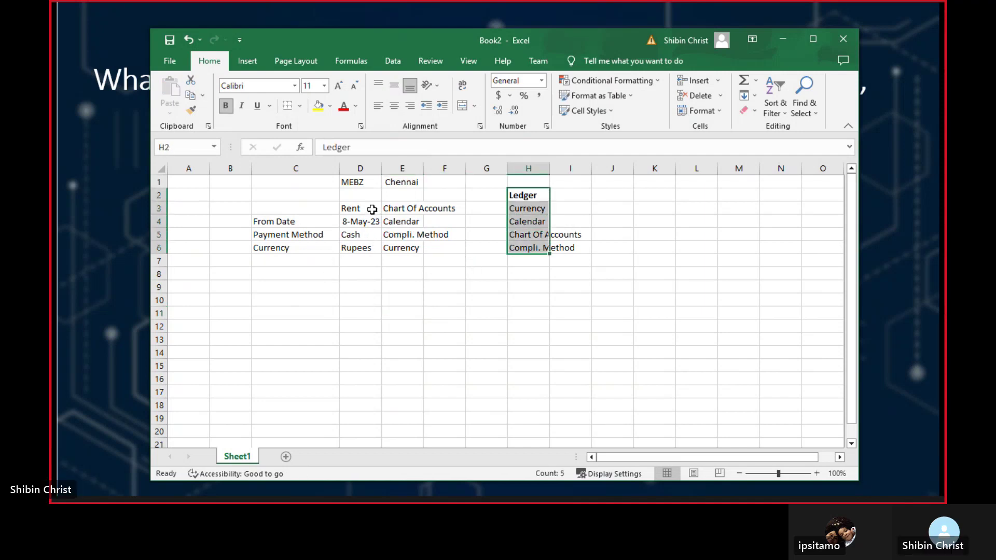
{"action": "left_click_drag", "start_coordinate": [358, 207], "coordinate": [445, 249]}
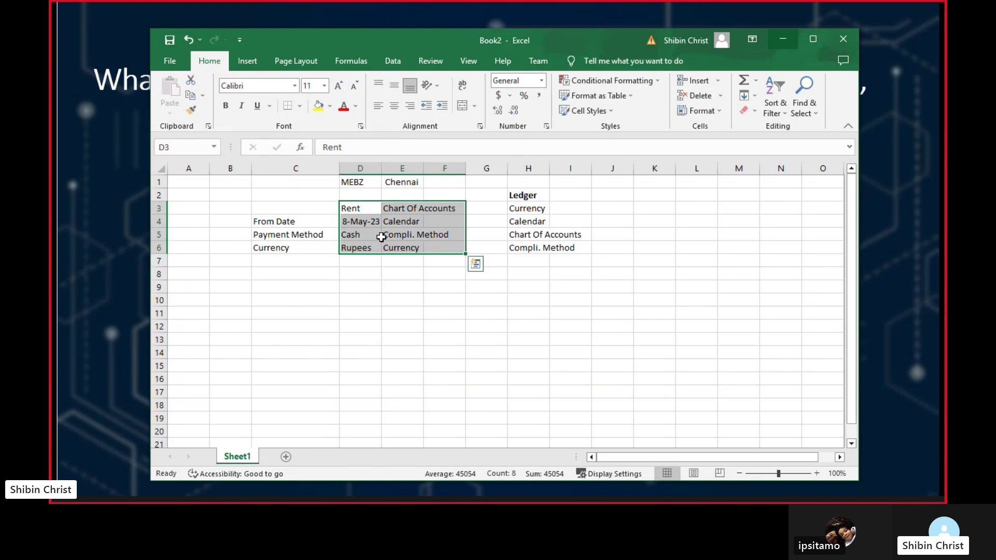
{"action": "left_click_drag", "start_coordinate": [382, 168], "coordinate": [395, 168]}
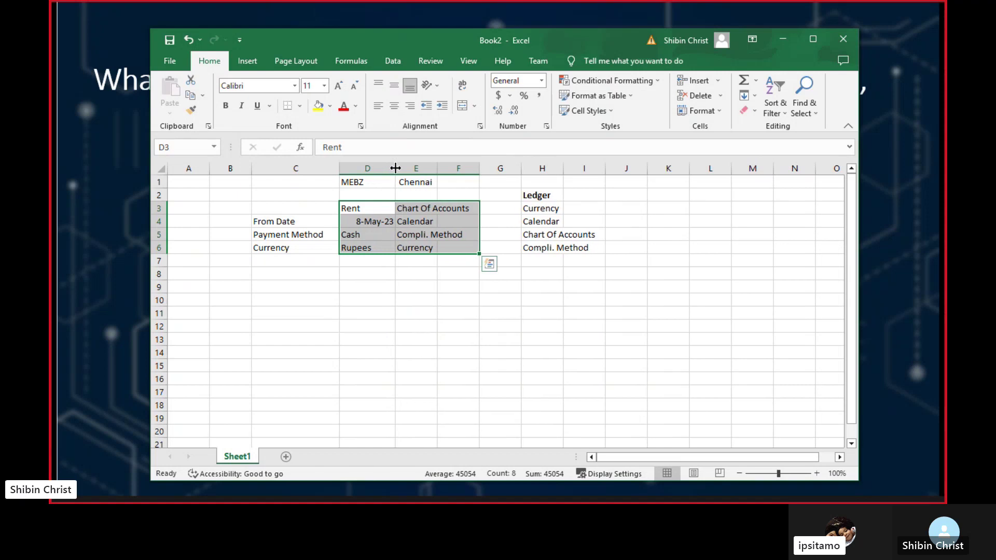
{"action": "left_click", "coordinate": [773, 40]}
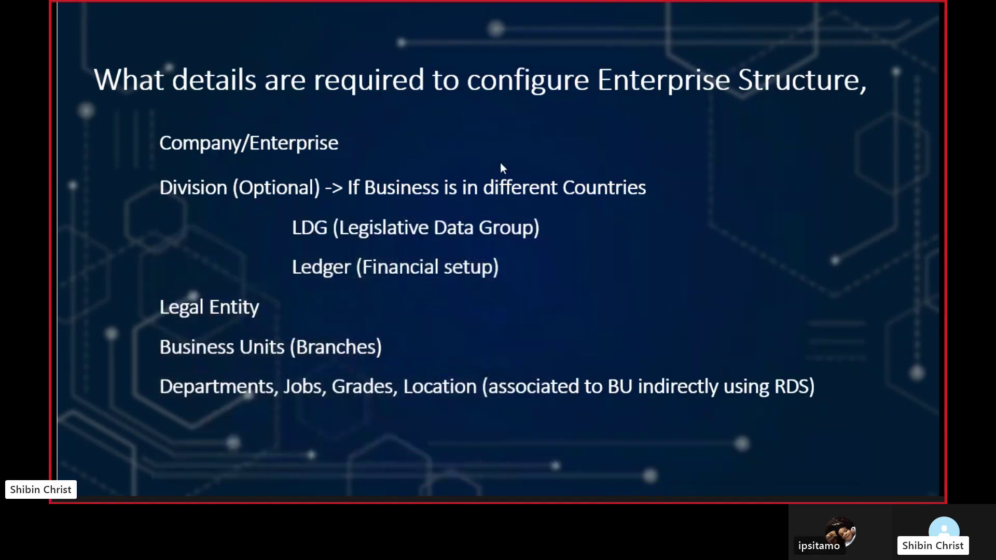
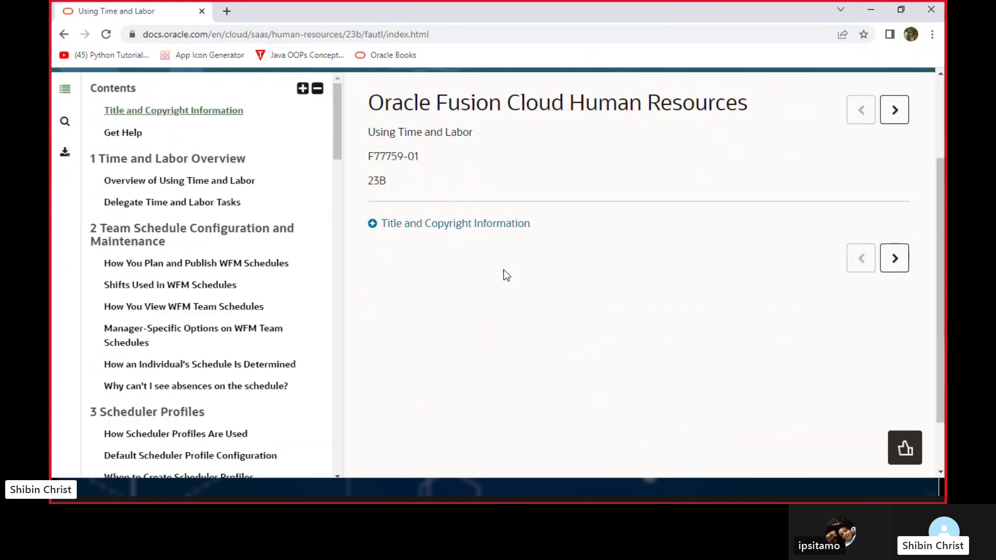
Open and browse the Overview of Using Time and Labor help topic
{"action": "left_click", "coordinate": [132, 174]}
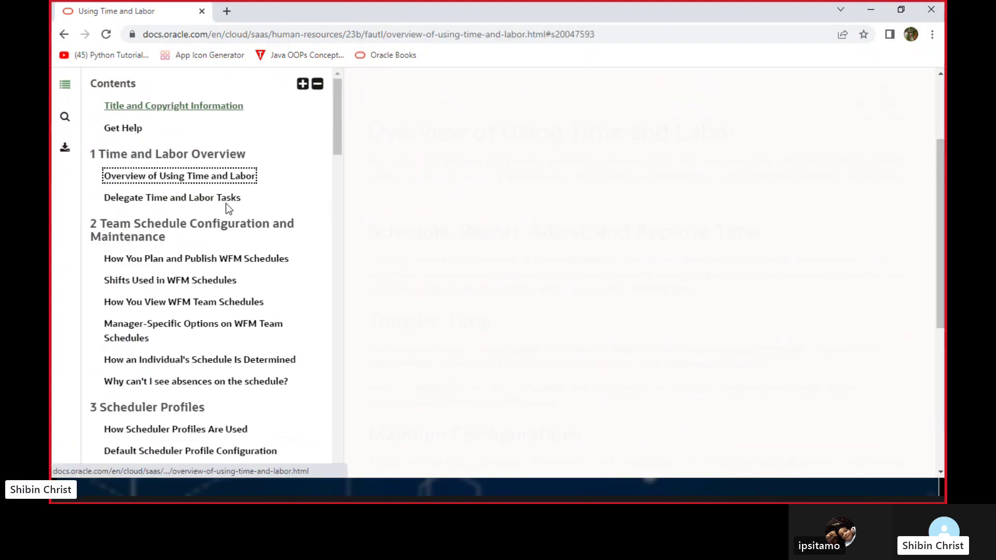
{"action": "scroll", "coordinate": [712, 285], "scroll_direction": "down", "scroll_amount": 2}
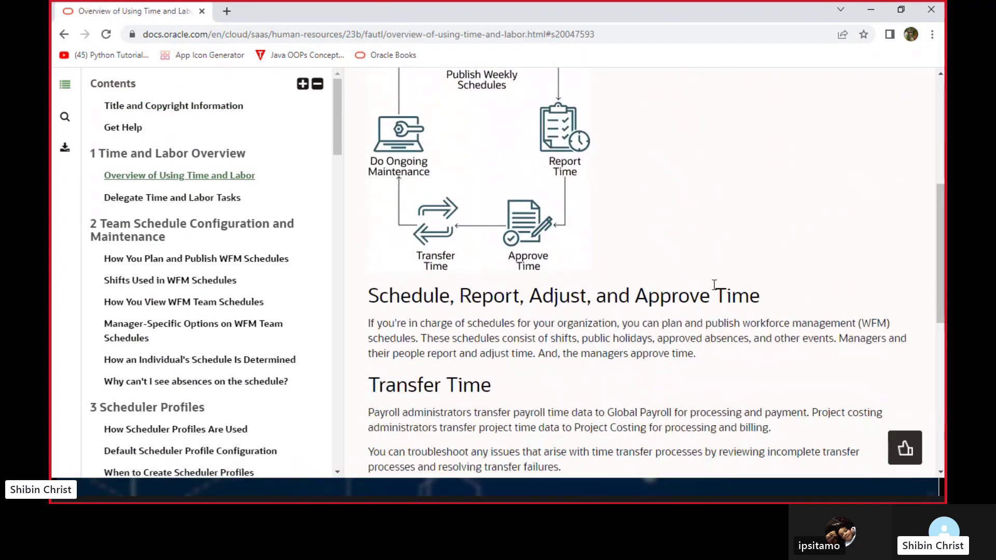
{"action": "scroll", "coordinate": [712, 284], "scroll_direction": "up", "scroll_amount": 2}
{"action": "scroll", "coordinate": [713, 285], "scroll_direction": "down", "scroll_amount": 8}
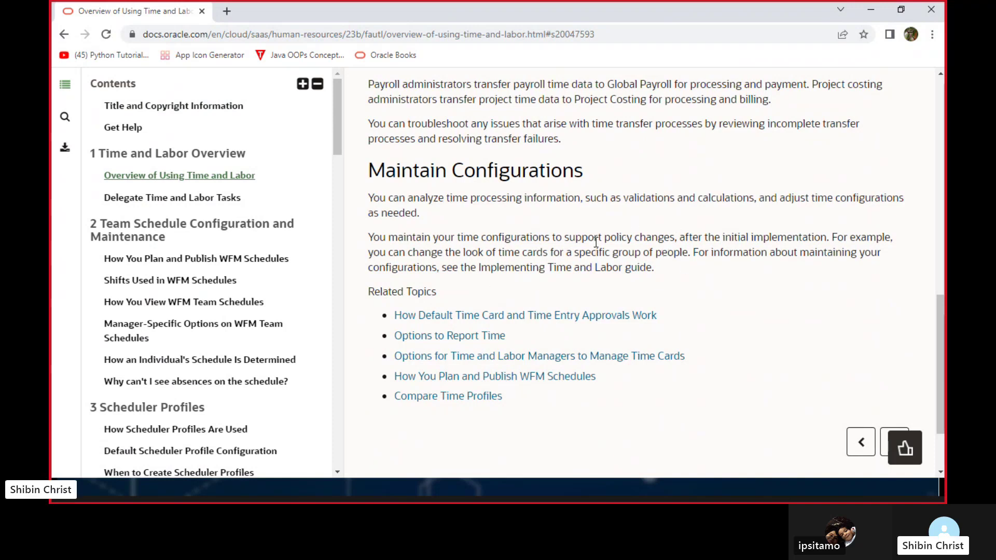
{"action": "scroll", "coordinate": [662, 232], "scroll_direction": "down", "scroll_amount": 2}
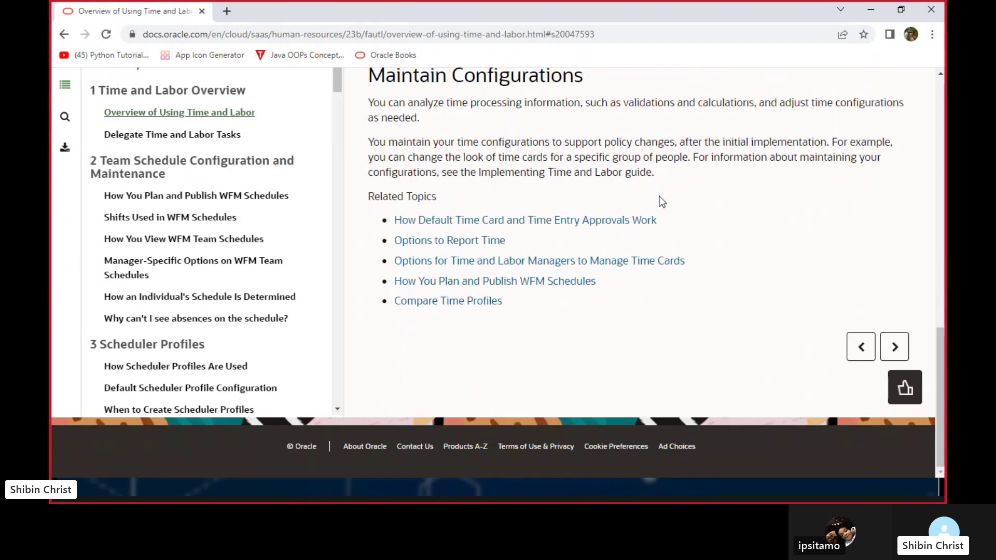
{"action": "scroll", "coordinate": [662, 213], "scroll_direction": "up", "scroll_amount": 3}
View Delegate Time and Labor Tasks, then minimize Chrome to reveal the Useful Links slide
{"action": "left_click", "coordinate": [186, 199]}
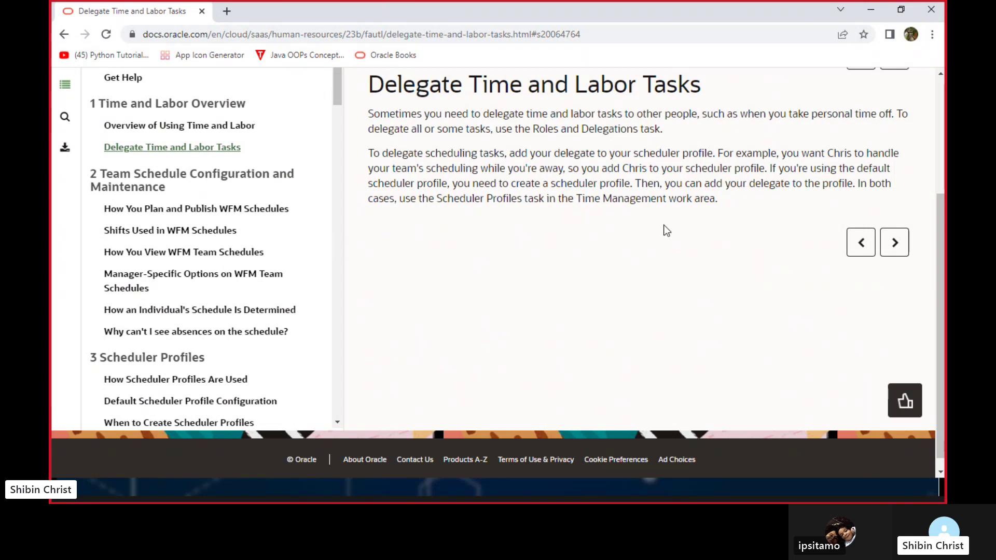
{"action": "scroll", "coordinate": [720, 217], "scroll_direction": "up", "scroll_amount": 3}
{"action": "scroll", "coordinate": [204, 262], "scroll_direction": "down", "scroll_amount": 3}
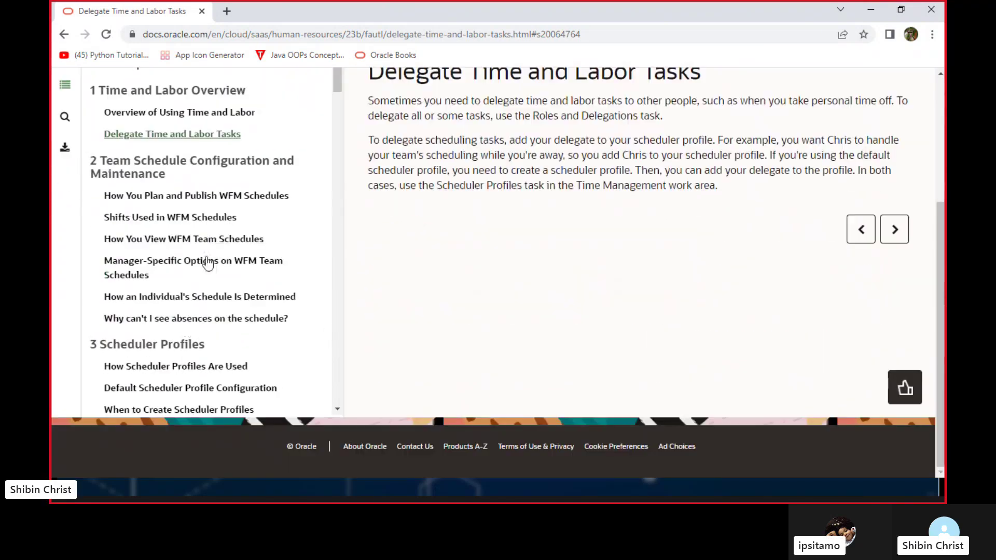
{"action": "scroll", "coordinate": [205, 262], "scroll_direction": "up", "scroll_amount": 3}
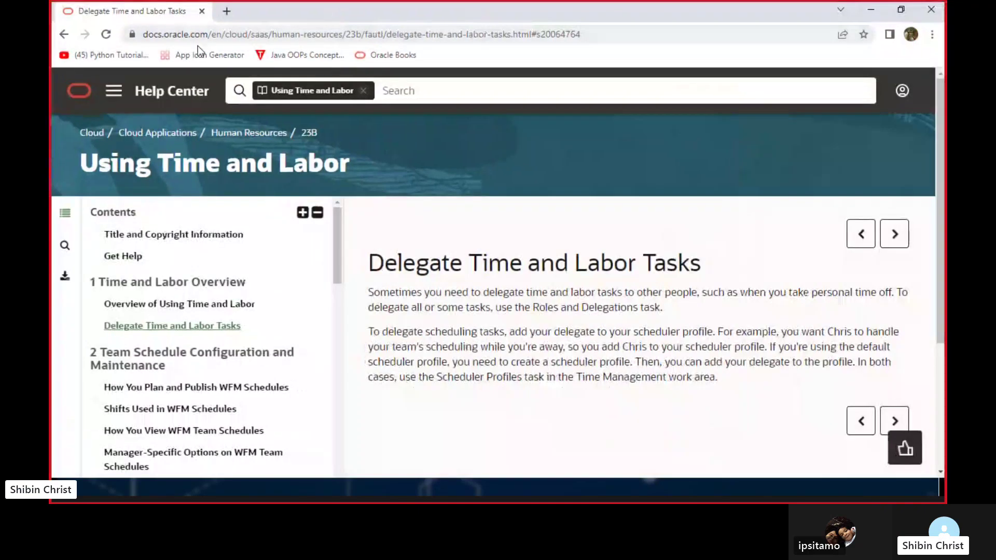
{"action": "left_click", "coordinate": [872, 9]}
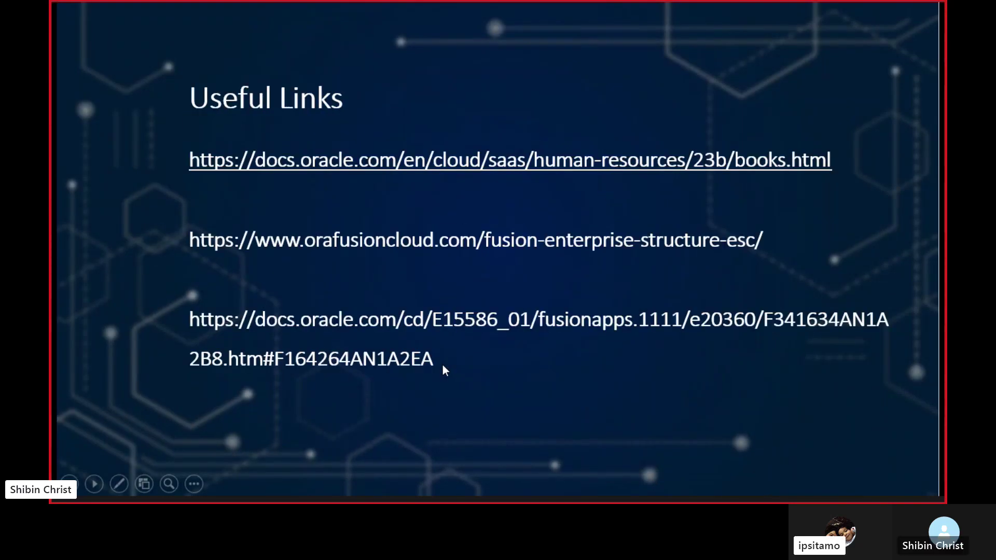
Switch back to Chrome showing the Setup: Compensation Management page
{"action": "key", "text": "alt+Tab"}
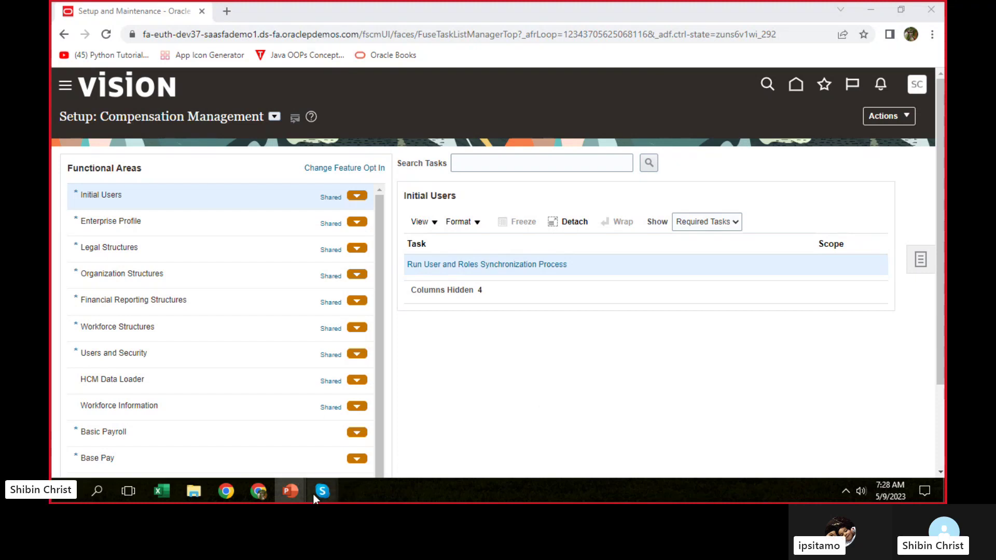
{"action": "mouse_move", "coordinate": [313, 492]}
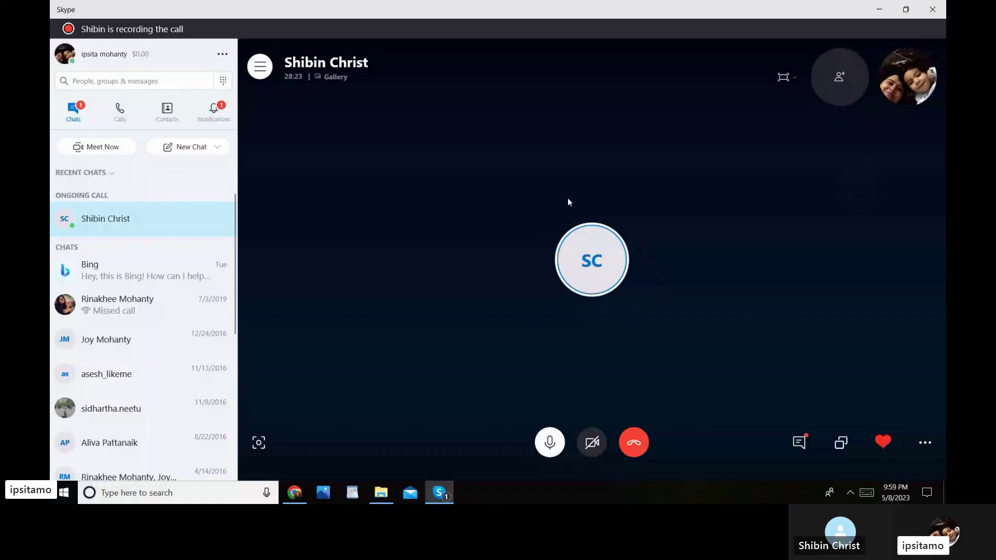
Minimize the Skype call window and bring Chrome with the Gmail inbox forward
{"action": "left_click", "coordinate": [880, 11]}
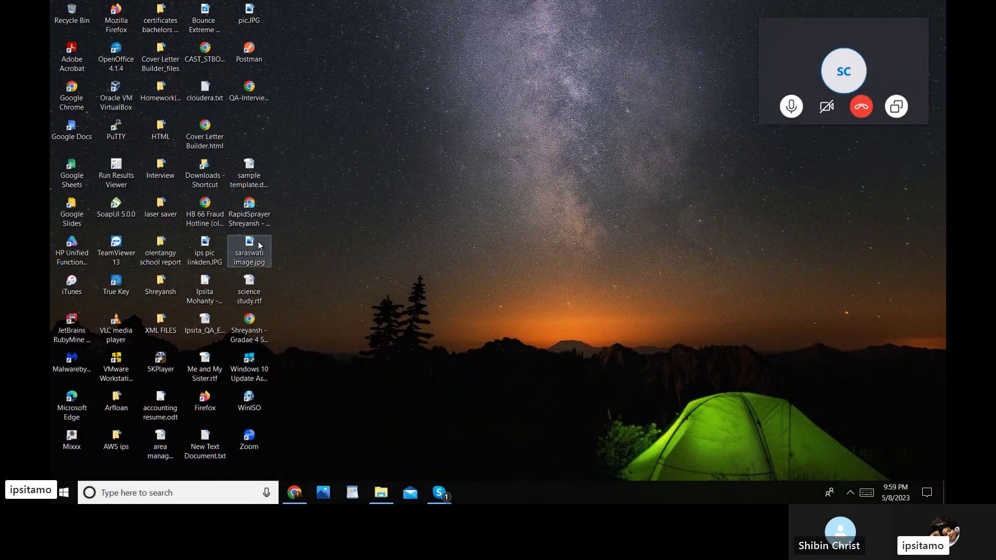
{"action": "left_click", "coordinate": [294, 493]}
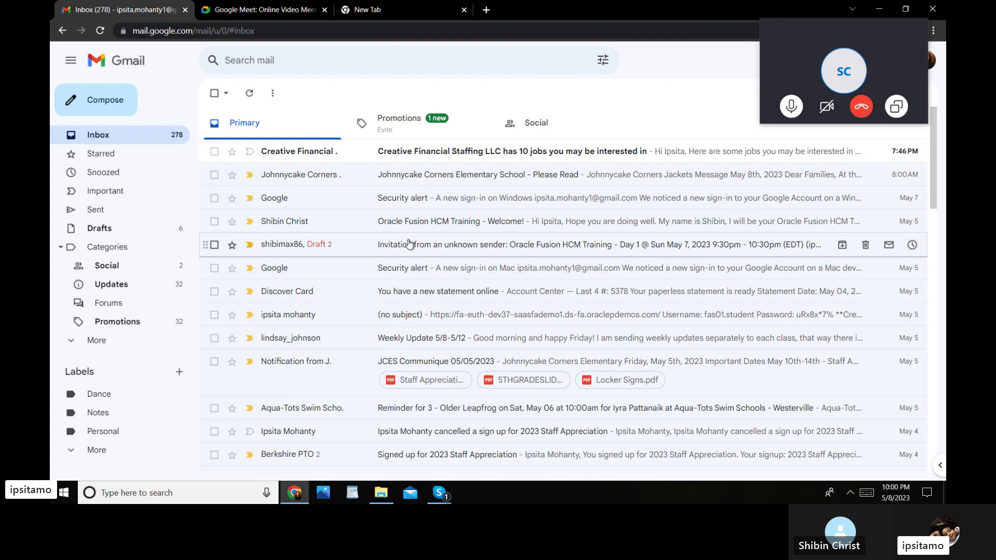
Read the invitation and Welcome training emails, then follow the oraclepdemos link in the (no subject) email
{"action": "left_click", "coordinate": [409, 244]}
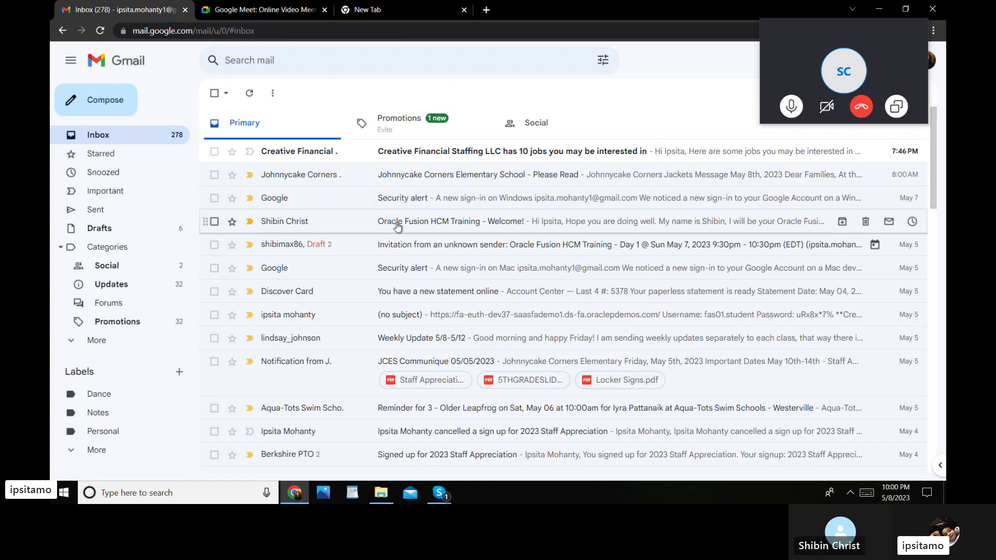
{"action": "left_click", "coordinate": [396, 223]}
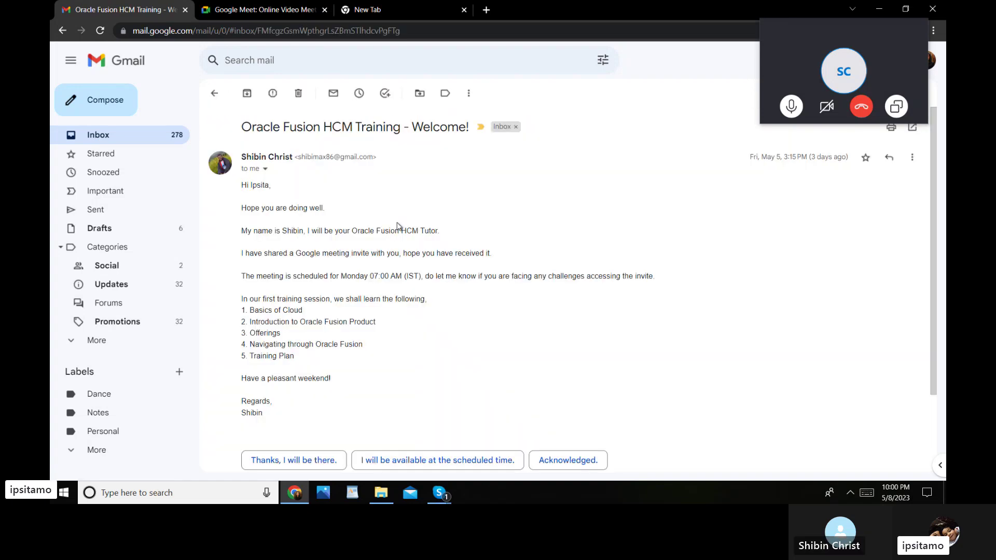
{"action": "left_click", "coordinate": [108, 140]}
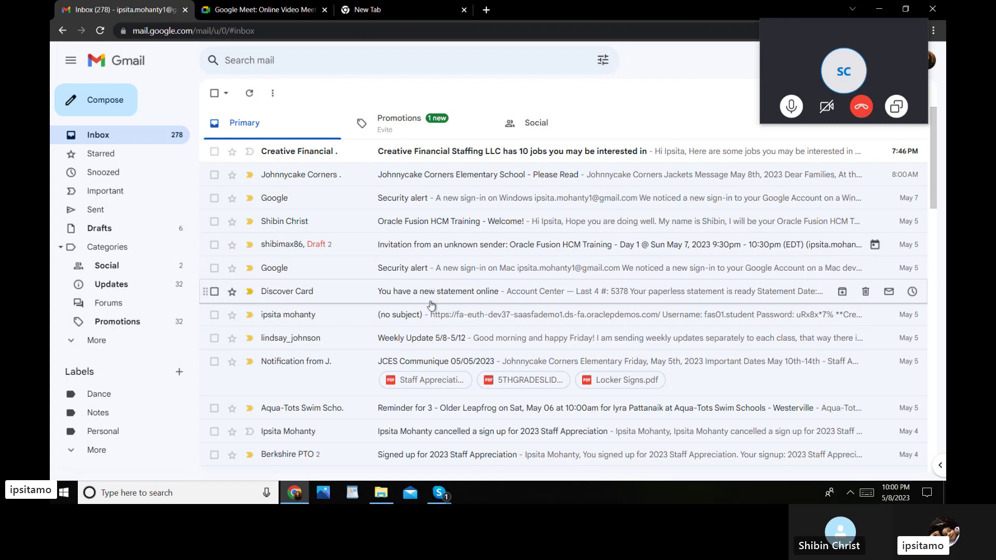
{"action": "left_click", "coordinate": [432, 314]}
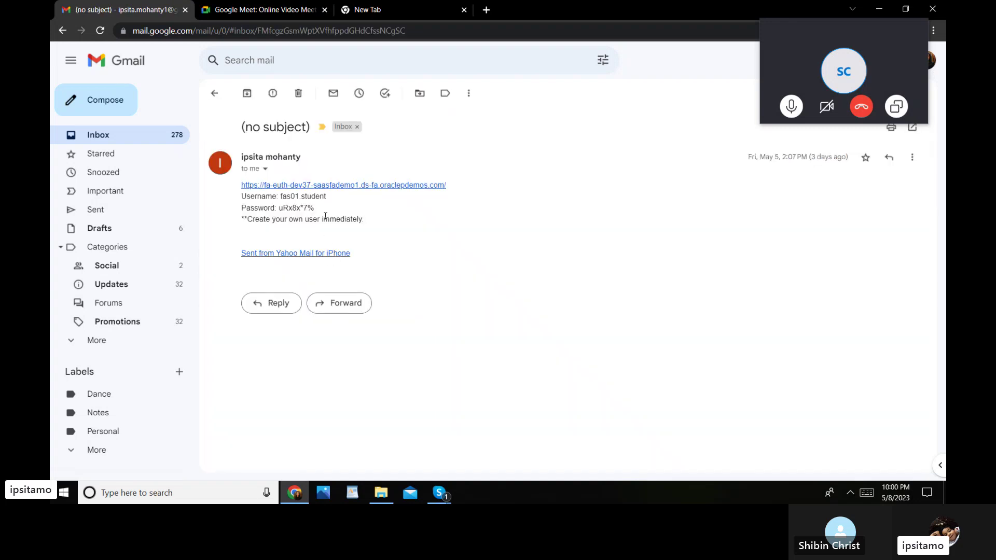
{"action": "left_click", "coordinate": [373, 186]}
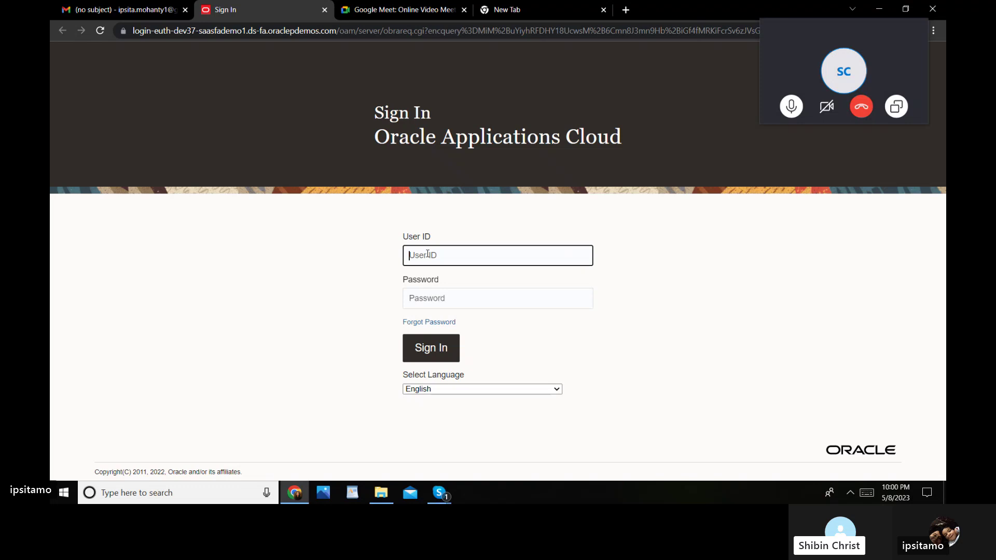
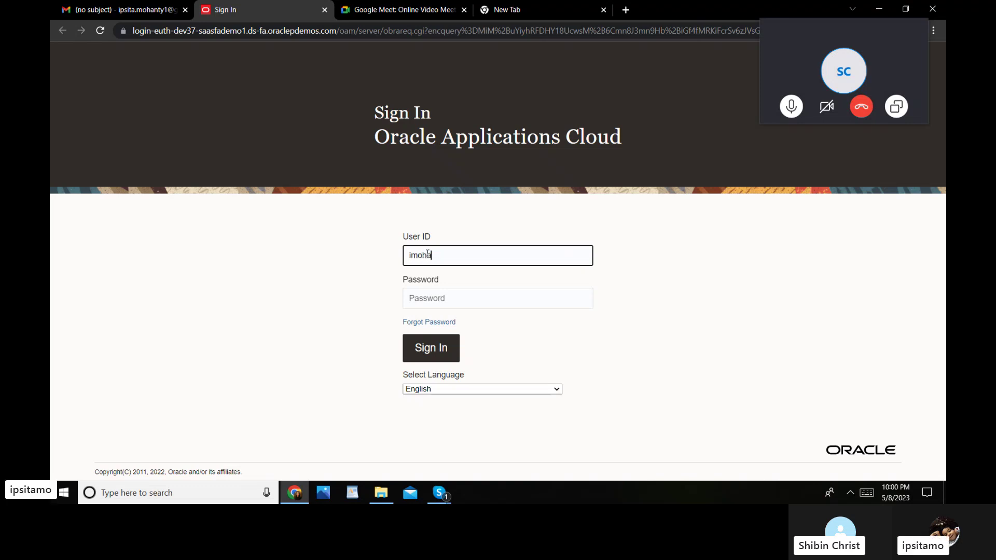
Sign in to the Vision demo environment with the user ID and password
{"action": "left_click", "coordinate": [428, 297]}
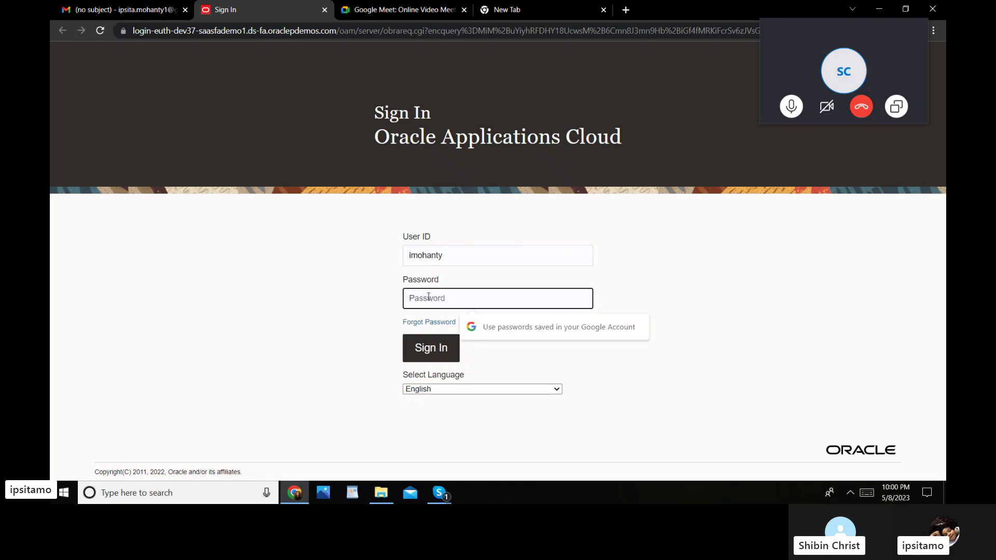
{"action": "type", "text": "********"}
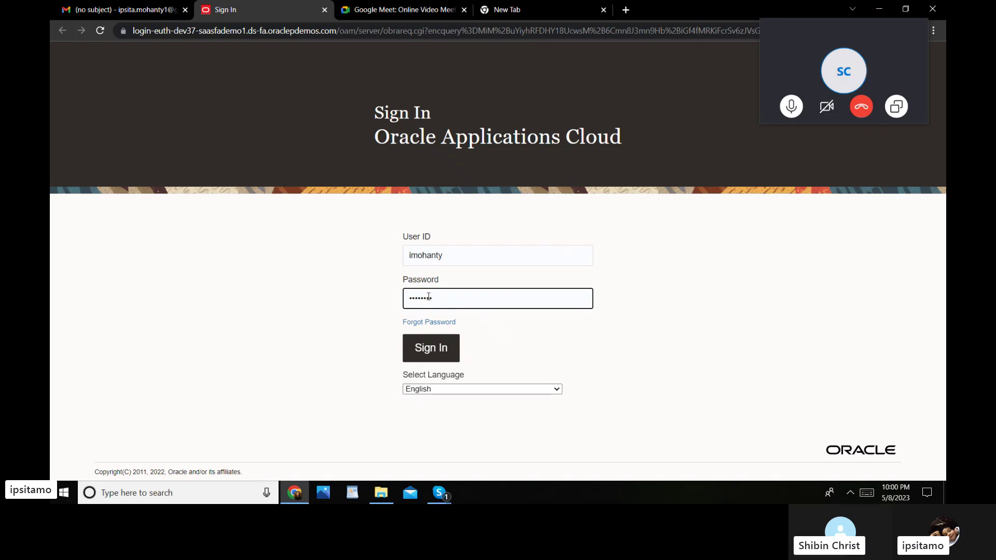
{"action": "type", "text": "***"}
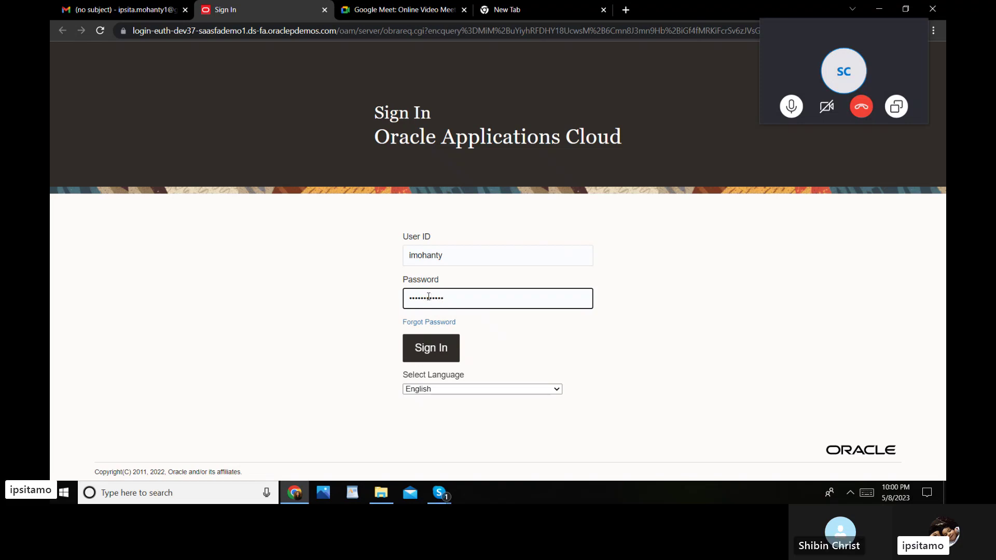
{"action": "left_click", "coordinate": [427, 349]}
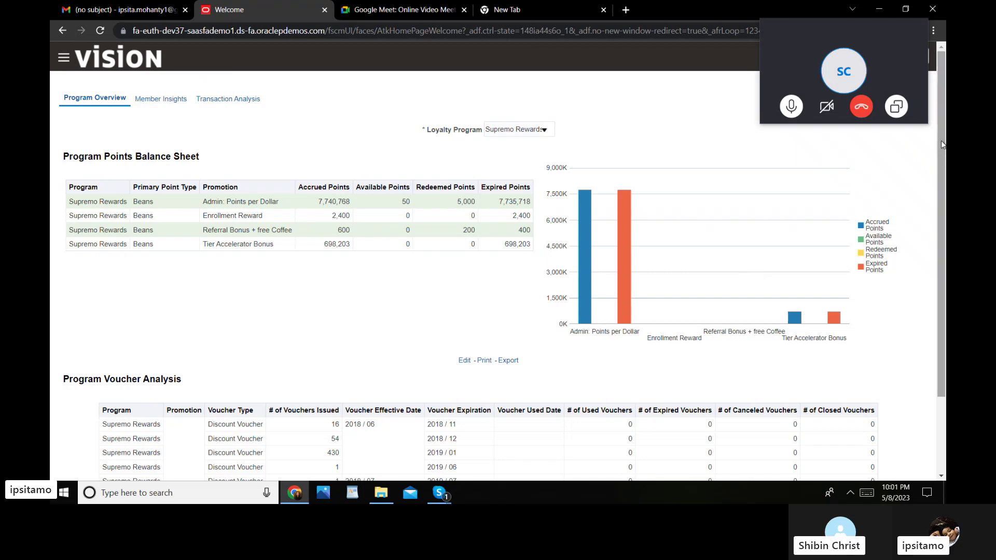
Move the Skype overlay aside and choose Setup and Maintenance from Settings and Actions
{"action": "mouse_move", "coordinate": [941, 141]}
{"action": "left_mouse_down"}
{"action": "mouse_move", "coordinate": [941, 156]}
{"action": "mouse_move", "coordinate": [942, 138]}
{"action": "left_mouse_up"}
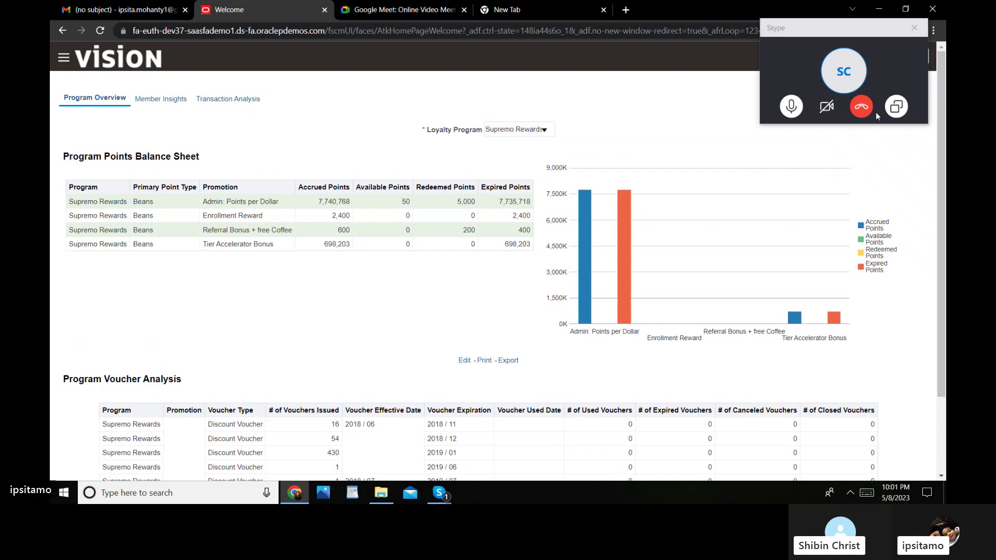
{"action": "left_click", "coordinate": [770, 62]}
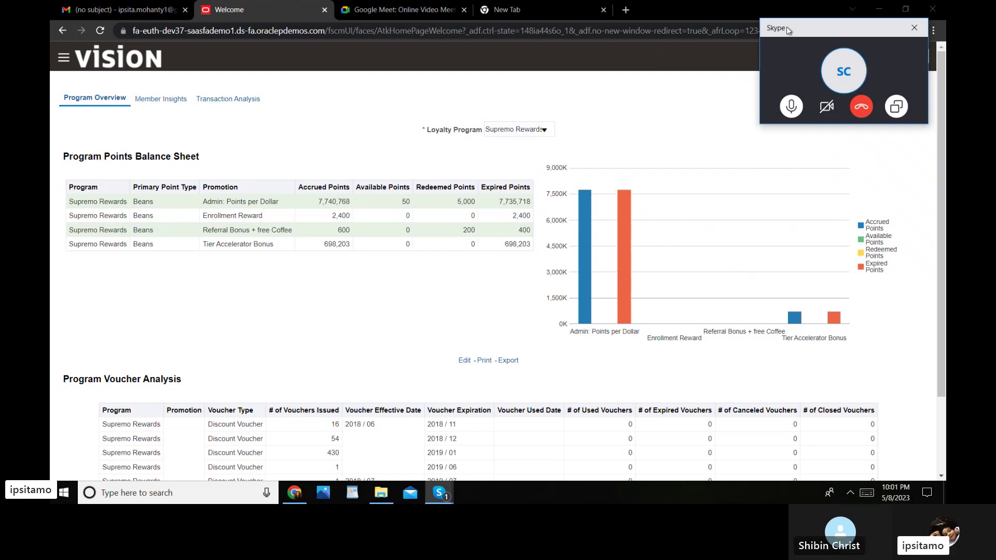
{"action": "left_click_drag", "start_coordinate": [786, 26], "coordinate": [88, 276]}
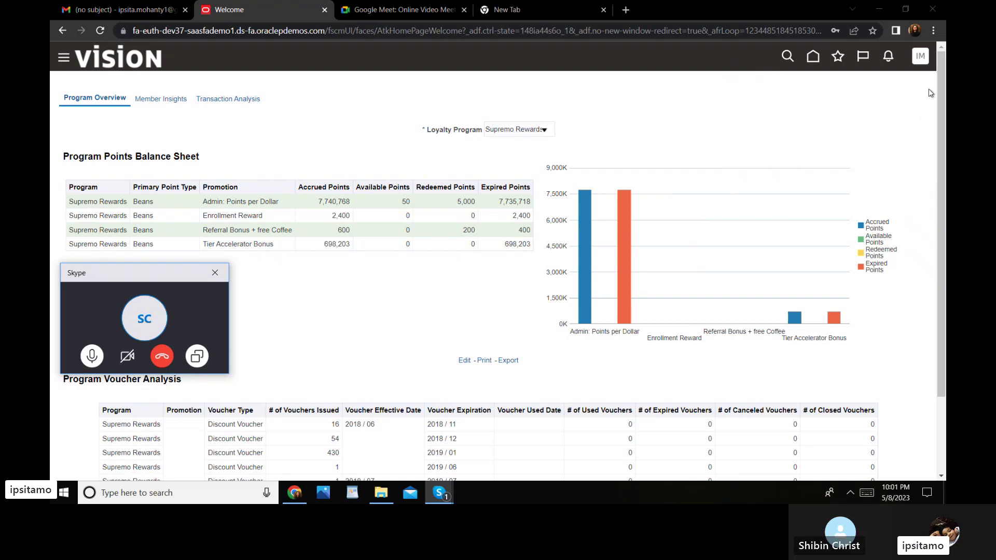
{"action": "left_click", "coordinate": [920, 63]}
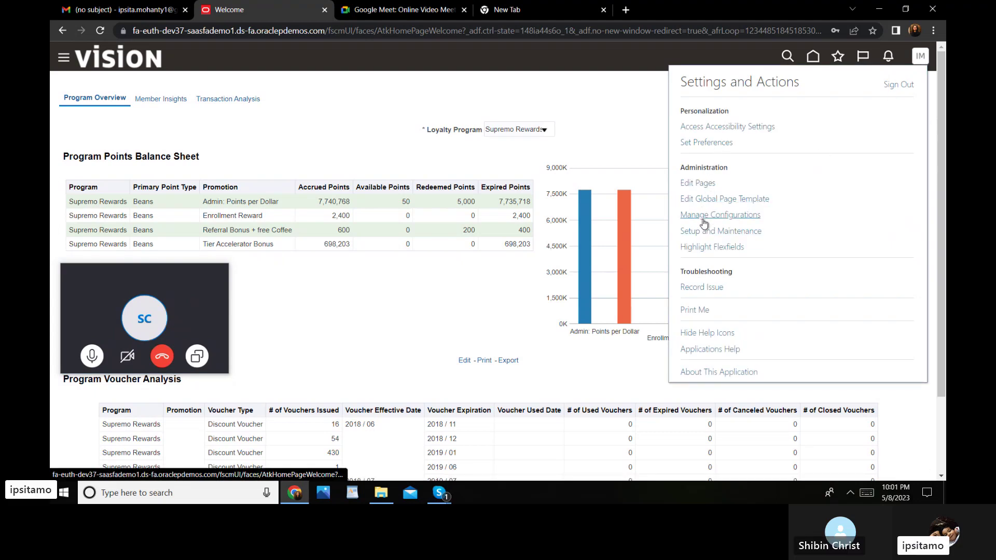
{"action": "left_click", "coordinate": [704, 233]}
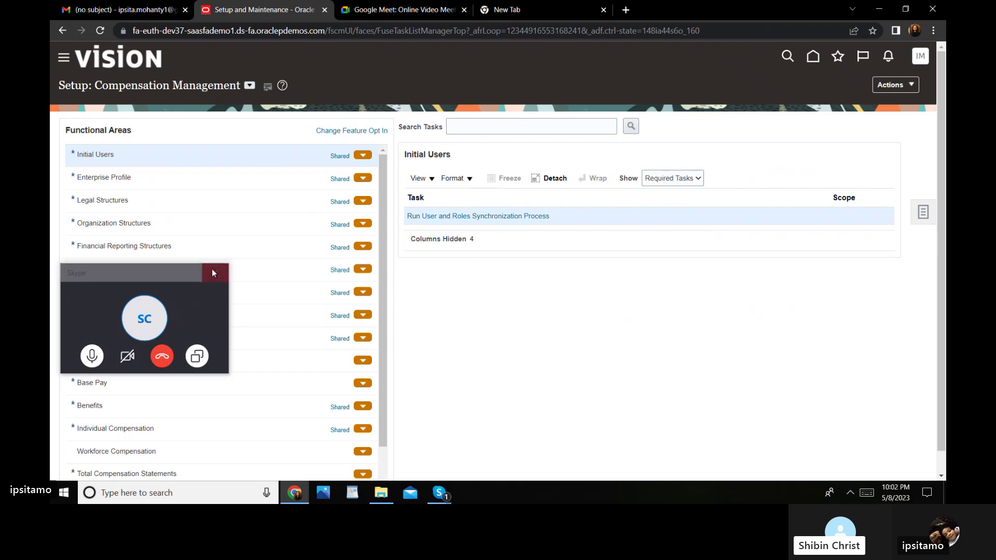
Move the Skype window off the list, then enter, clear and close a global search for 'enter'
{"action": "left_click", "coordinate": [178, 301]}
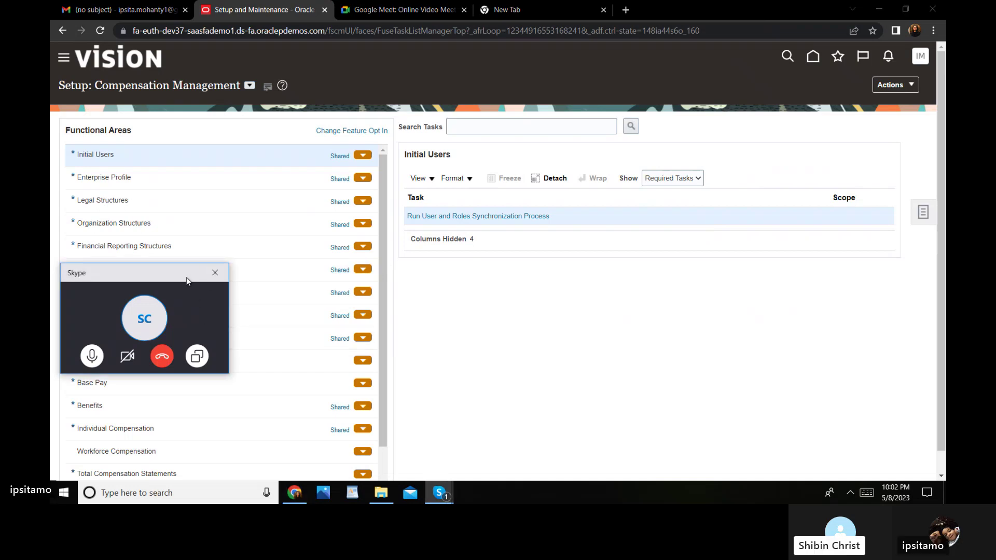
{"action": "left_click_drag", "start_coordinate": [188, 280], "coordinate": [487, 442]}
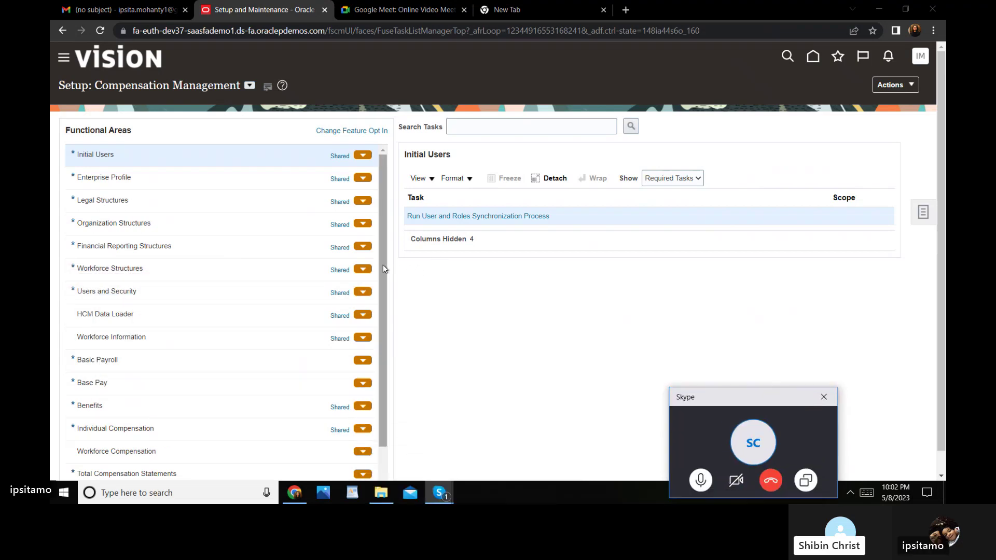
{"action": "scroll", "coordinate": [383, 265], "scroll_direction": "down", "scroll_amount": 1}
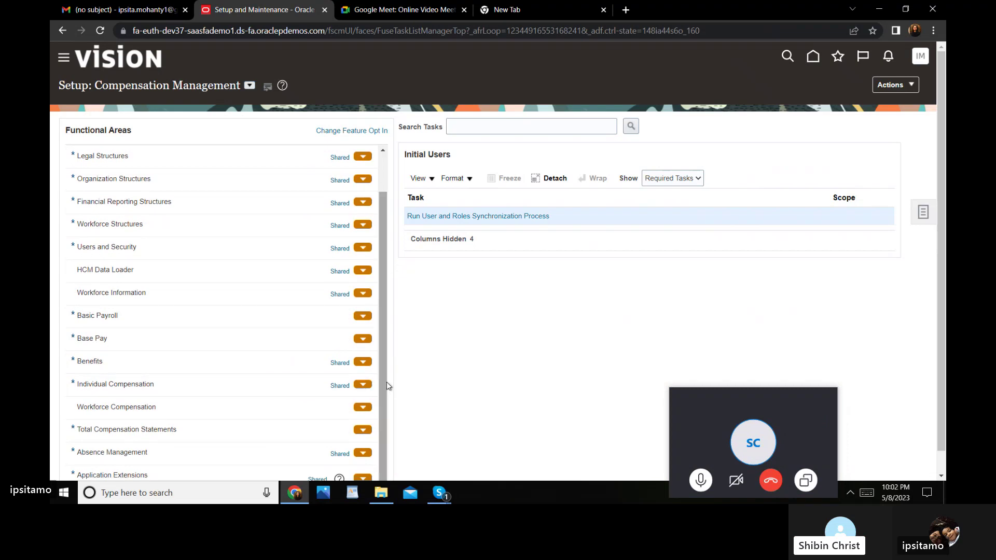
{"action": "left_click", "coordinate": [787, 56]}
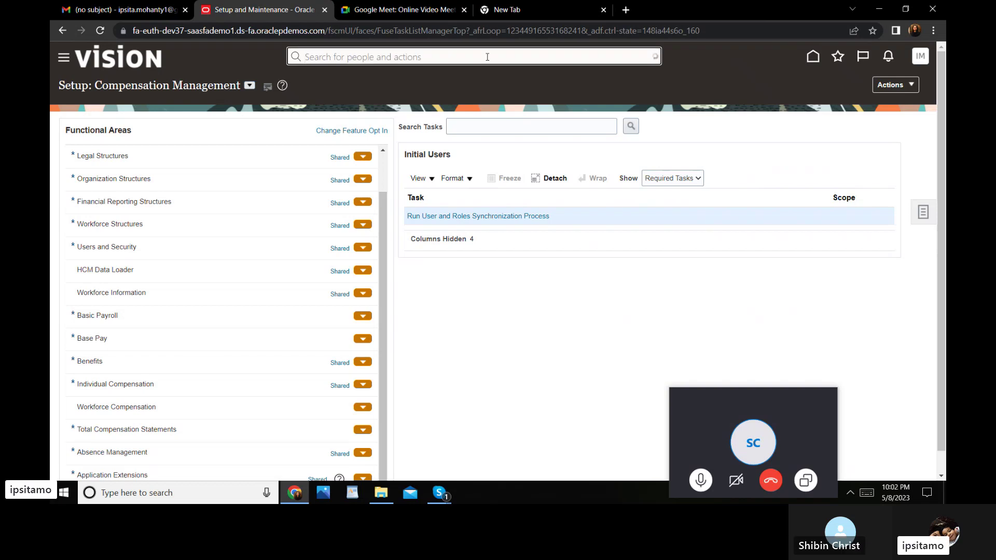
{"action": "type", "text": "enter"}
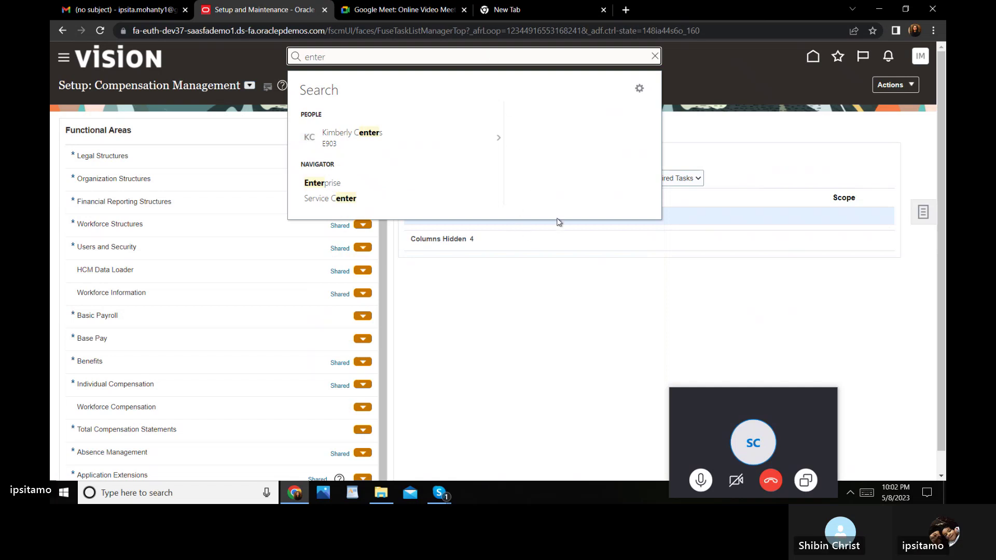
{"action": "left_click", "coordinate": [654, 55]}
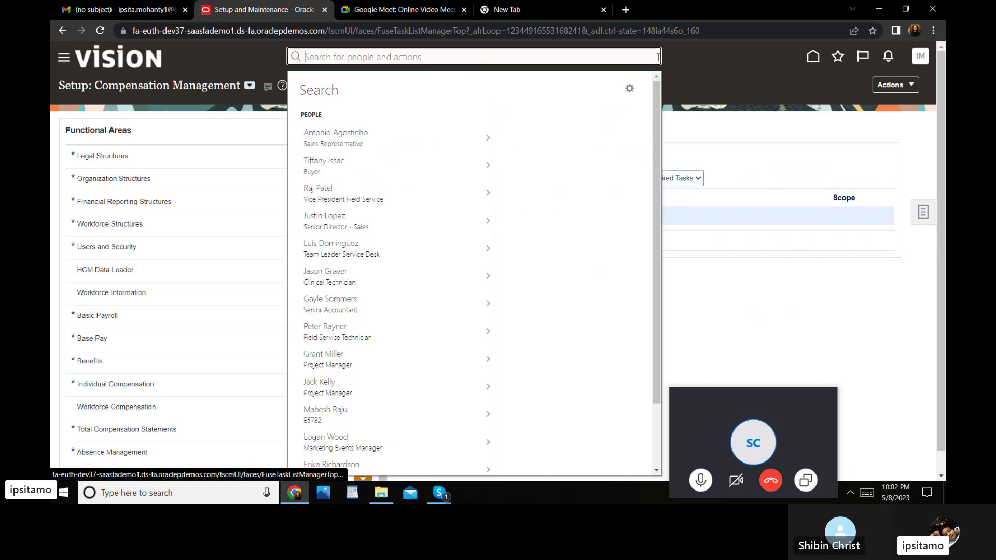
{"action": "left_click", "coordinate": [695, 273]}
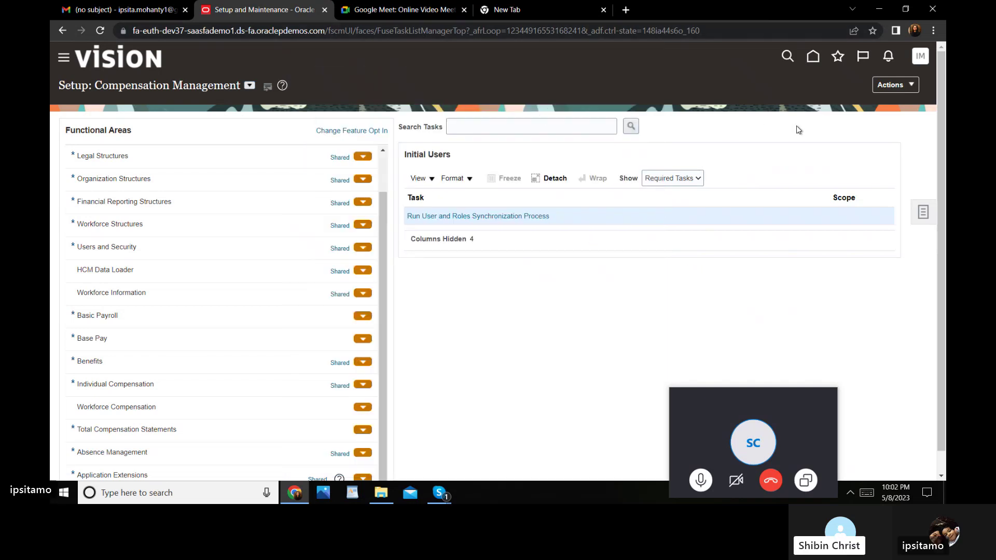
Search the setup tasks for 'enterprise'
{"action": "left_click", "coordinate": [475, 125]}
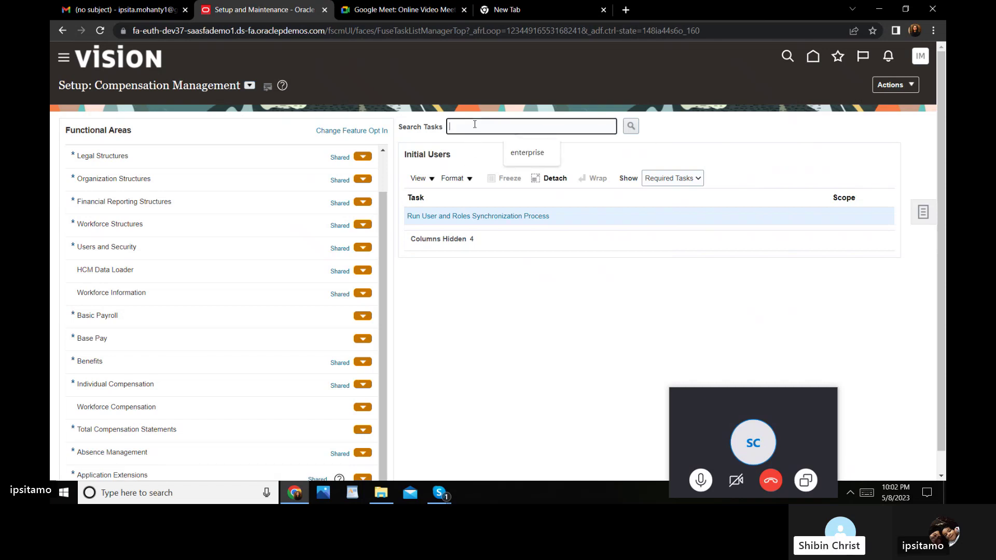
{"action": "type", "text": "enter"}
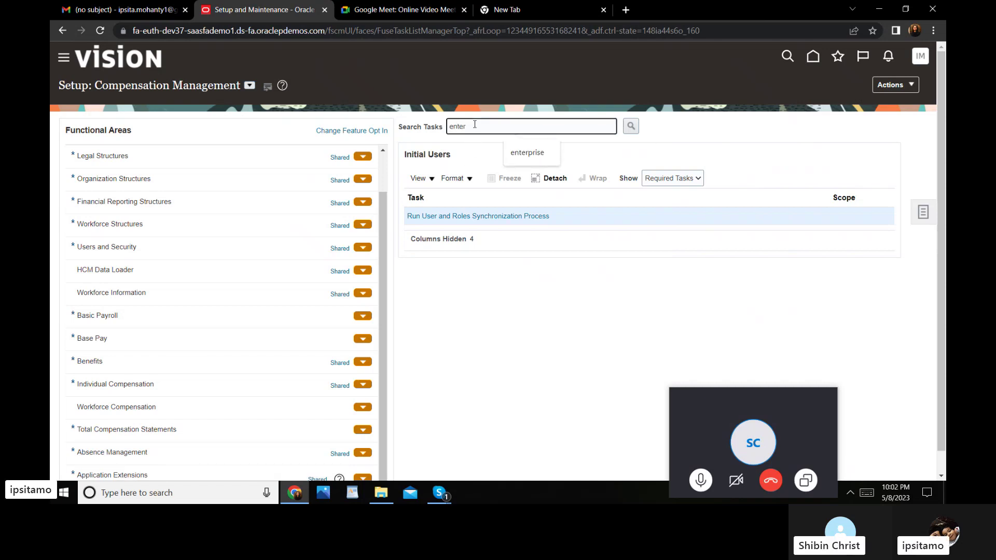
{"action": "type", "text": "prise"}
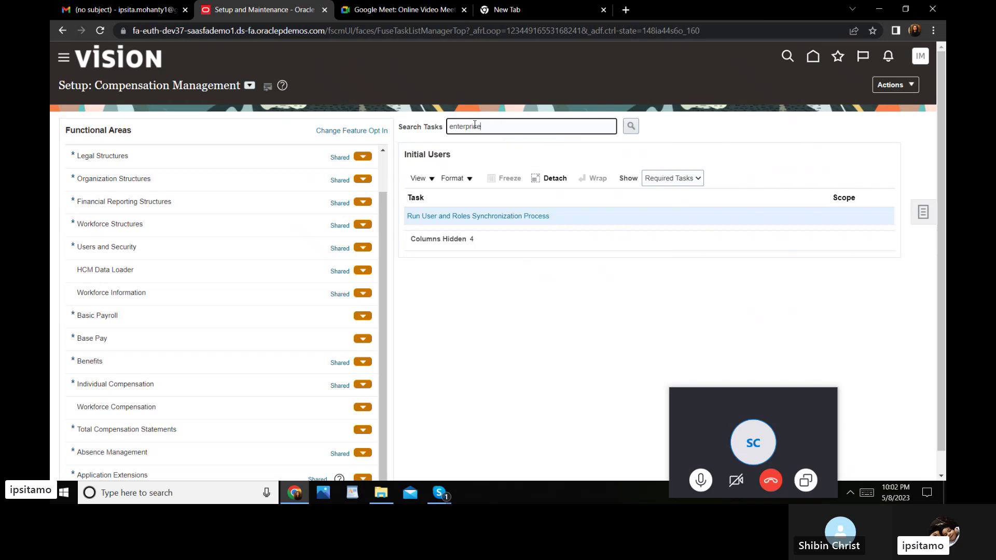
{"action": "key", "text": "Return"}
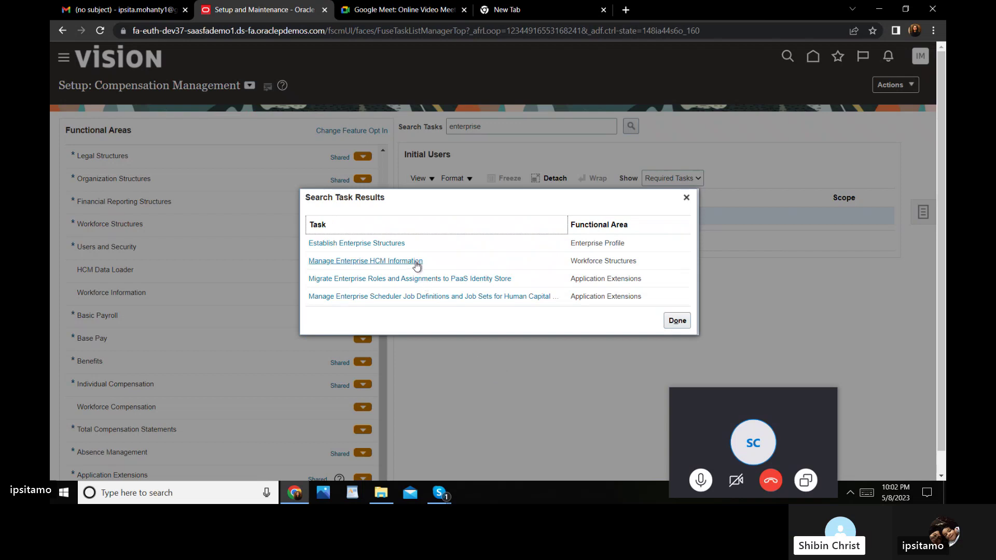
Launch Establish Enterprise Structures from the search results and the Enterprise Profile task list
{"action": "left_click", "coordinate": [390, 245]}
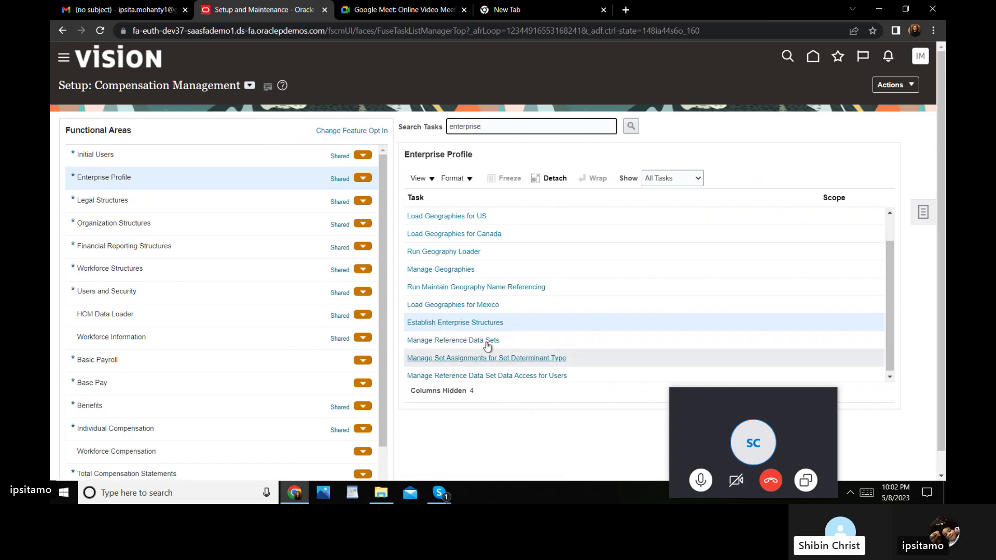
{"action": "left_click", "coordinate": [482, 323]}
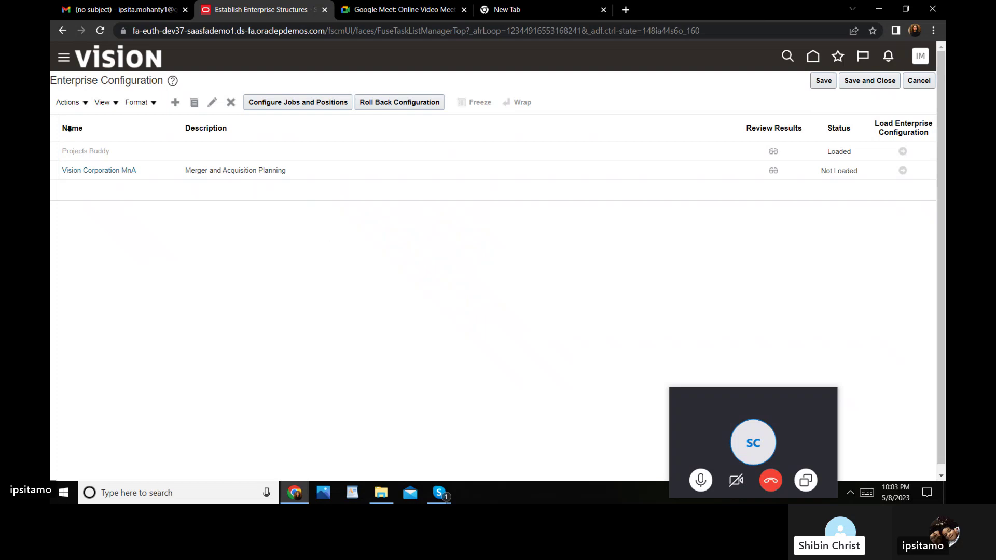
Start a new enterprise configuration from the Enterprise Configuration toolbar
{"action": "left_click", "coordinate": [176, 102]}
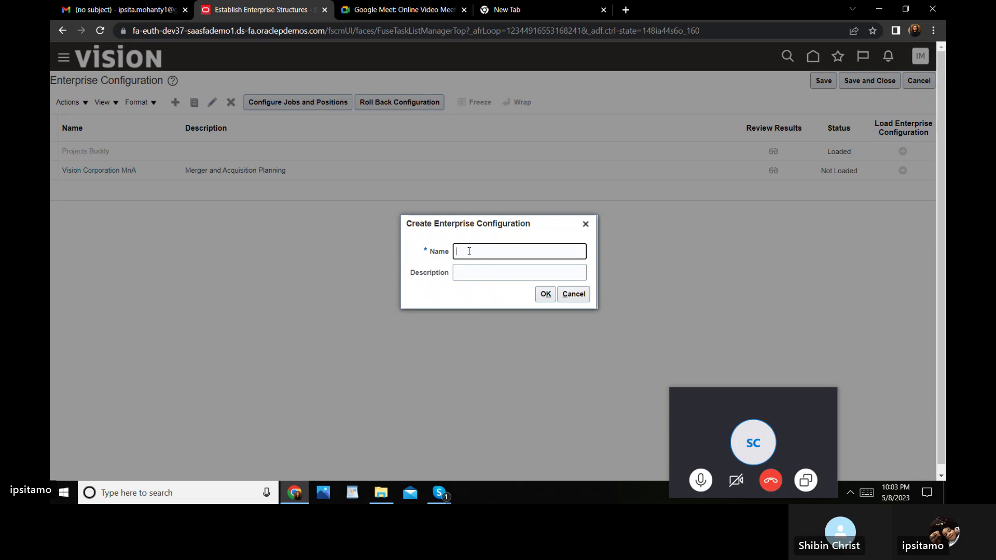
Enter Name 'ING Vyasa' and Description 'ING', fixing the name's capitalisation along the way
{"action": "type", "text": "Ing"}
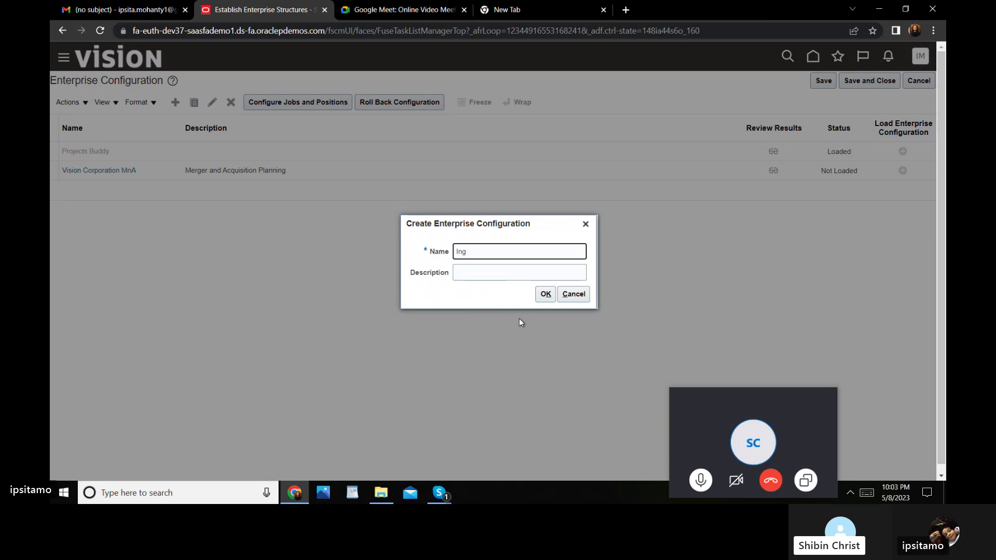
{"action": "left_click", "coordinate": [469, 270]}
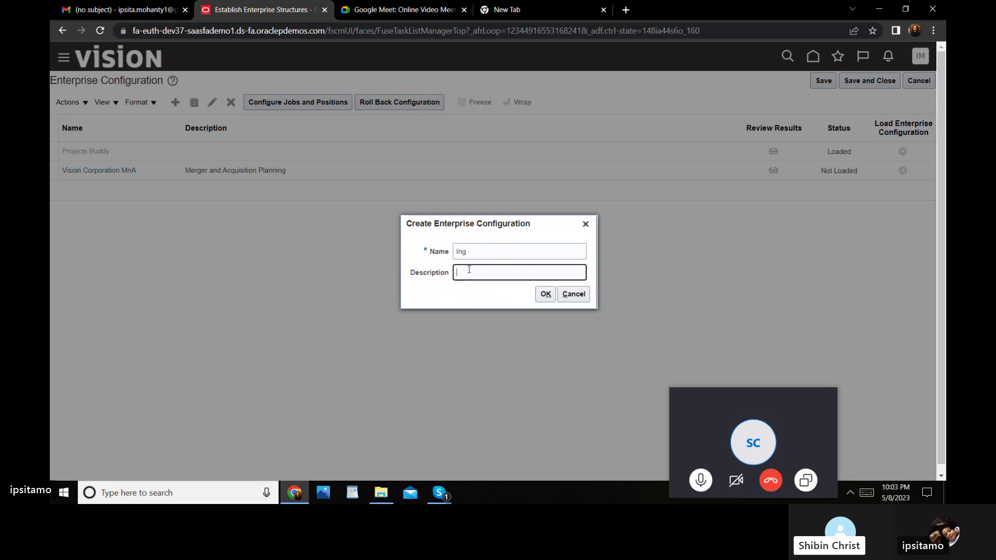
{"action": "left_click", "coordinate": [470, 250]}
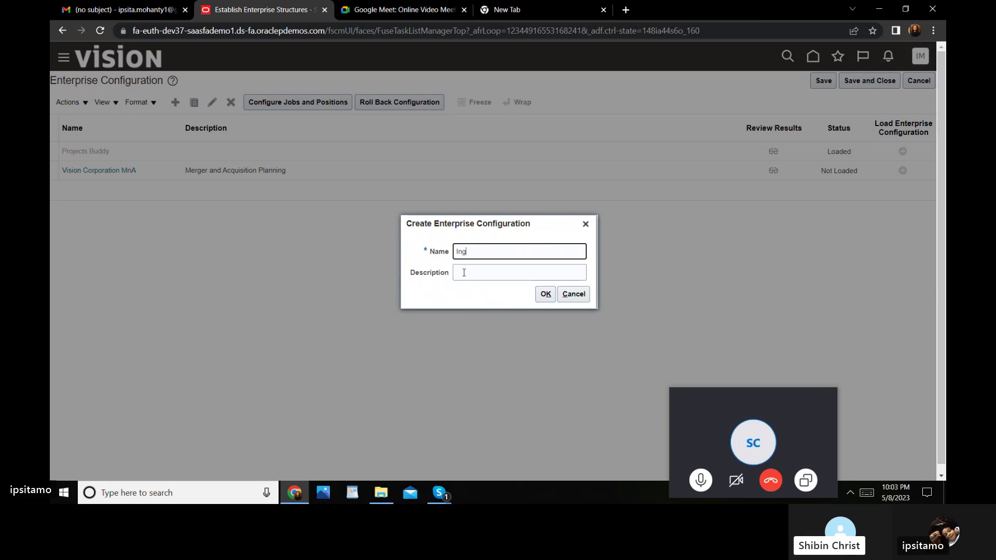
{"action": "left_click", "coordinate": [463, 273]}
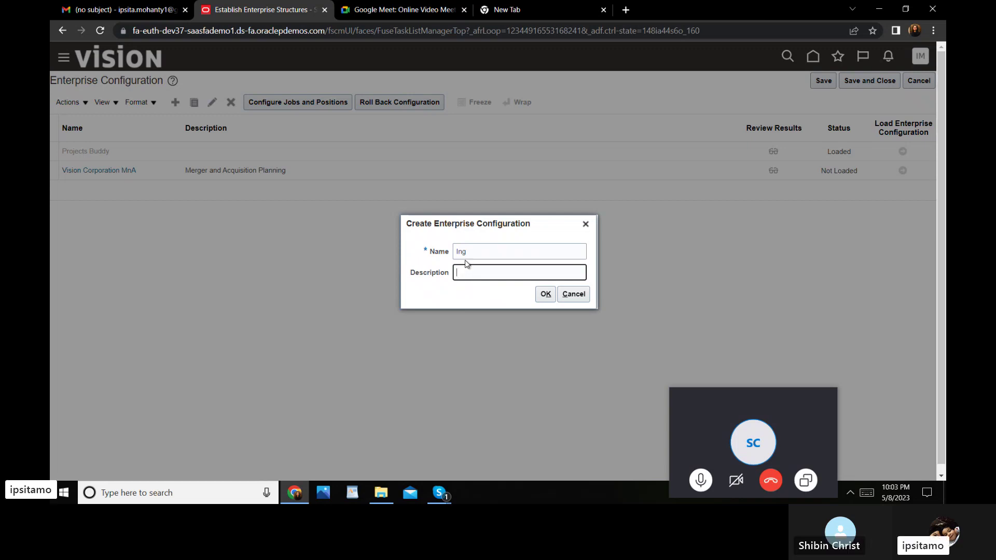
{"action": "left_click", "coordinate": [472, 251]}
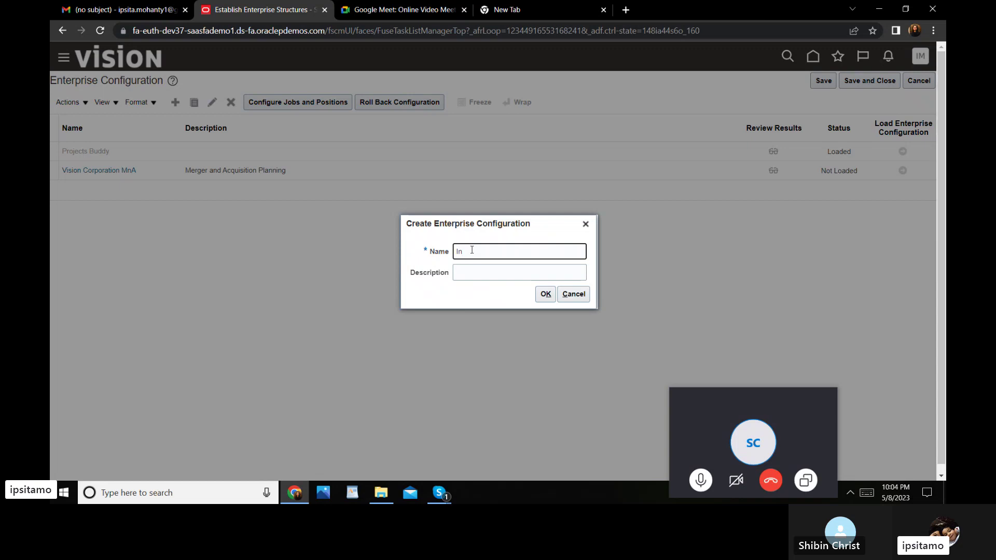
{"action": "key", "text": "BackSpace"}
{"action": "type", "text": "N"}
{"action": "type", "text": "G"}
{"action": "type", "text": " I"}
{"action": "type", "text": "V"}
{"action": "type", "text": "ya"}
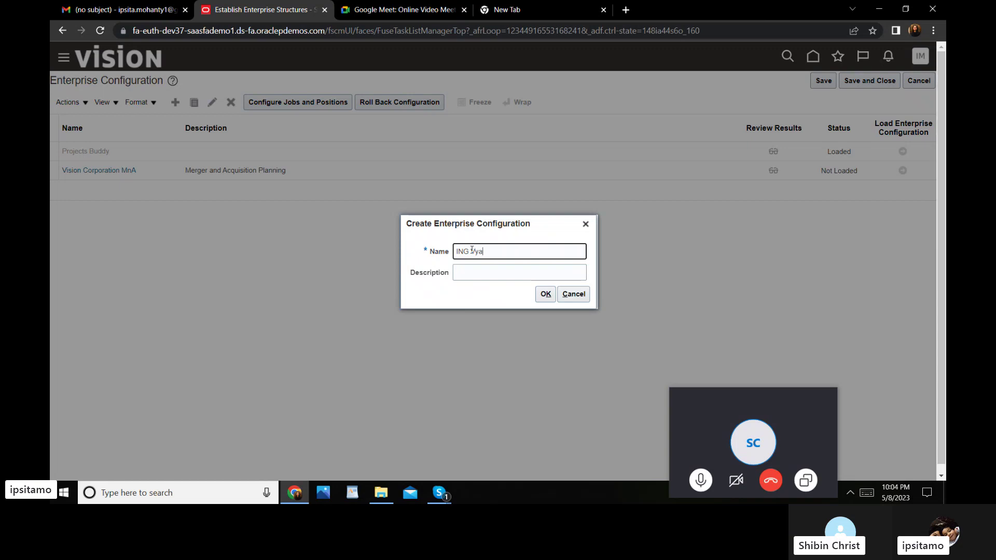
{"action": "type", "text": "sa"}
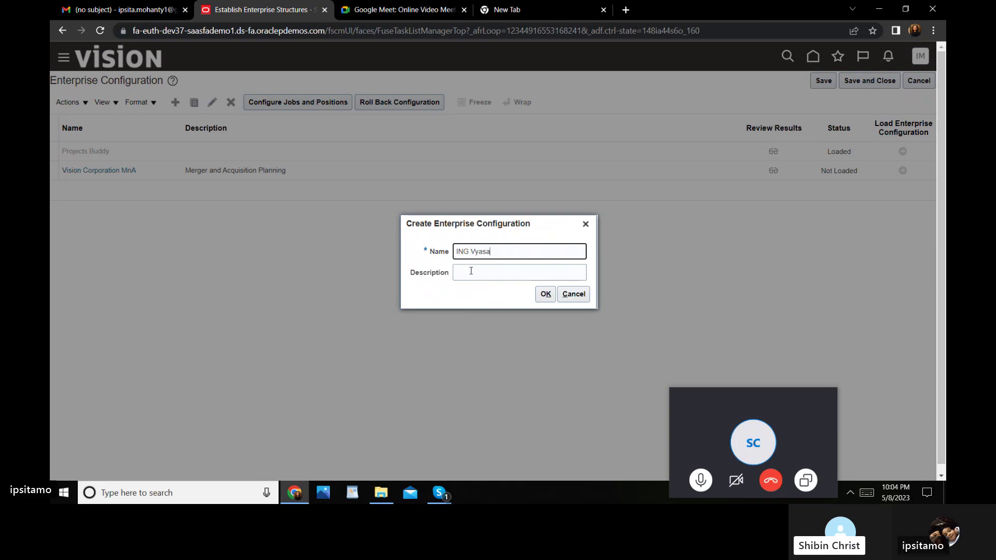
{"action": "left_click", "coordinate": [470, 271]}
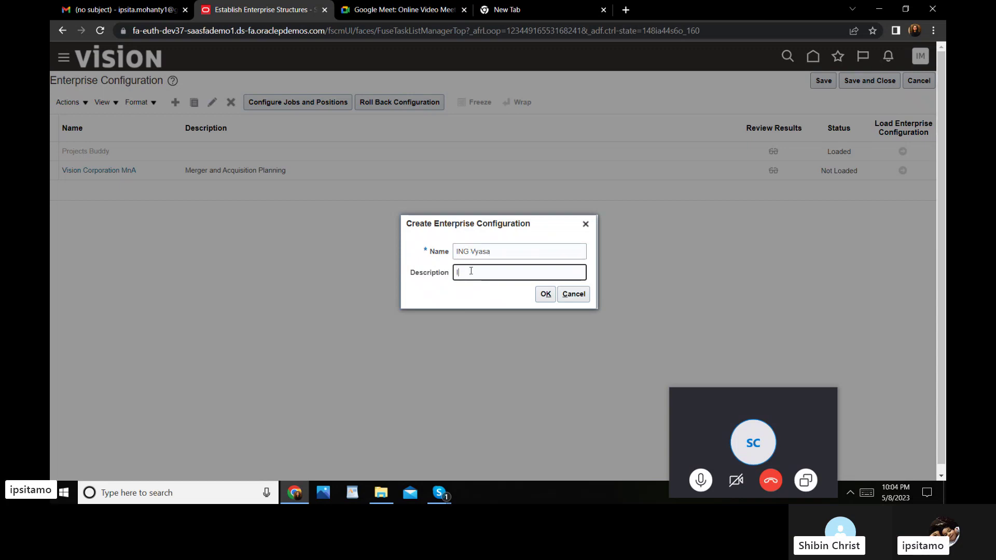
{"action": "type", "text": "ING"}
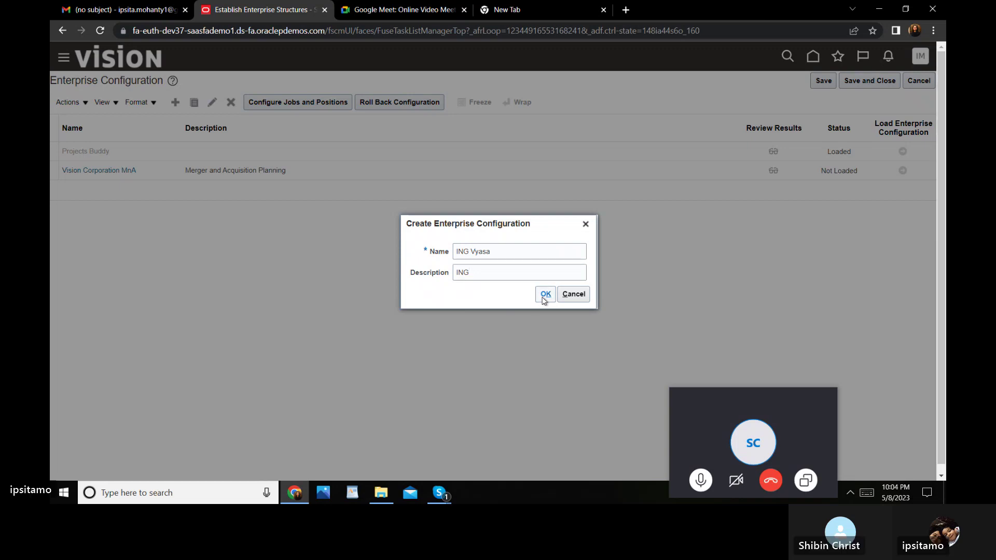
Confirm the new configuration, replace 'projects buddy' with enterprise name 'ING Vyasa', and enter short name 'ING'
{"action": "left_click", "coordinate": [545, 294]}
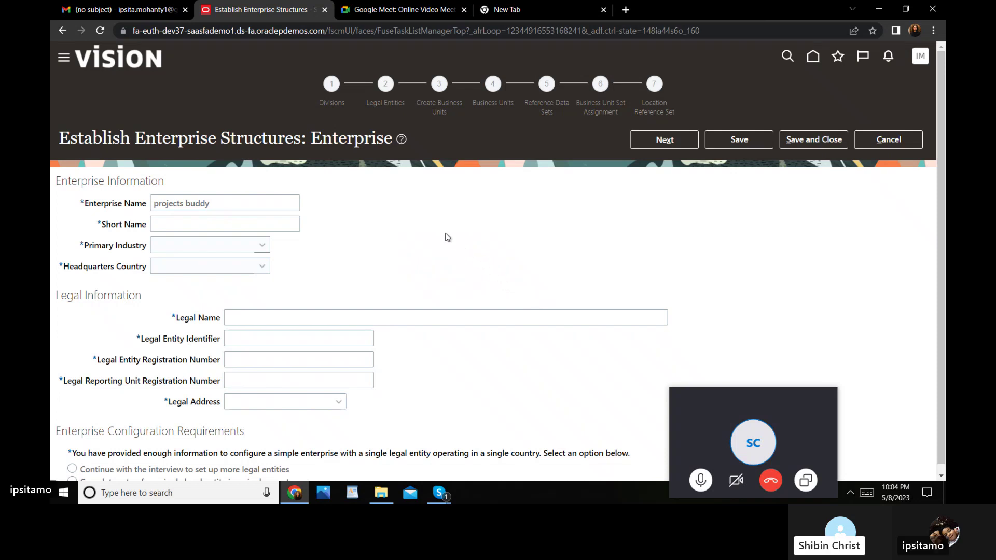
{"action": "left_click", "coordinate": [230, 202]}
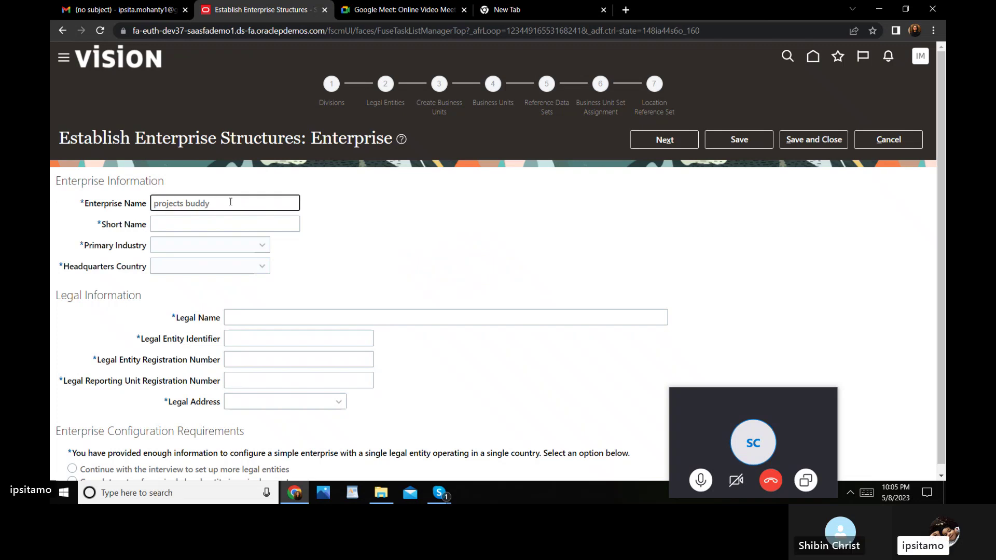
{"action": "key", "text": "BackSpace"}
{"action": "key", "text": "BackSpace"}
{"action": "key", "text": "BackSpace"}
{"action": "key", "text": "BackSpace"}
{"action": "key", "text": "BackSpace"}
{"action": "key", "text": "BackSpace"}
{"action": "key", "text": "BackSpace"}
{"action": "key", "text": "BackSpace"}
{"action": "key", "text": "BackSpace"}
{"action": "key", "text": "BackSpace"}
{"action": "key", "text": "BackSpace"}
{"action": "key", "text": "BackSpace"}
{"action": "key", "text": "BackSpace"}
{"action": "key", "text": "BackSpace"}
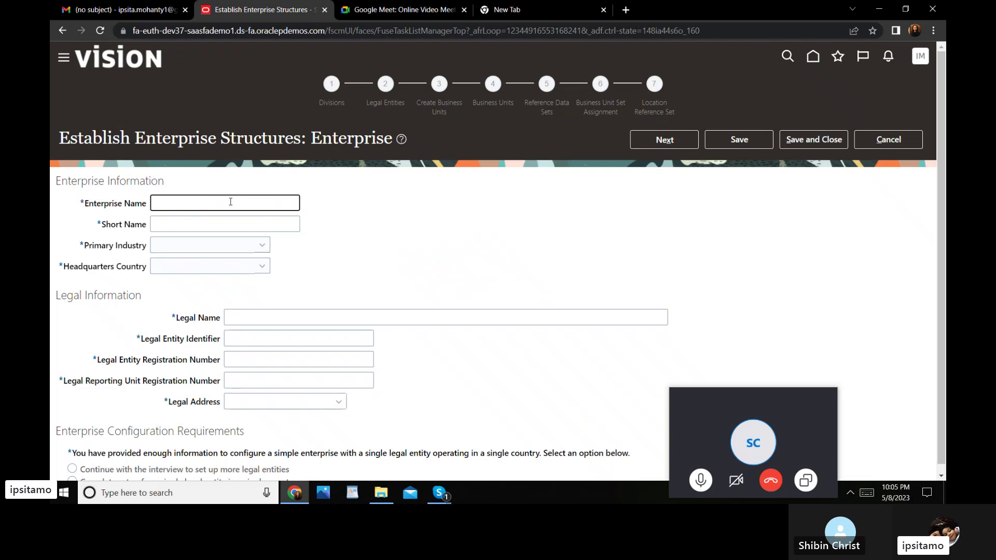
{"action": "type", "text": "ING"}
{"action": "right_click", "coordinate": [230, 202]}
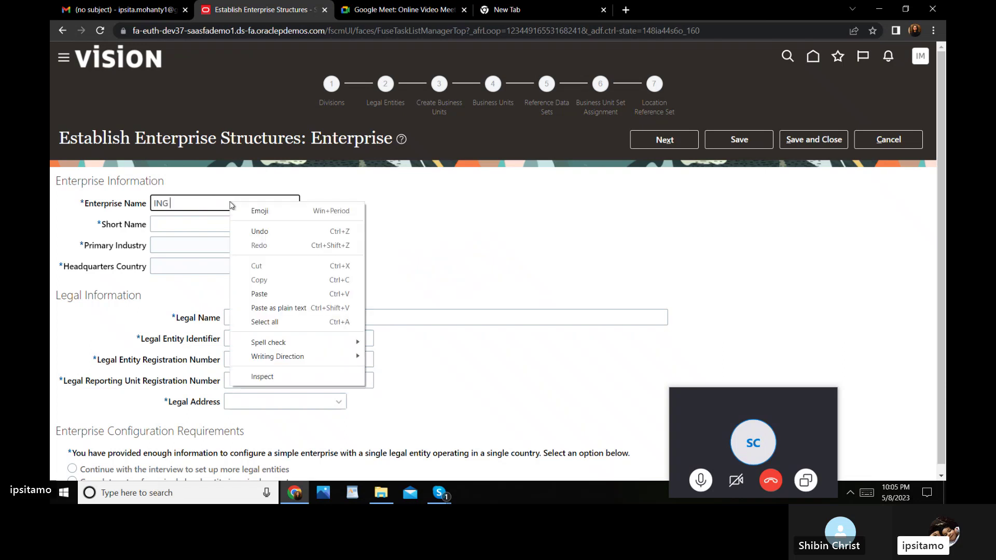
{"action": "left_click", "coordinate": [208, 197]}
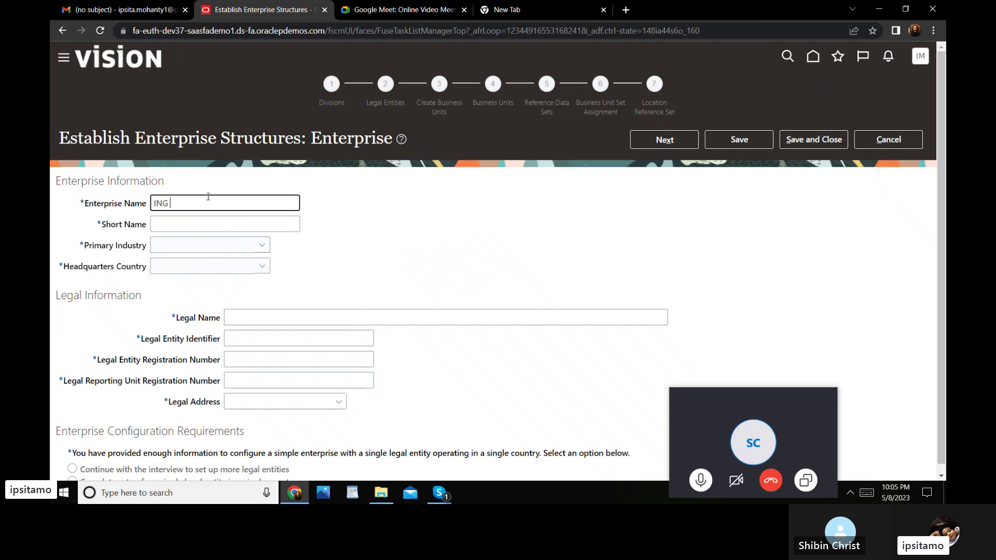
{"action": "type", "text": "V"}
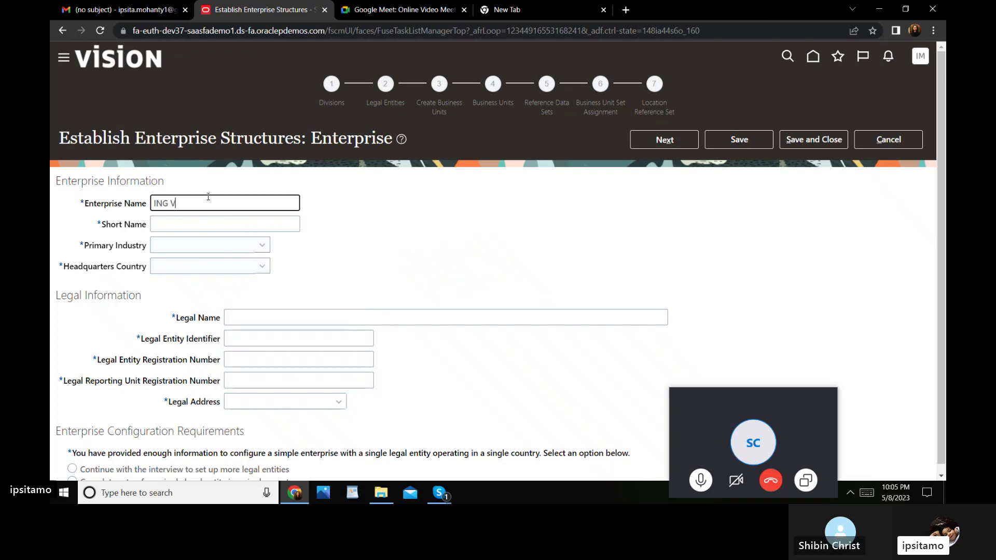
{"action": "type", "text": "yasa"}
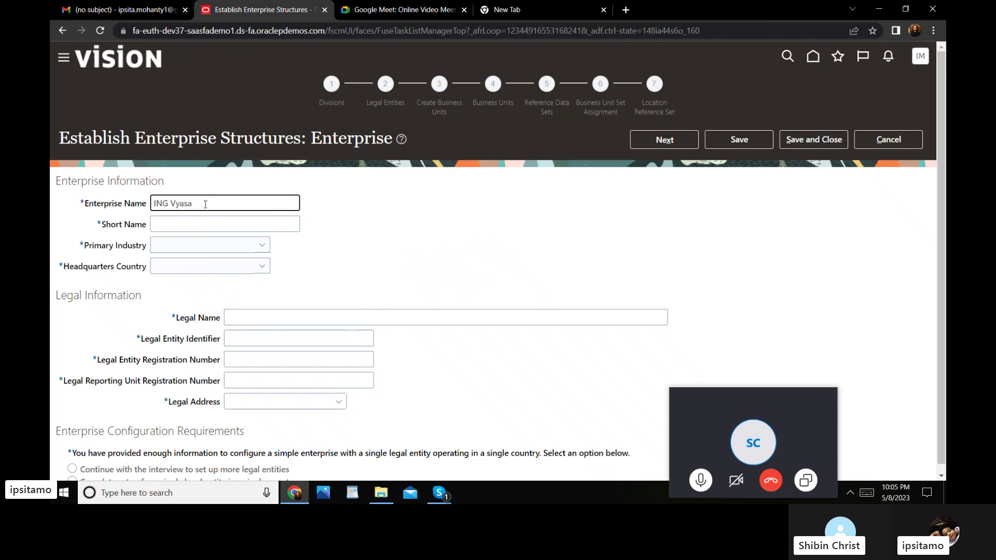
{"action": "left_click", "coordinate": [192, 221]}
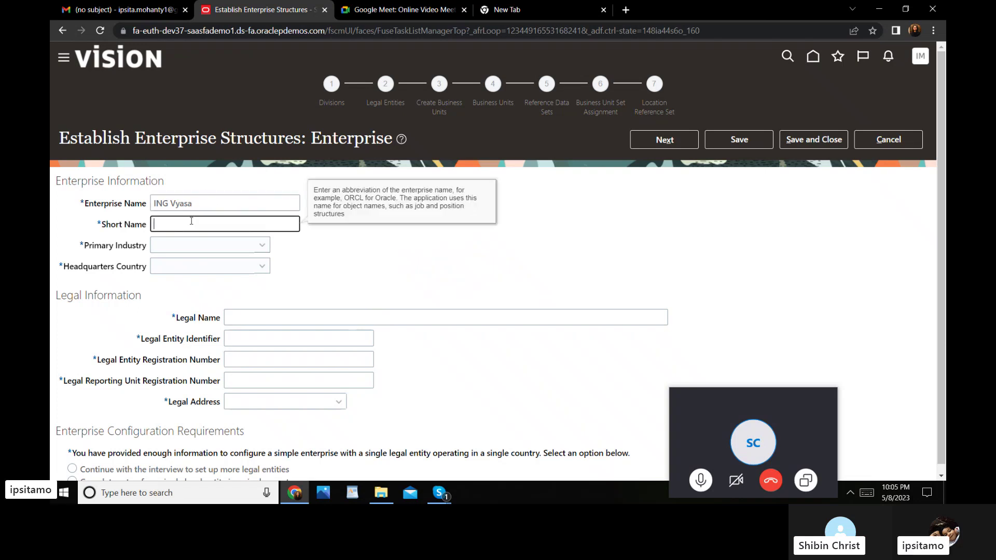
{"action": "type", "text": "ING"}
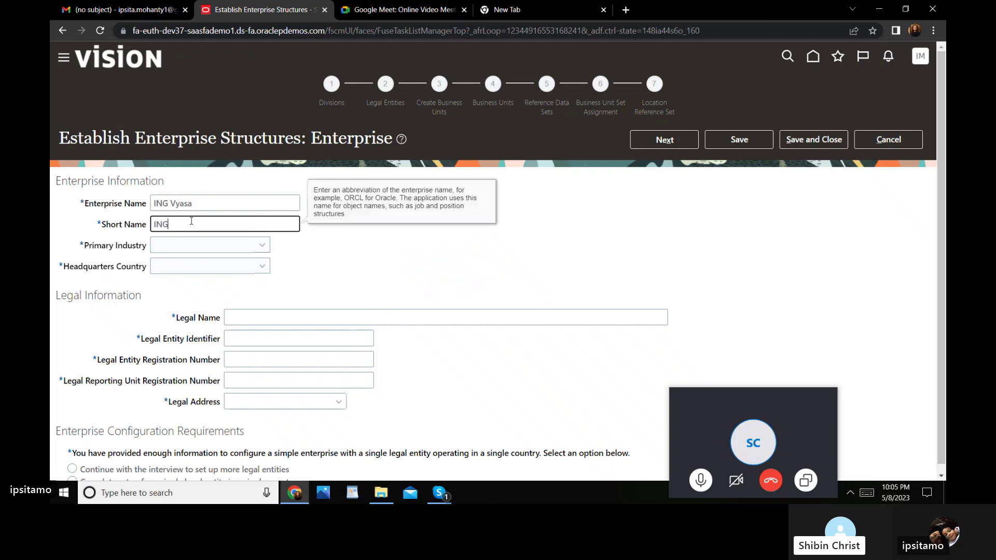
Choose Finance and Insurance from the Primary Industry list
{"action": "left_click", "coordinate": [263, 246]}
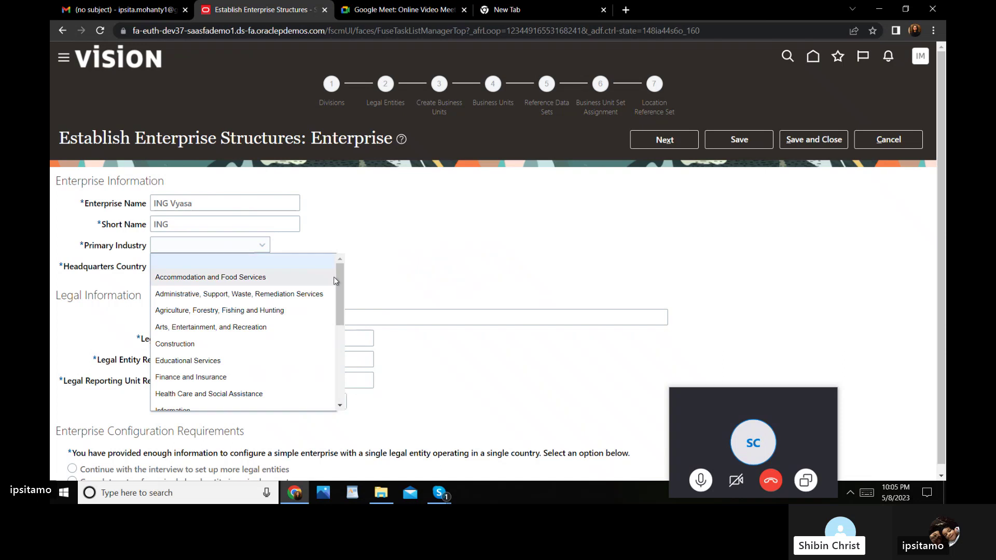
{"action": "mouse_move", "coordinate": [337, 280]}
{"action": "left_mouse_down"}
{"action": "mouse_move", "coordinate": [325, 363]}
{"action": "mouse_move", "coordinate": [339, 269]}
{"action": "left_mouse_up"}
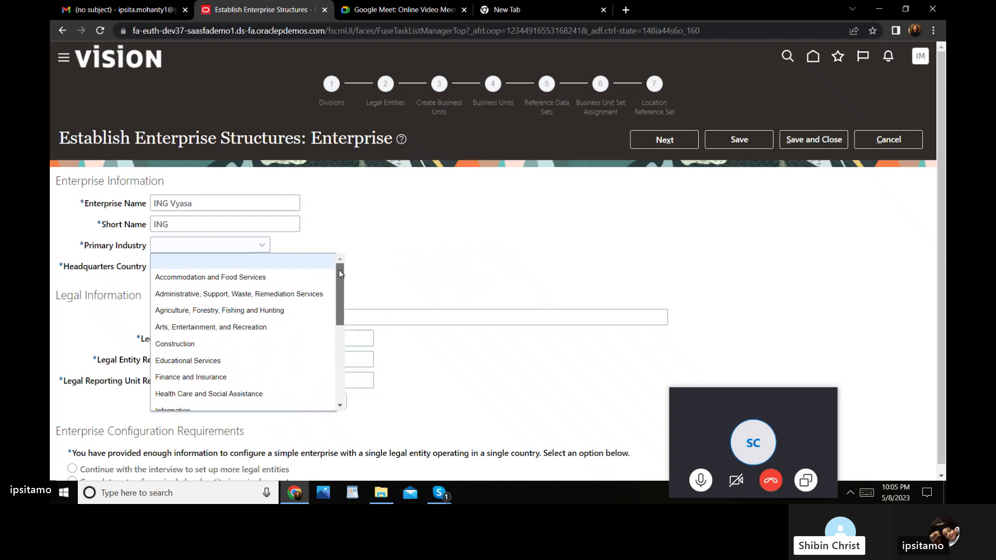
{"action": "left_click", "coordinate": [329, 234]}
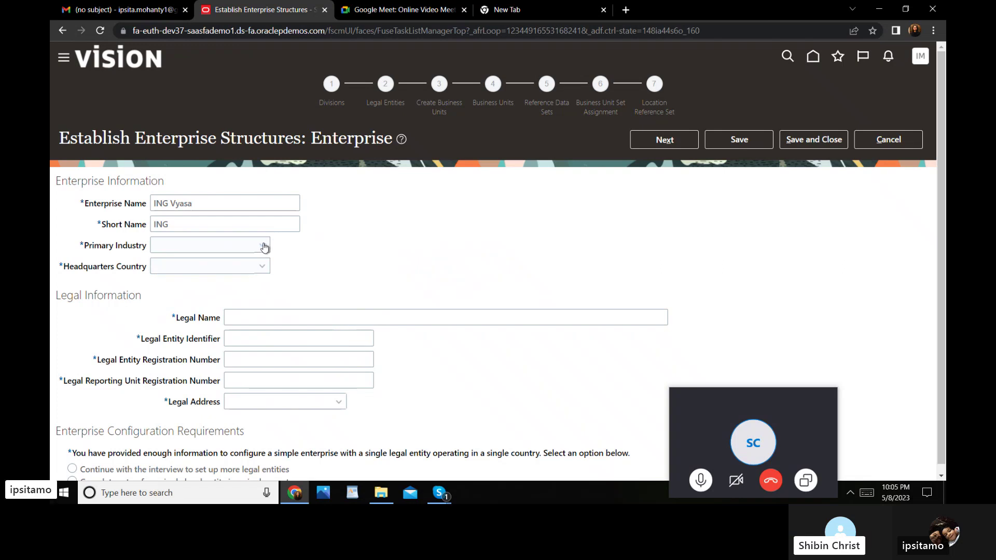
{"action": "left_click", "coordinate": [264, 247]}
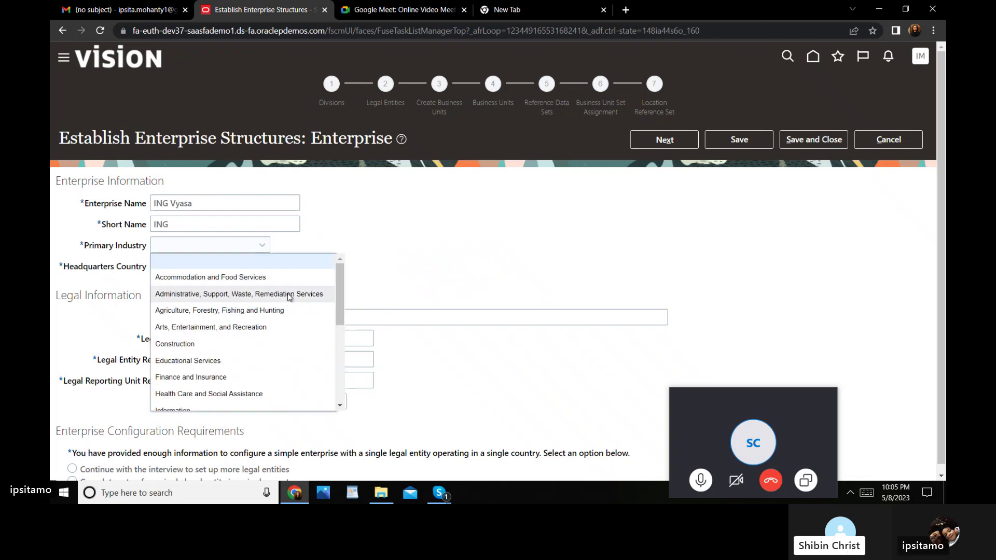
{"action": "left_click_drag", "start_coordinate": [340, 282], "coordinate": [340, 360]}
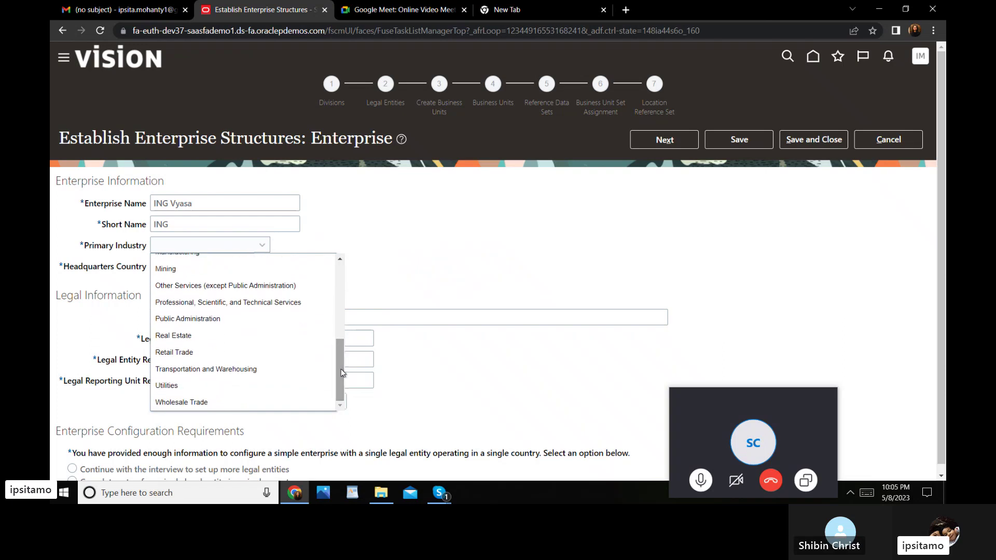
{"action": "left_click_drag", "start_coordinate": [341, 372], "coordinate": [343, 338]}
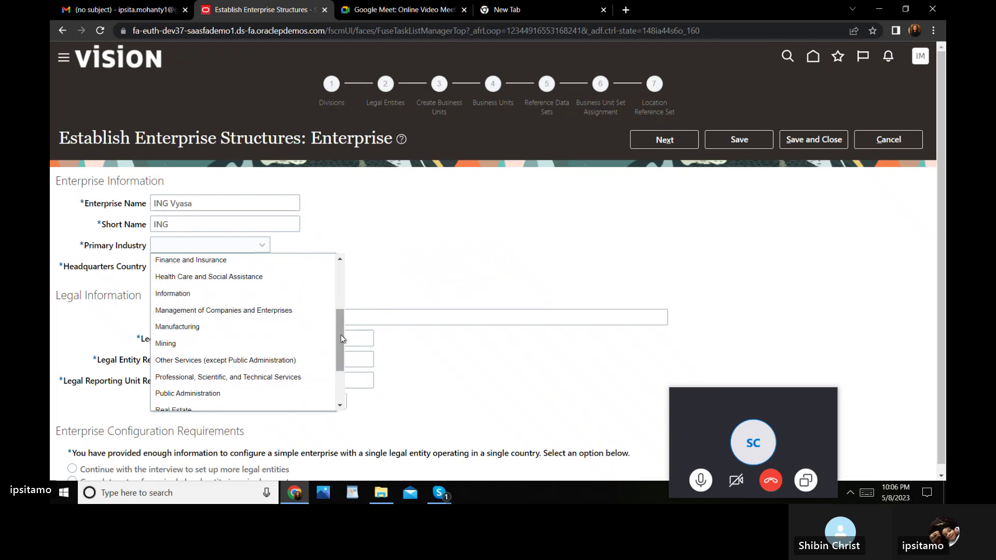
{"action": "left_click_drag", "start_coordinate": [341, 334], "coordinate": [338, 317]}
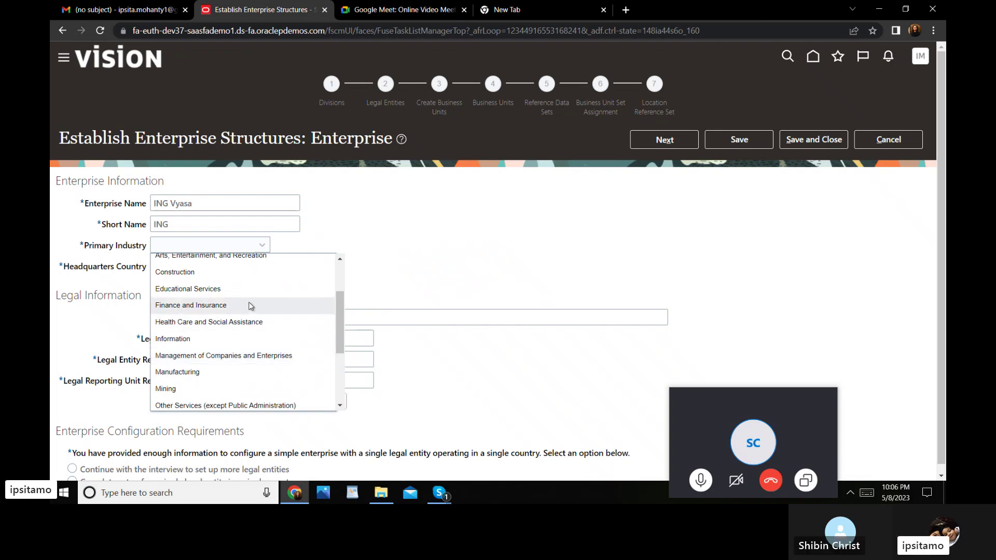
{"action": "left_click", "coordinate": [251, 305]}
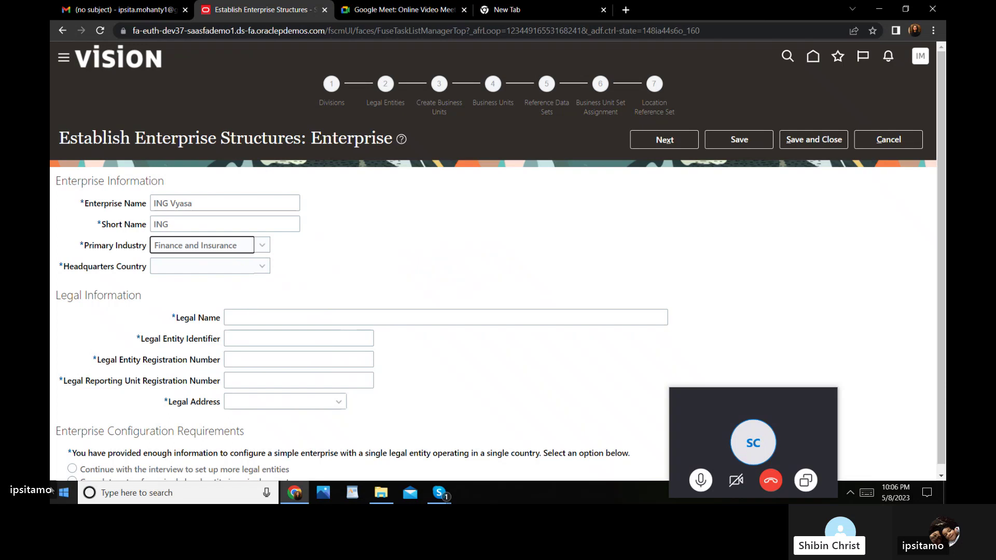
{"action": "left_click", "coordinate": [121, 494]}
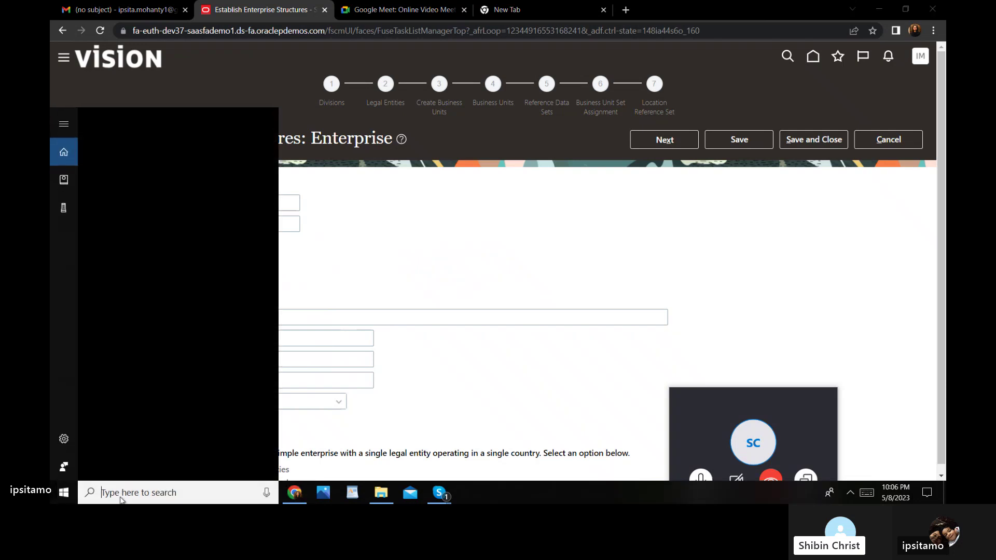
{"action": "type", "text": "ex"}
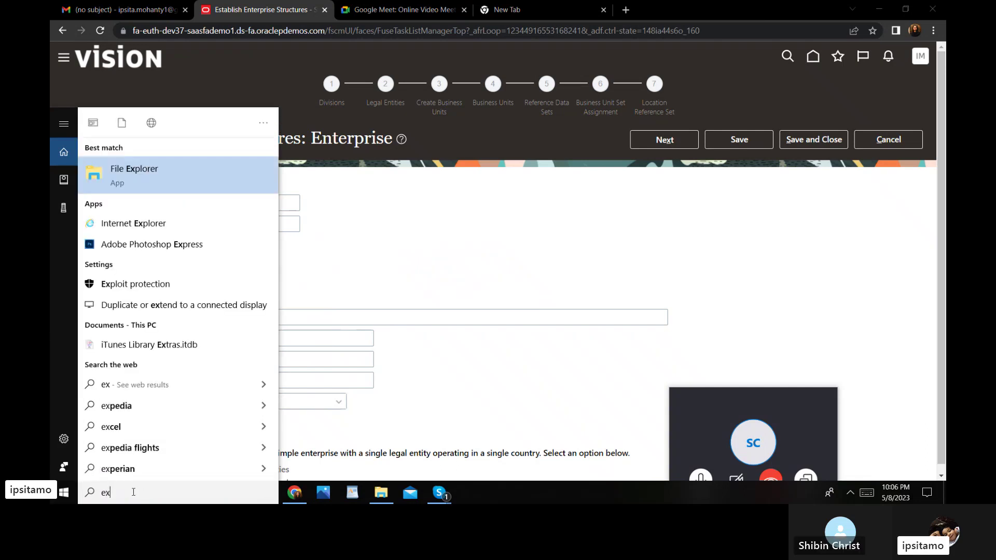
{"action": "type", "text": "ce"}
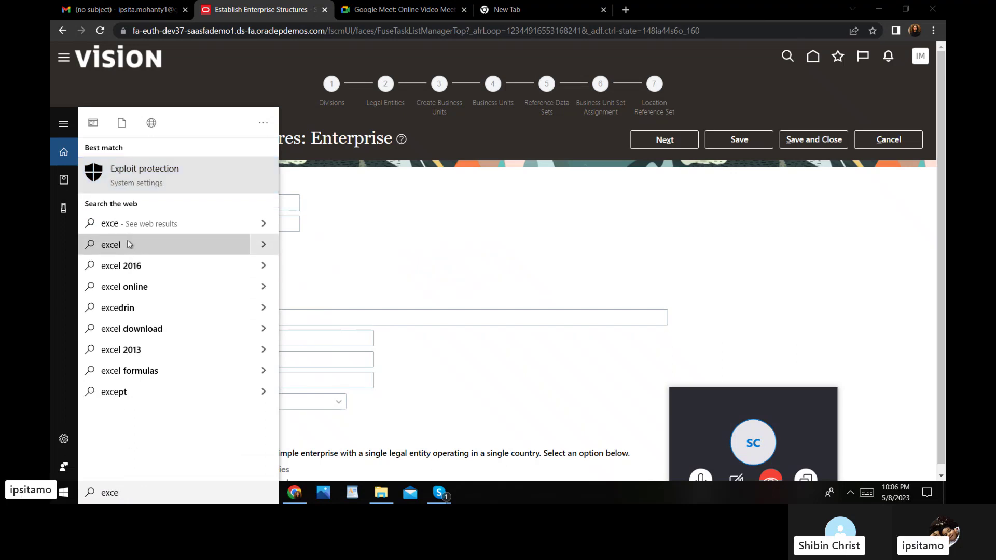
{"action": "key", "text": "Escape"}
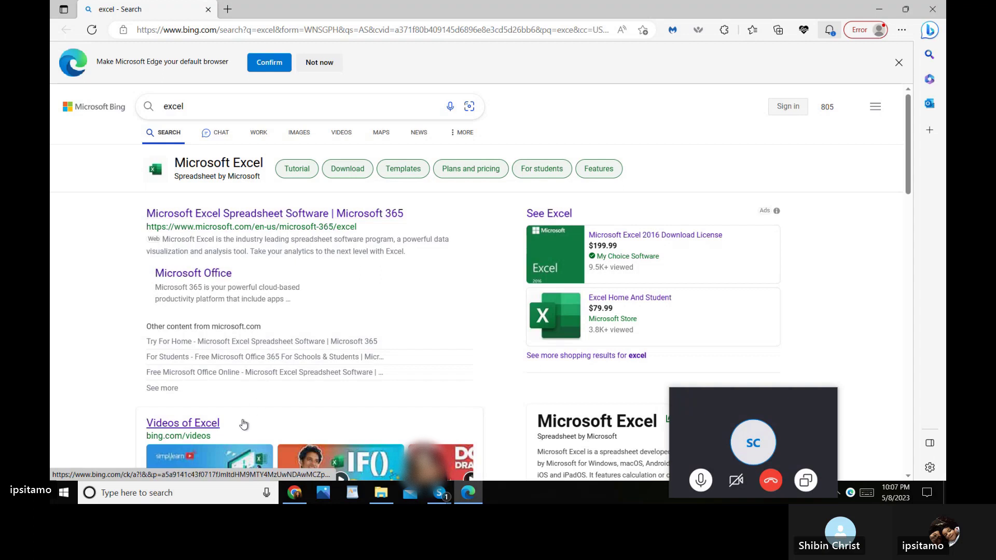
{"action": "left_click", "coordinate": [205, 425]}
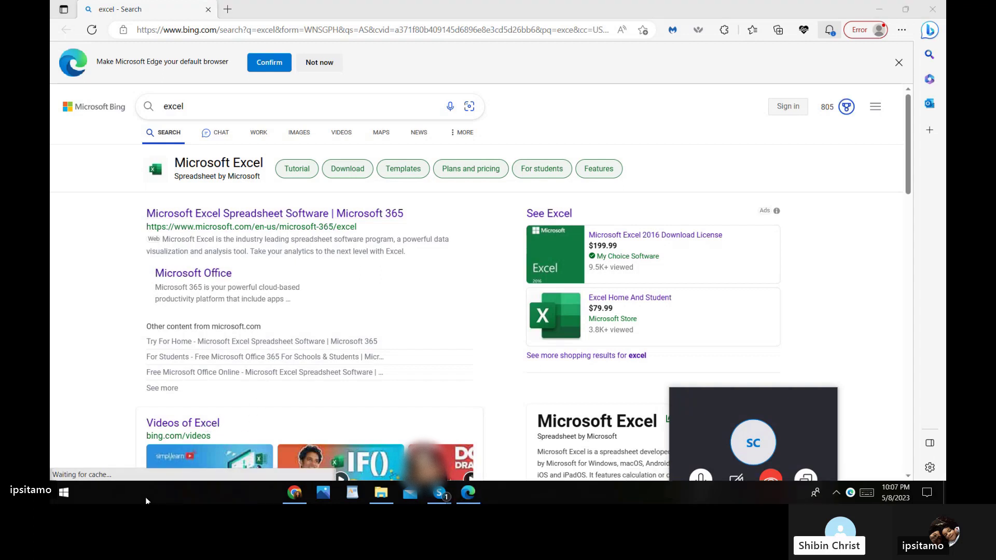
{"action": "left_click", "coordinate": [208, 9]}
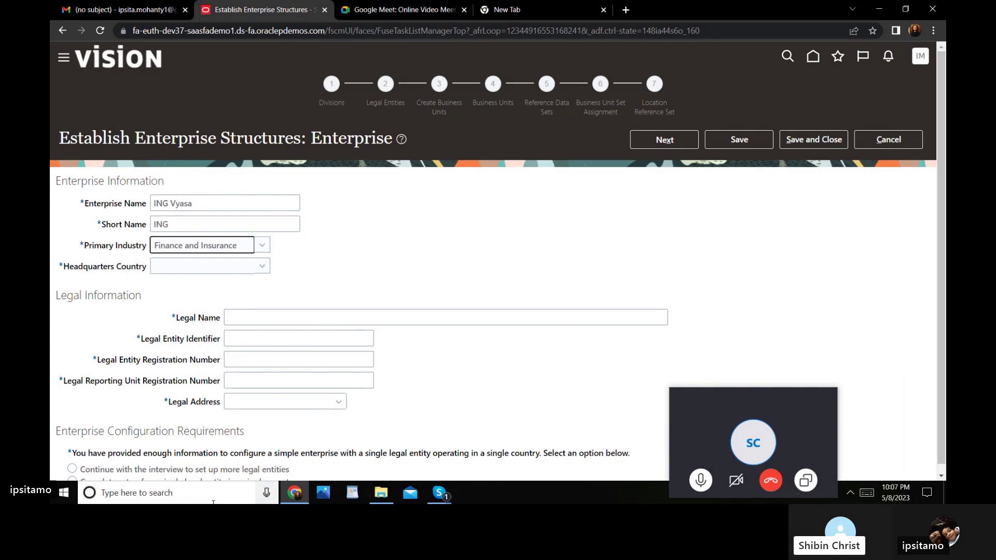
Minimize Chrome and launch a blank Notepad document through Windows search for 'note'
{"action": "left_click", "coordinate": [877, 10]}
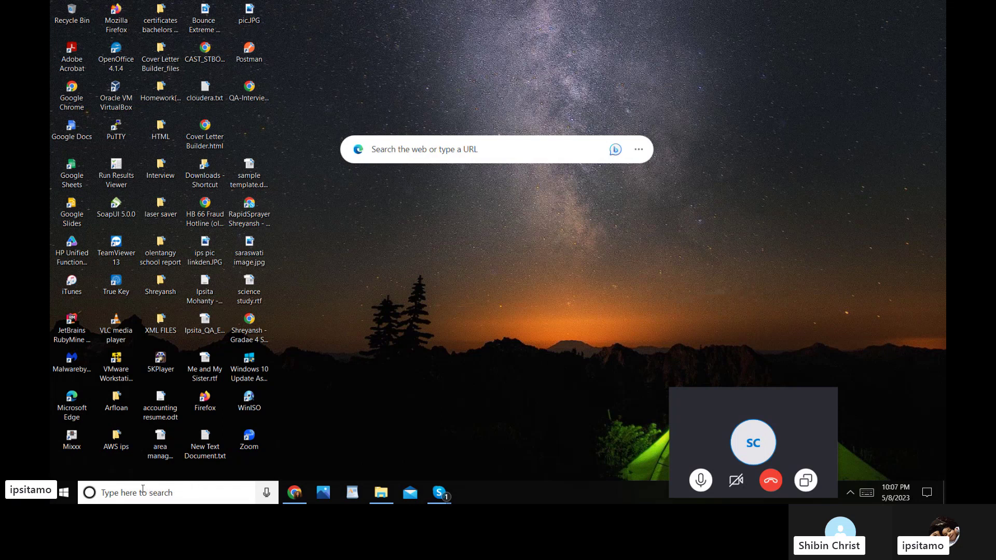
{"action": "left_click", "coordinate": [189, 495]}
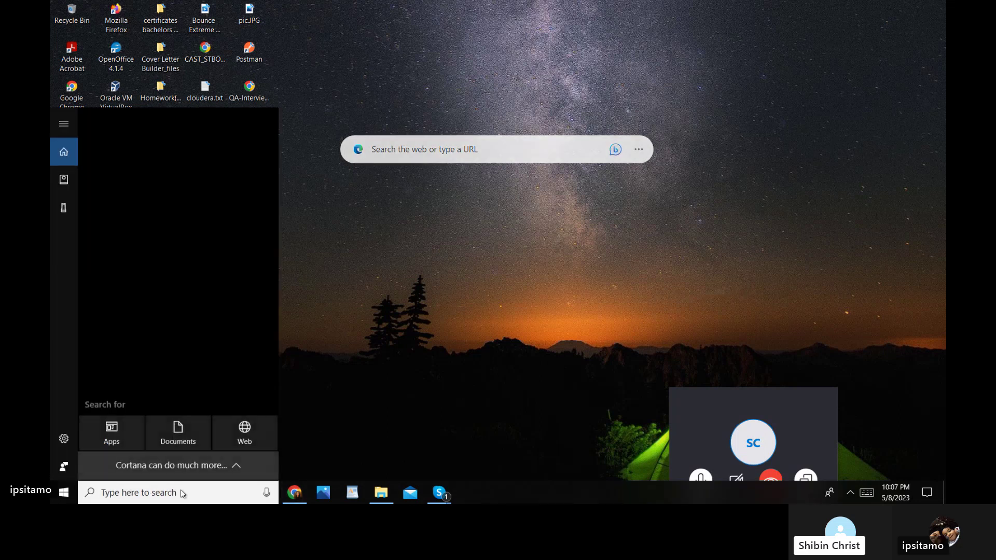
{"action": "type", "text": "note"}
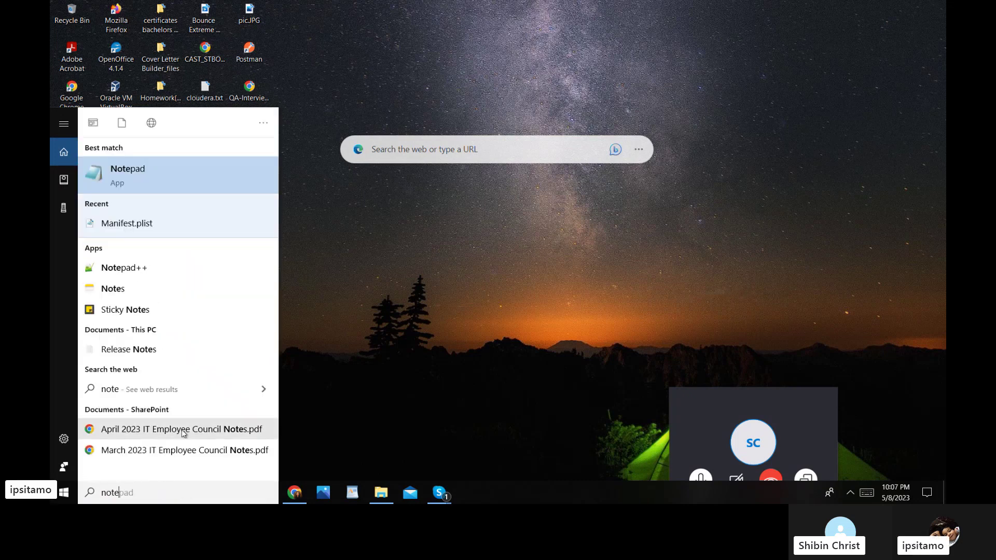
{"action": "left_click", "coordinate": [133, 177]}
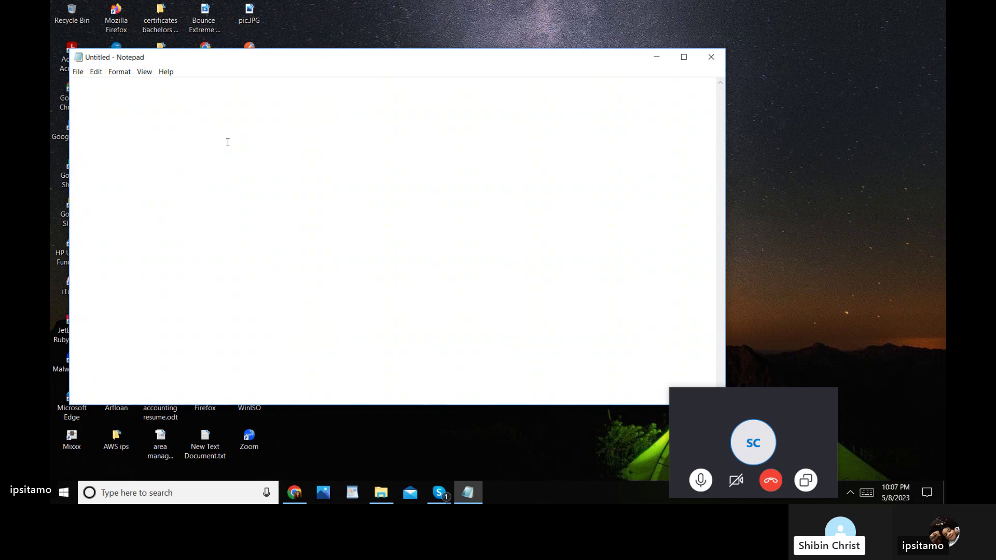
Type the note lines 'enterprise ING' and 'Division/IND/USA'
{"action": "type", "text": "enter"}
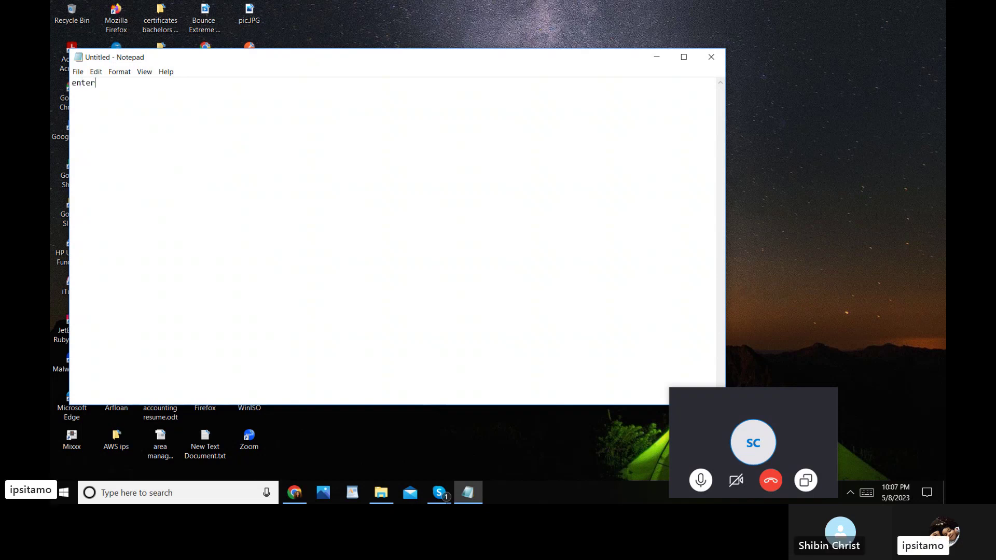
{"action": "type", "text": "prise"}
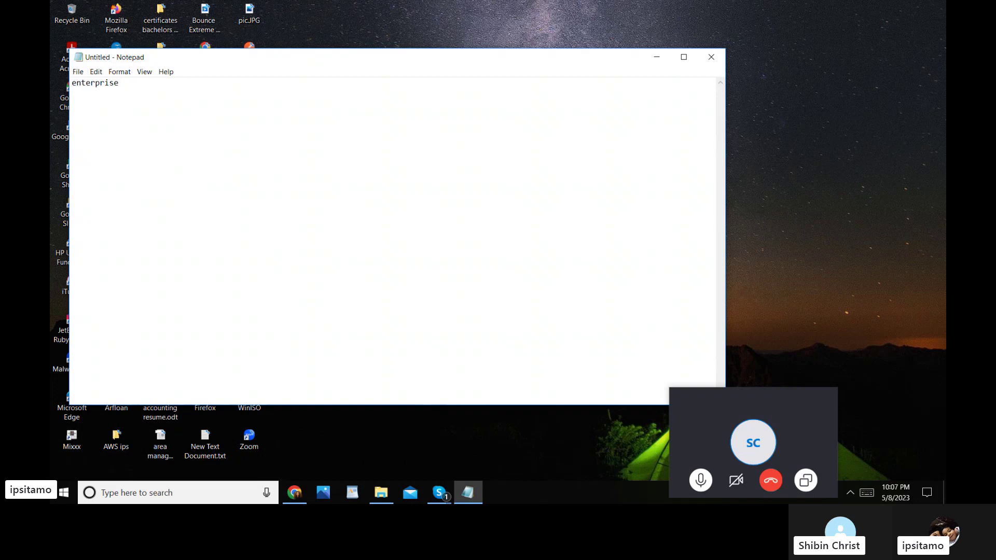
{"action": "type", "text": "I"}
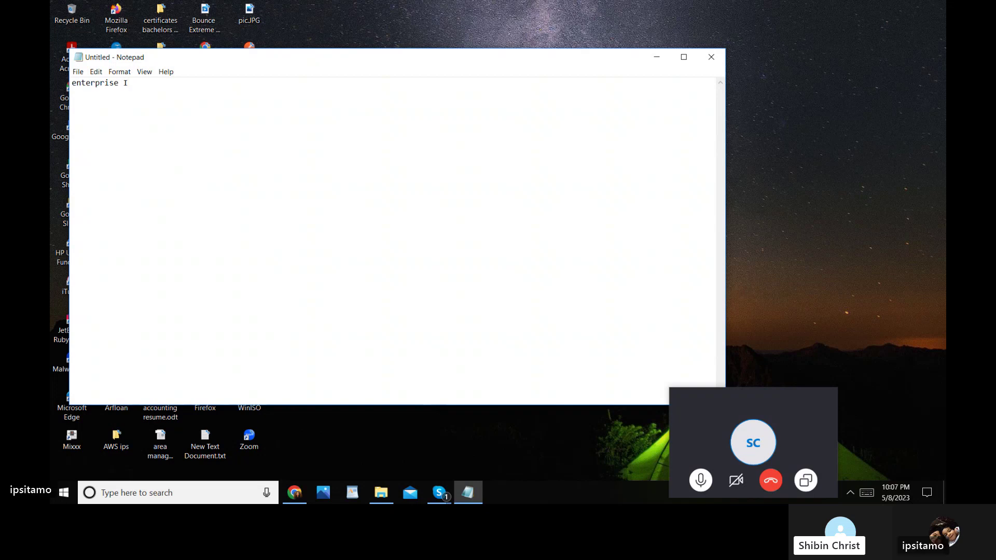
{"action": "type", "text": "NG"}
{"action": "type", "text": "D"}
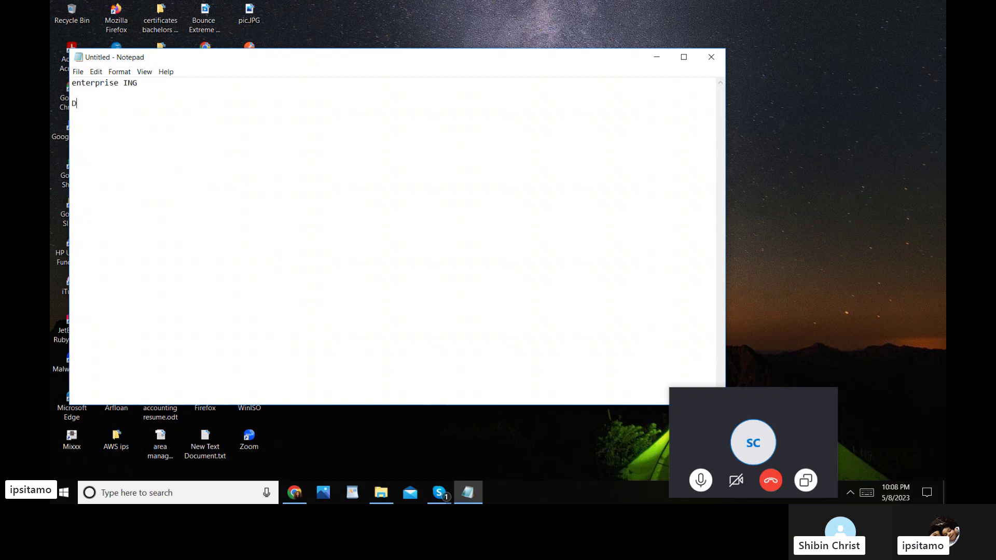
{"action": "type", "text": "ivis"}
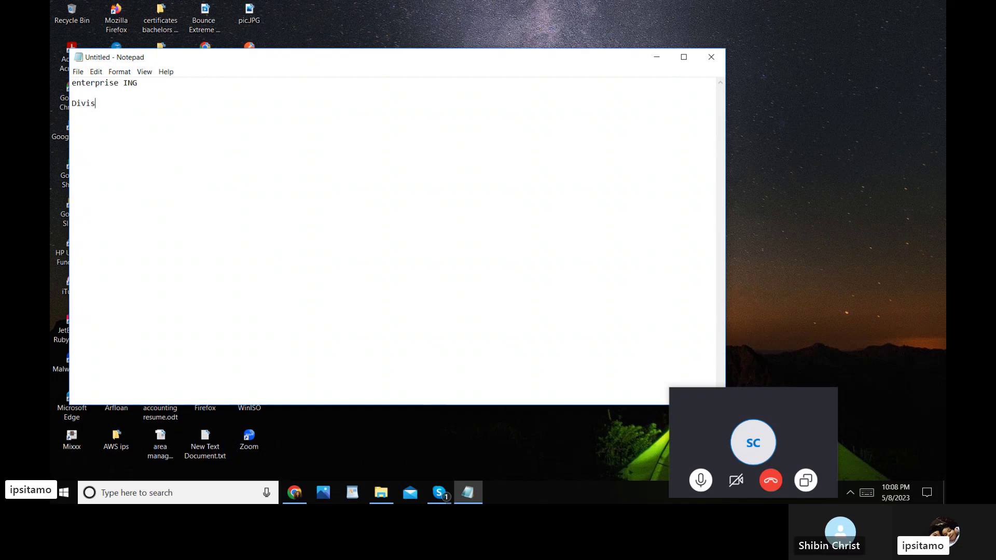
{"action": "type", "text": "uion/"}
{"action": "type", "text": "ING"}
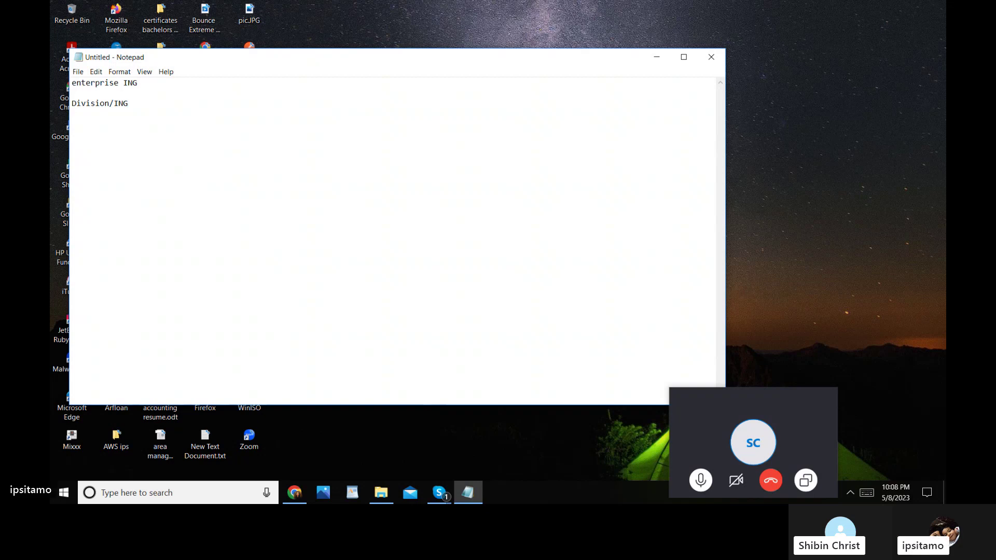
{"action": "key", "text": "BackSpace"}
{"action": "type", "text": "D"}
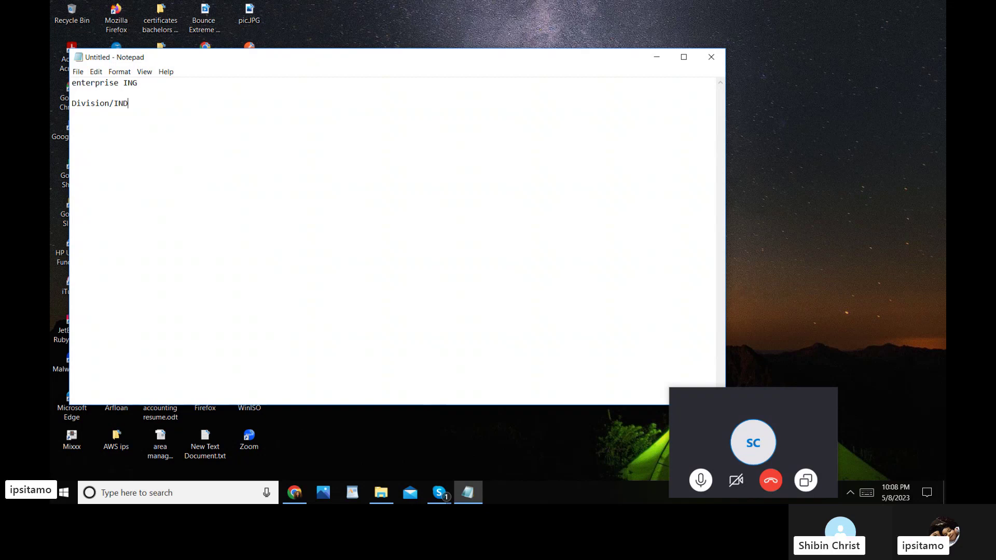
{"action": "type", "text": "/"}
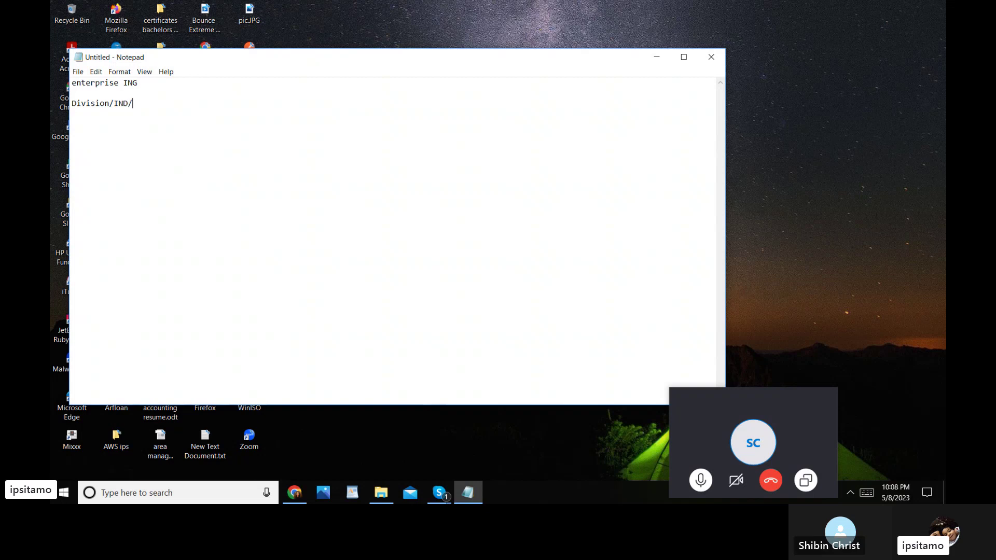
{"action": "type", "text": "USA"}
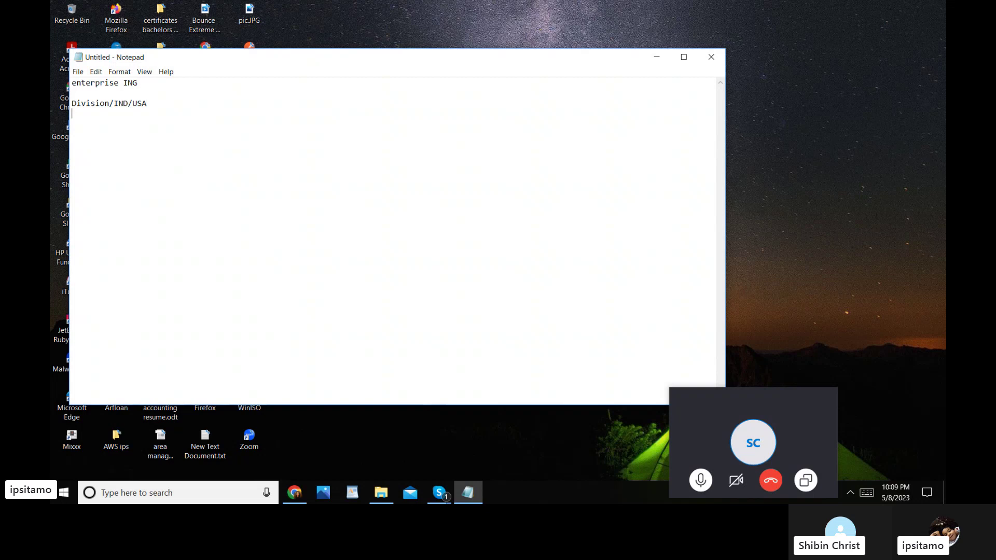
Add the line 'Legal/orissa/NY' in place of the mistaken bbsr/, ending with a new line
{"action": "type", "text": "lEG"}
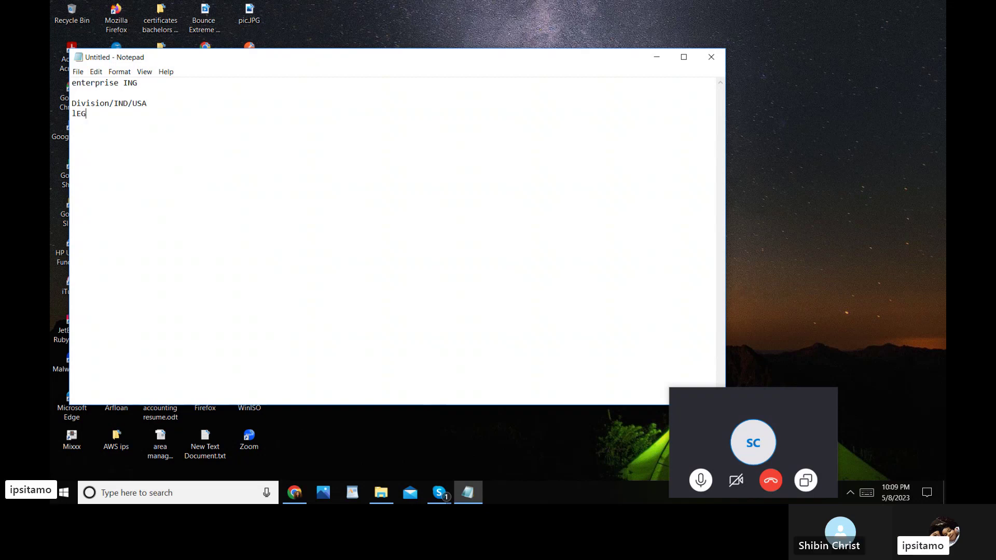
{"action": "key", "text": "BackSpace"}
{"action": "key", "text": "BackSpace"}
{"action": "key", "text": "BackSpace"}
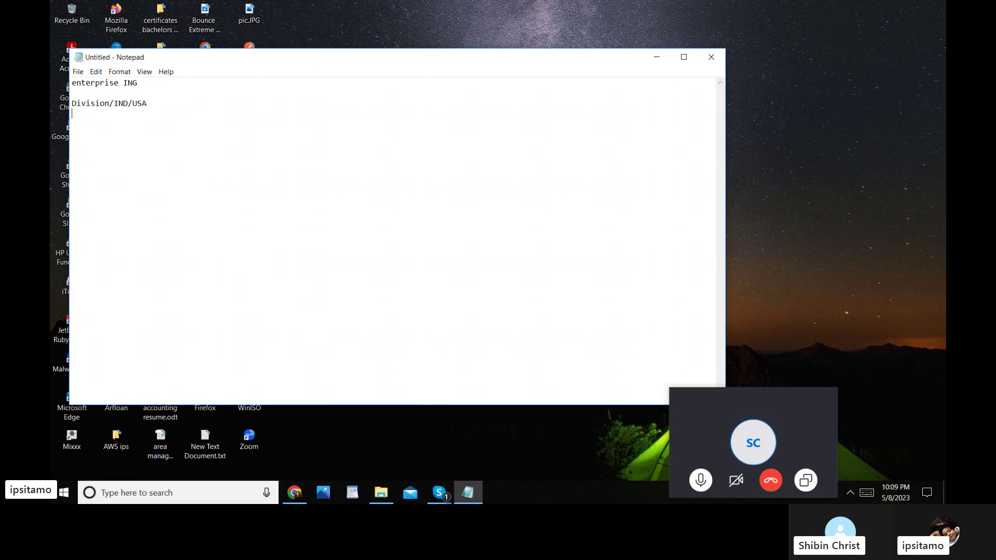
{"action": "type", "text": "Lega"}
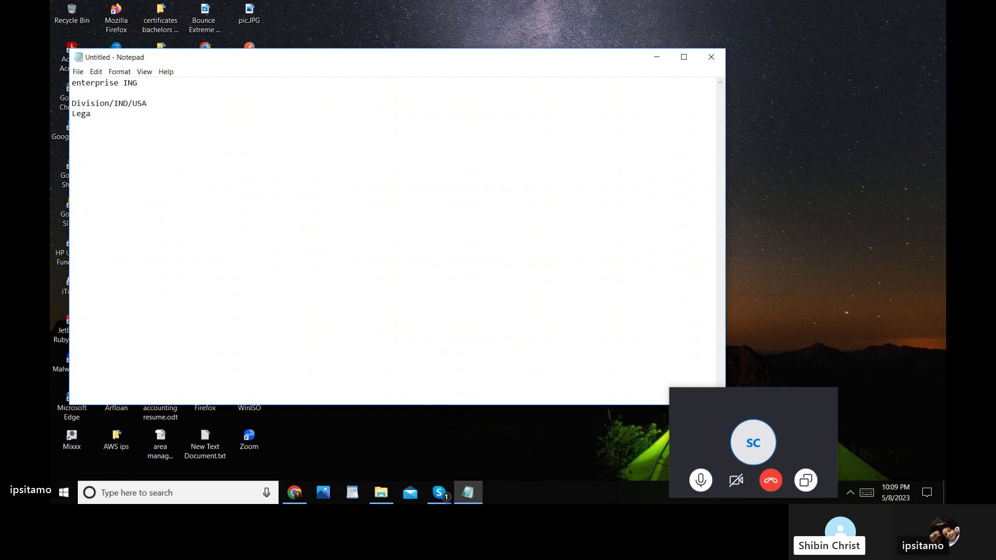
{"action": "type", "text": "l/"}
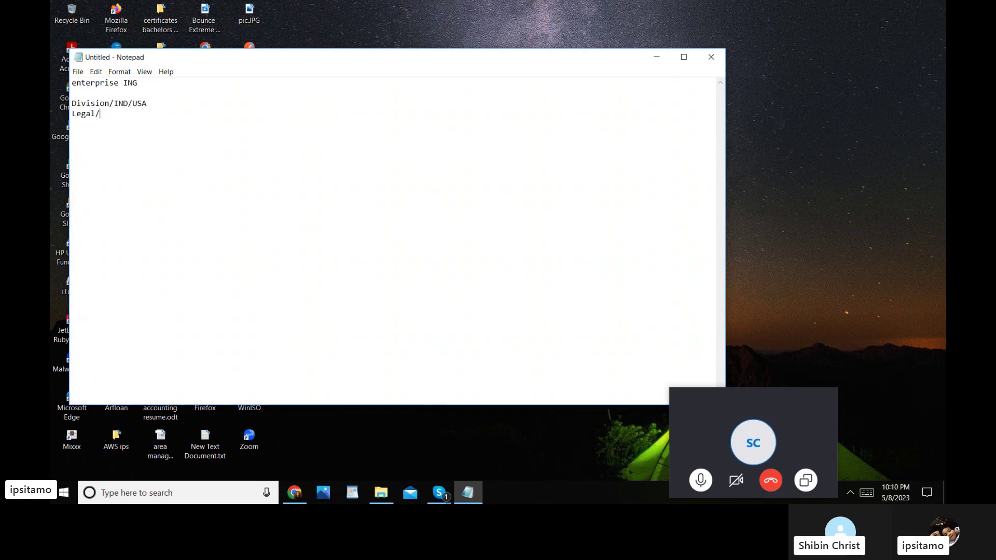
{"action": "type", "text": "bbsr"}
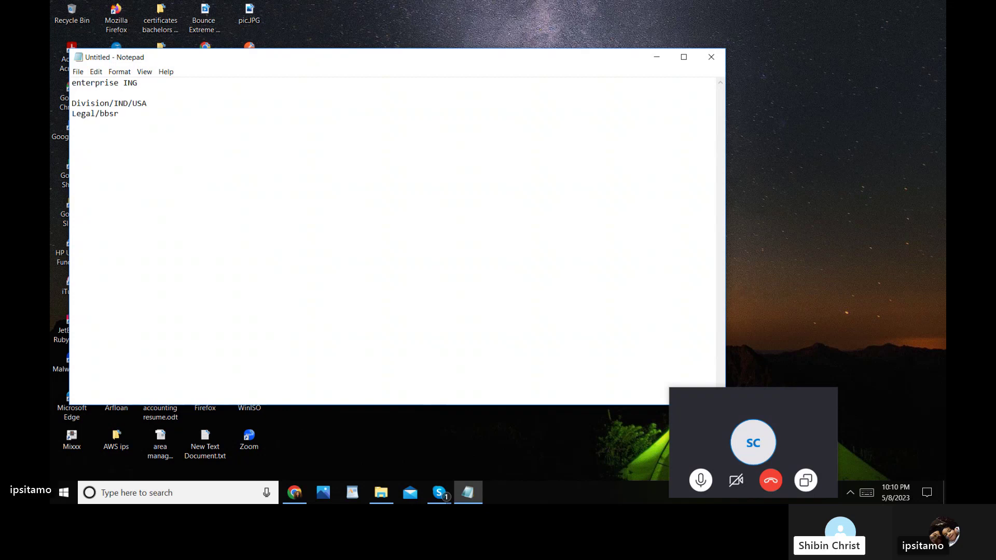
{"action": "type", "text": "/"}
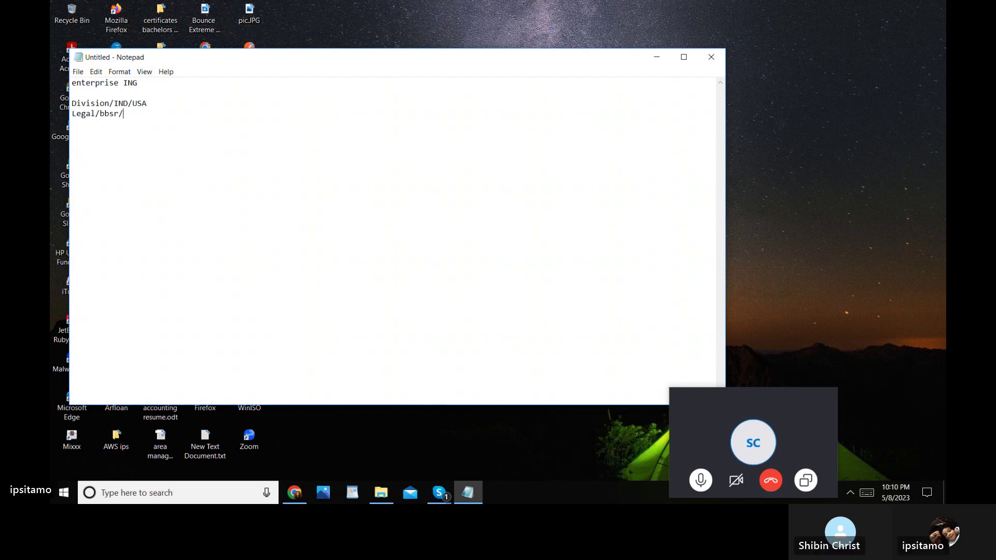
{"action": "key", "text": "BackSpace"}
{"action": "key", "text": "BackSpace"}
{"action": "key", "text": "BackSpace"}
{"action": "key", "text": "BackSpace"}
{"action": "key", "text": "BackSpace"}
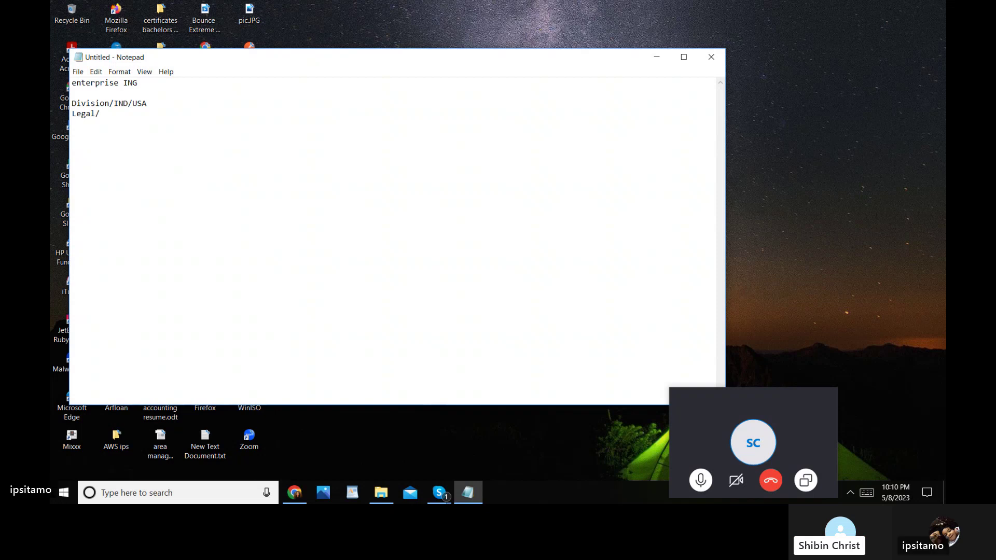
{"action": "type", "text": "orissa"}
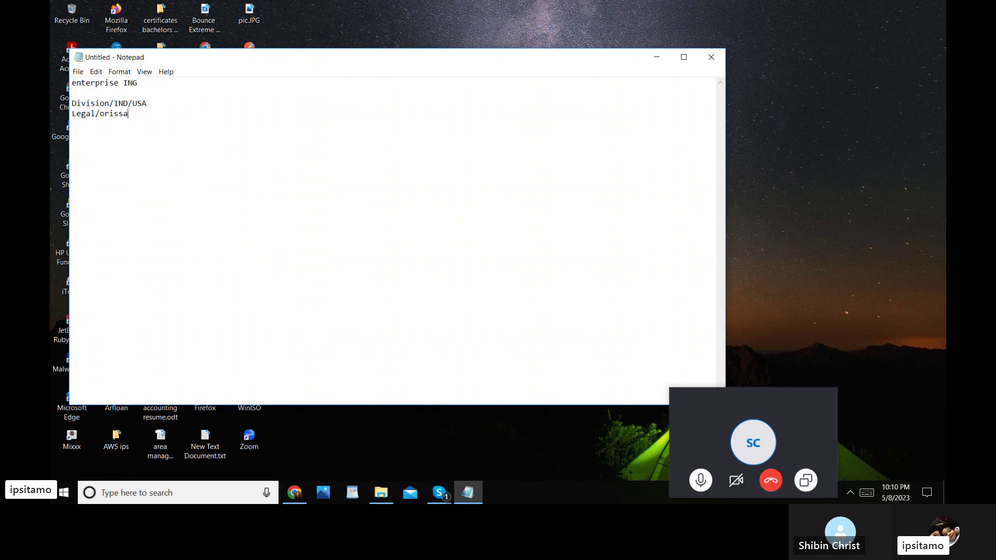
{"action": "type", "text": "/NY"}
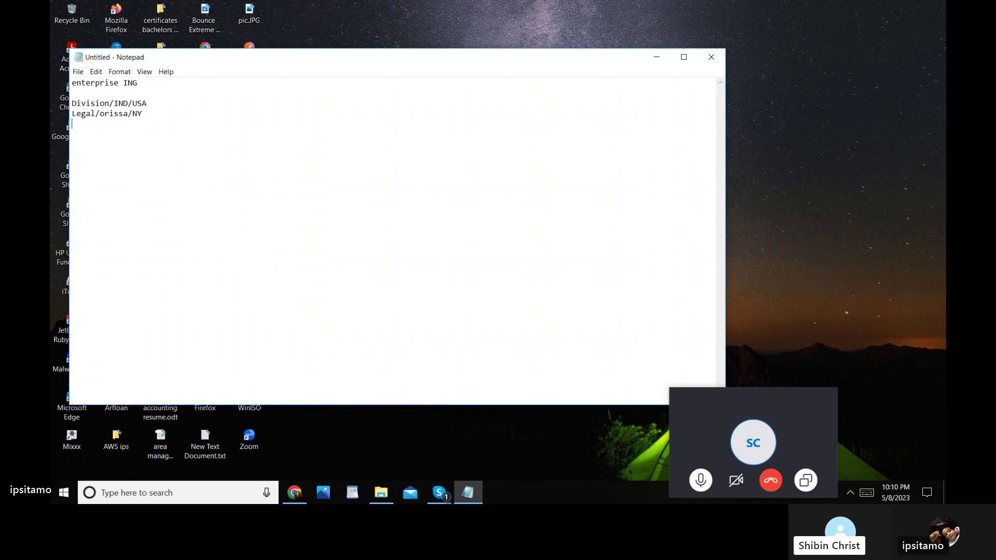
{"action": "key", "text": "Return"}
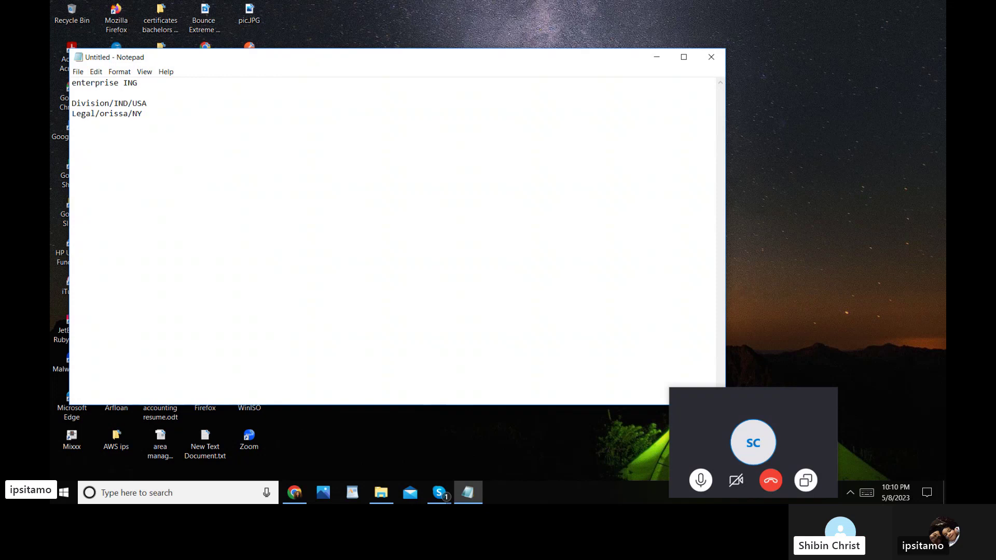
Add the line 'BuSINESS Unit/BBsr/Columbus' and change the Legal line's NY to Ohio
{"action": "type", "text": "BuSINESS "}
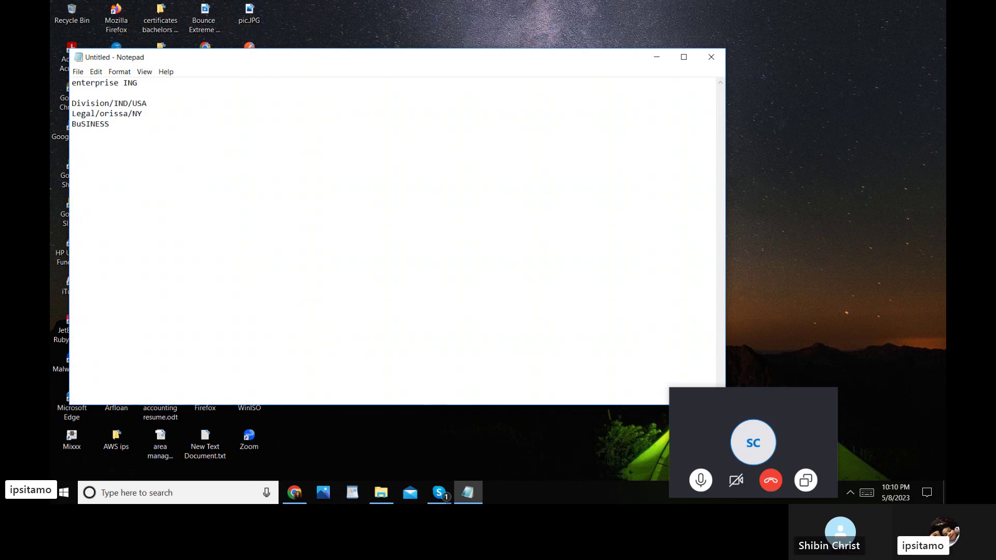
{"action": "type", "text": "Unit"}
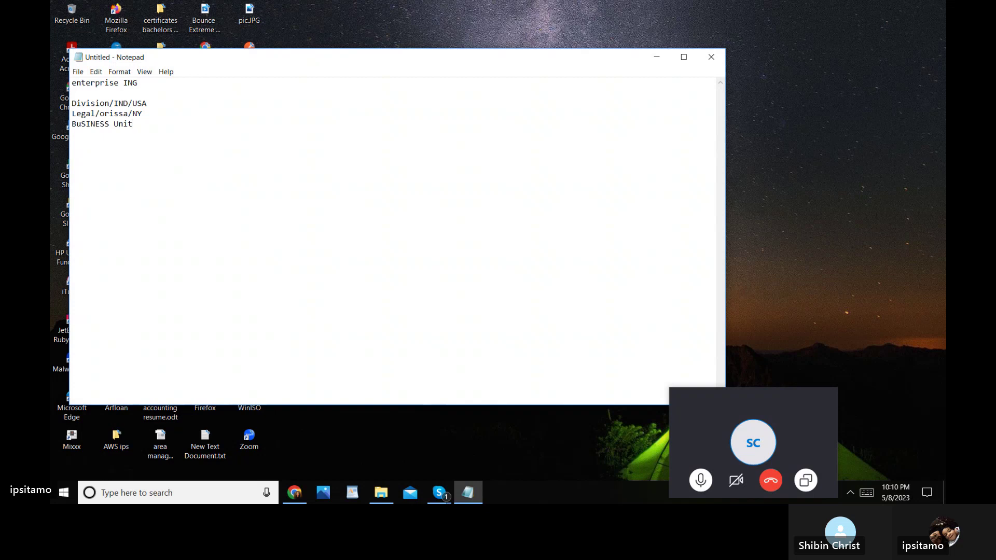
{"action": "type", "text": "/"}
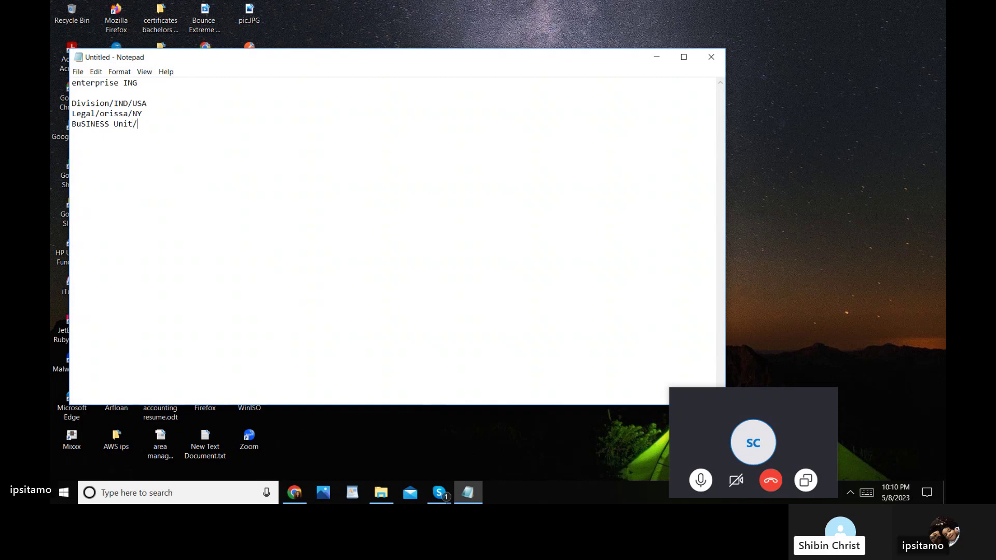
{"action": "type", "text": "BBsr/"}
{"action": "left_click", "coordinate": [146, 115]}
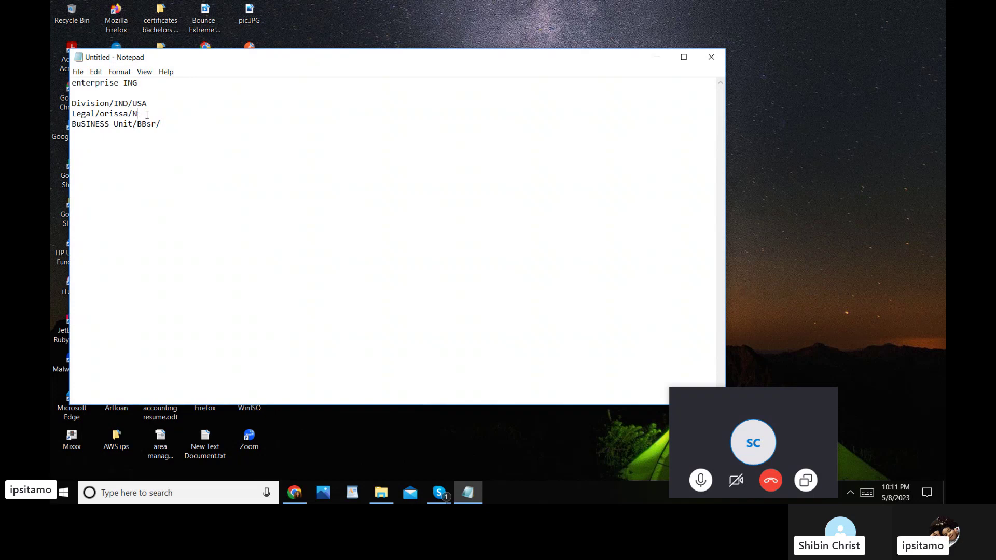
{"action": "key", "text": "BackSpace"}
{"action": "key", "text": "BackSpace"}
{"action": "type", "text": "Ohio"}
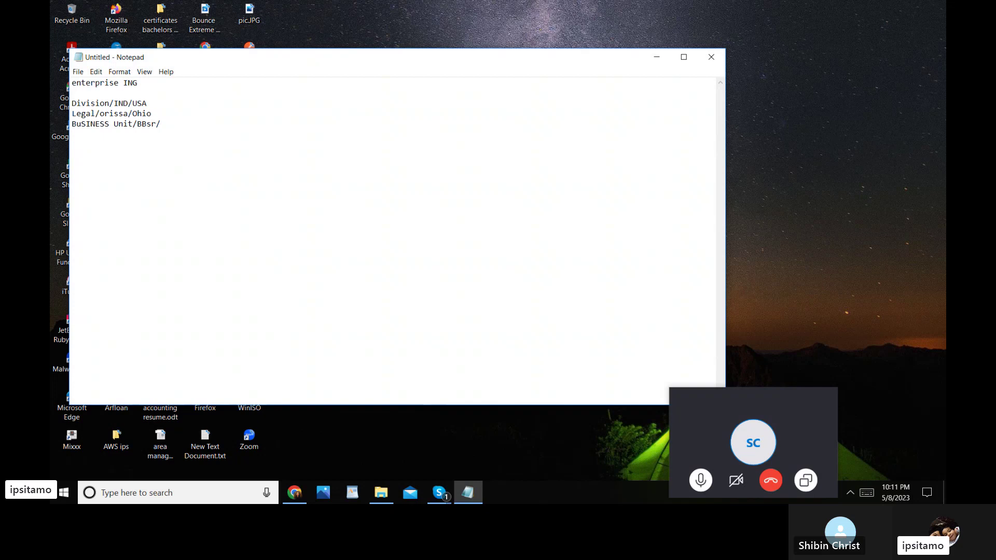
{"action": "left_click", "coordinate": [171, 124]}
{"action": "type", "text": "Colu"}
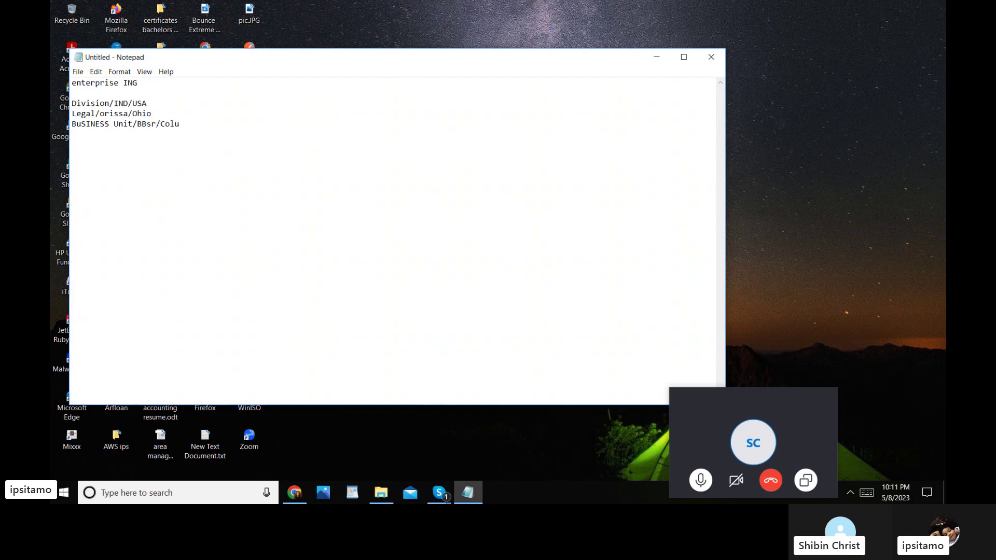
{"action": "type", "text": "nbu"}
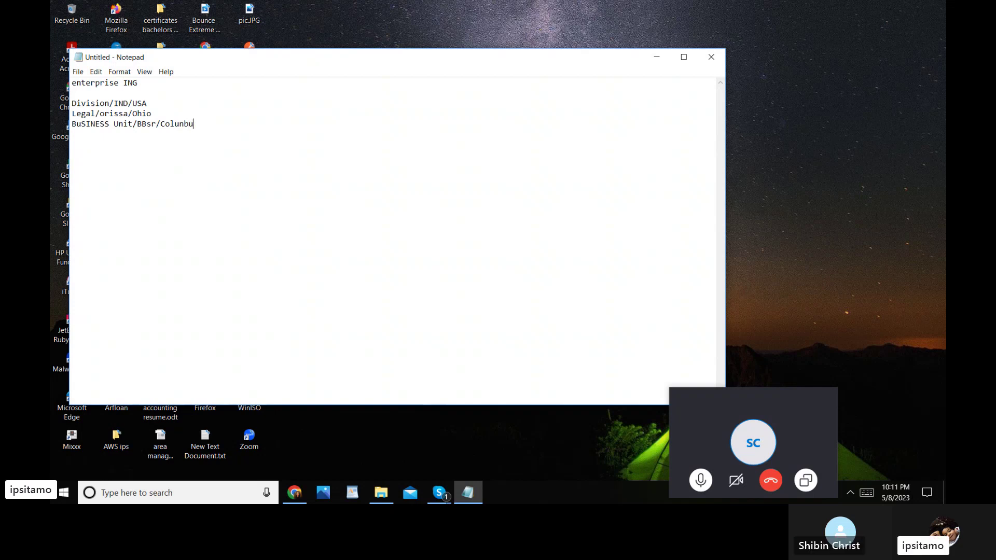
{"action": "type", "text": "s"}
{"action": "key", "text": "BackSpace"}
{"action": "key", "text": "BackSpace"}
{"action": "key", "text": "BackSpace"}
{"action": "key", "text": "BackSpace"}
{"action": "type", "text": "mbus"}
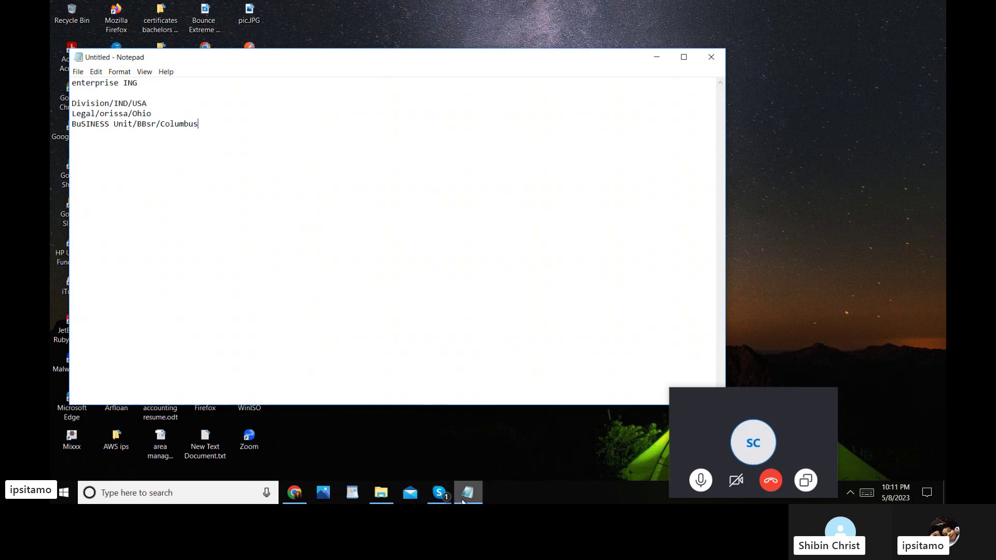
{"action": "left_click", "coordinate": [296, 495]}
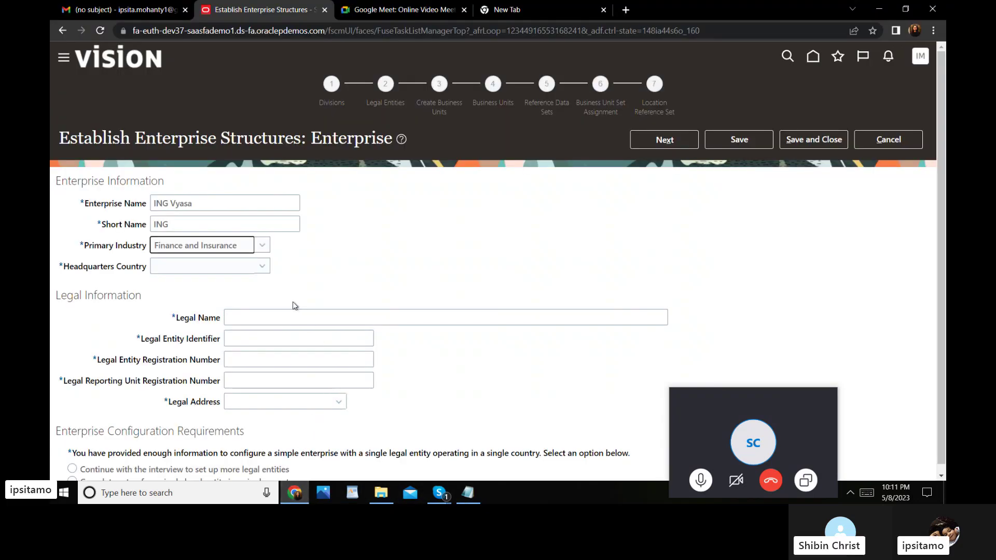
Pick United States as the Headquarters Country from the bottom of the list
{"action": "left_click", "coordinate": [262, 267]}
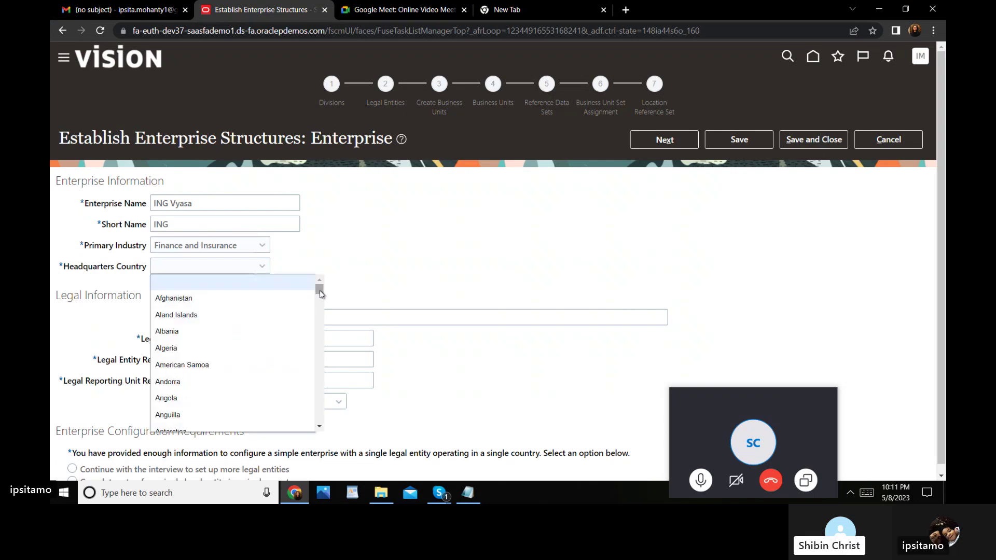
{"action": "left_click_drag", "start_coordinate": [320, 294], "coordinate": [313, 423]}
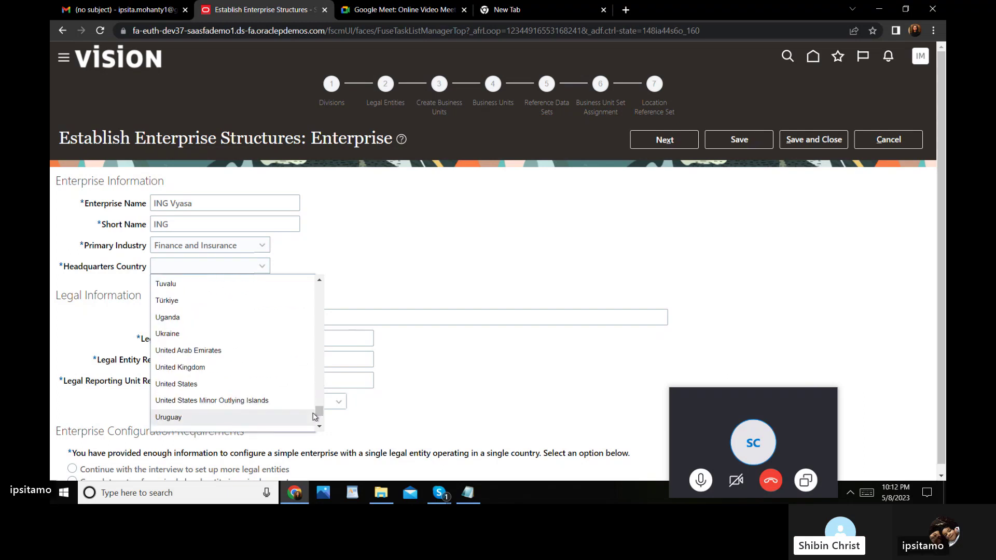
{"action": "left_click", "coordinate": [233, 382]}
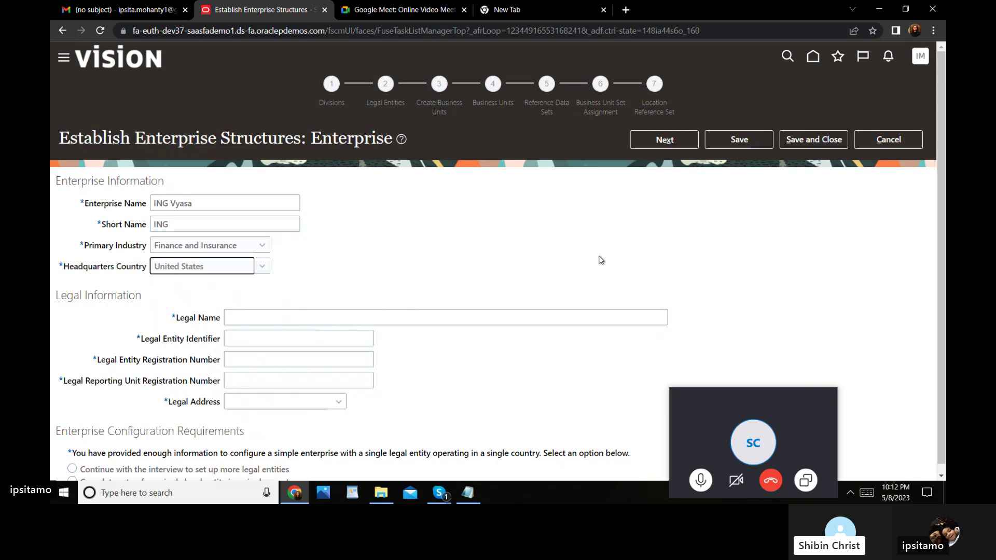
Enter Legal Name ING, Identifier ING, registration number 4321 and reporting unit number 'ING 4321'
{"action": "left_click", "coordinate": [290, 315]}
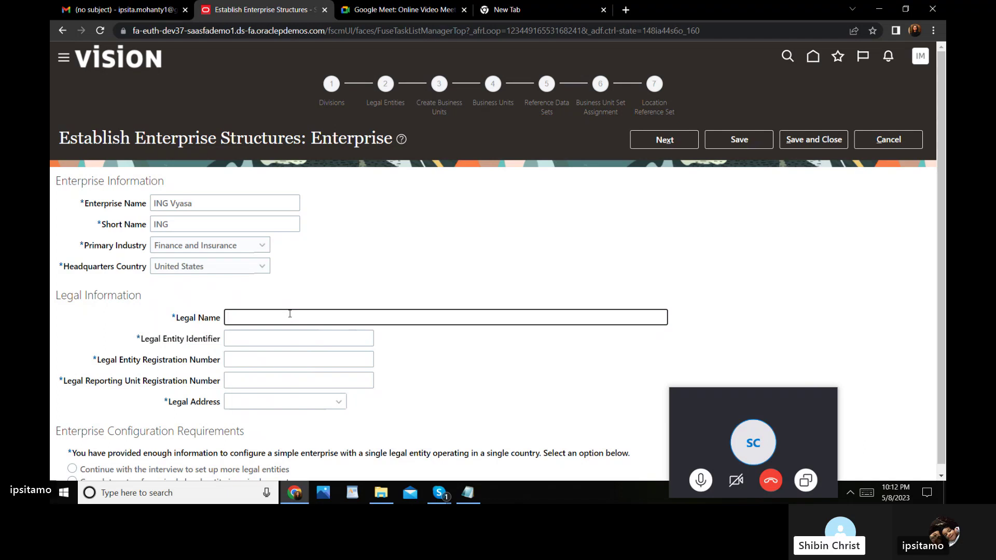
{"action": "type", "text": "ING"}
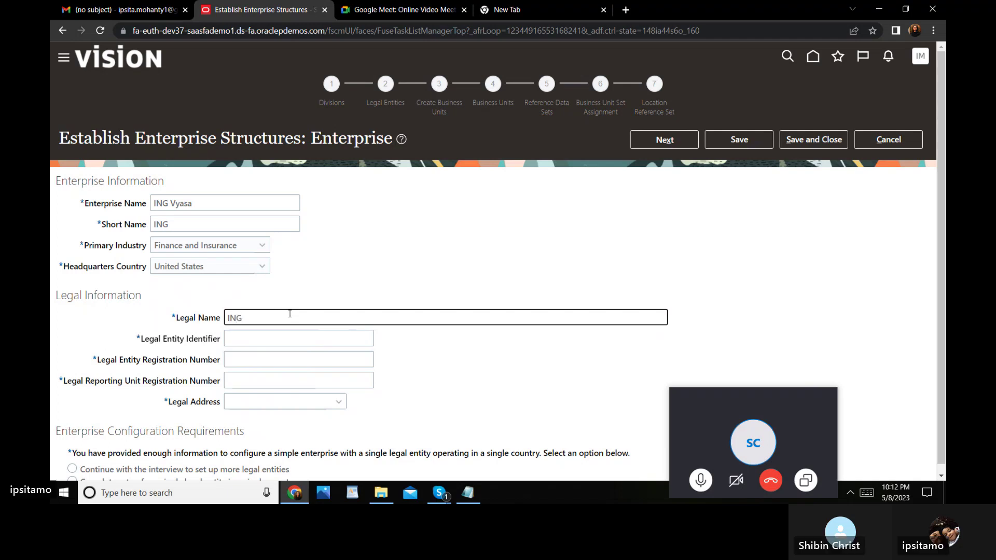
{"action": "left_click", "coordinate": [264, 338]}
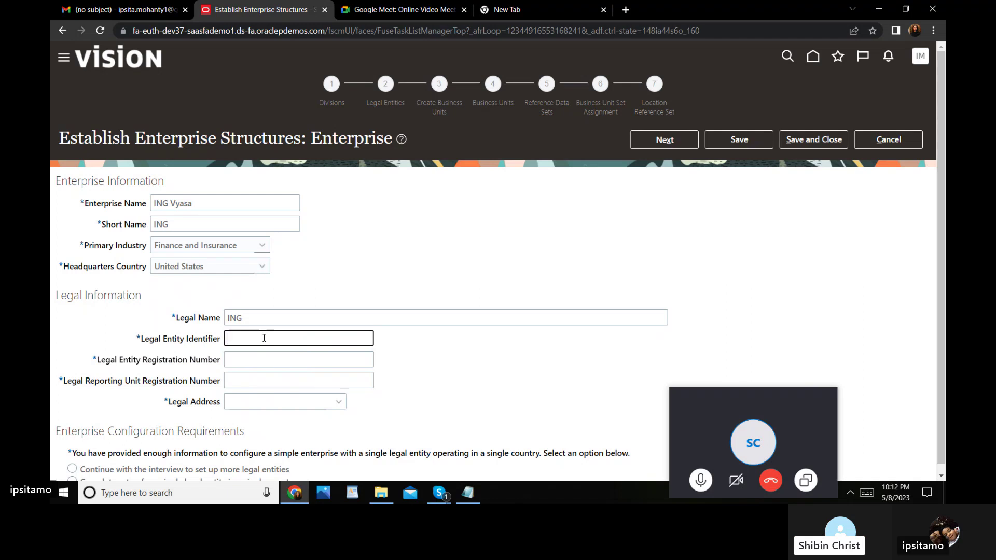
{"action": "type", "text": "ING"}
{"action": "left_click", "coordinate": [253, 355]}
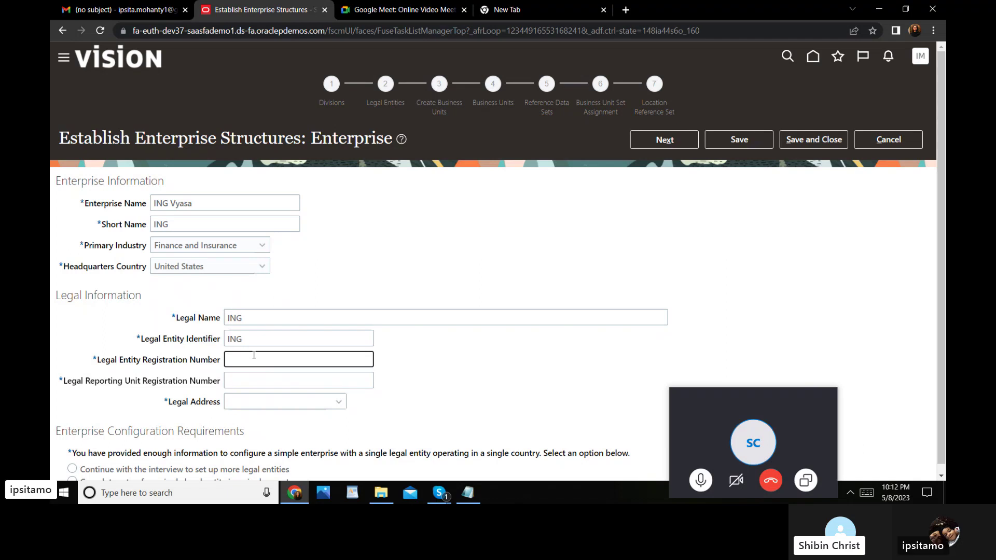
{"action": "type", "text": "4321"}
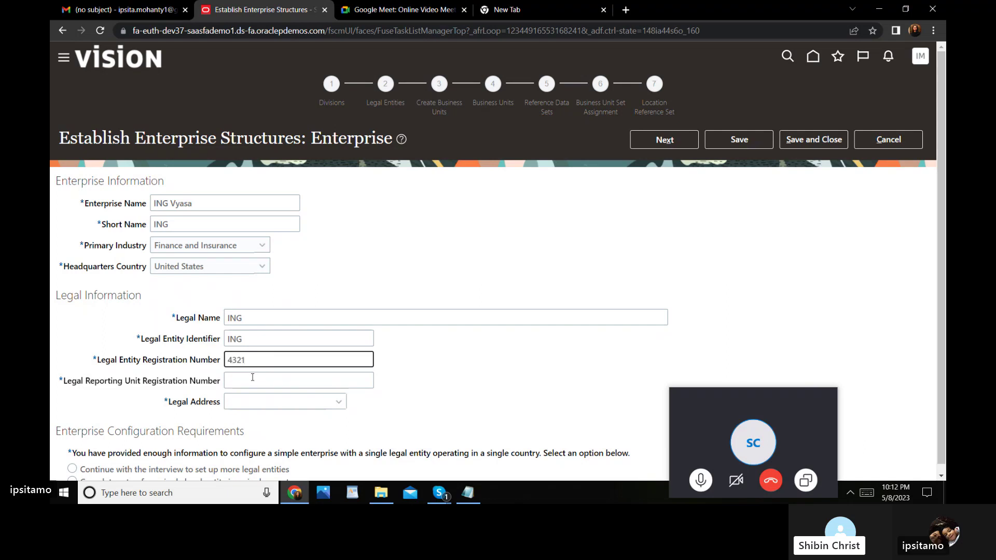
{"action": "left_click", "coordinate": [252, 377]}
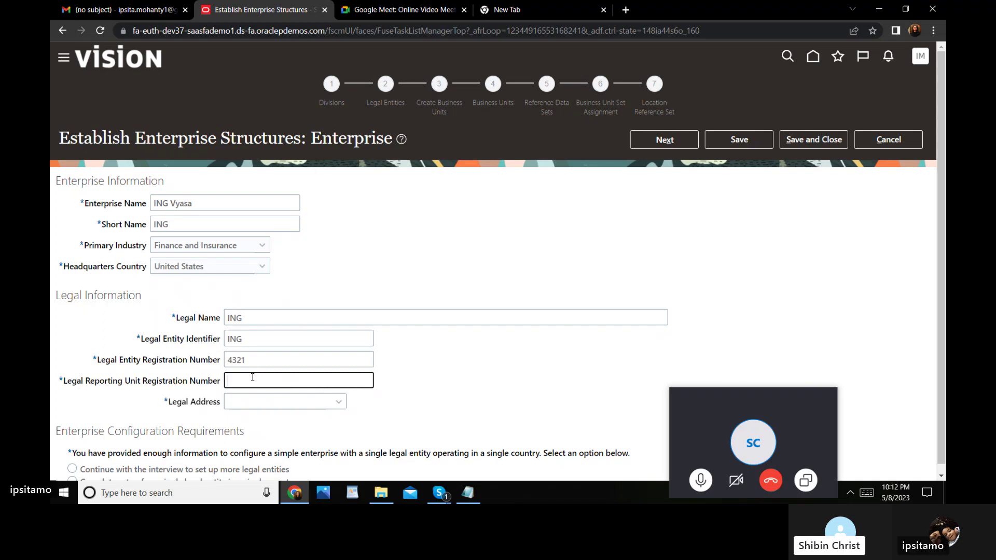
{"action": "type", "text": "ING "}
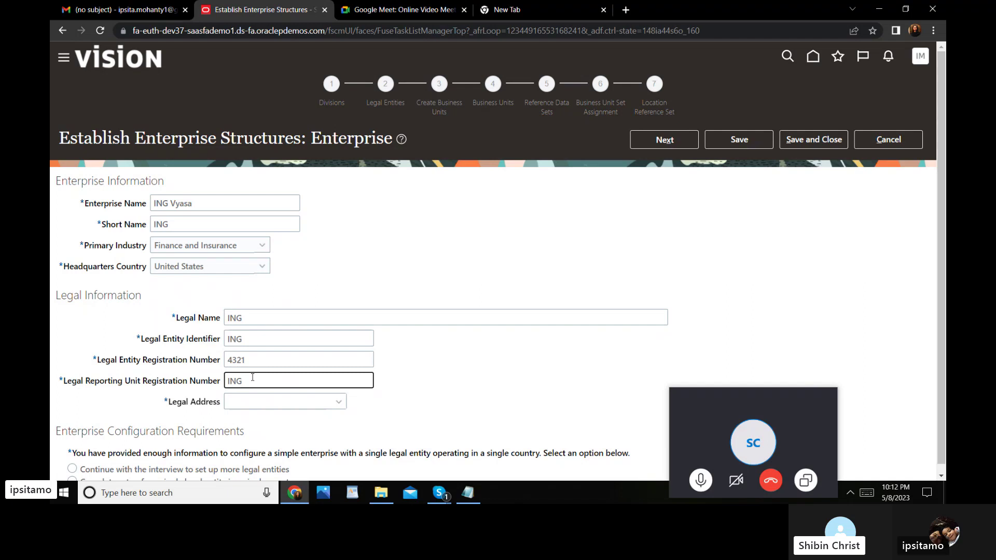
{"action": "type", "text": "4321"}
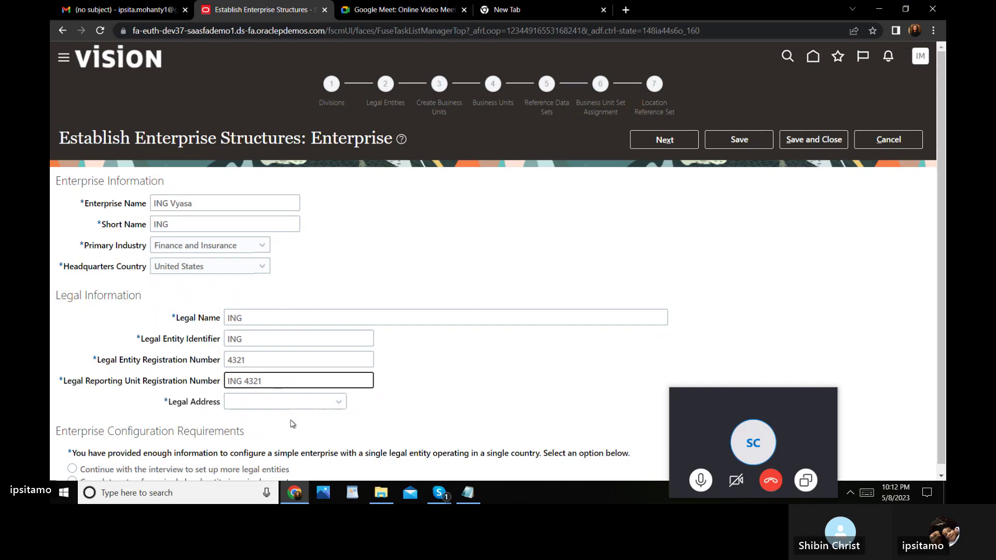
{"action": "left_click", "coordinate": [337, 402]}
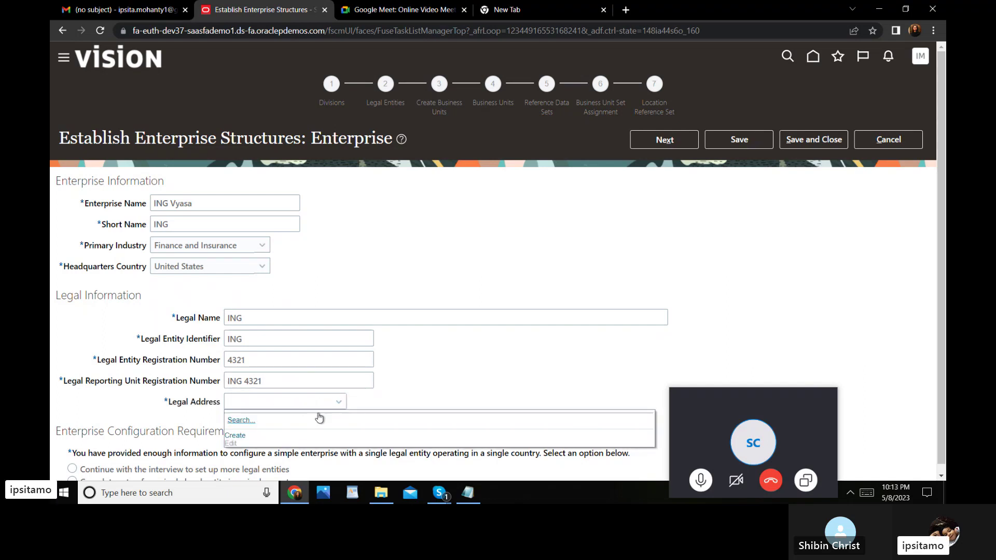
Start a new legal address location named 'ING HO' with description 'Head Quaters'
{"action": "left_click", "coordinate": [280, 399]}
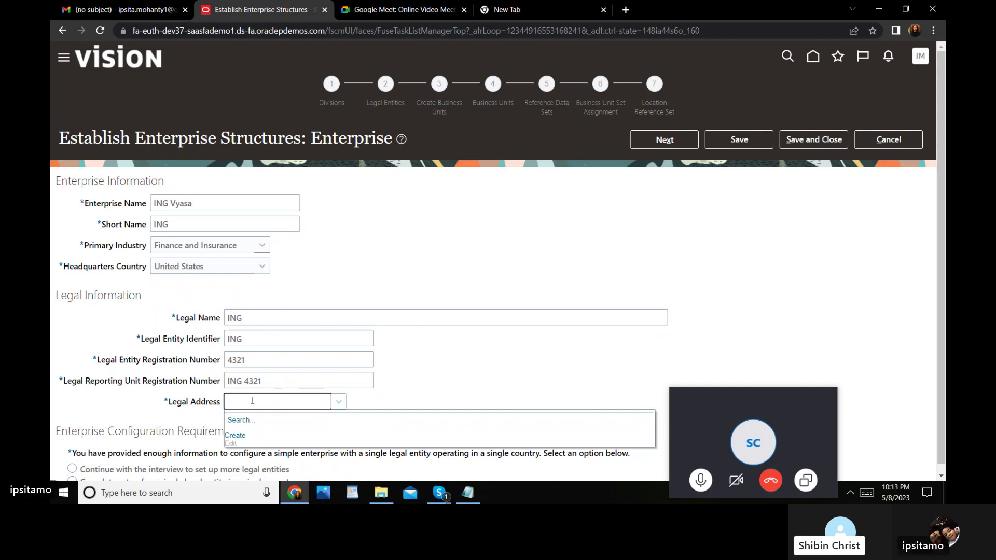
{"action": "left_click", "coordinate": [242, 435]}
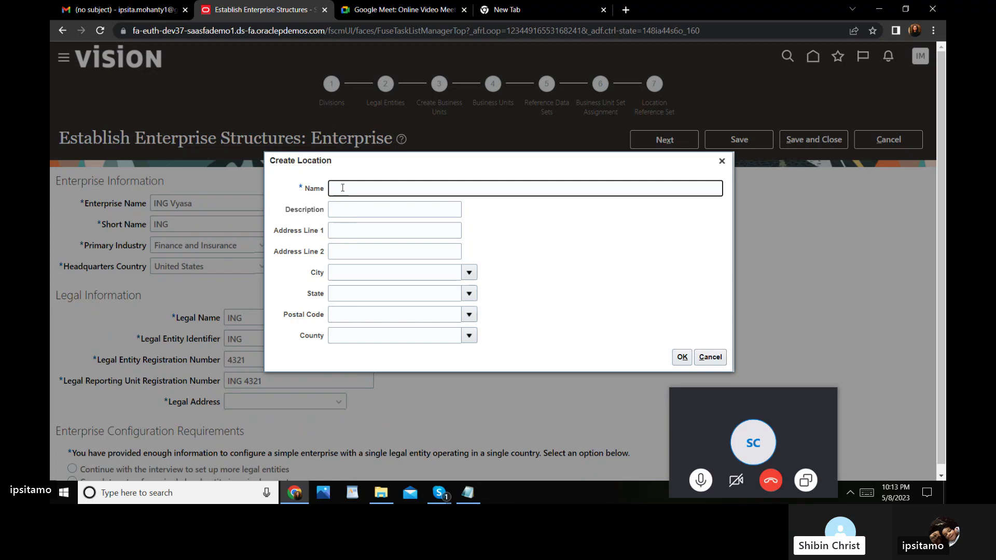
{"action": "type", "text": "ING HO"}
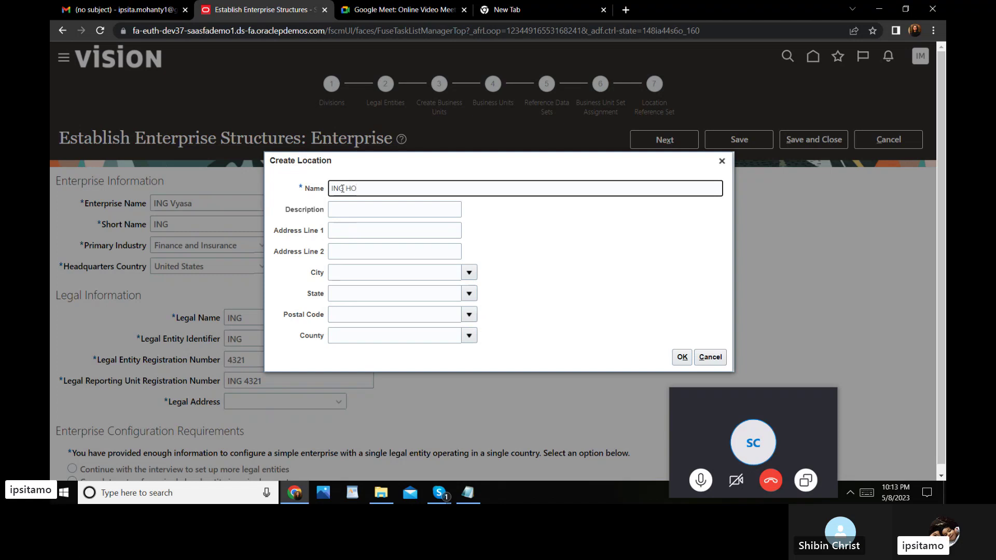
{"action": "left_click", "coordinate": [339, 208]}
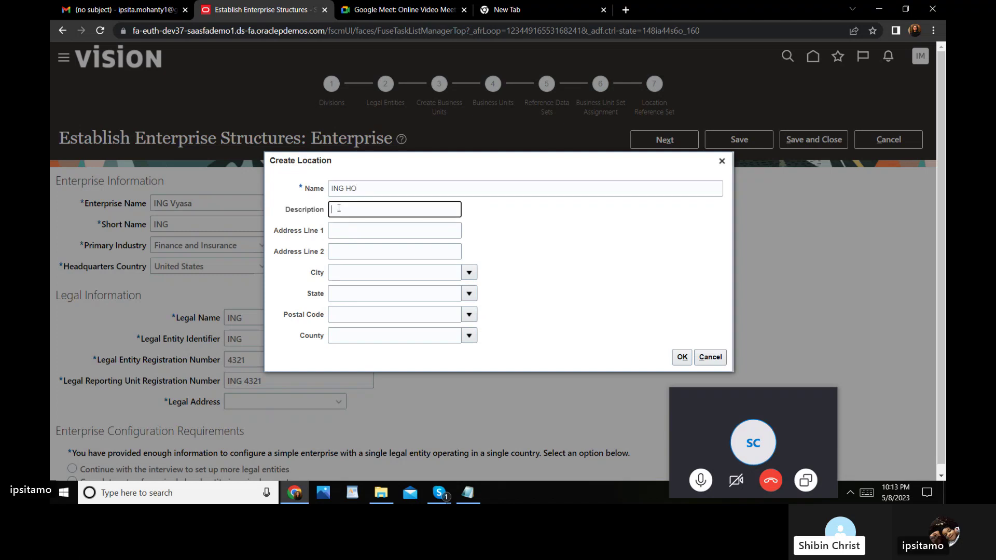
{"action": "type", "text": "he"}
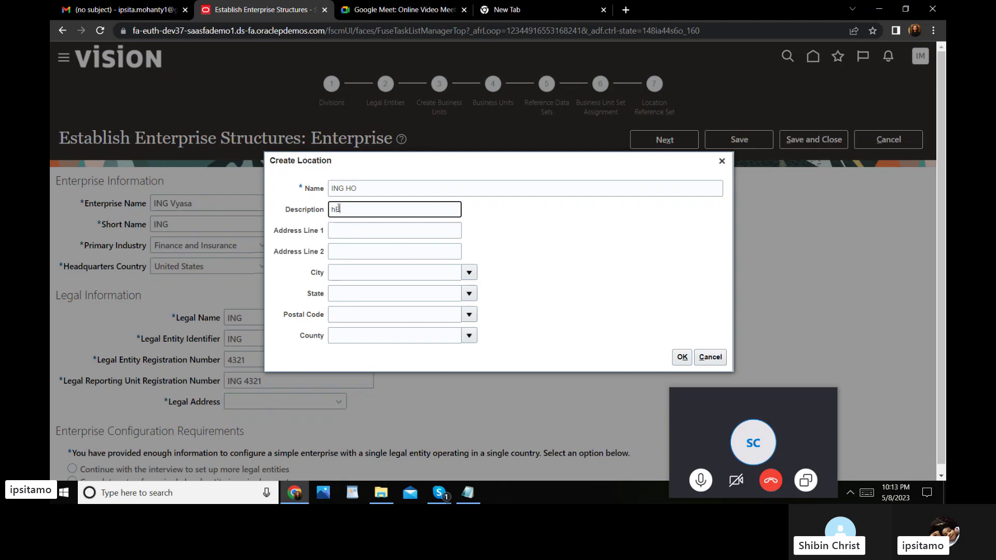
{"action": "key", "text": "BackSpace"}
{"action": "key", "text": "BackSpace"}
{"action": "type", "text": "hEAD q"}
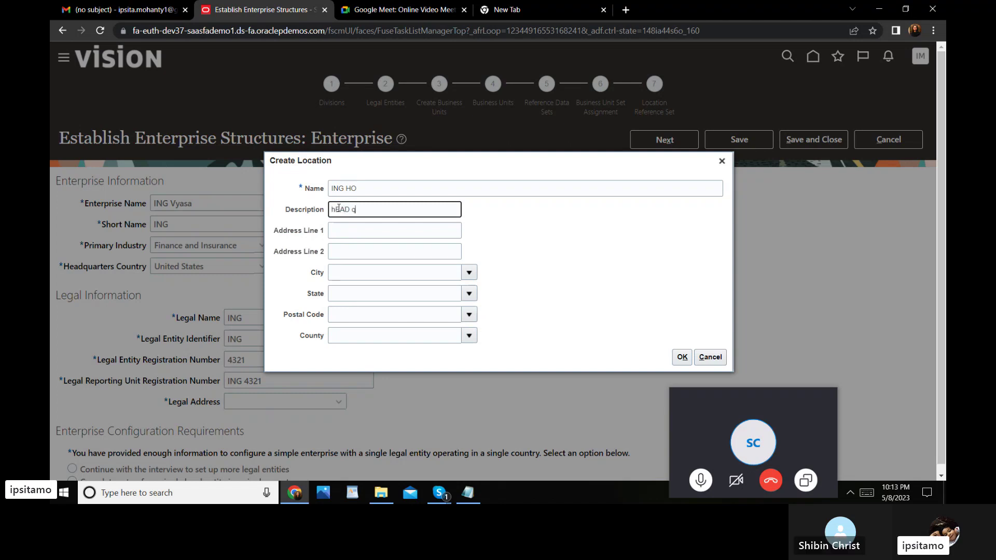
{"action": "key", "text": "BackSpace"}
{"action": "key", "text": "BackSpace"}
{"action": "key", "text": "BackSpace"}
{"action": "key", "text": "BackSpace"}
{"action": "key", "text": "BackSpace"}
{"action": "key", "text": "BackSpace"}
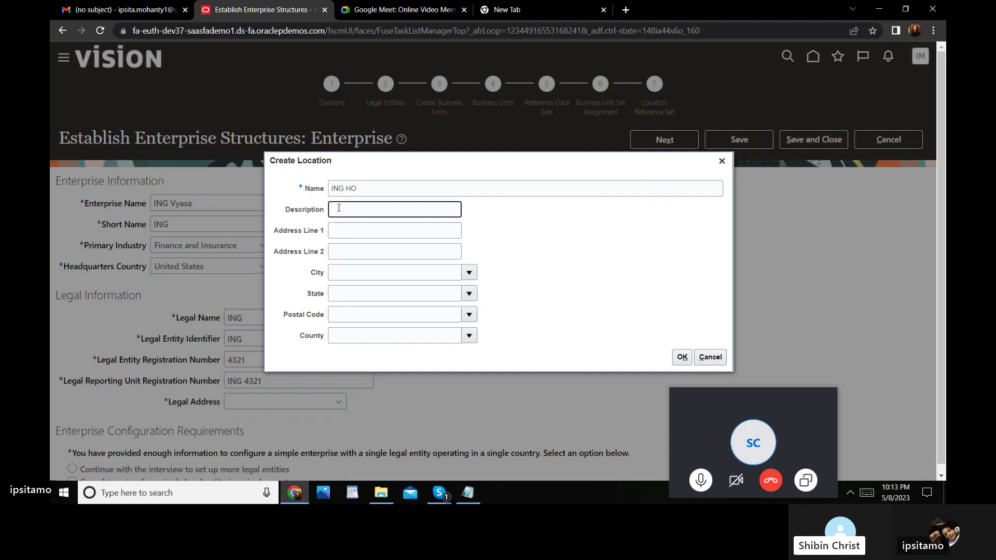
{"action": "type", "text": "Head "}
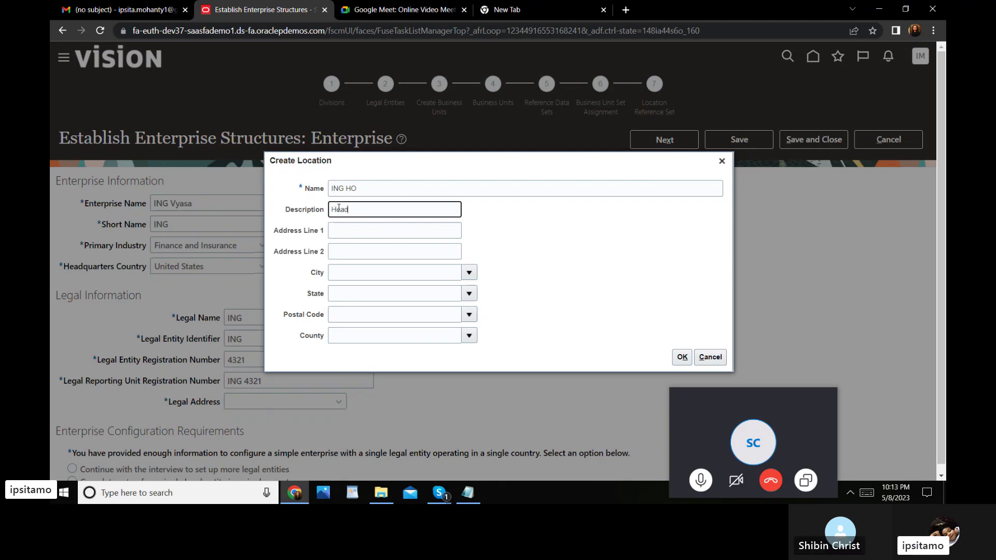
{"action": "type", "text": "Quaters"}
Enter Address Line 1 'line 1' and postal code 43007 so Broadway, OH, Union county fill in
{"action": "left_click", "coordinate": [338, 228]}
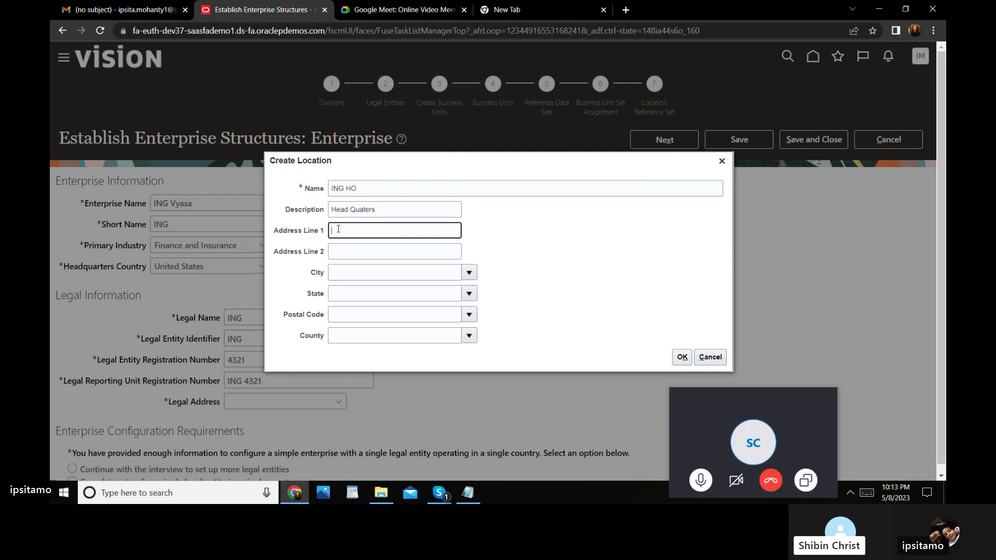
{"action": "type", "text": "line"}
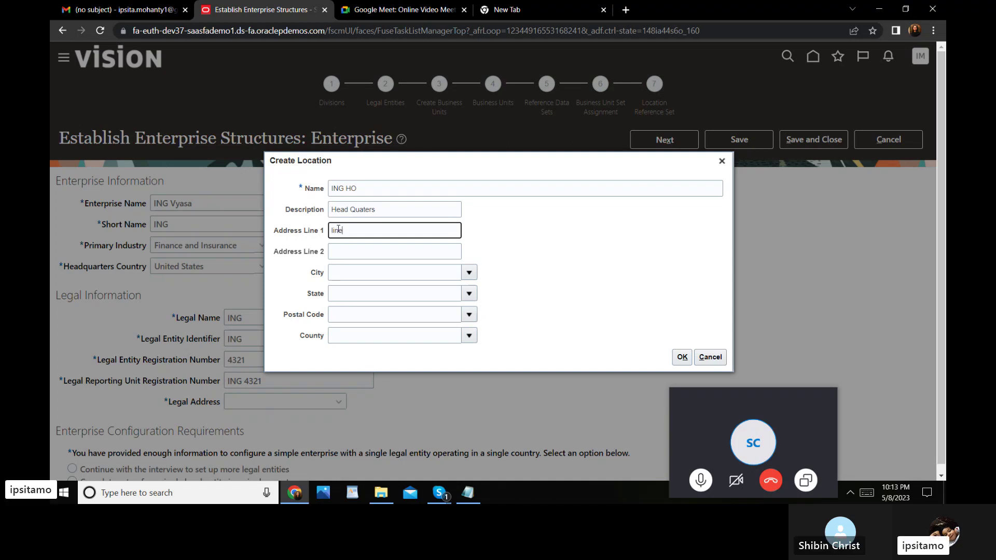
{"action": "type", "text": " 1"}
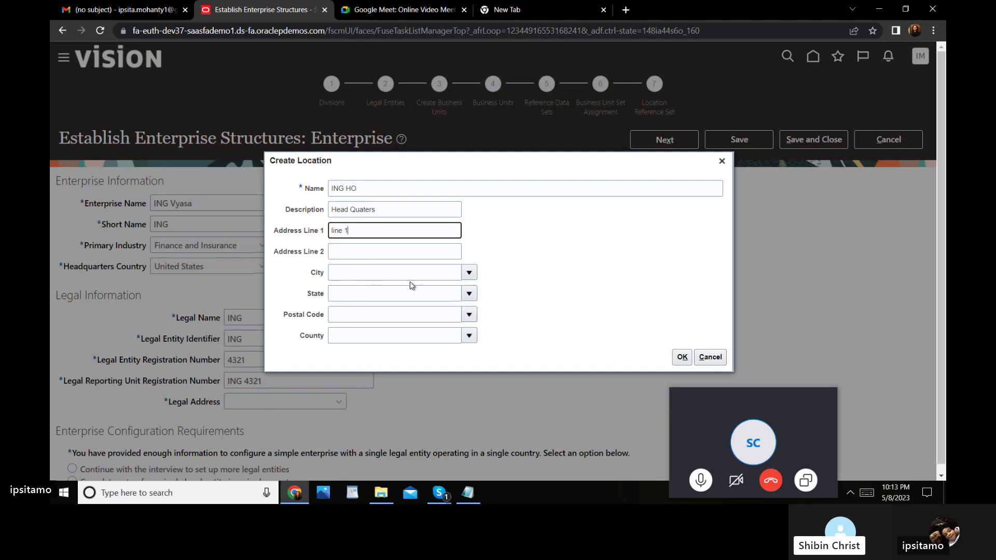
{"action": "left_click", "coordinate": [389, 315]}
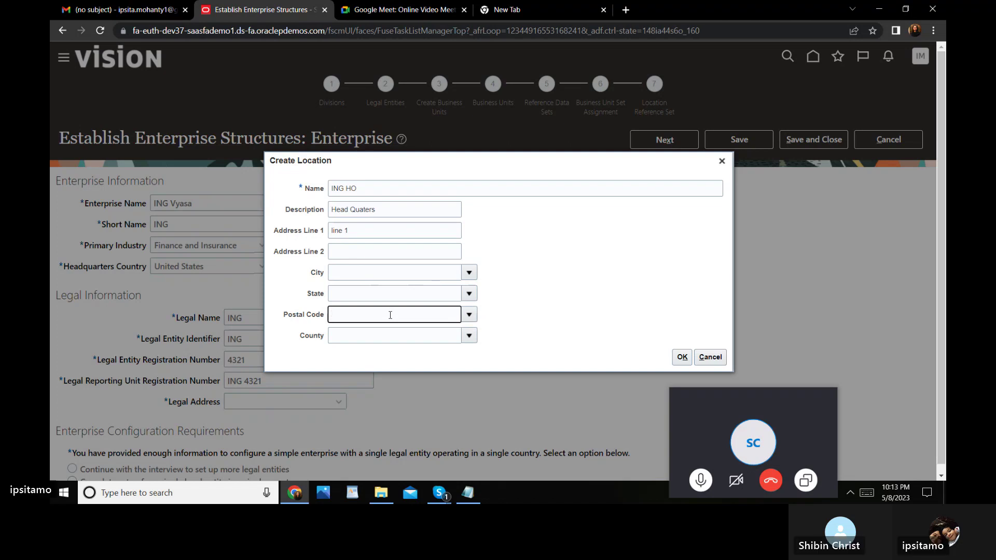
{"action": "type", "text": "430"}
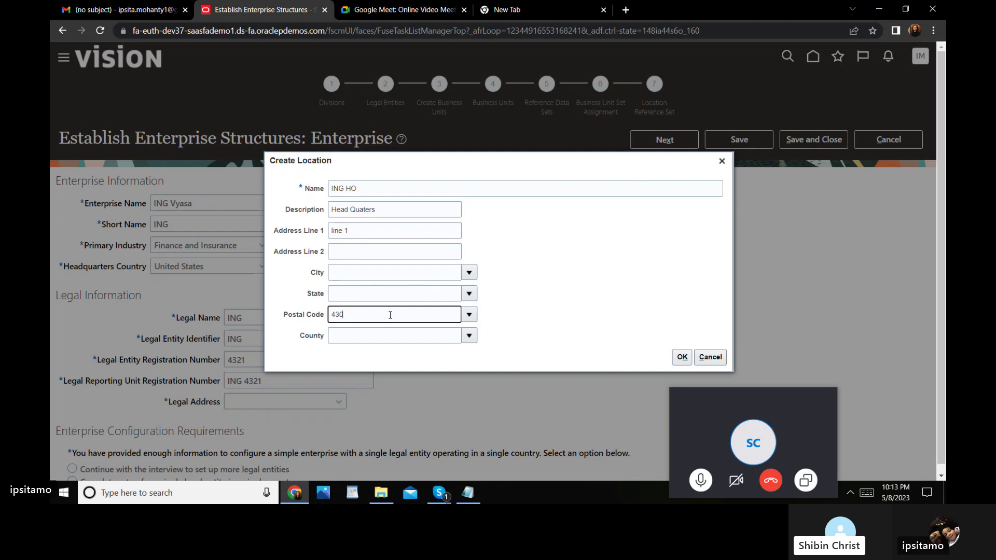
{"action": "type", "text": "21"}
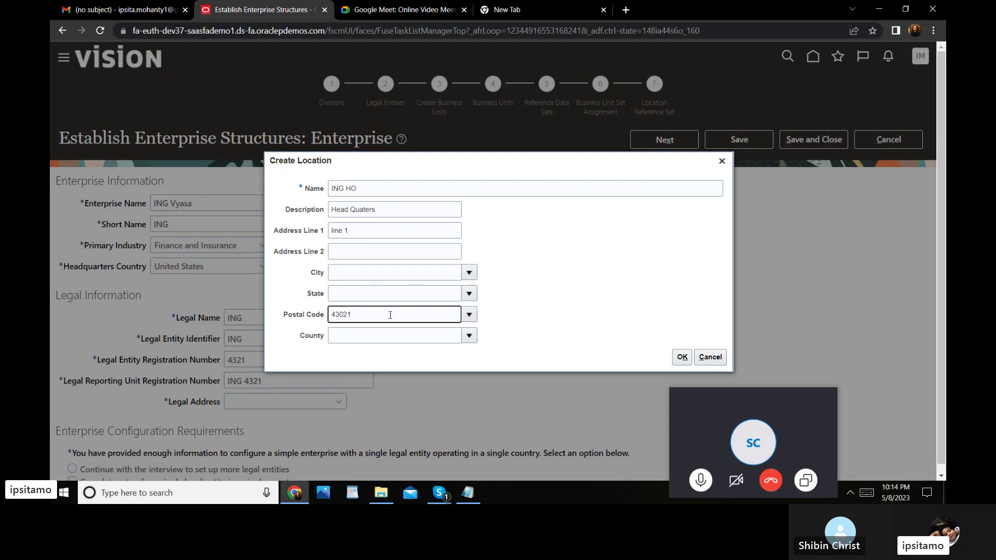
{"action": "key", "text": "BackSpace"}
{"action": "key", "text": "BackSpace"}
{"action": "type", "text": "21"}
{"action": "left_click", "coordinate": [366, 336]}
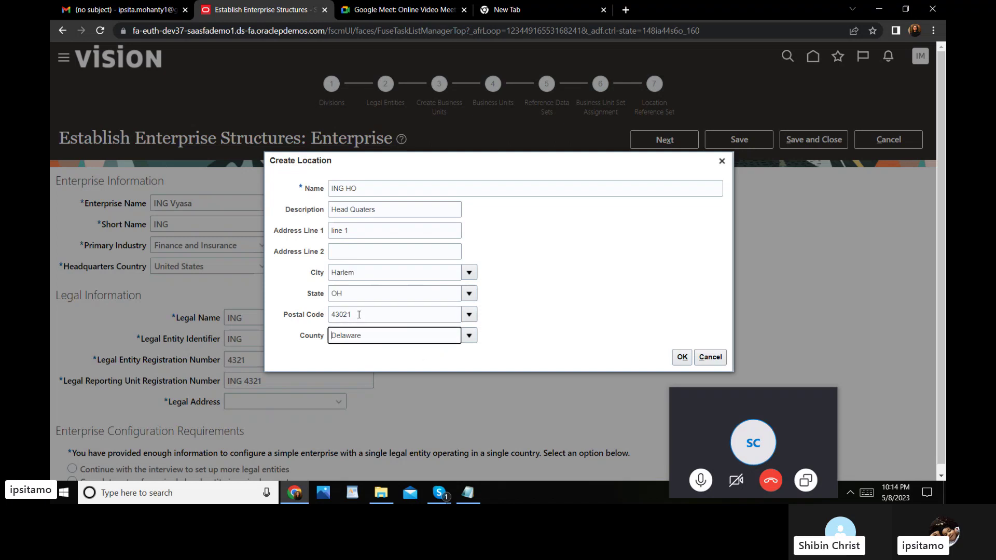
{"action": "left_click", "coordinate": [357, 318]}
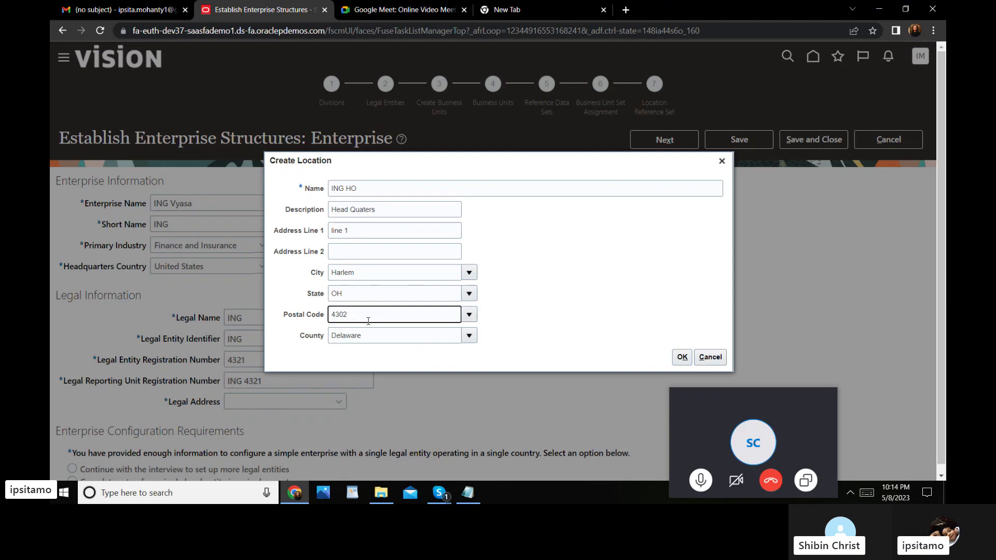
{"action": "key", "text": "BackSpace"}
{"action": "key", "text": "BackSpace"}
{"action": "type", "text": "07"}
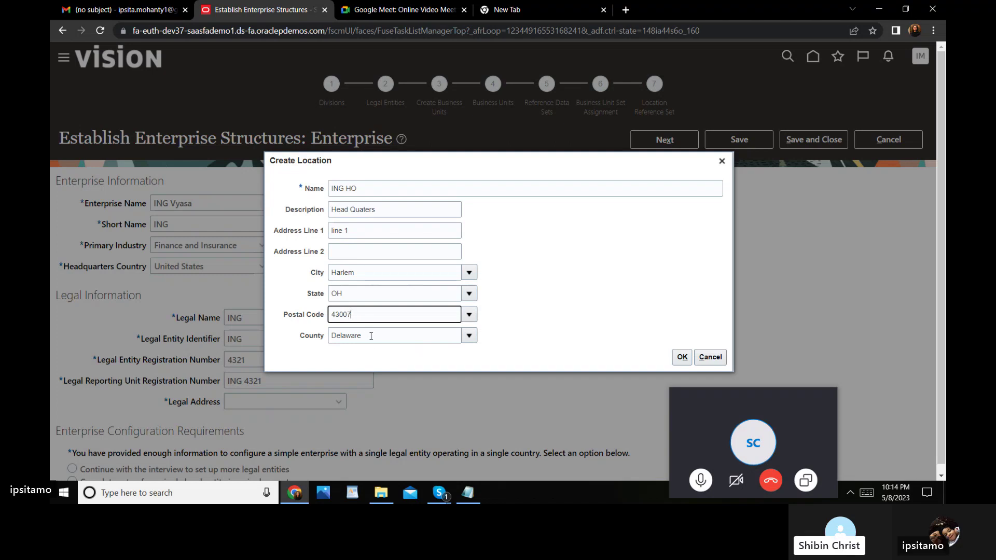
{"action": "left_click", "coordinate": [370, 336]}
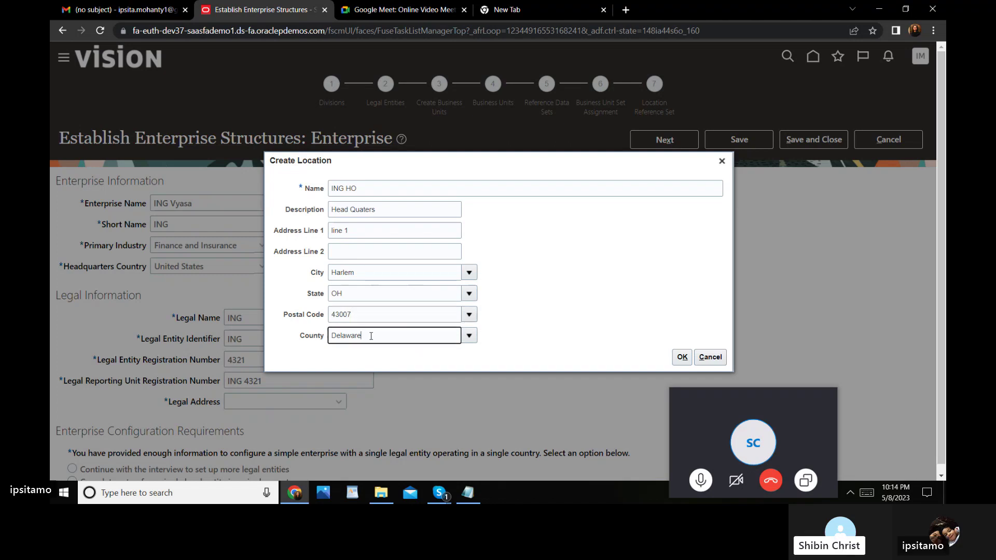
{"action": "left_click", "coordinate": [354, 312]}
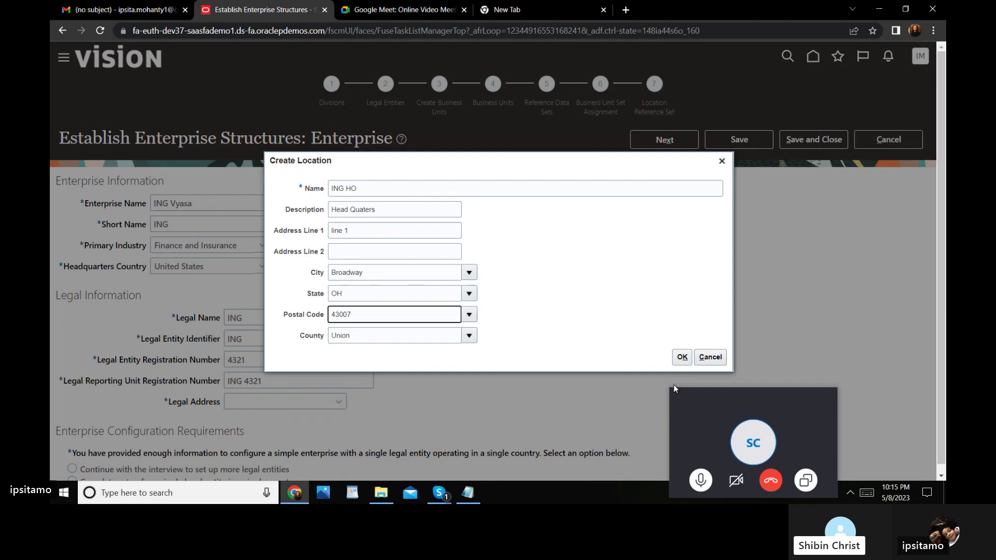
Create the ING HO location, choose single legal entity in a single country setup, and save
{"action": "left_click", "coordinate": [681, 357]}
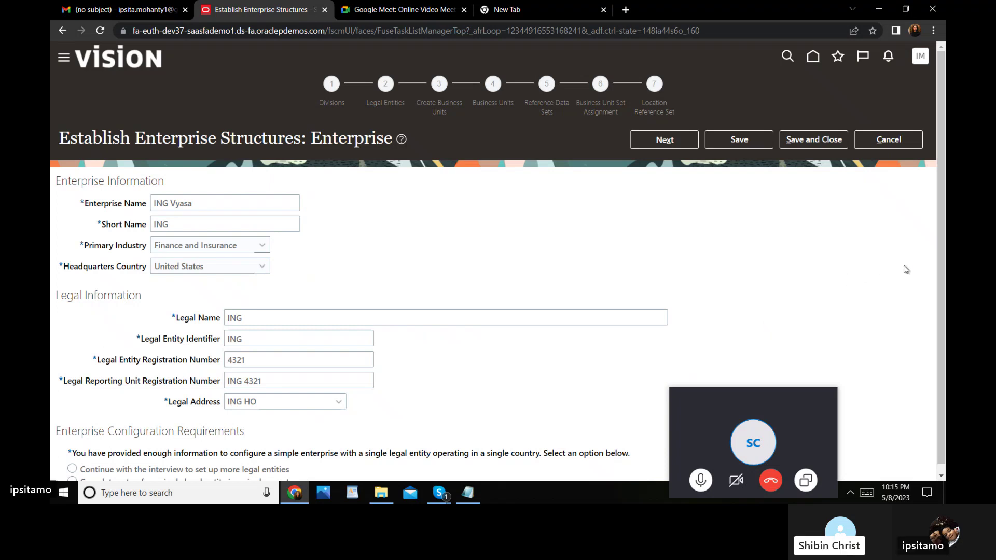
{"action": "left_click_drag", "start_coordinate": [941, 269], "coordinate": [942, 316]}
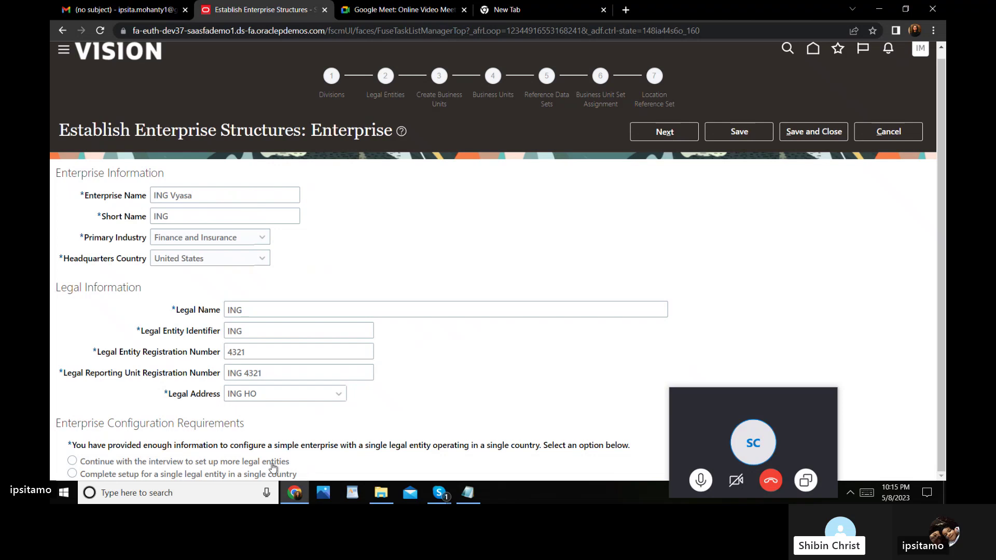
{"action": "left_click", "coordinate": [72, 462]}
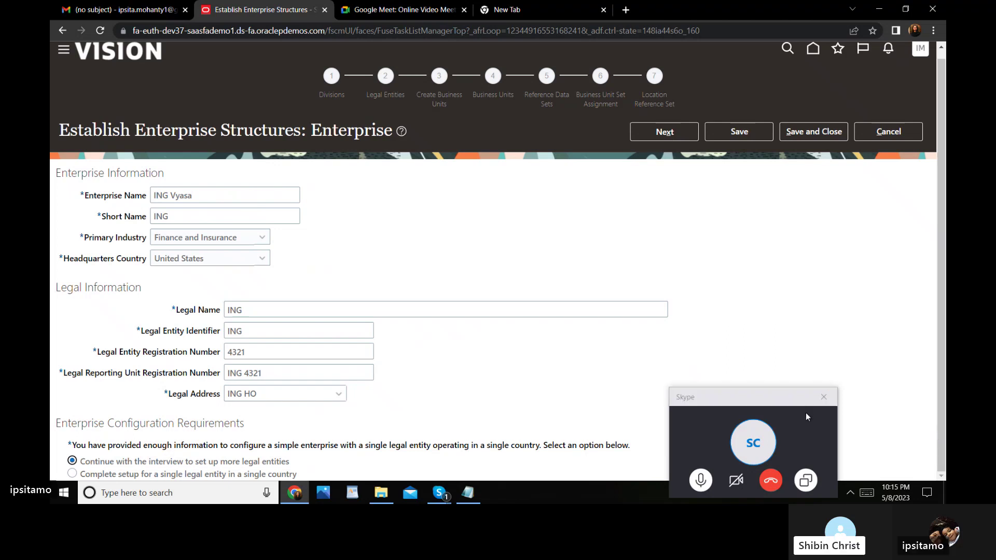
{"action": "left_click", "coordinate": [807, 429]}
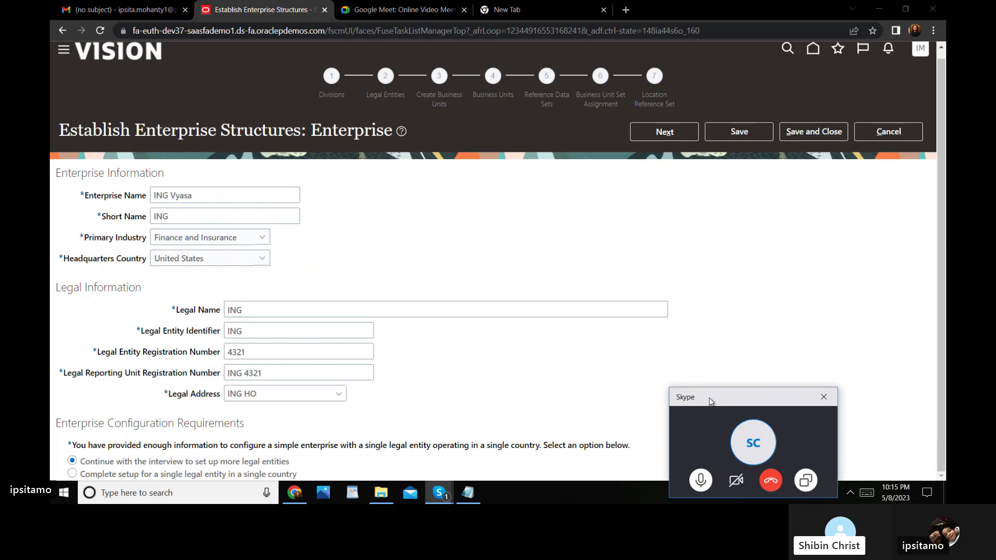
{"action": "left_click_drag", "start_coordinate": [708, 410], "coordinate": [734, 292]}
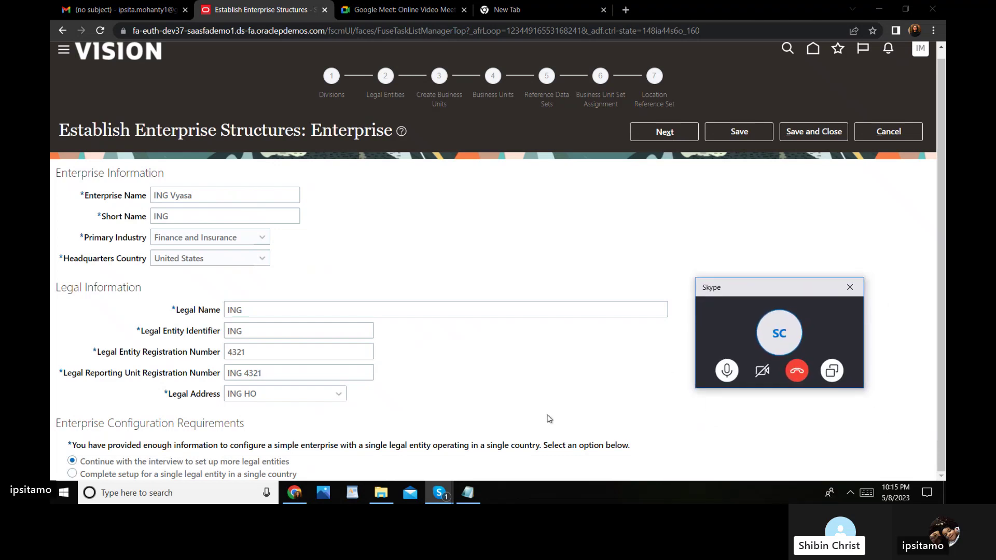
{"action": "left_click", "coordinate": [943, 445]}
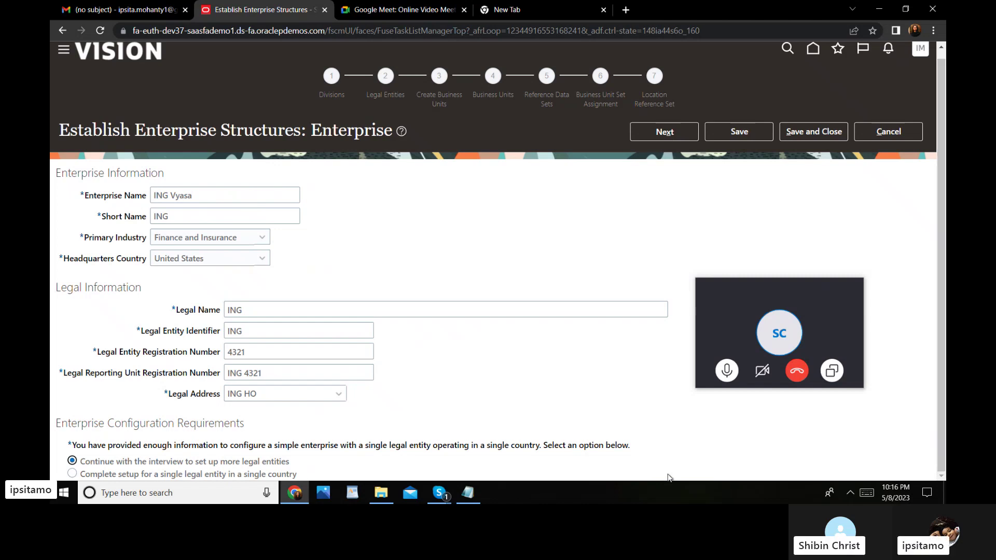
{"action": "left_click", "coordinate": [73, 473]}
{"action": "left_click", "coordinate": [750, 133]}
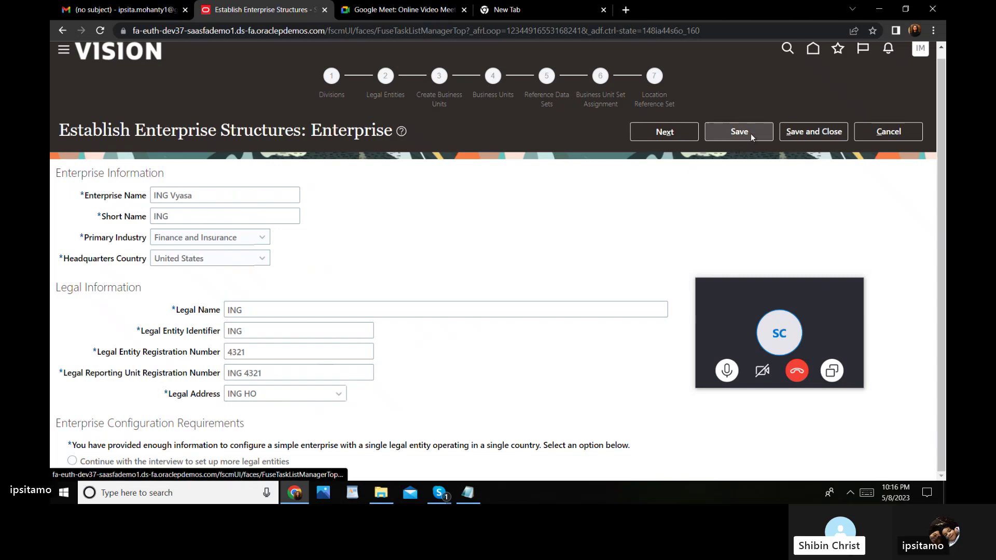
Review the results listing ING Vyasa Division, legal entity ING, ING BU and ING SET
{"action": "left_click", "coordinate": [682, 134]}
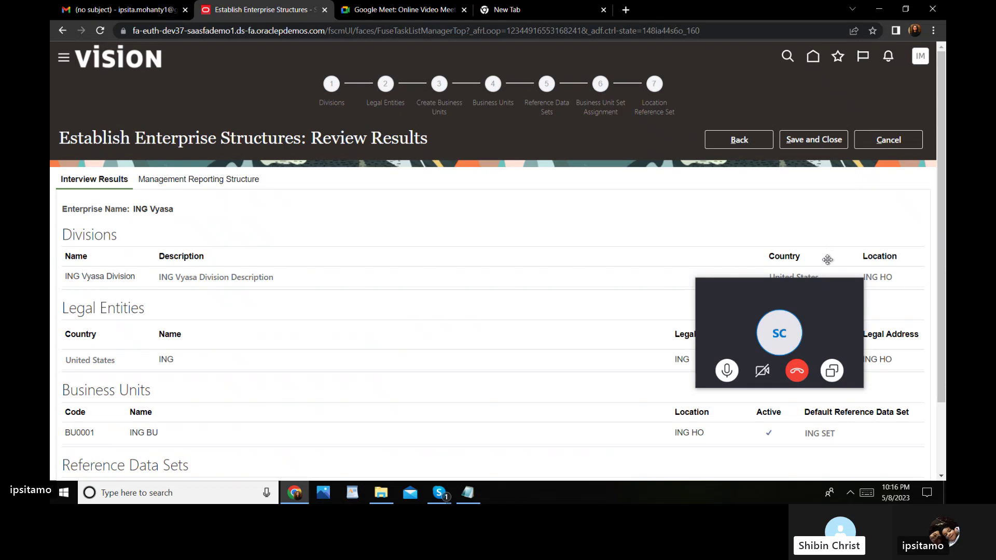
{"action": "left_click_drag", "start_coordinate": [824, 290], "coordinate": [585, 359]}
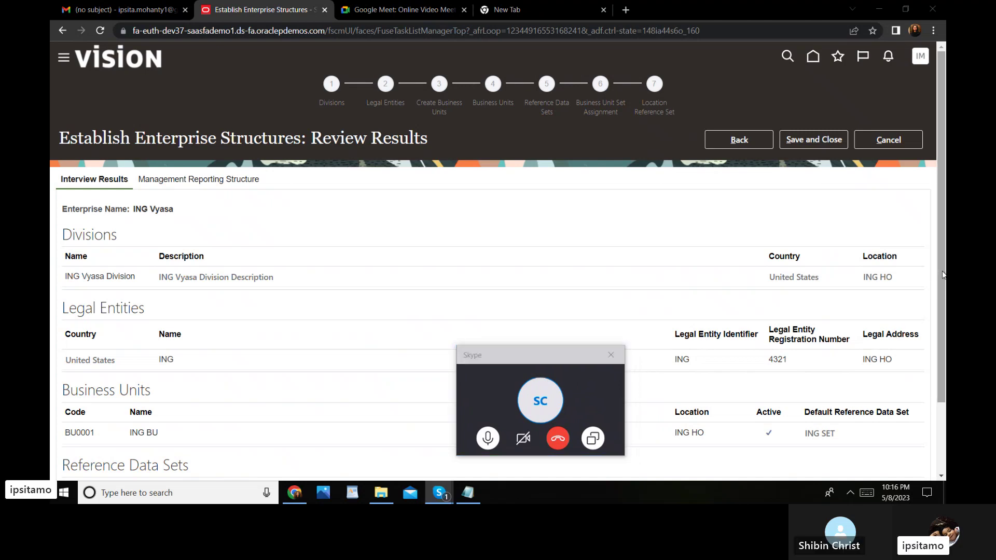
{"action": "left_click_drag", "start_coordinate": [943, 274], "coordinate": [945, 344]}
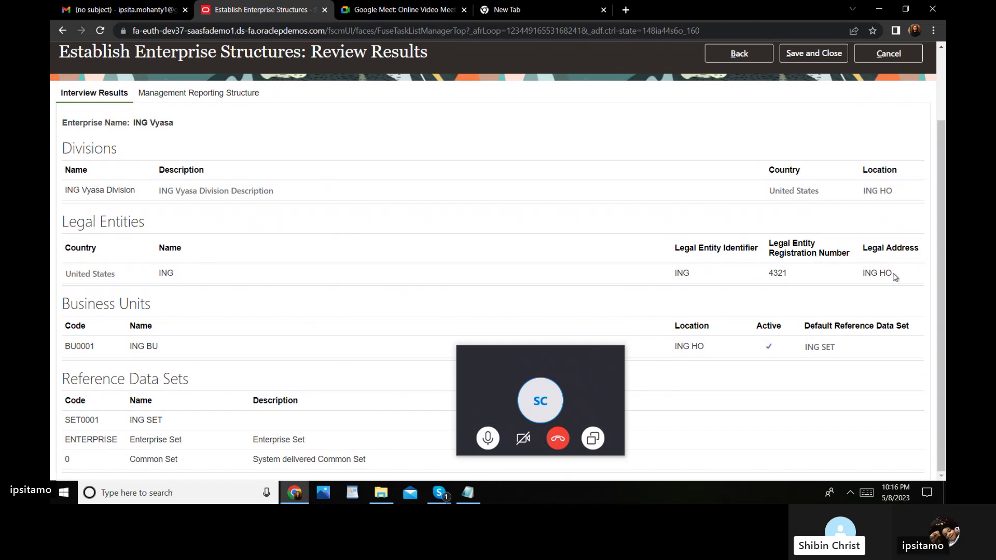
{"action": "left_click_drag", "start_coordinate": [938, 284], "coordinate": [940, 209]}
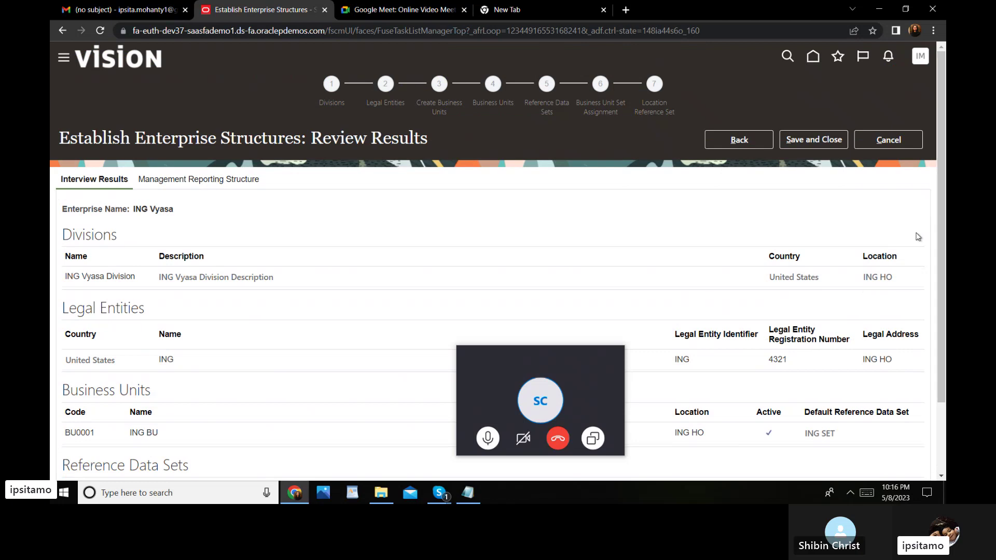
Go back to the Enterprise step and select 'Continue with the interview to set up more legal entities'
{"action": "left_click", "coordinate": [751, 145]}
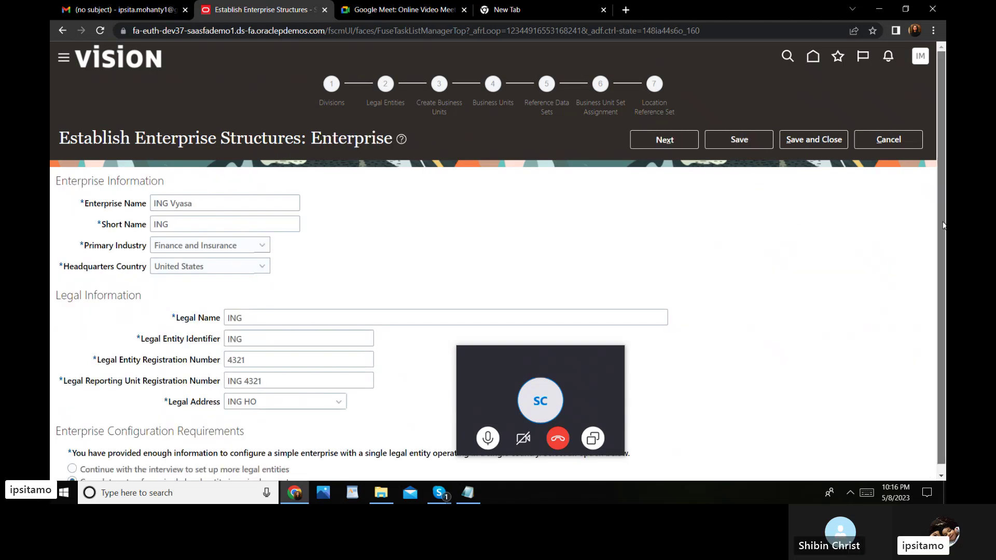
{"action": "scroll", "coordinate": [942, 225], "scroll_direction": "down", "scroll_amount": 1}
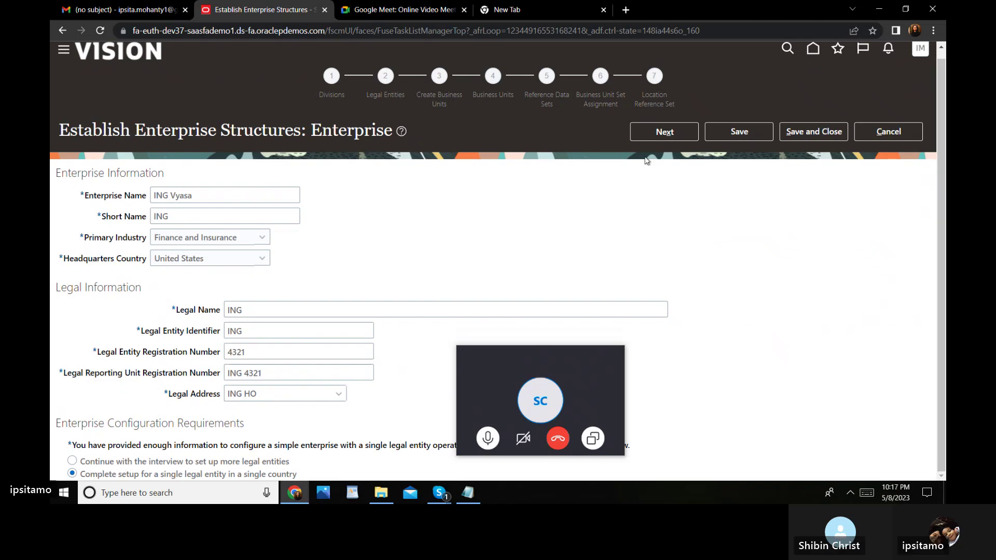
{"action": "left_click", "coordinate": [667, 133]}
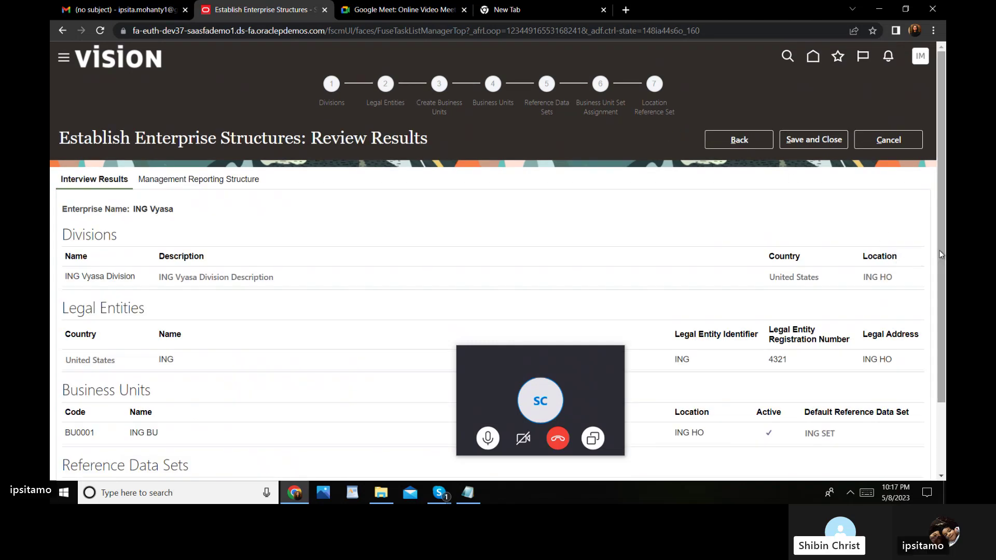
{"action": "left_click_drag", "start_coordinate": [942, 255], "coordinate": [944, 322]}
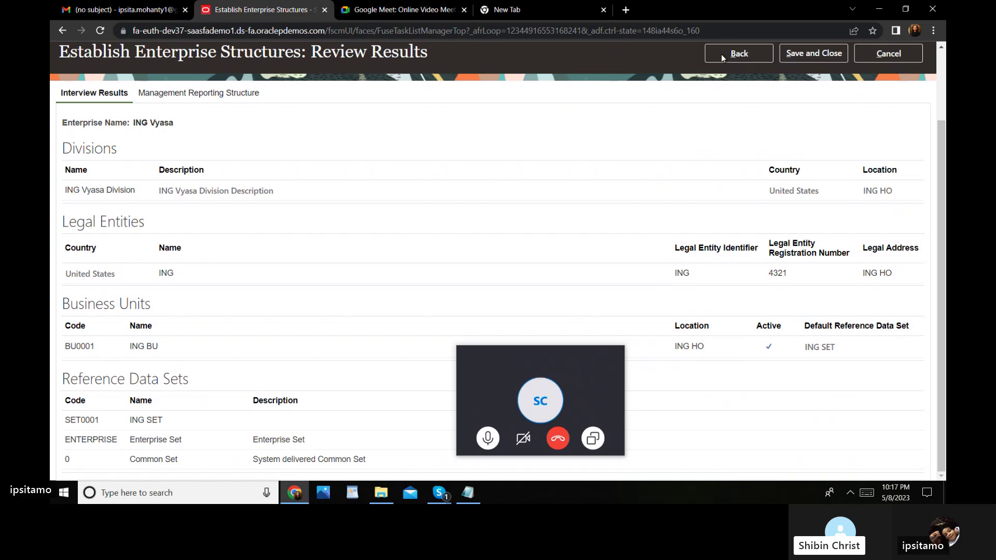
{"action": "left_click", "coordinate": [721, 59]}
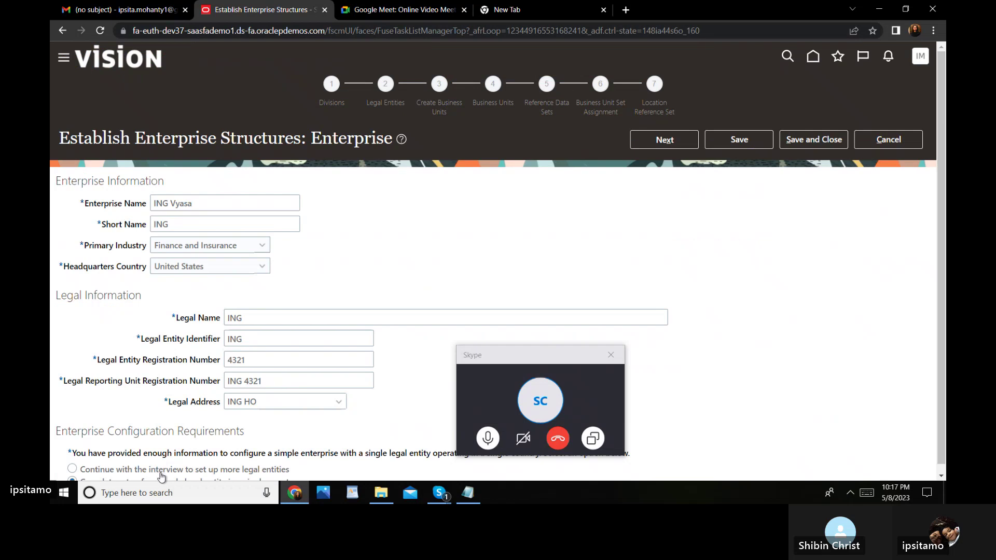
{"action": "left_click", "coordinate": [73, 469]}
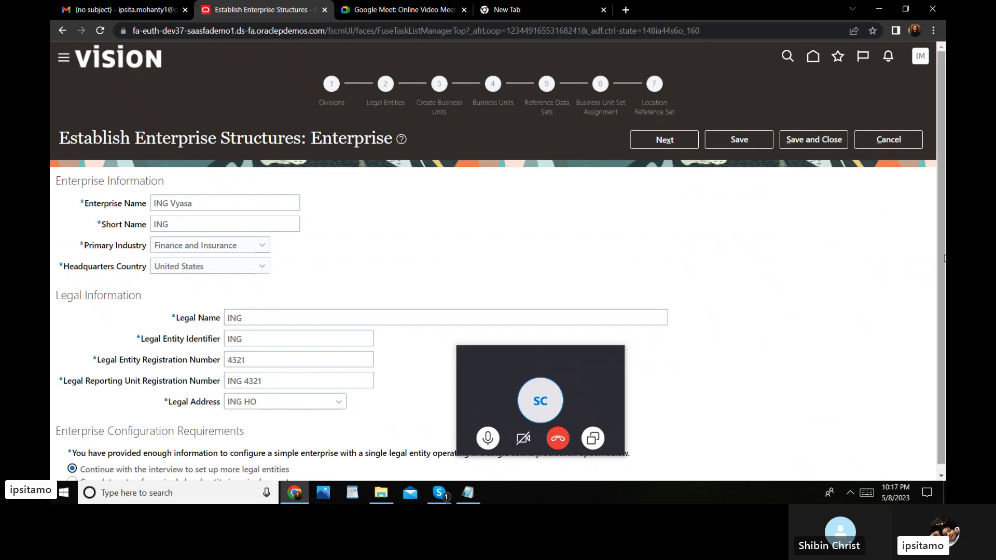
{"action": "scroll", "coordinate": [938, 259], "scroll_direction": "down", "scroll_amount": 1}
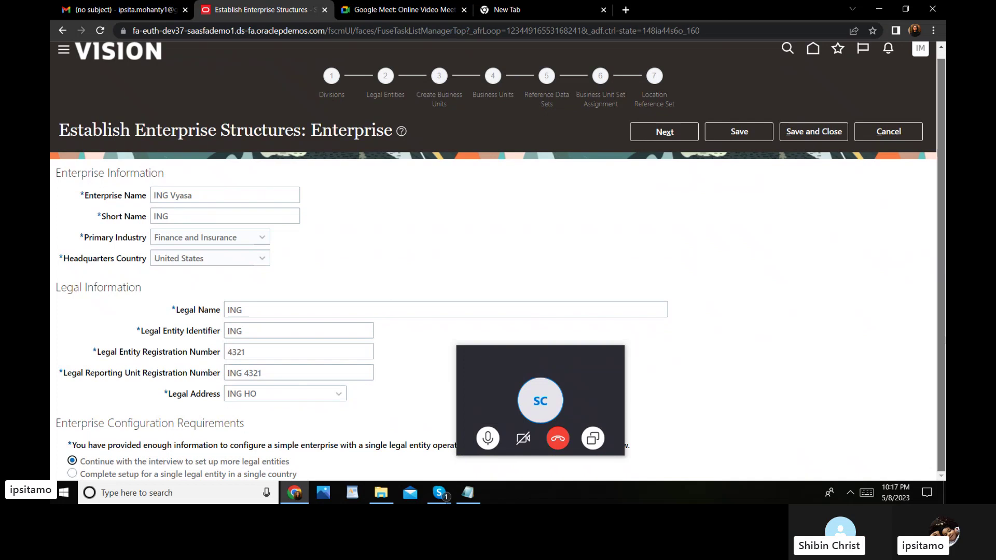
Advance to Divisions, add a new division row and set its Country to India
{"action": "left_click", "coordinate": [668, 133]}
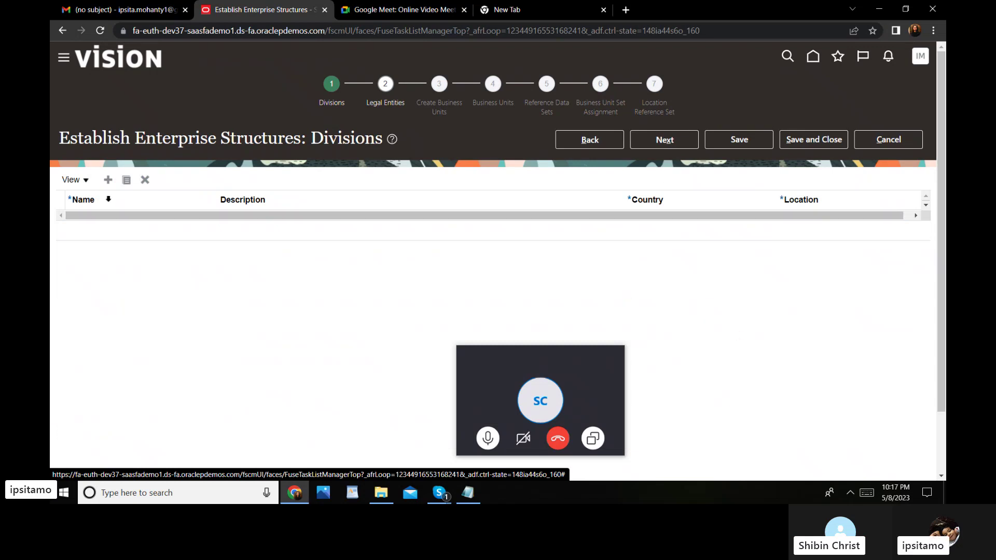
{"action": "left_click", "coordinate": [108, 181]}
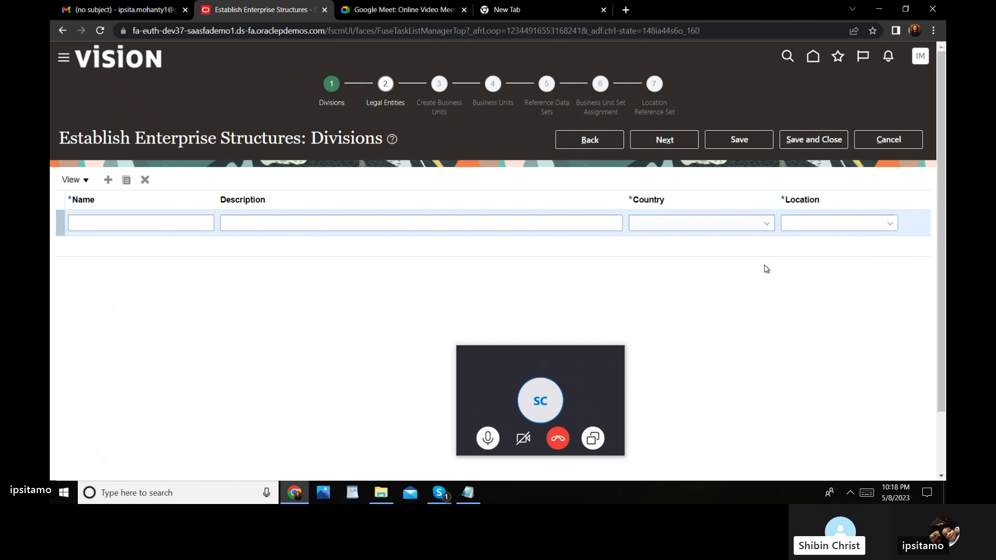
{"action": "left_click", "coordinate": [767, 226]}
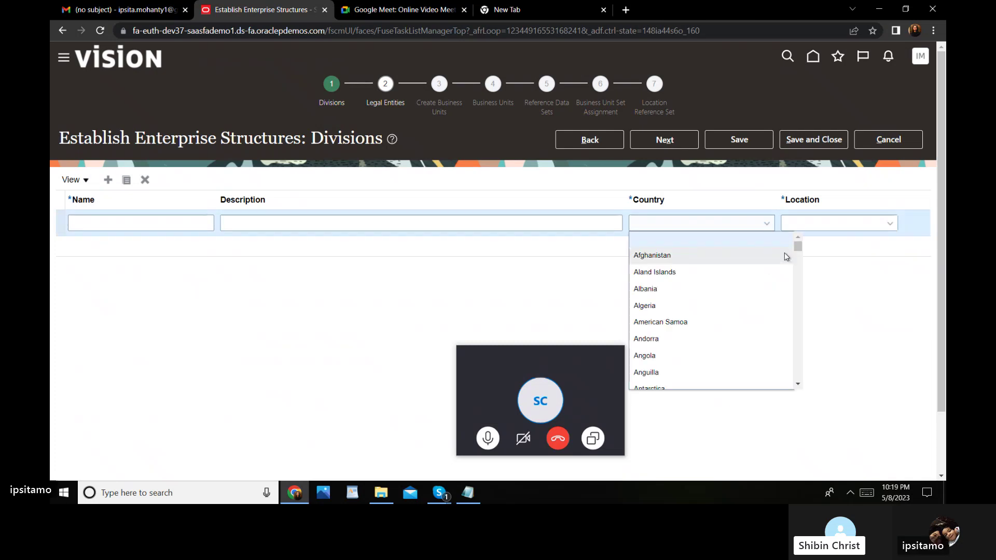
{"action": "left_click_drag", "start_coordinate": [798, 249], "coordinate": [798, 300]}
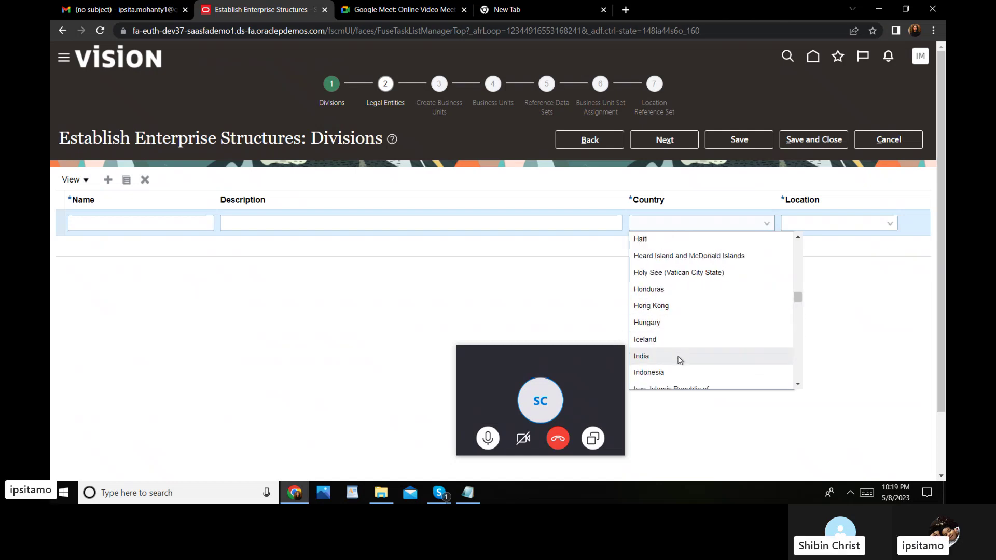
{"action": "left_click", "coordinate": [679, 360]}
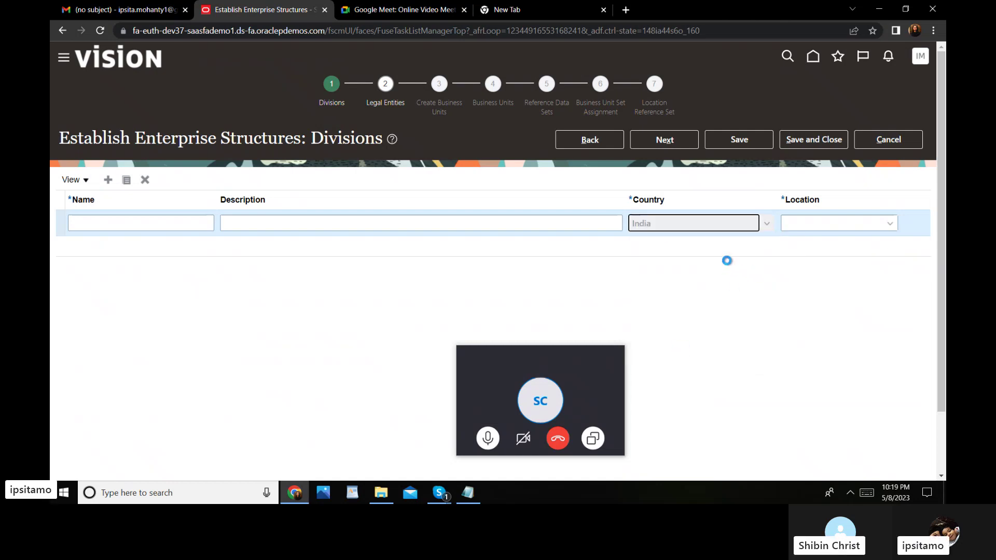
Search existing locations for 'orissa' and close the search without selecting one
{"action": "left_click", "coordinate": [890, 223]}
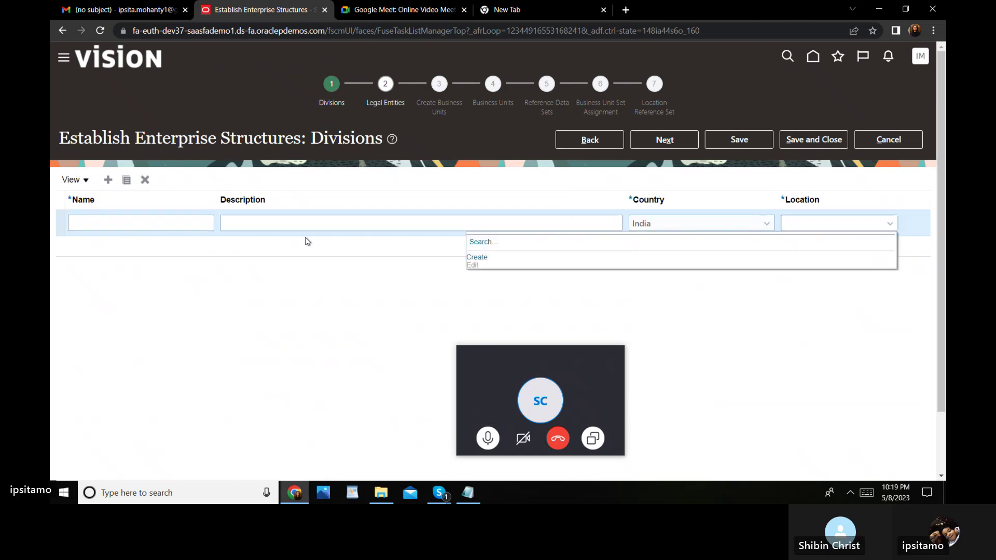
{"action": "left_click", "coordinate": [476, 257]}
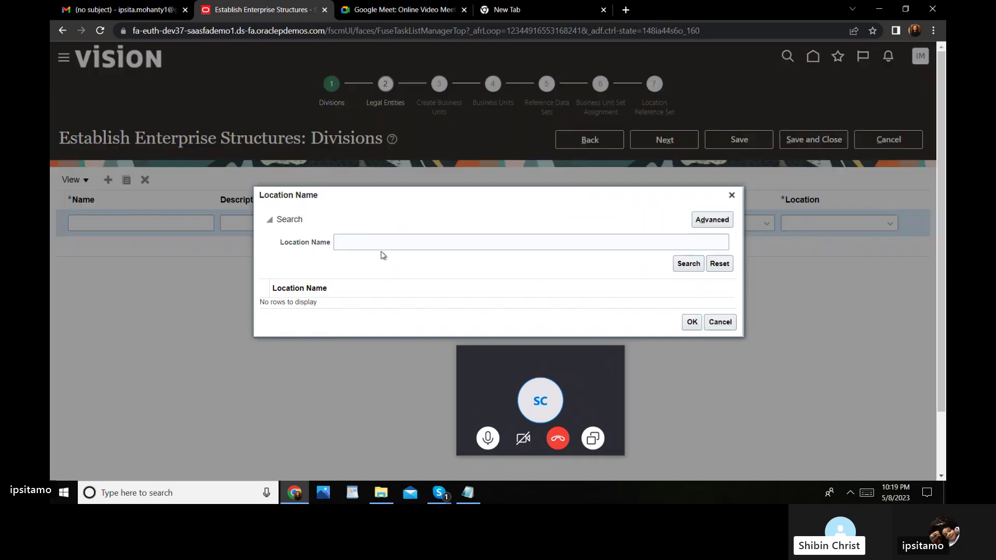
{"action": "left_click", "coordinate": [363, 242]}
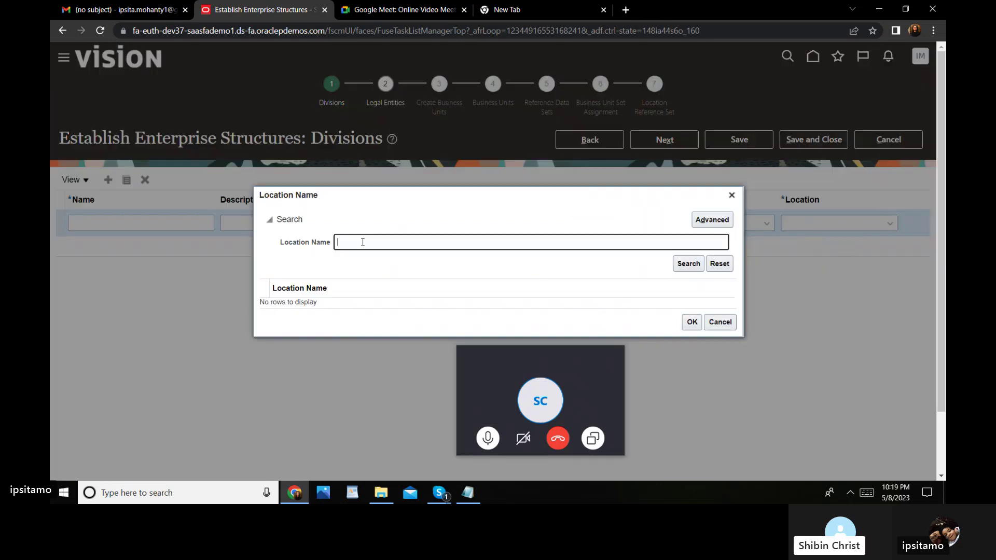
{"action": "type", "text": "or"}
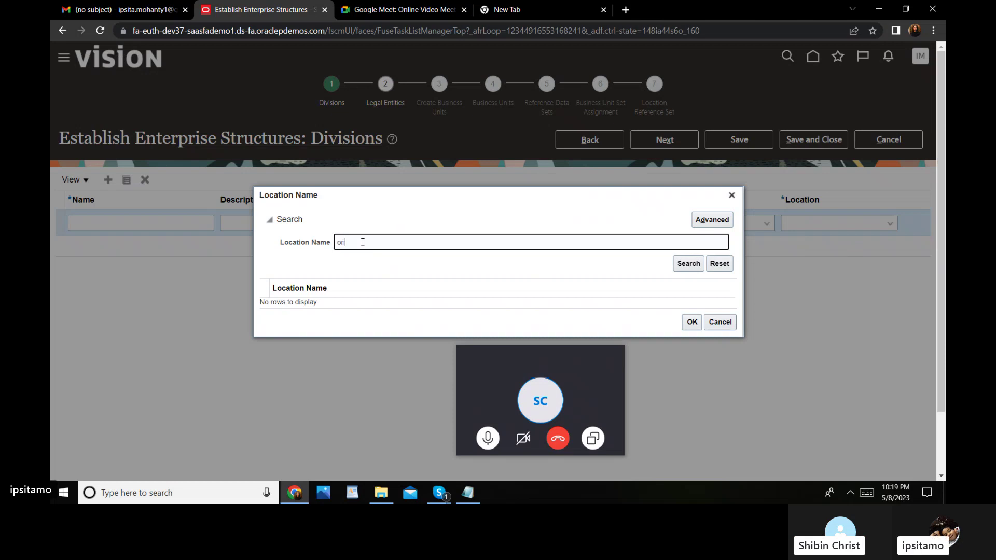
{"action": "type", "text": "issa"}
{"action": "left_click", "coordinate": [692, 263]}
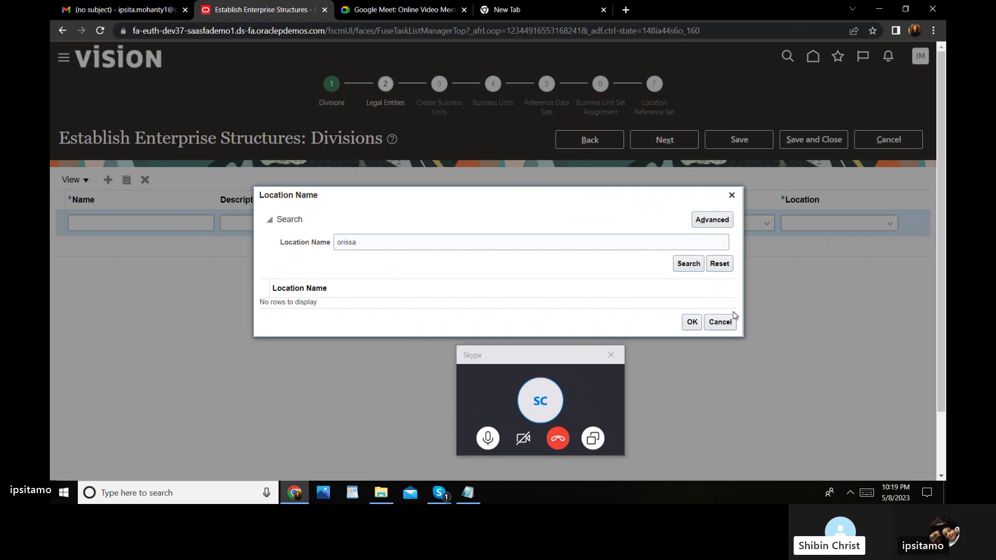
{"action": "left_click", "coordinate": [721, 321]}
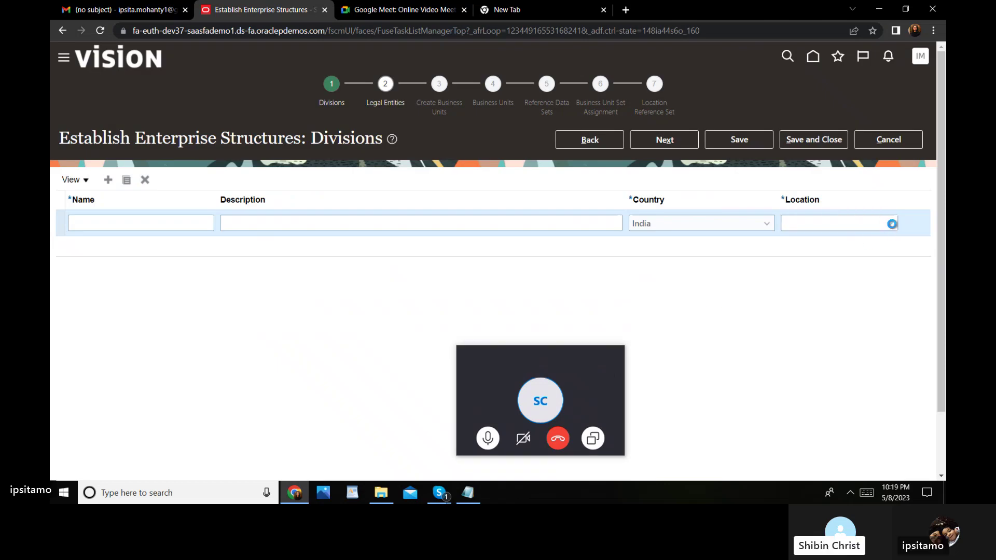
Create a new location named 'ING orissa' with pin code 751015 and address line 'buxi'
{"action": "left_click", "coordinate": [882, 224]}
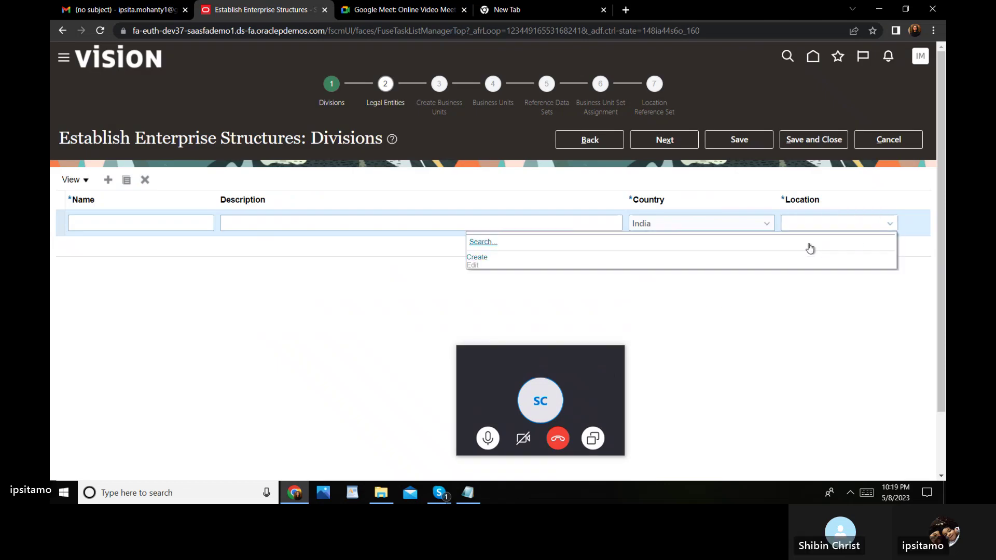
{"action": "left_click", "coordinate": [474, 258]}
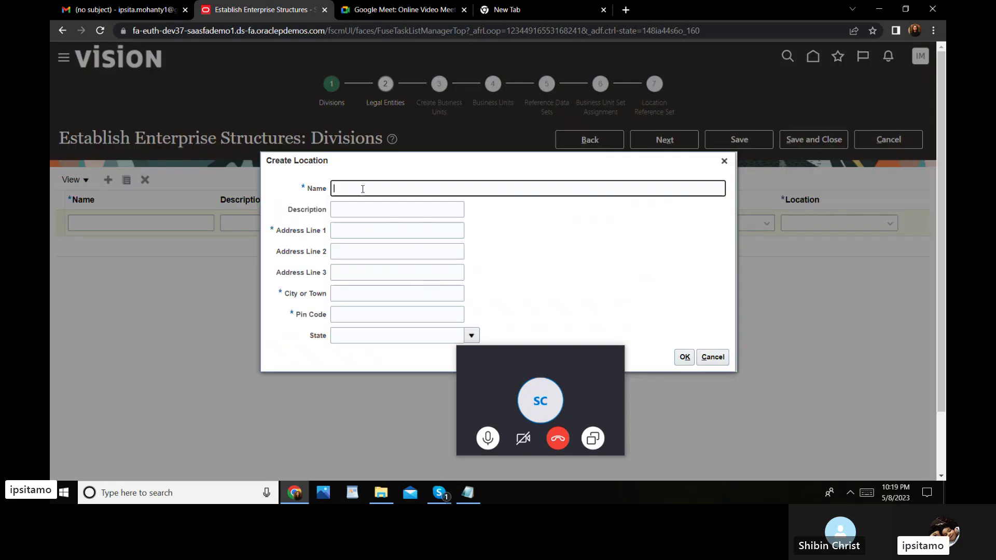
{"action": "type", "text": "O"}
{"action": "key", "text": "BackSpace"}
{"action": "type", "text": "ING orissa"}
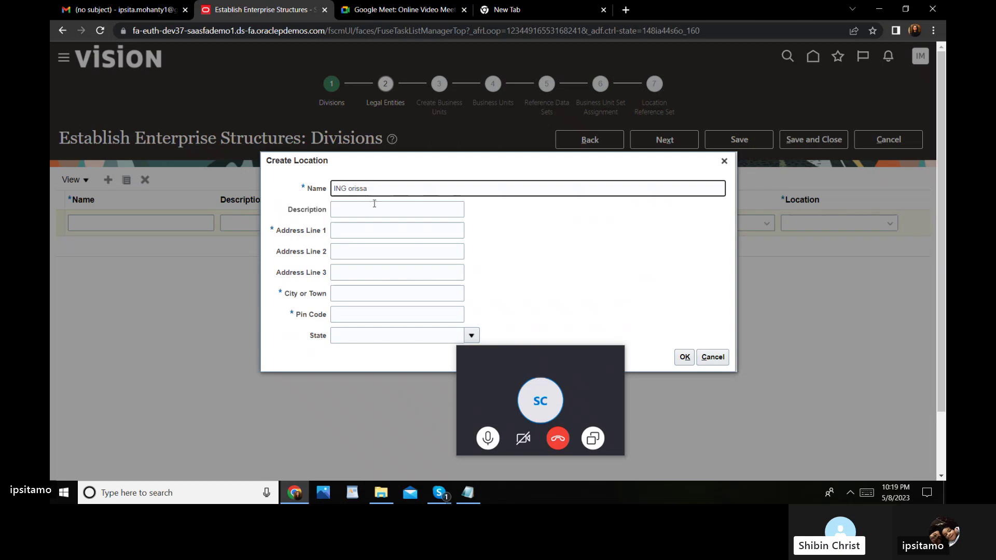
{"action": "left_click", "coordinate": [354, 315]}
{"action": "type", "text": "75"}
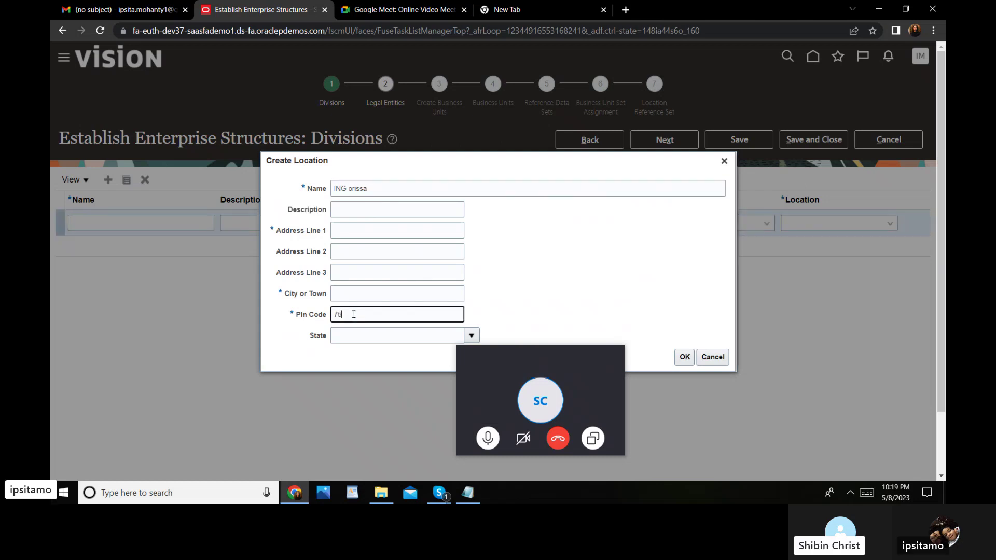
{"action": "type", "text": "1015"}
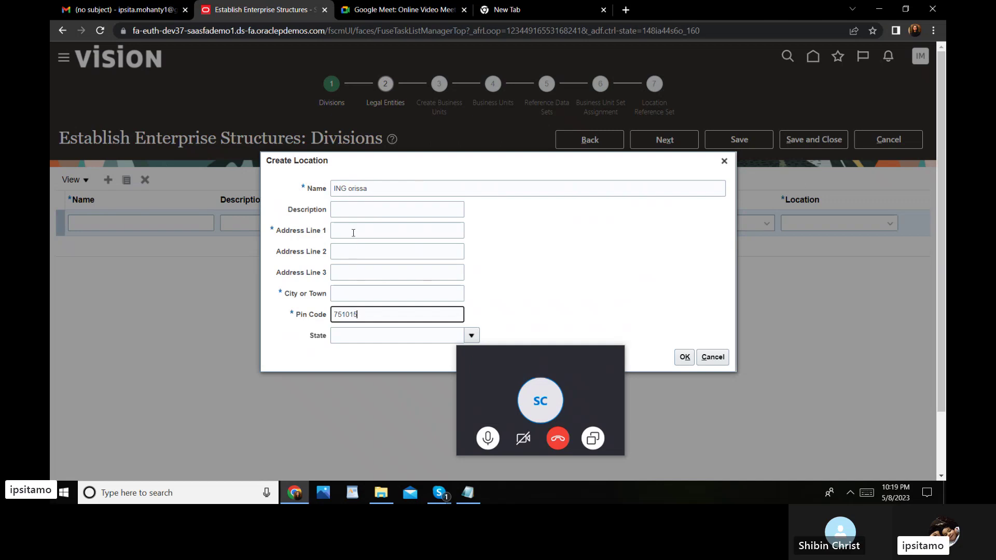
{"action": "left_click", "coordinate": [353, 228]}
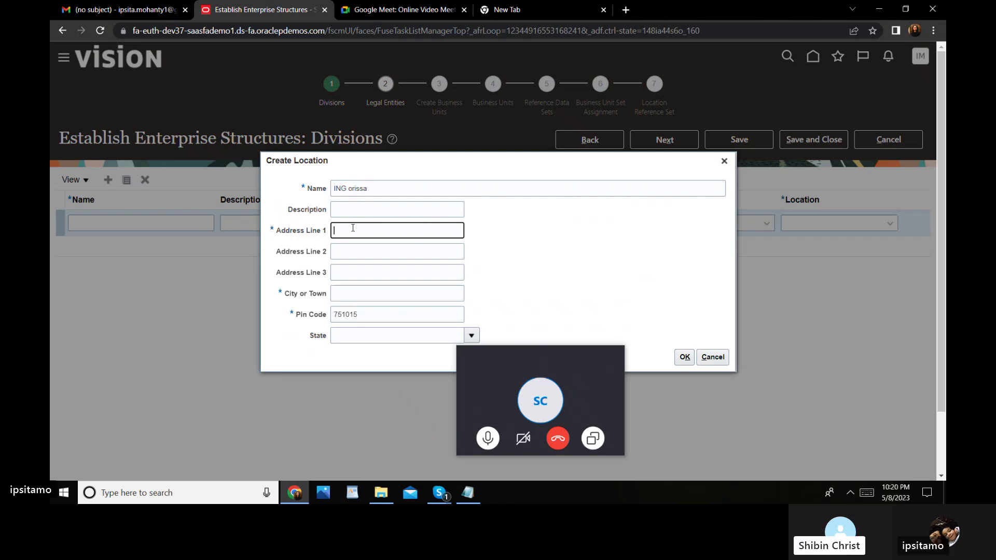
{"action": "type", "text": "b"}
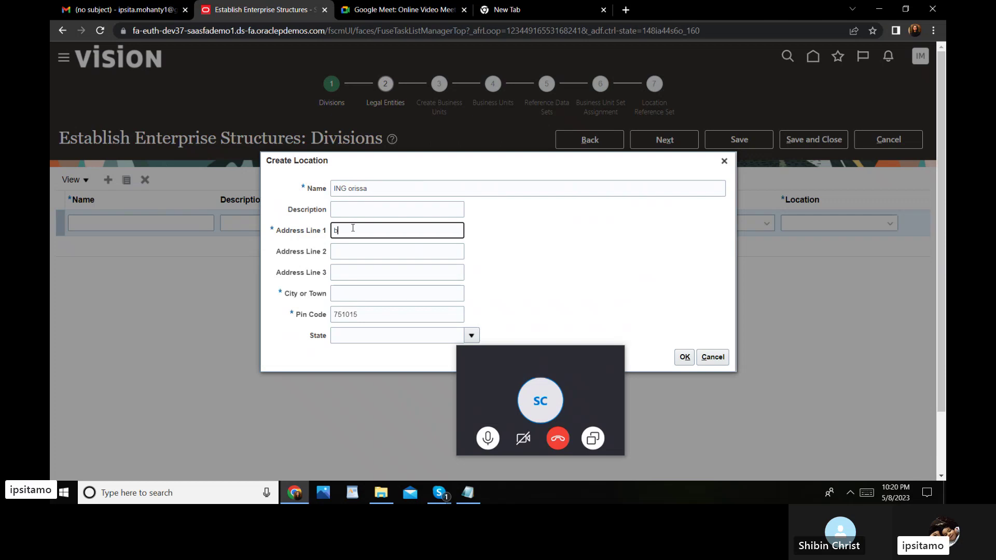
{"action": "type", "text": "uxi"}
Open the State list and switch to the full State search
{"action": "left_click", "coordinate": [470, 335]}
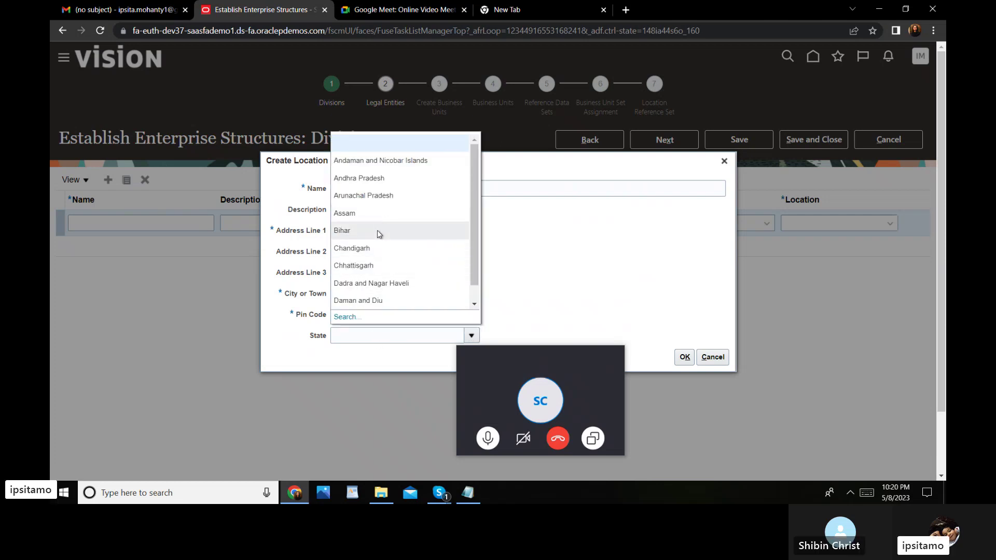
{"action": "scroll", "coordinate": [473, 234], "scroll_direction": "down", "scroll_amount": 1}
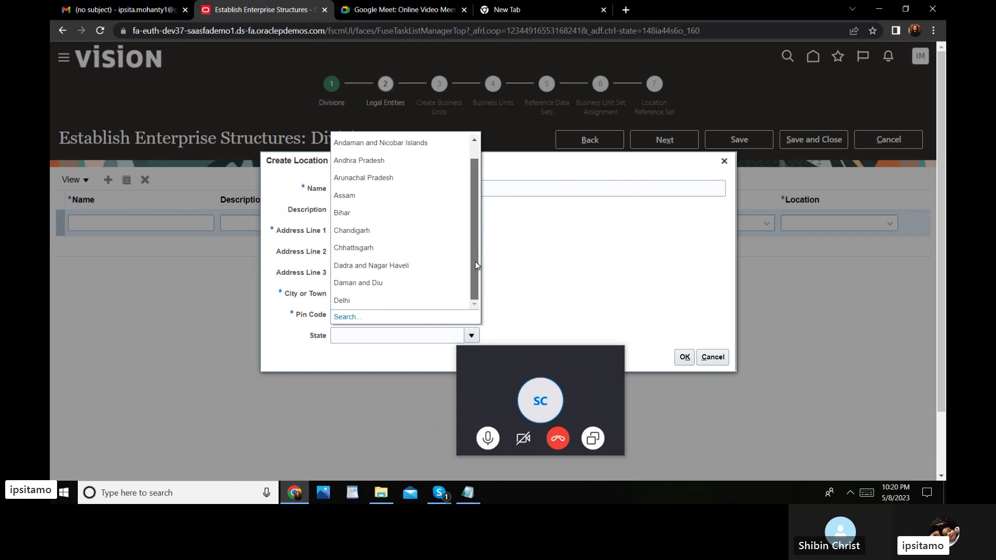
{"action": "scroll", "coordinate": [476, 228], "scroll_direction": "up", "scroll_amount": 1}
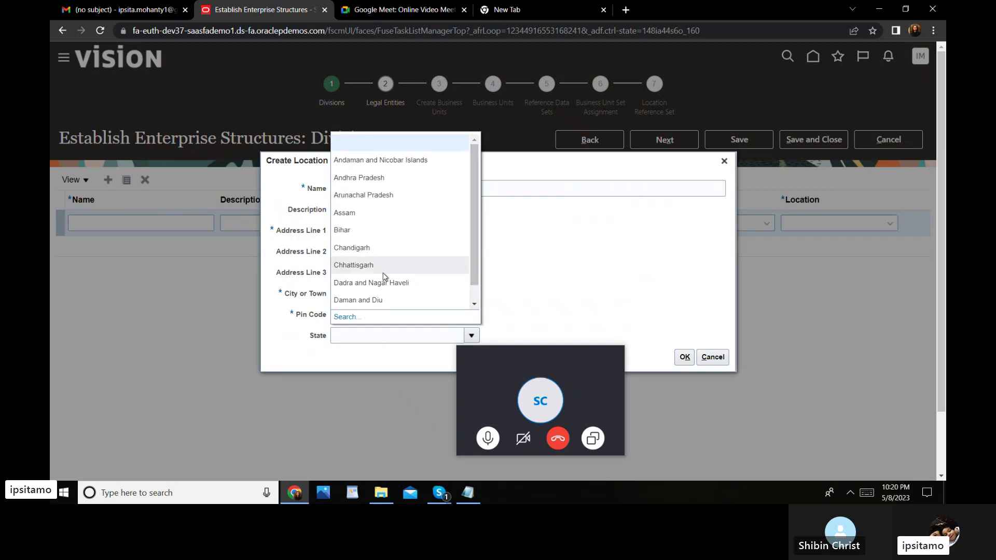
{"action": "left_click", "coordinate": [357, 316]}
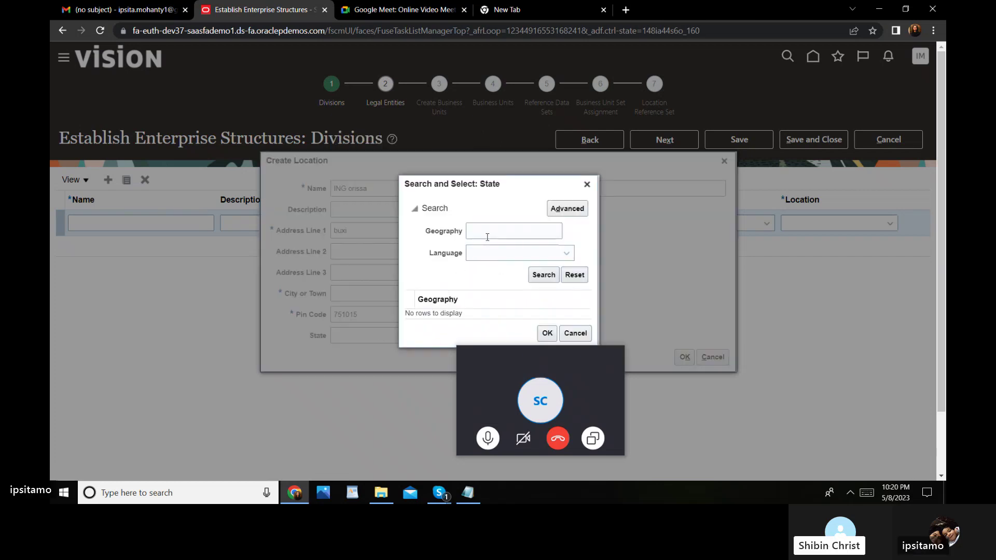
Search states for 'orissa' and choose Orissa as the location's state
{"action": "left_click", "coordinate": [487, 230]}
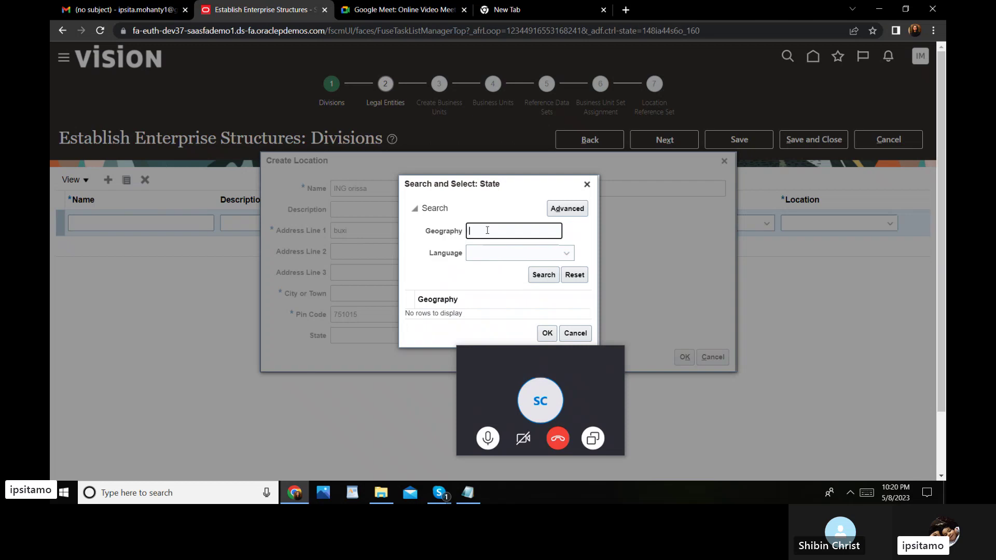
{"action": "type", "text": "orissa"}
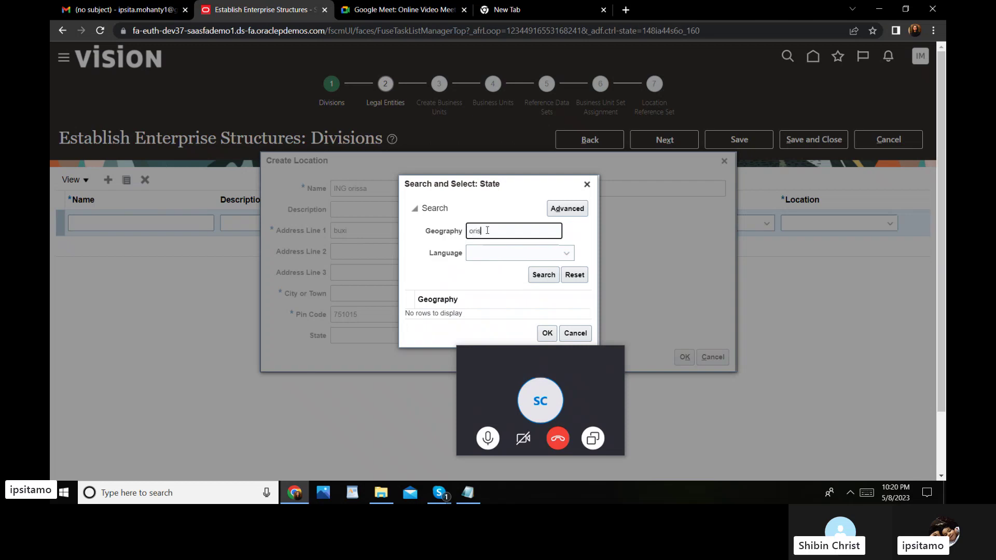
{"action": "left_click", "coordinate": [541, 279]}
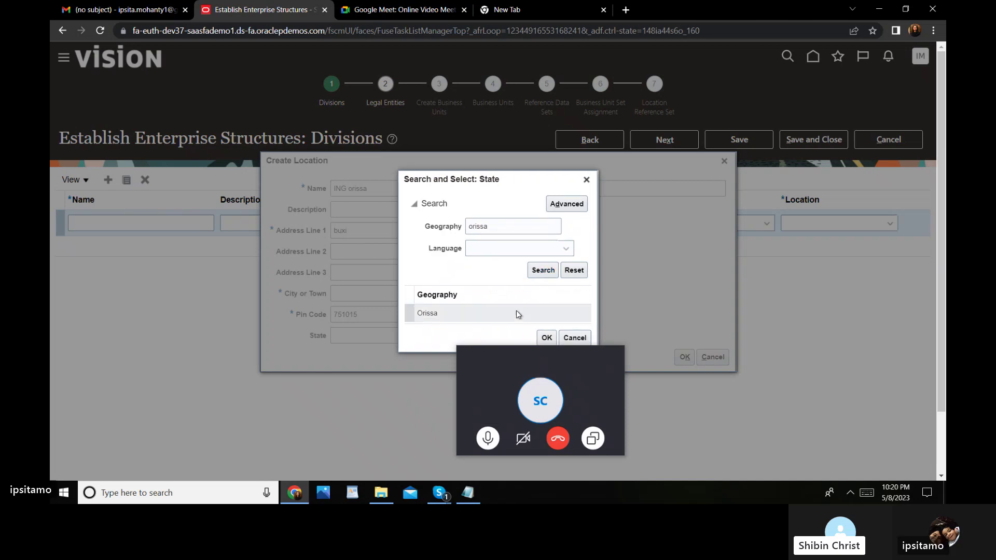
{"action": "left_click", "coordinate": [546, 337]}
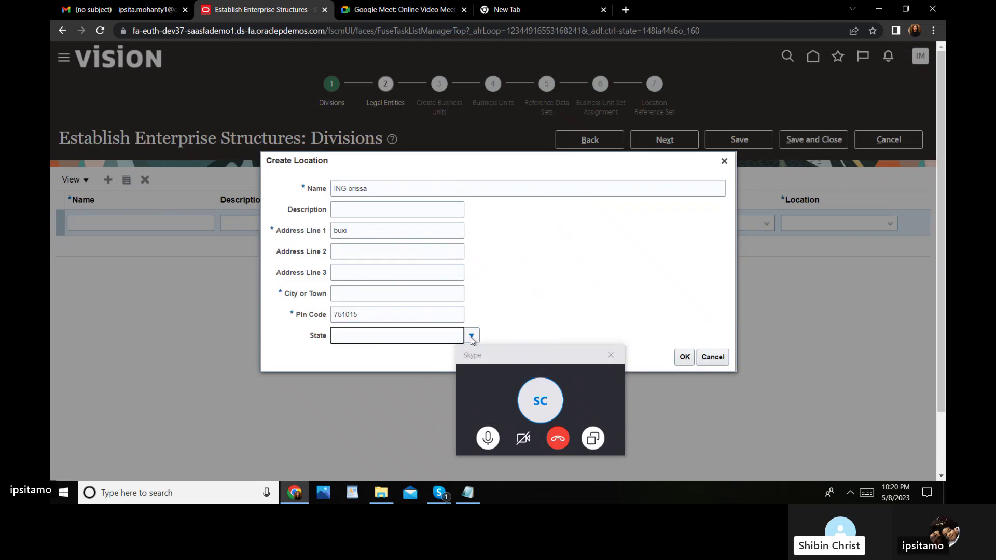
Adjust the pin code and address line, then cancel creating the location
{"action": "left_click", "coordinate": [363, 313]}
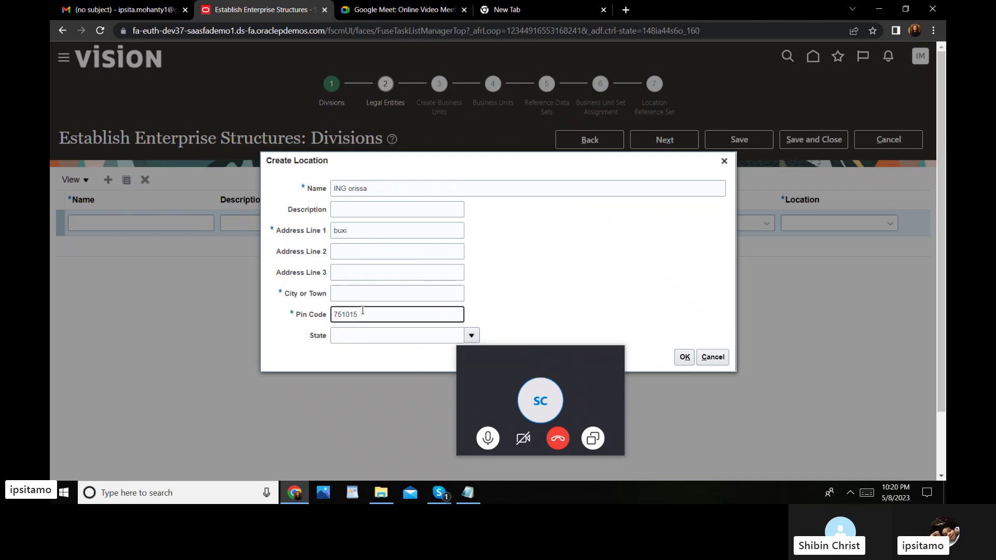
{"action": "key", "text": "BackSpace"}
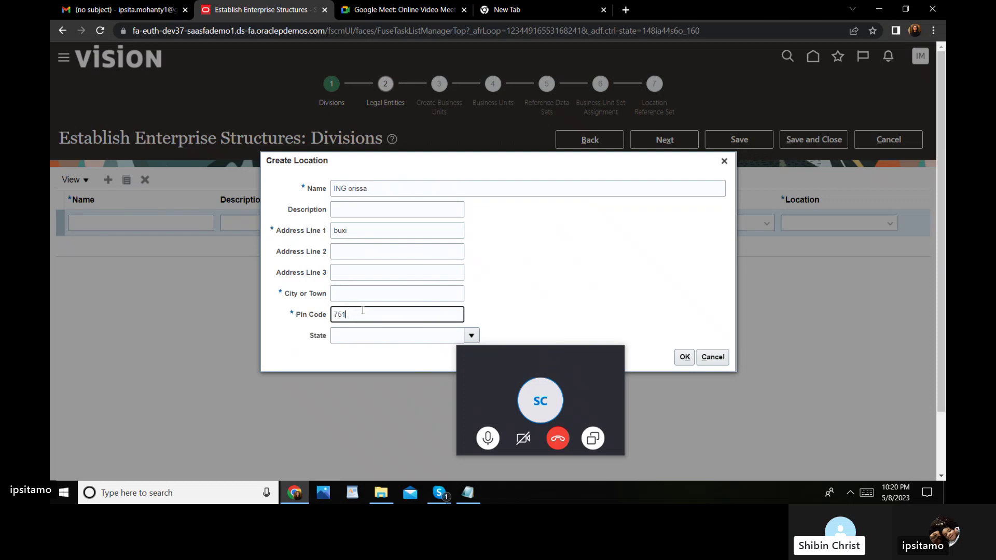
{"action": "left_click", "coordinate": [360, 230]}
{"action": "key", "text": "Home"}
{"action": "type", "text": "baza"}
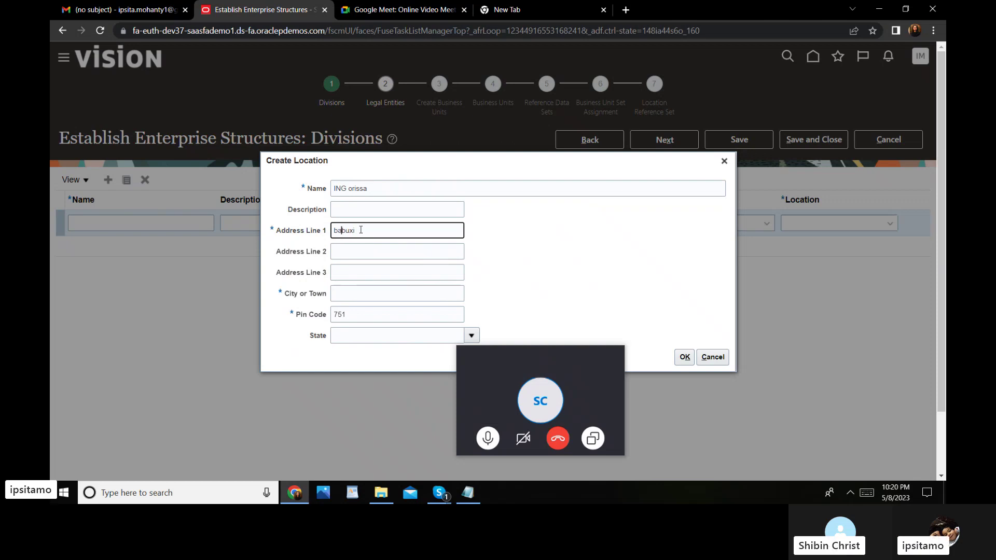
{"action": "type", "text": "r"}
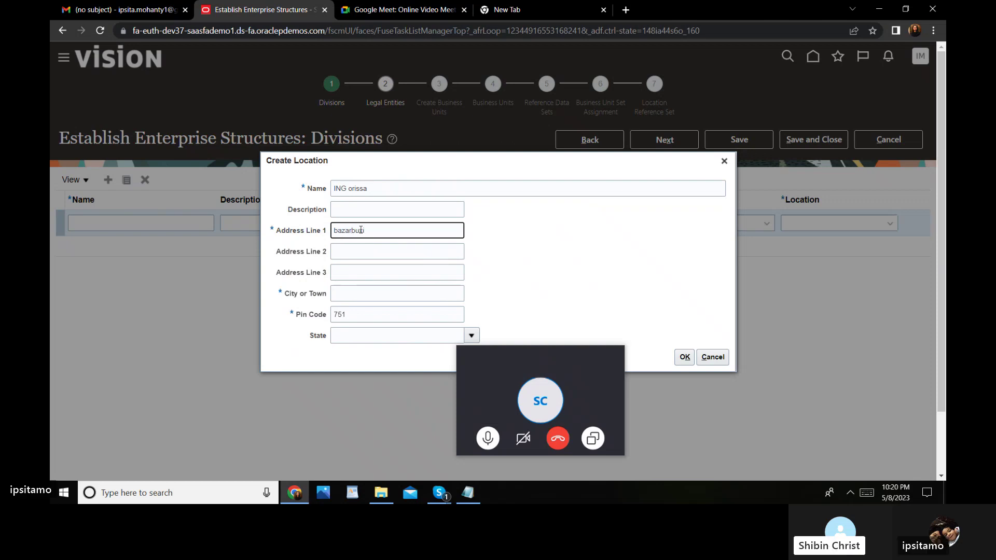
{"action": "key", "text": "BackSpace"}
{"action": "key", "text": "BackSpace"}
{"action": "key", "text": "BackSpace"}
{"action": "key", "text": "BackSpace"}
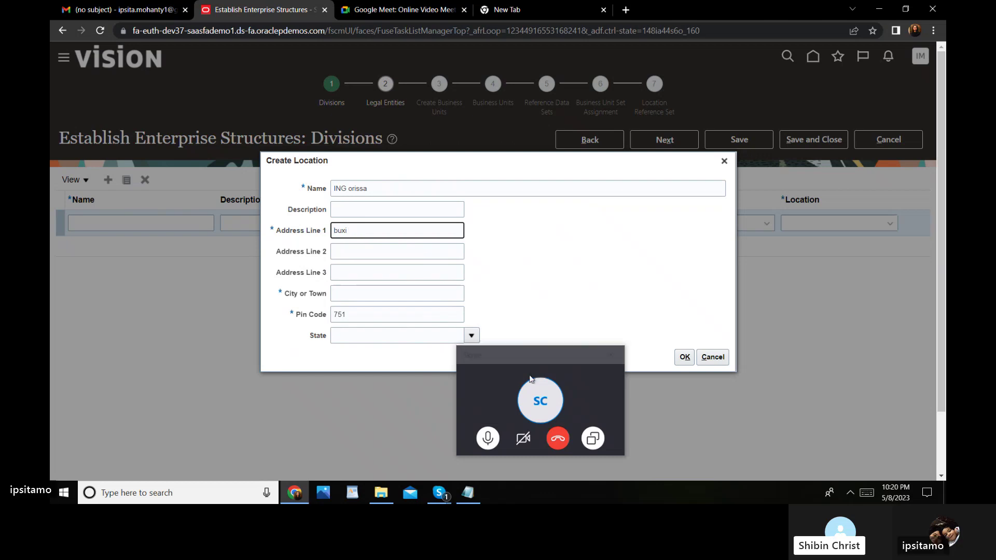
{"action": "left_click", "coordinate": [713, 358]}
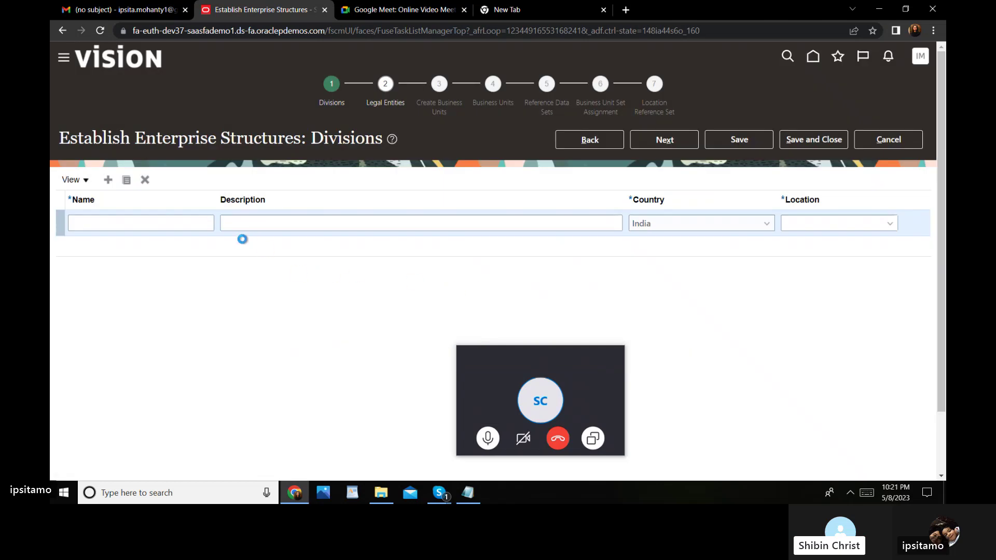
Attempt saving the blank division row, dismiss the required-value errors, and delete the row
{"action": "left_click", "coordinate": [167, 224]}
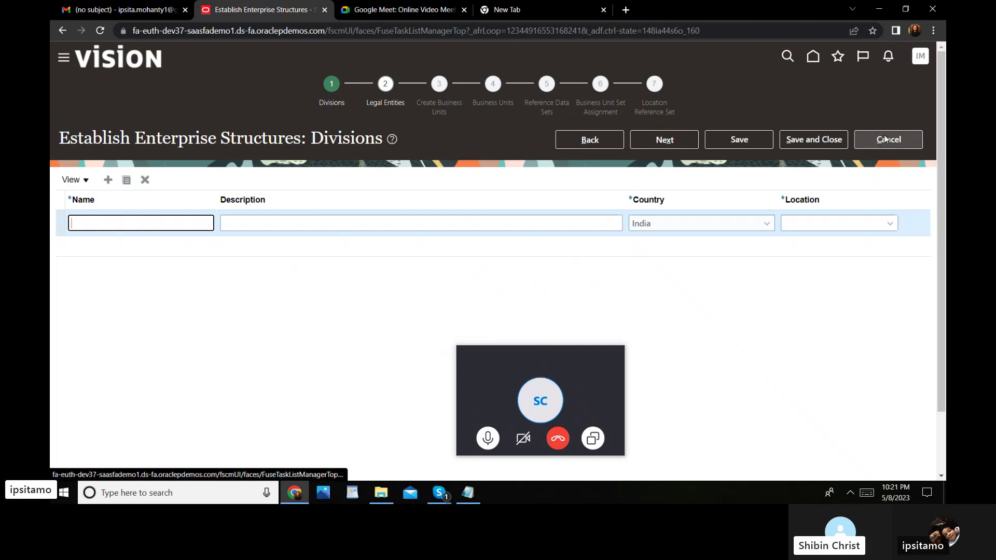
{"action": "left_click", "coordinate": [741, 140]}
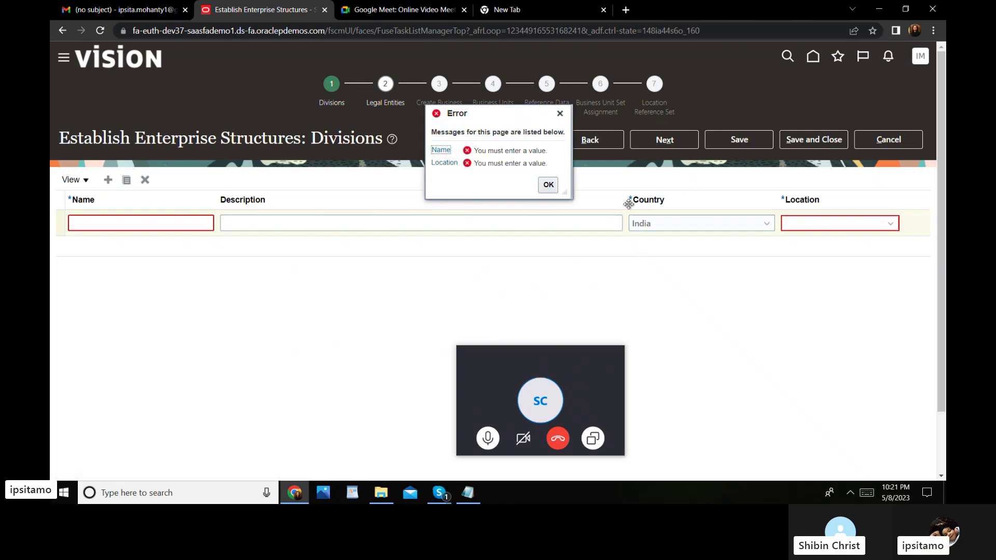
{"action": "left_click", "coordinate": [111, 223]}
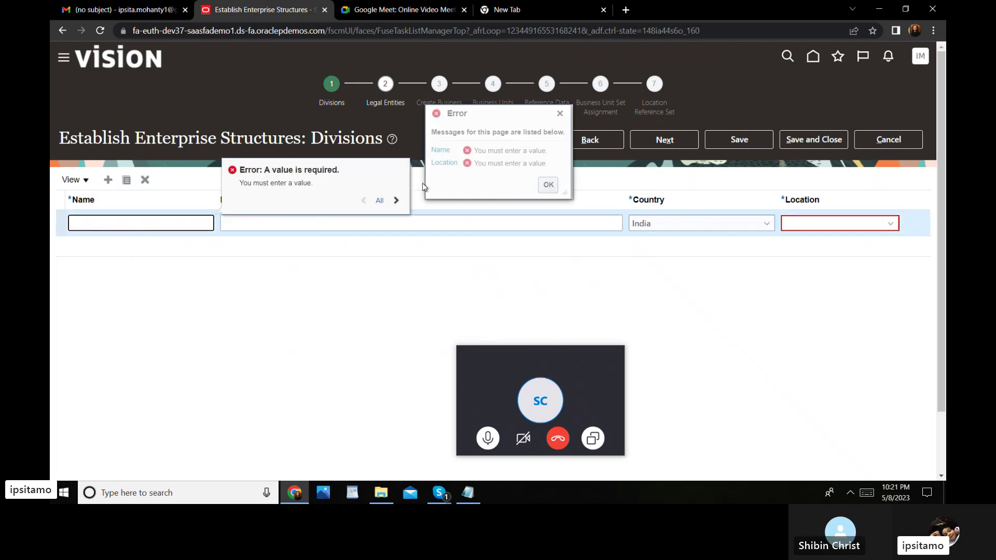
{"action": "left_click", "coordinate": [549, 189]}
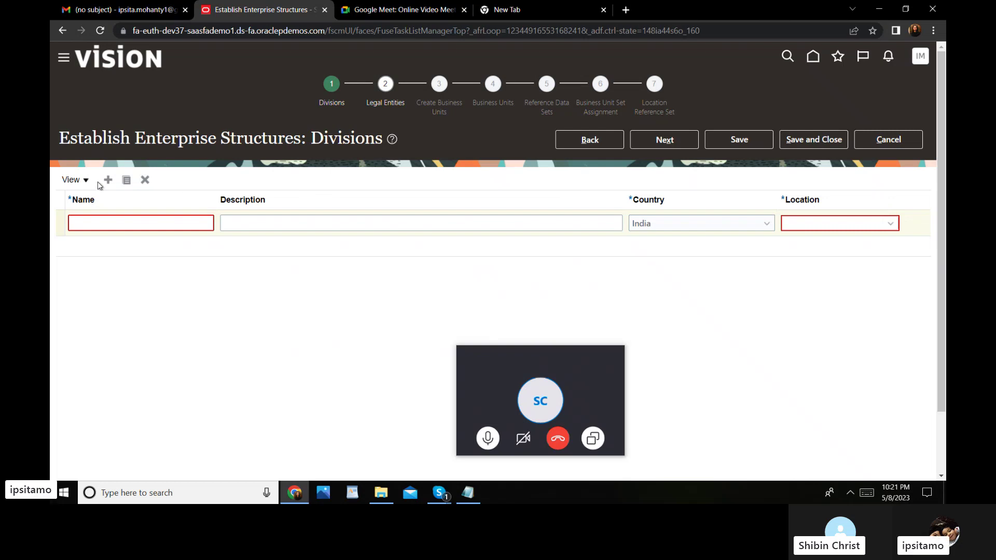
{"action": "left_click", "coordinate": [145, 180]}
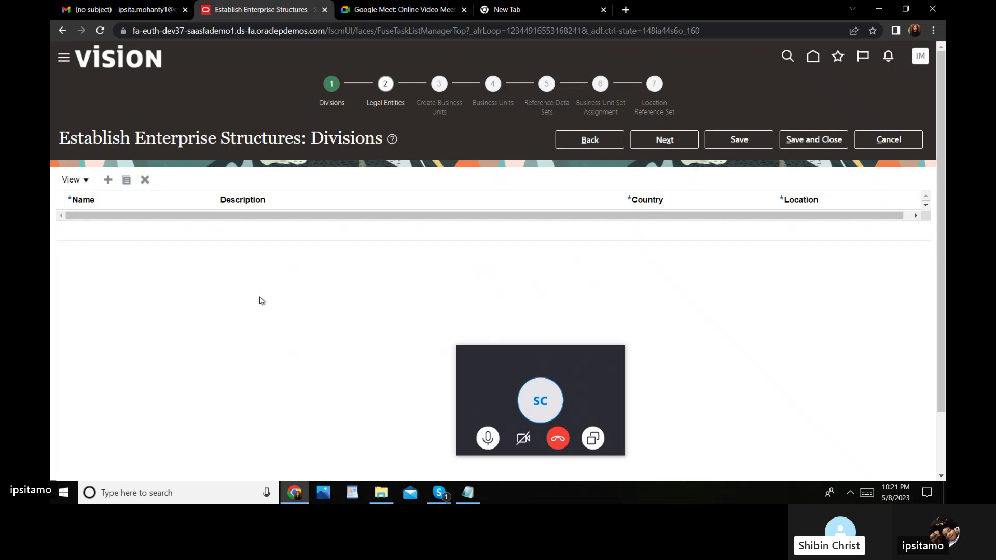
Save and close the setup, then reopen ING Vyasa and return to Divisions
{"action": "left_click", "coordinate": [814, 139]}
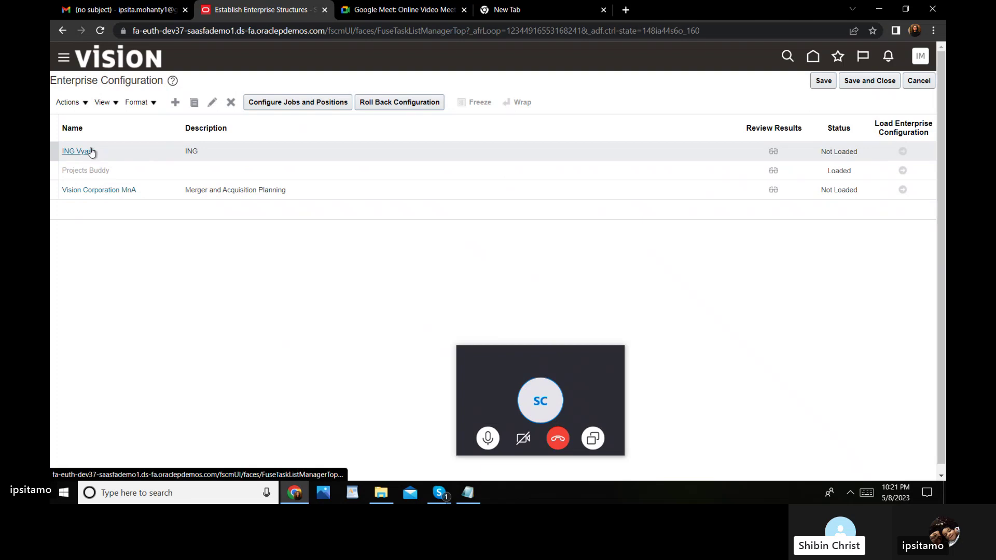
{"action": "left_click", "coordinate": [91, 152]}
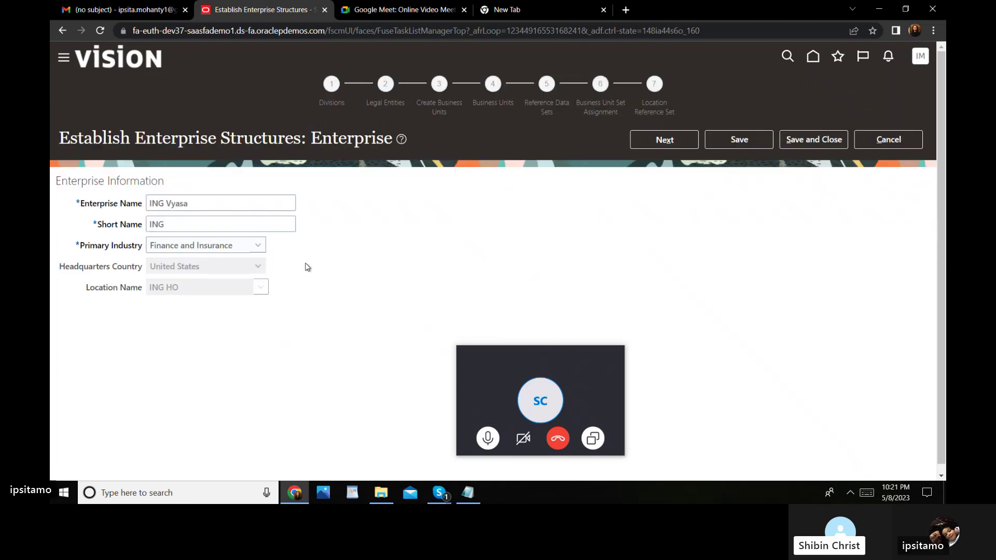
{"action": "left_click", "coordinate": [673, 139]}
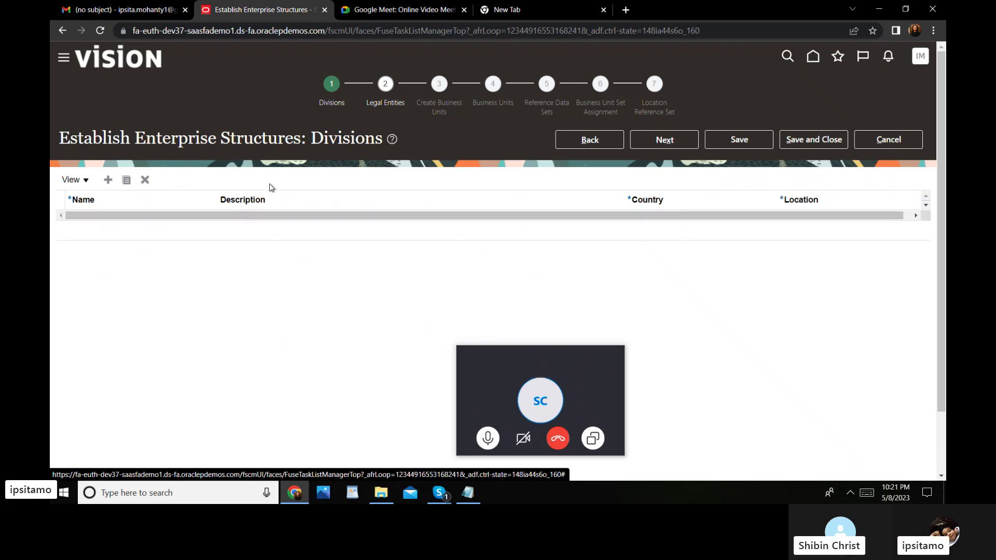
Dismiss the no-row-selected warning and cancel the setup, discarding unsaved changes
{"action": "left_click", "coordinate": [148, 183]}
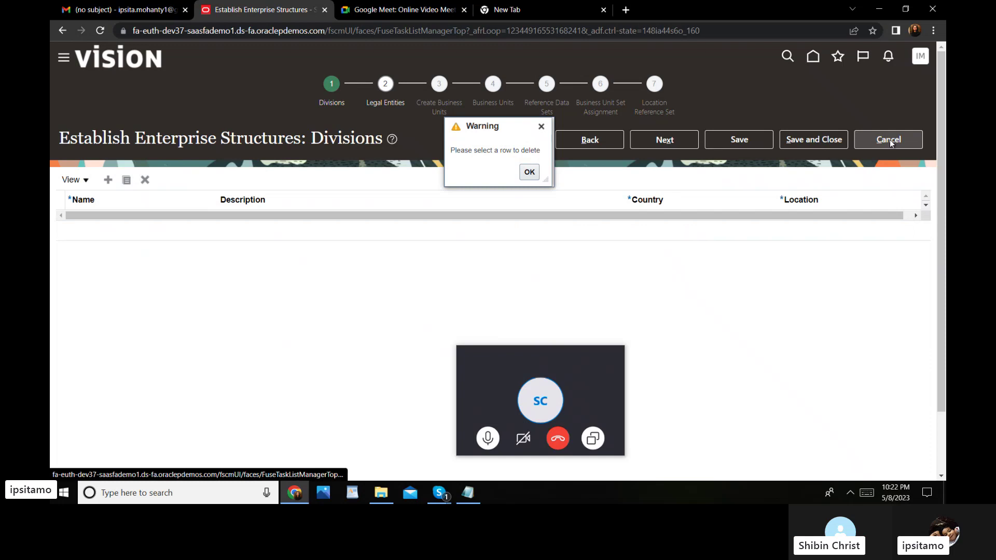
{"action": "left_click", "coordinate": [528, 172]}
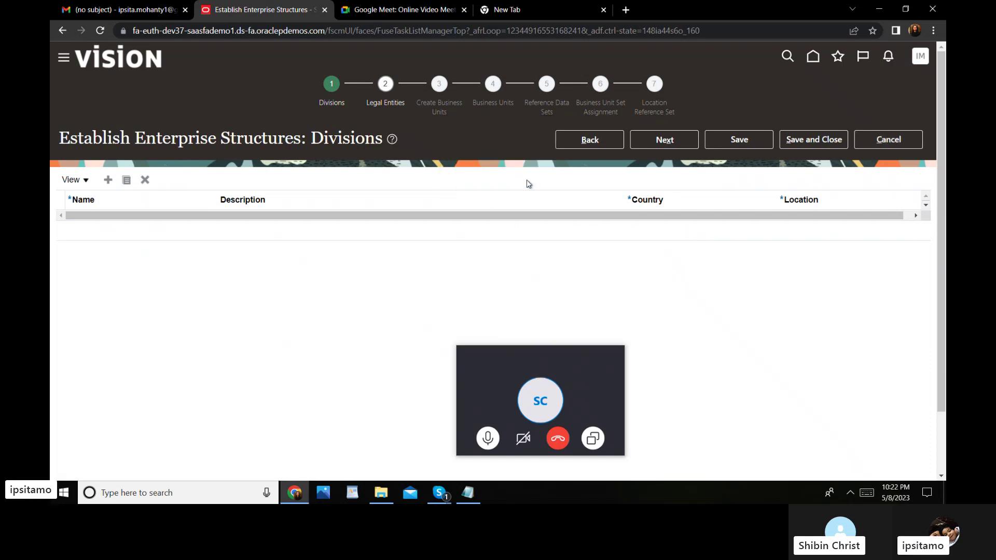
{"action": "left_click", "coordinate": [886, 142]}
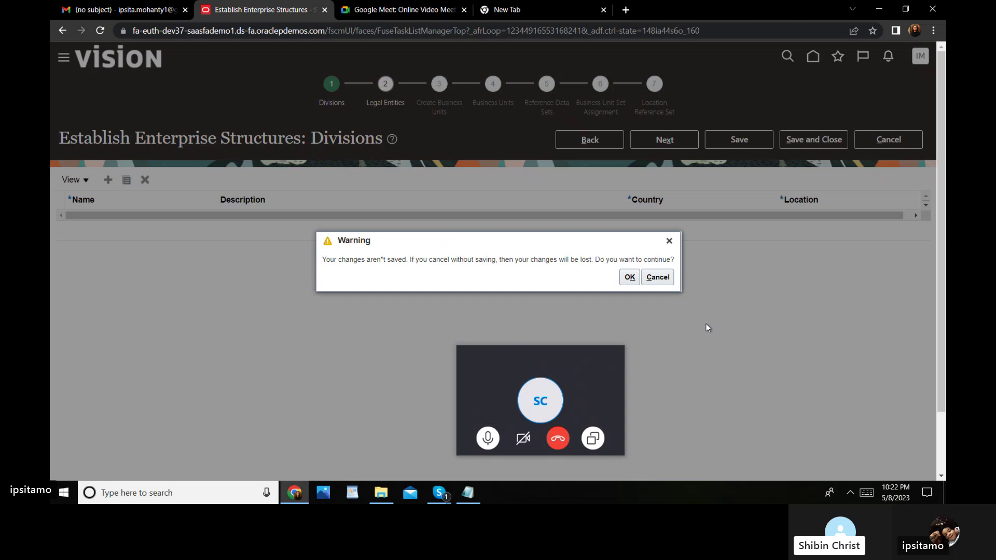
{"action": "left_click", "coordinate": [630, 278]}
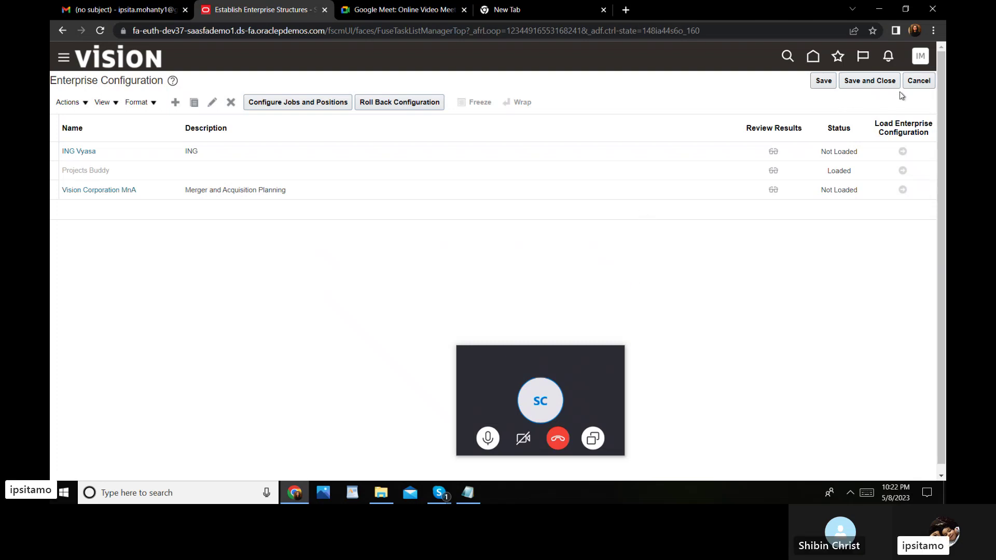
Leave Enterprise Configuration and launch Manage Geographies from the Enterprise Profile tasks
{"action": "left_click", "coordinate": [916, 82]}
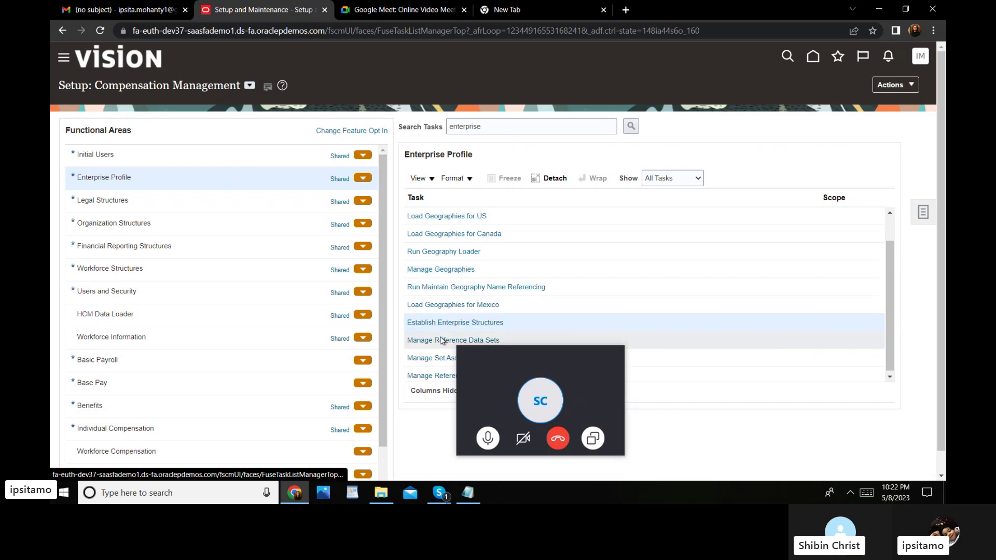
{"action": "left_click", "coordinate": [478, 385]}
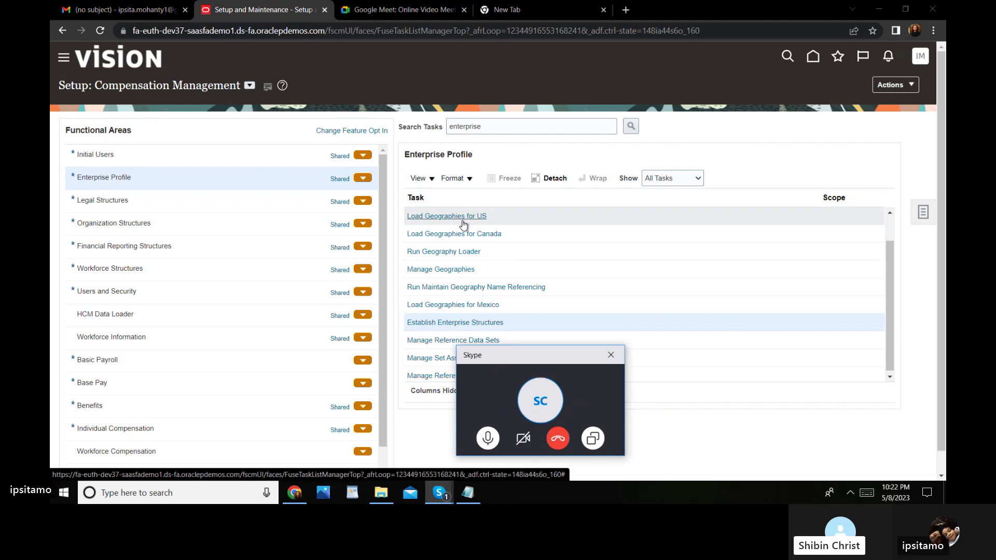
{"action": "left_click", "coordinate": [447, 269]}
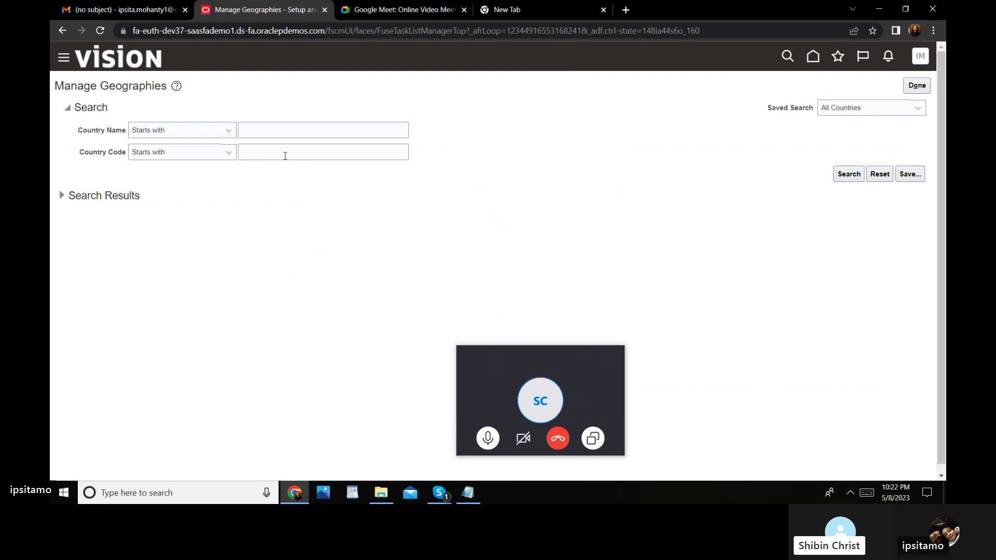
Search geographies for countries starting with 'IND' and open India's details
{"action": "left_click", "coordinate": [259, 131]}
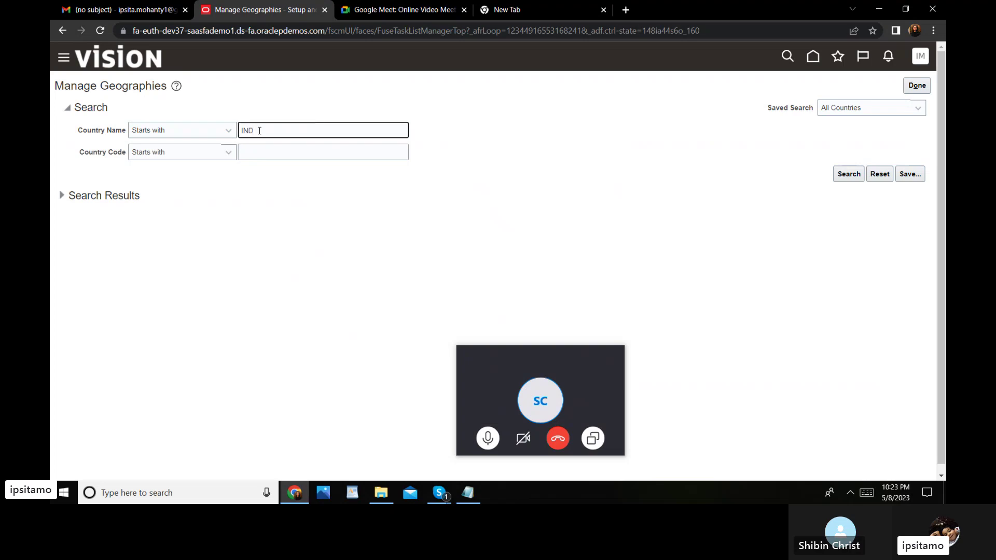
{"action": "left_click", "coordinate": [255, 150]}
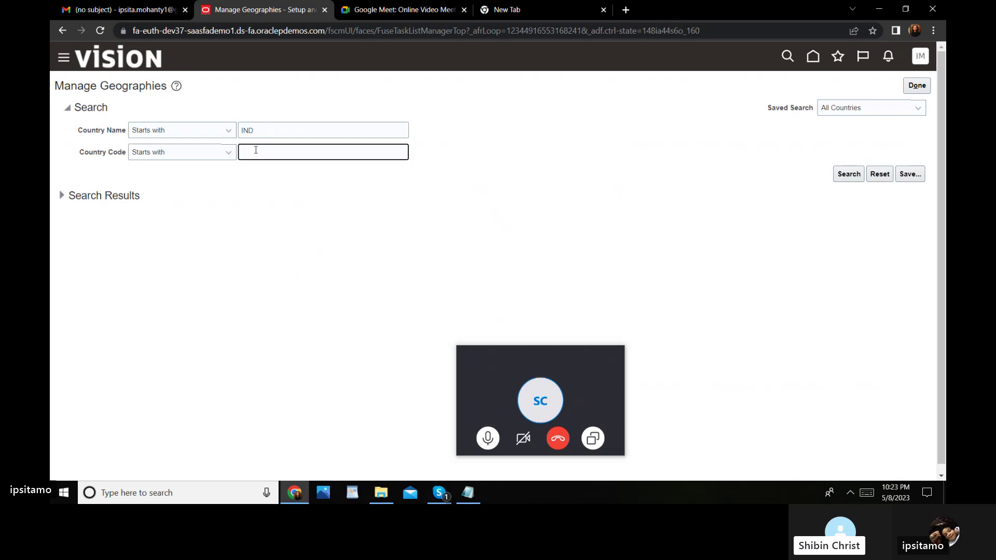
{"action": "left_click", "coordinate": [854, 176]}
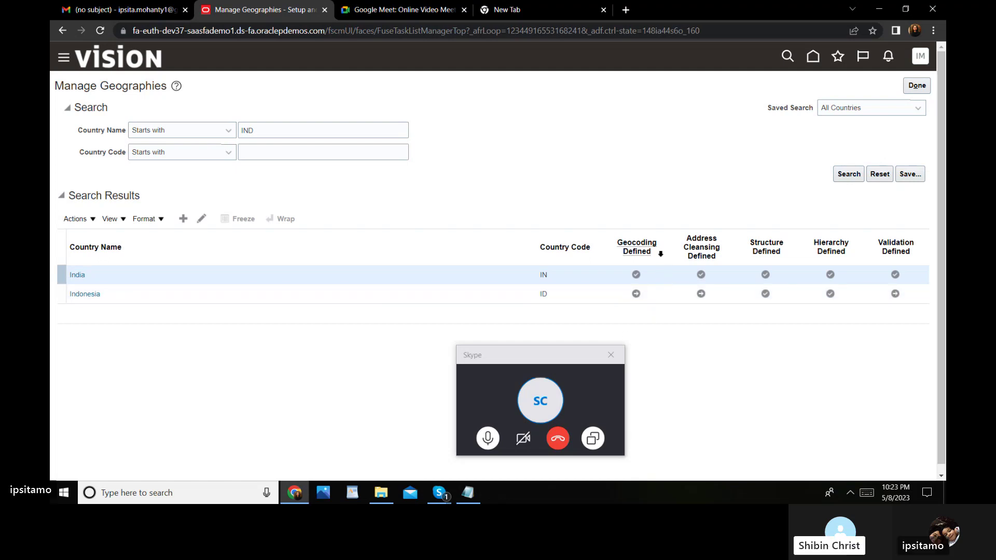
{"action": "left_click", "coordinate": [78, 274]}
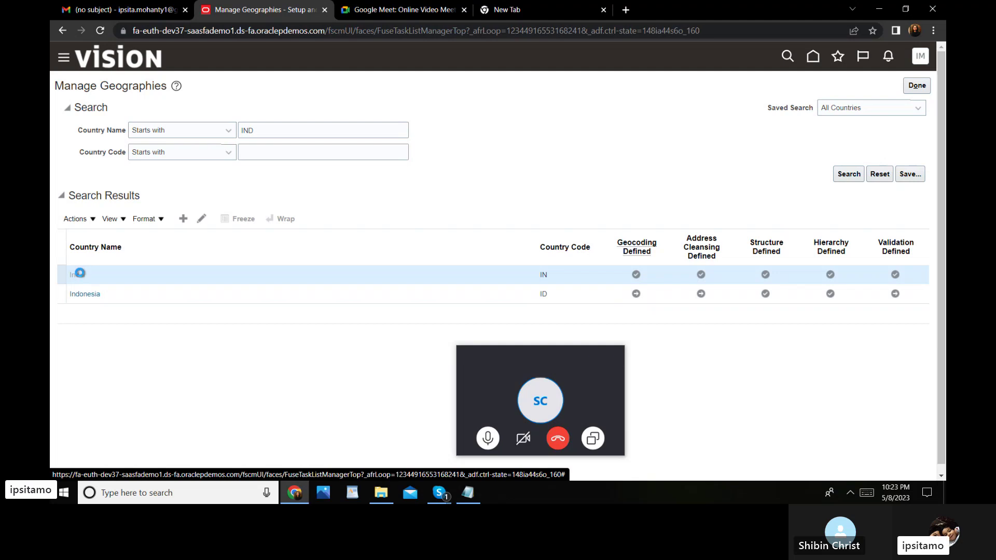
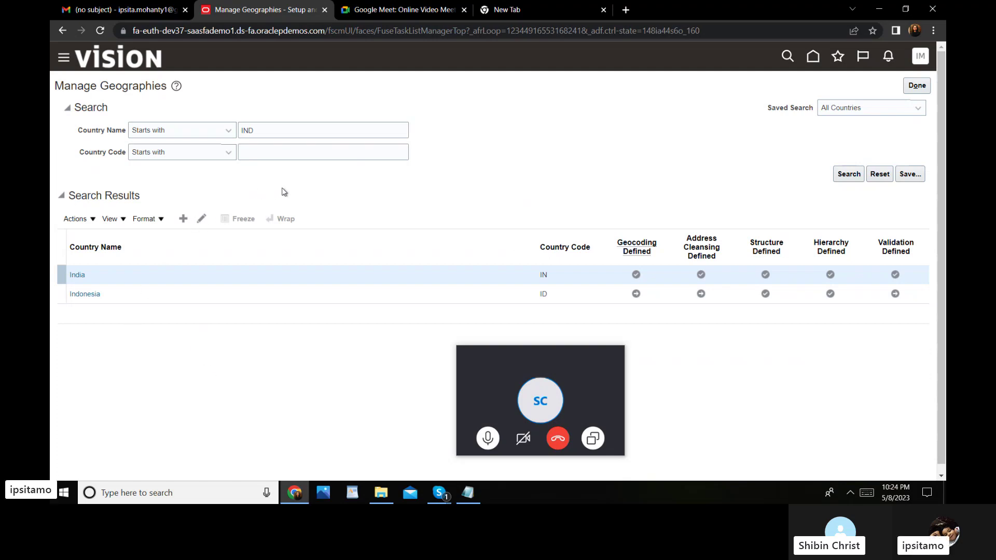
Open India's geography structure with its State, County, Town and Zip levels
{"action": "left_click", "coordinate": [95, 219]}
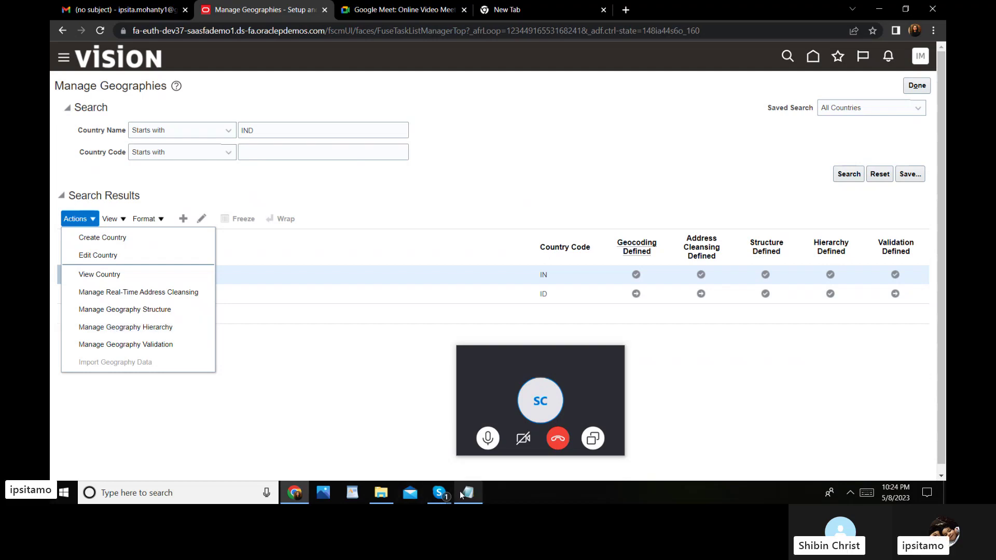
{"action": "mouse_move", "coordinate": [458, 497]}
{"action": "mouse_move", "coordinate": [445, 466]}
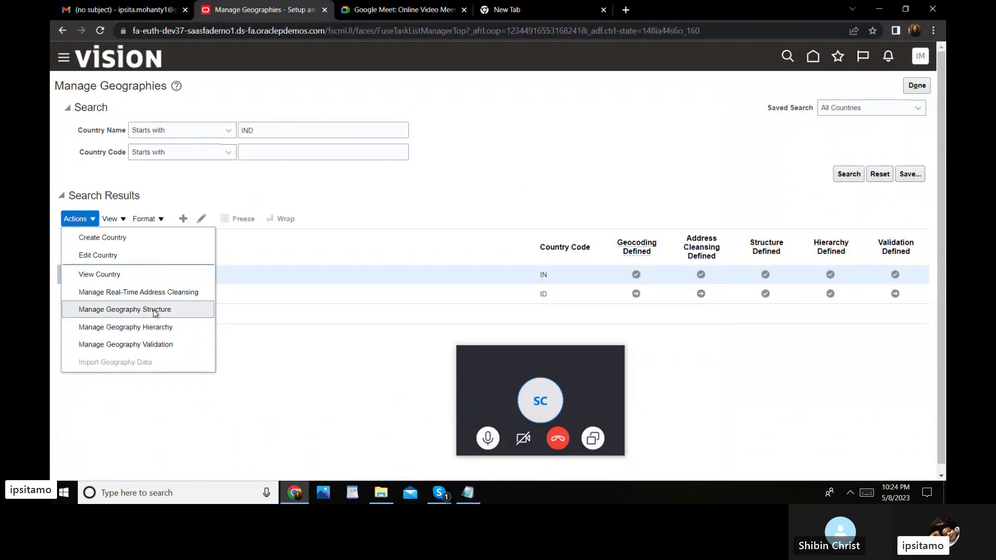
{"action": "left_click", "coordinate": [154, 310]}
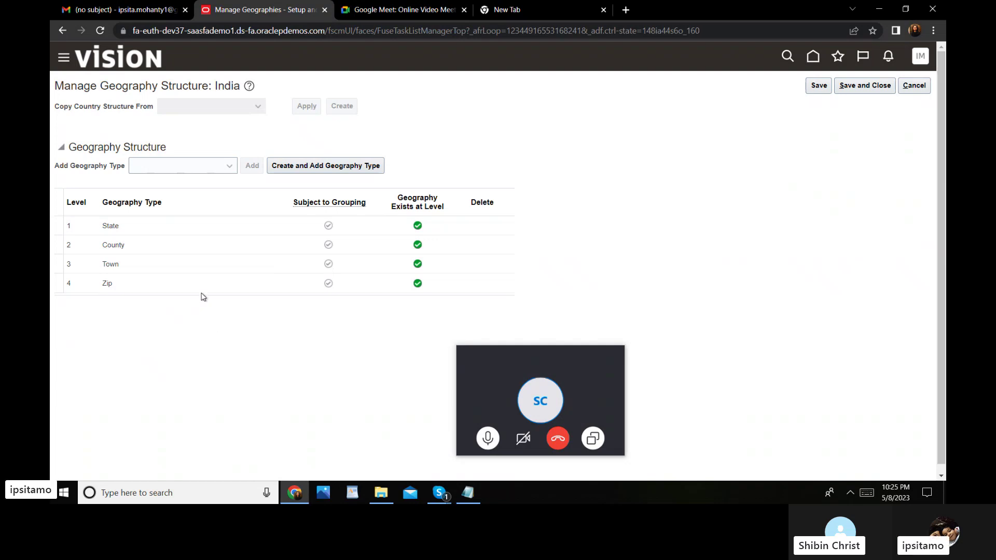
{"action": "left_click", "coordinate": [304, 171]}
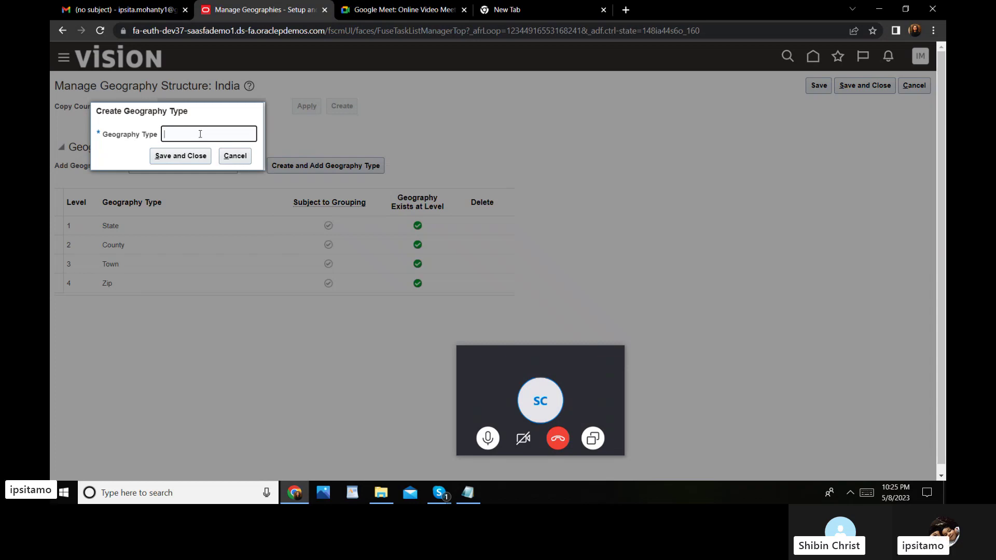
Add a SAMPLE geography type, then delete the Sample level and cancel without saving
{"action": "type", "text": "SAMPLE"}
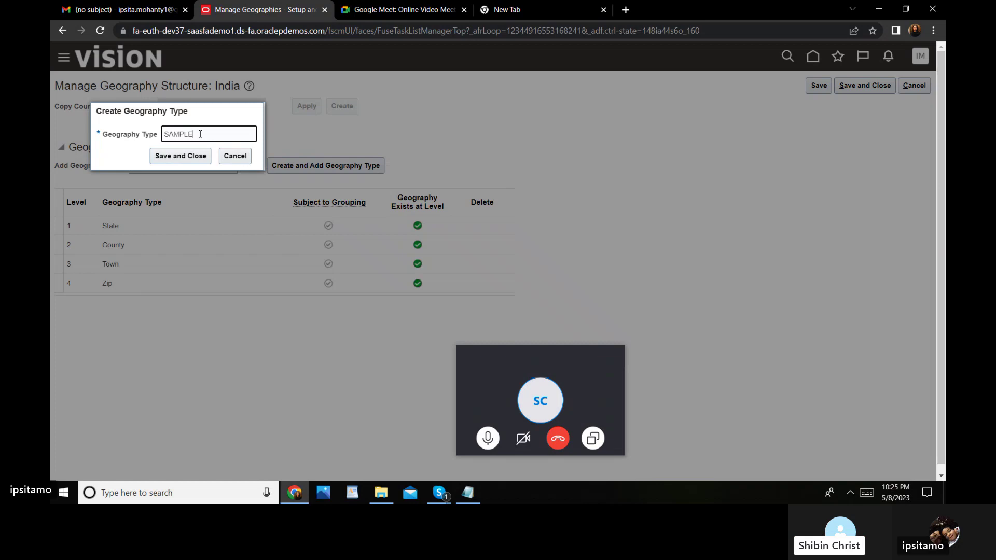
{"action": "left_click", "coordinate": [194, 157]}
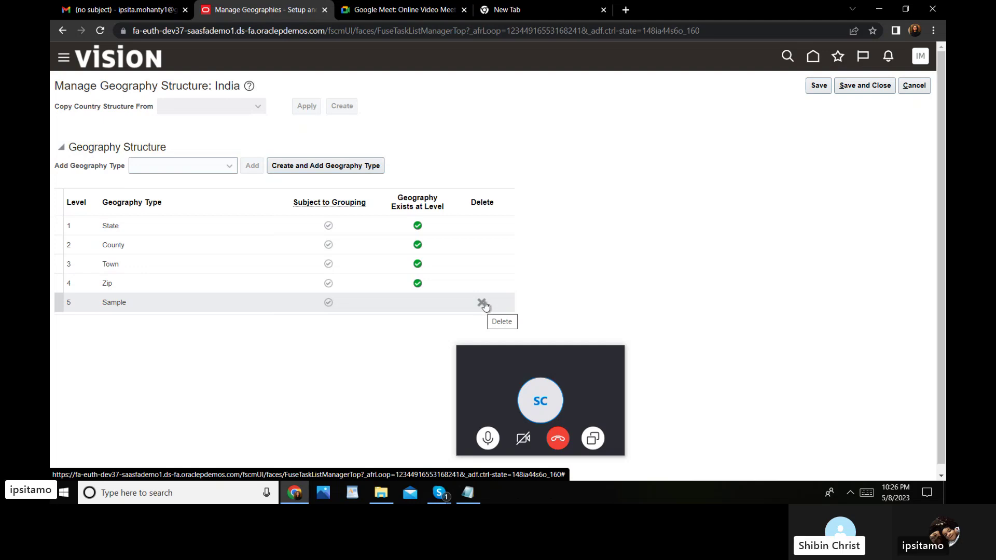
{"action": "left_click", "coordinate": [482, 304]}
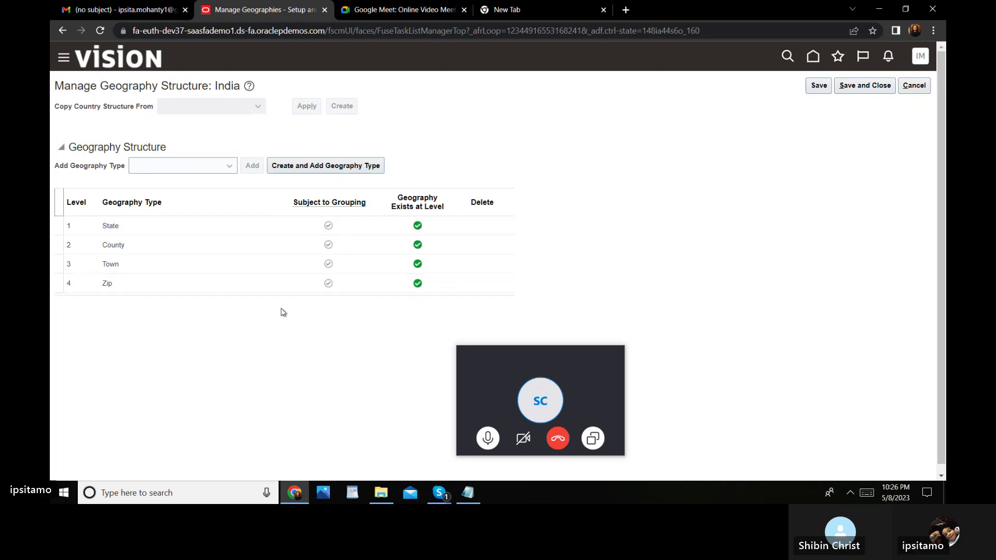
{"action": "left_click", "coordinate": [919, 84]}
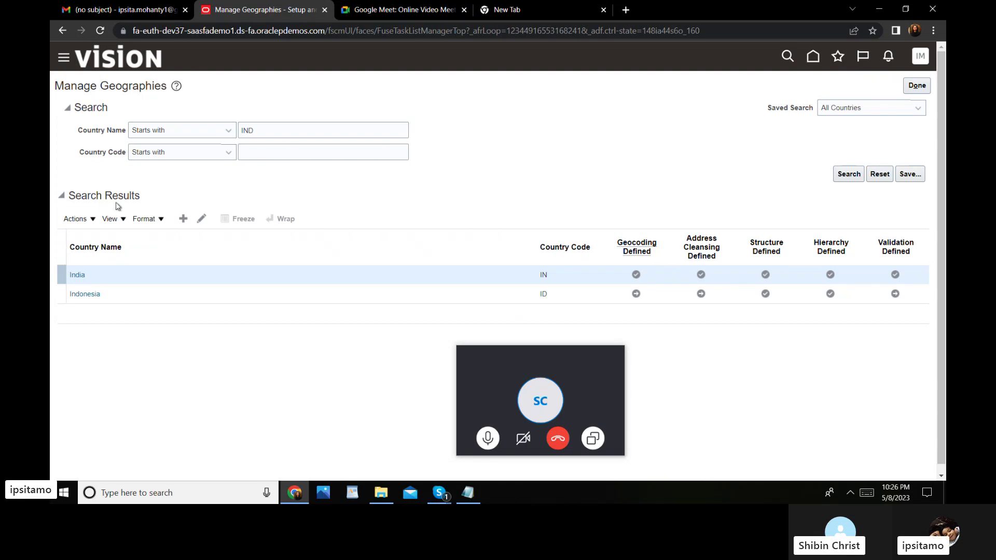
Open India's geography hierarchy and go to the Orissa state's detail page
{"action": "left_click", "coordinate": [95, 220]}
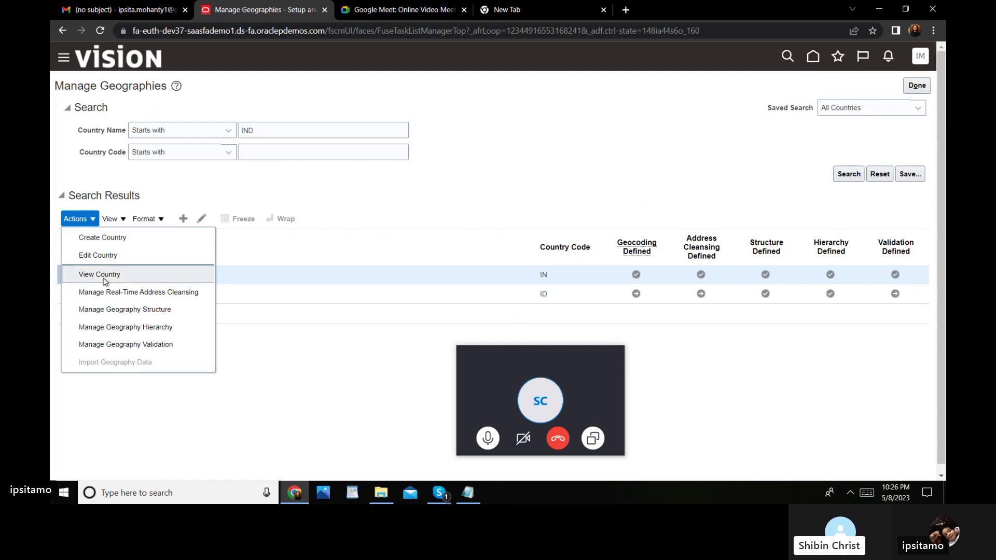
{"action": "left_click", "coordinate": [109, 327]}
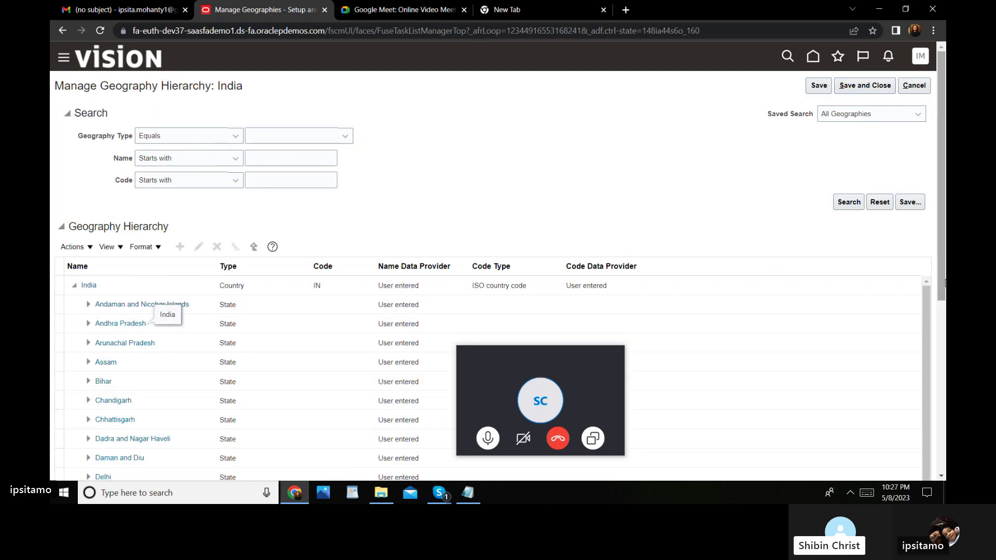
{"action": "left_click_drag", "start_coordinate": [924, 297], "coordinate": [944, 451]}
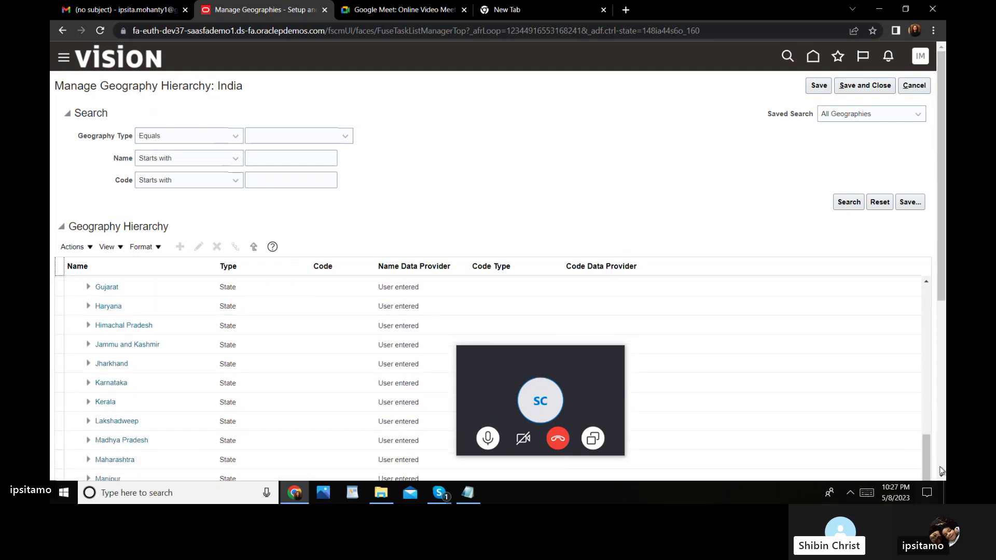
{"action": "left_click_drag", "start_coordinate": [939, 284], "coordinate": [940, 391]}
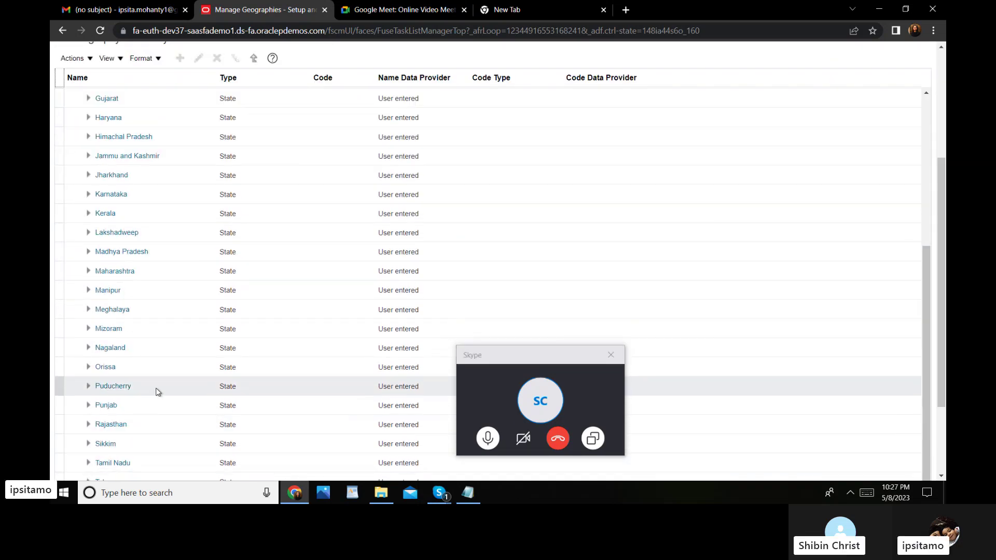
{"action": "left_click", "coordinate": [108, 367]}
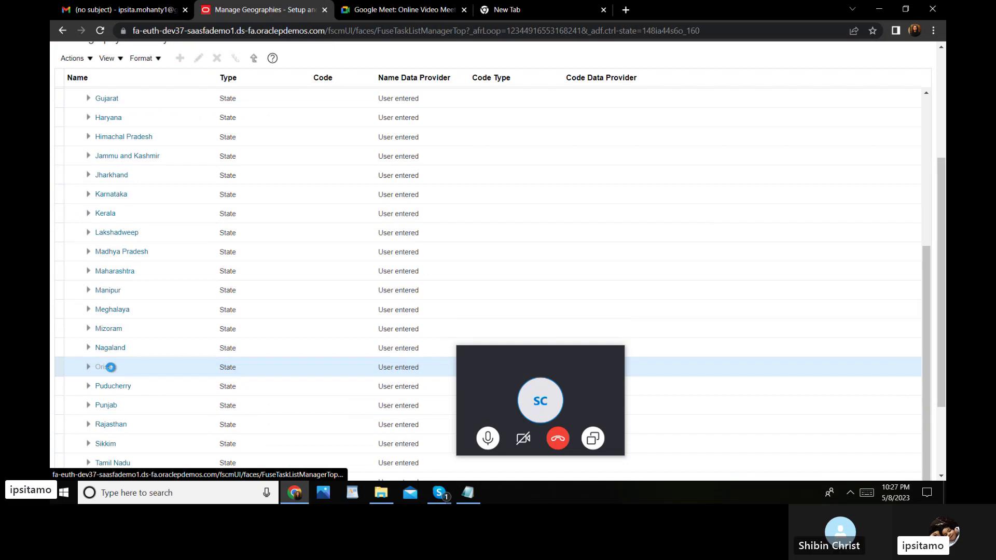
{"action": "scroll", "coordinate": [111, 368], "scroll_direction": "down", "scroll_amount": 2}
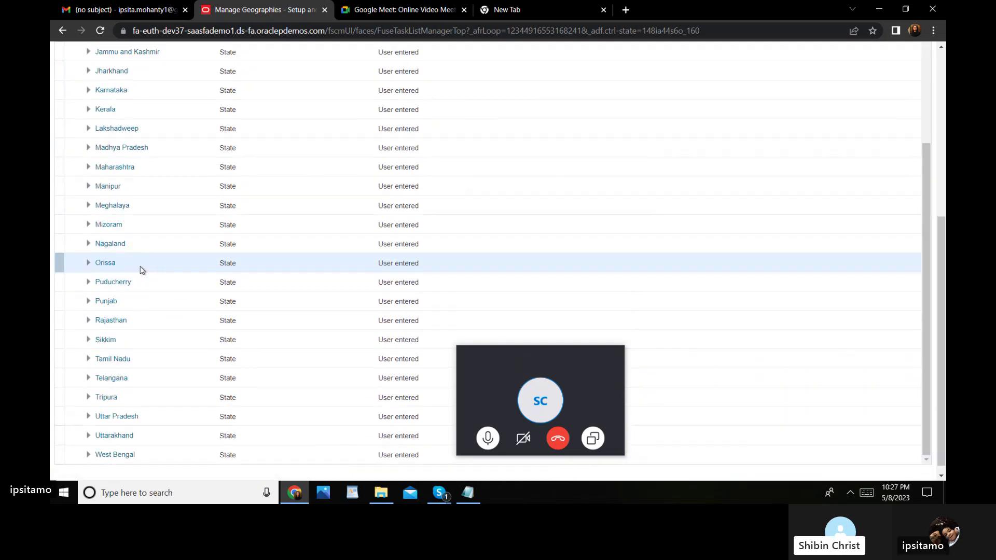
{"action": "left_click", "coordinate": [108, 263]}
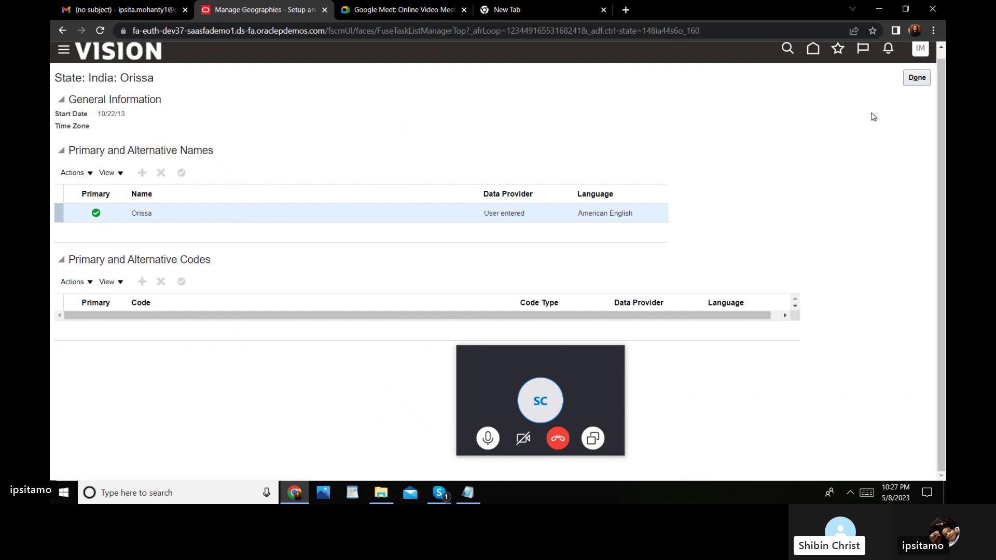
Return to India's geography hierarchy and expand Orissa to list its counties
{"action": "left_click", "coordinate": [917, 79]}
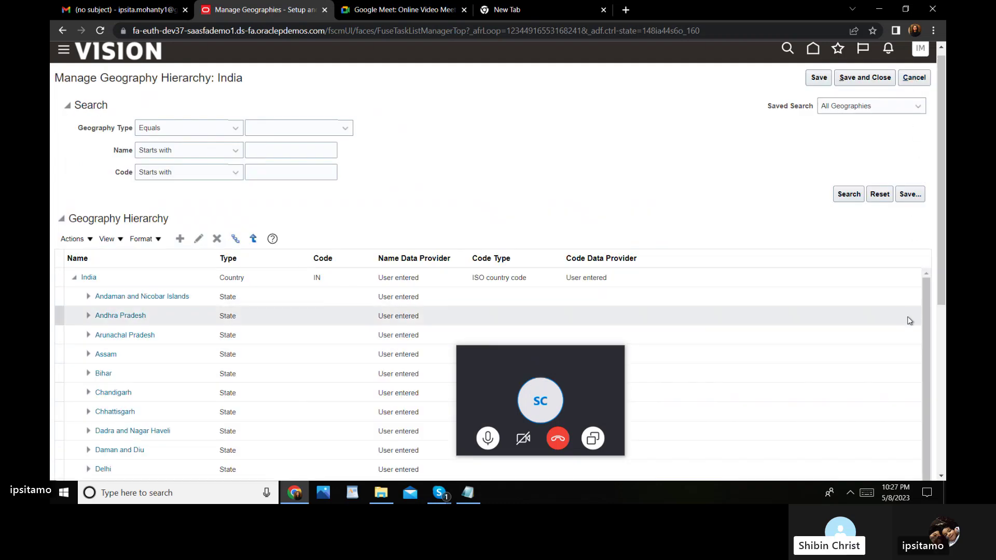
{"action": "left_click_drag", "start_coordinate": [926, 299], "coordinate": [938, 447]}
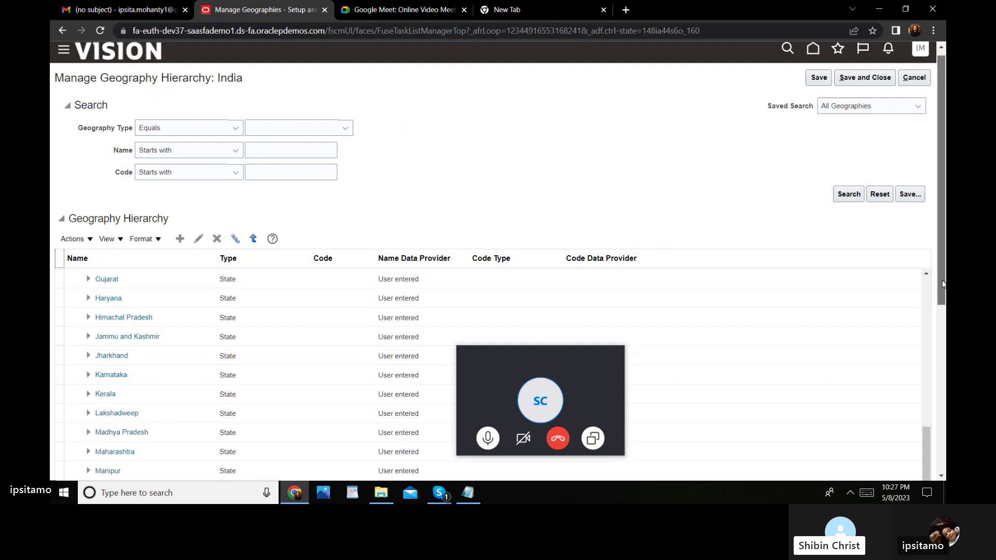
{"action": "left_click_drag", "start_coordinate": [942, 290], "coordinate": [943, 451]}
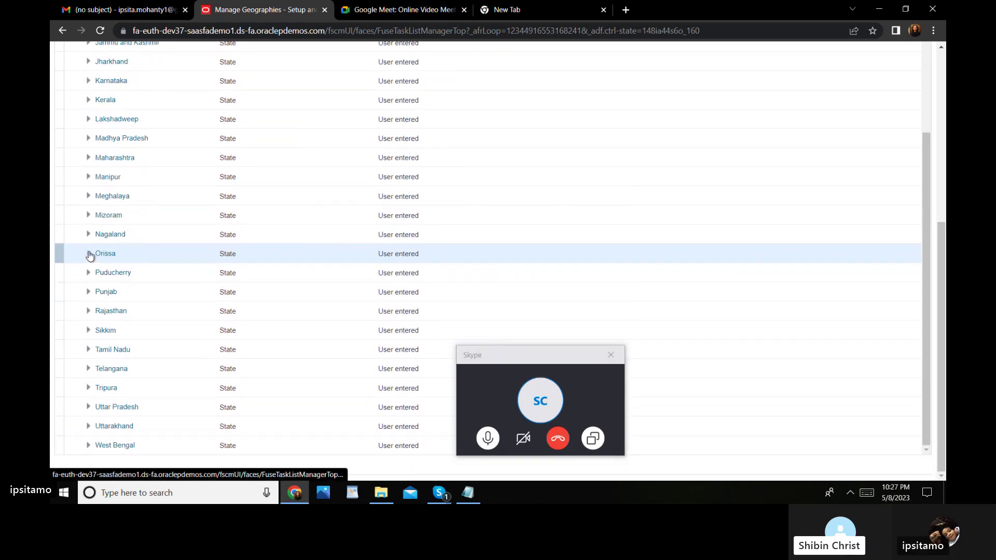
{"action": "left_click", "coordinate": [89, 254]}
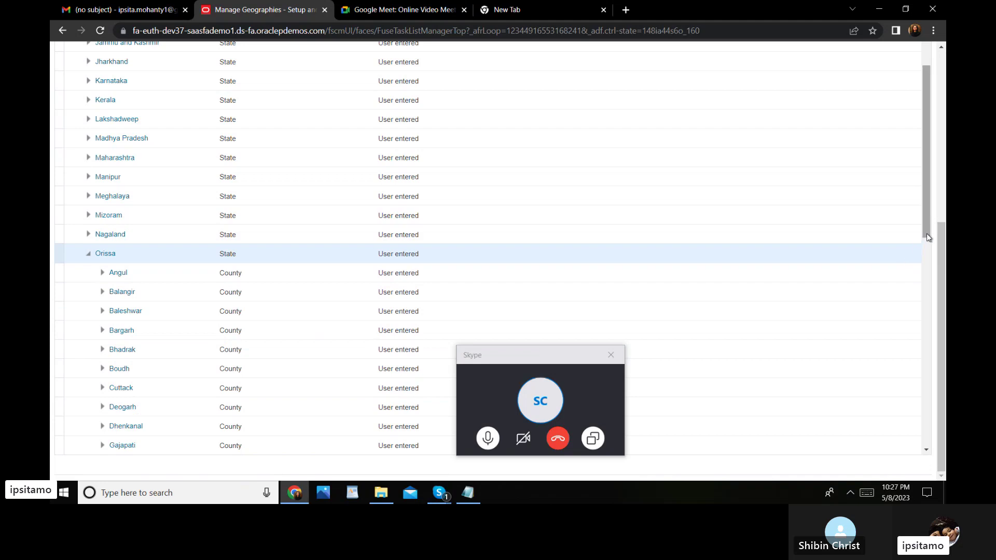
Scroll back to the top of the hierarchy and bring up its Actions menu
{"action": "left_click_drag", "start_coordinate": [927, 237], "coordinate": [930, 265]}
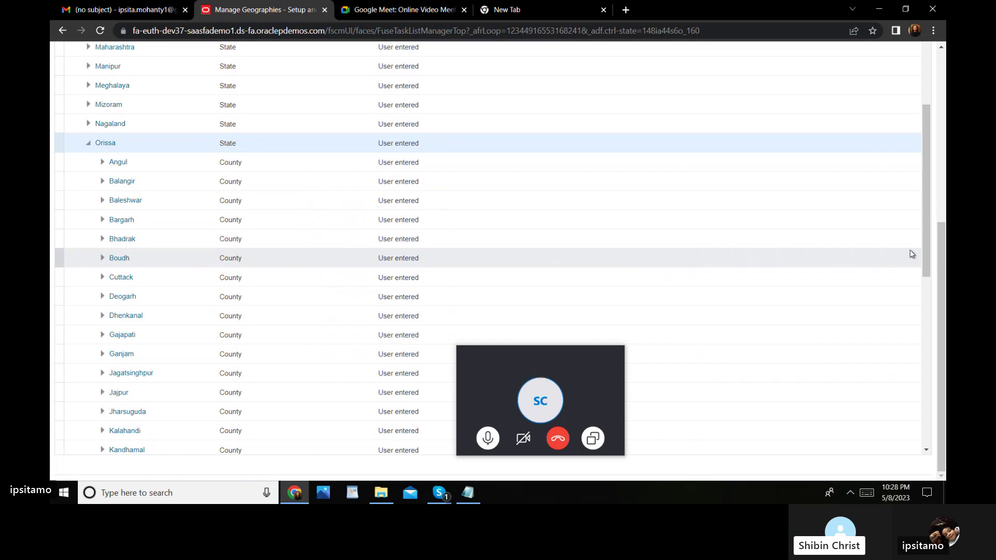
{"action": "mouse_move", "coordinate": [925, 245]}
{"action": "left_mouse_down"}
{"action": "mouse_move", "coordinate": [925, 283]}
{"action": "mouse_move", "coordinate": [923, 245]}
{"action": "left_mouse_up"}
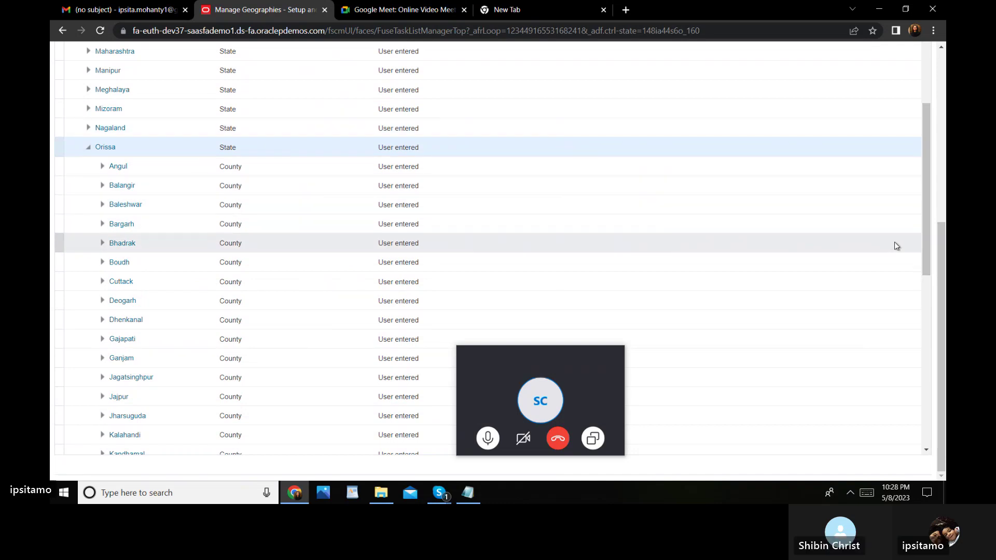
{"action": "left_click_drag", "start_coordinate": [926, 263], "coordinate": [924, 109]}
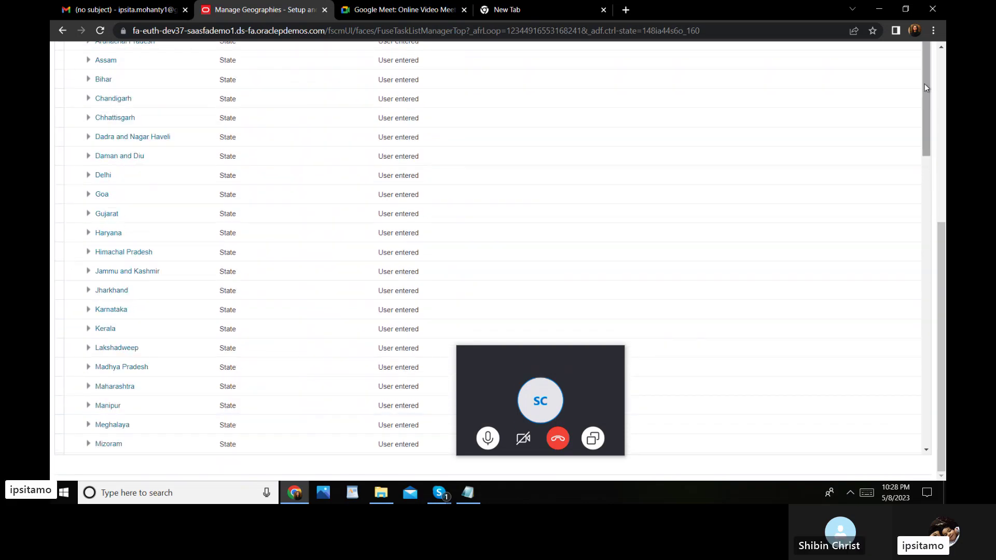
{"action": "left_click_drag", "start_coordinate": [939, 324], "coordinate": [940, 146]}
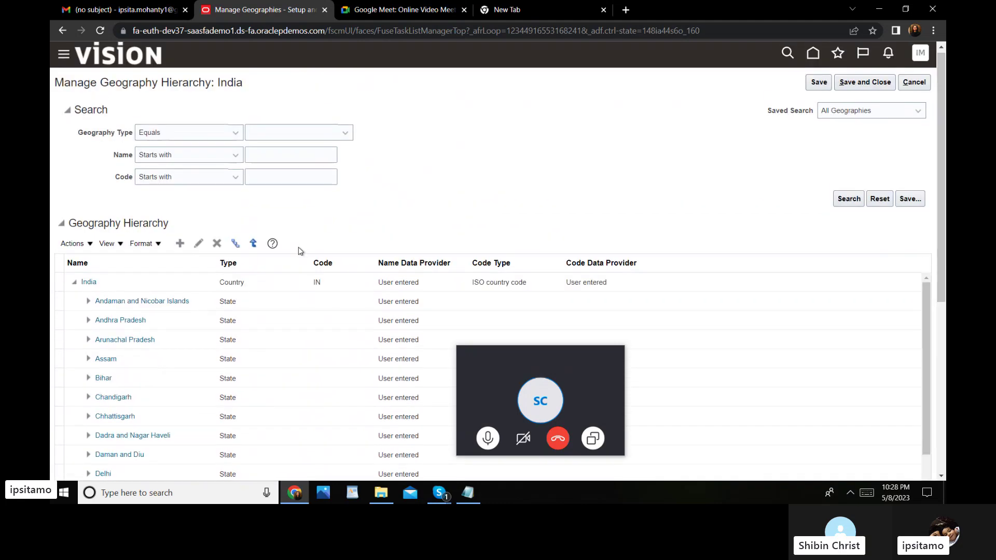
{"action": "left_click", "coordinate": [90, 244]}
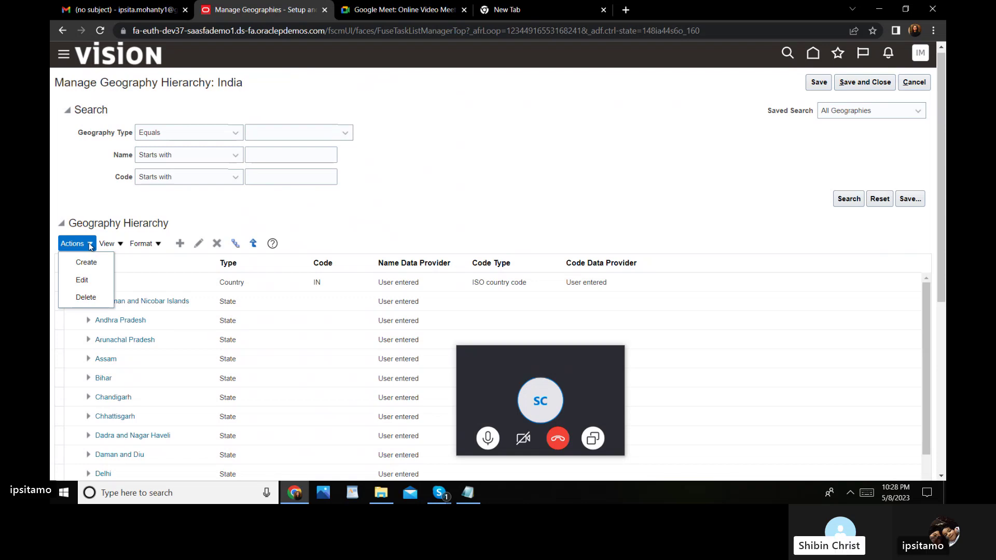
Create a new county and enter Bhubaneswar as its primary name
{"action": "left_click", "coordinate": [91, 261]}
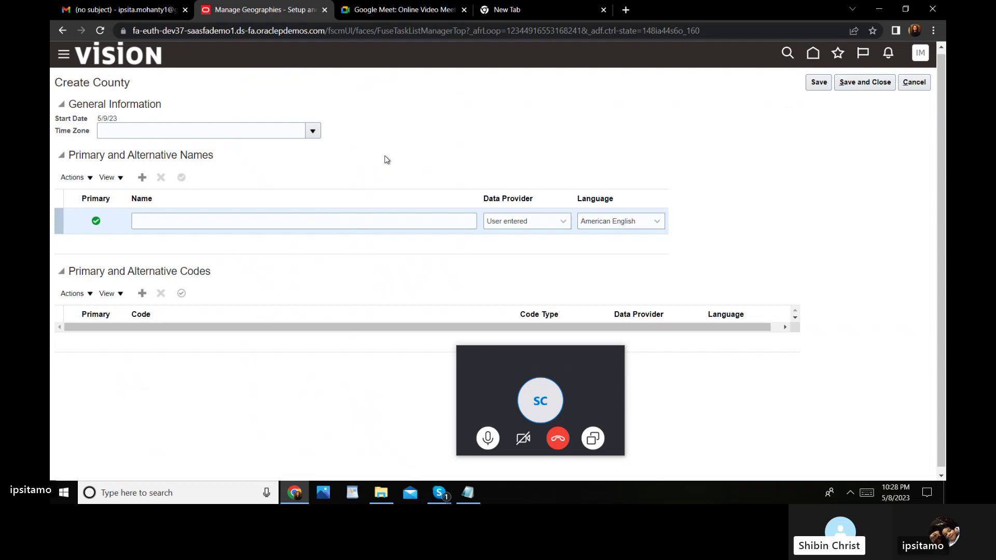
{"action": "left_click", "coordinate": [220, 217]}
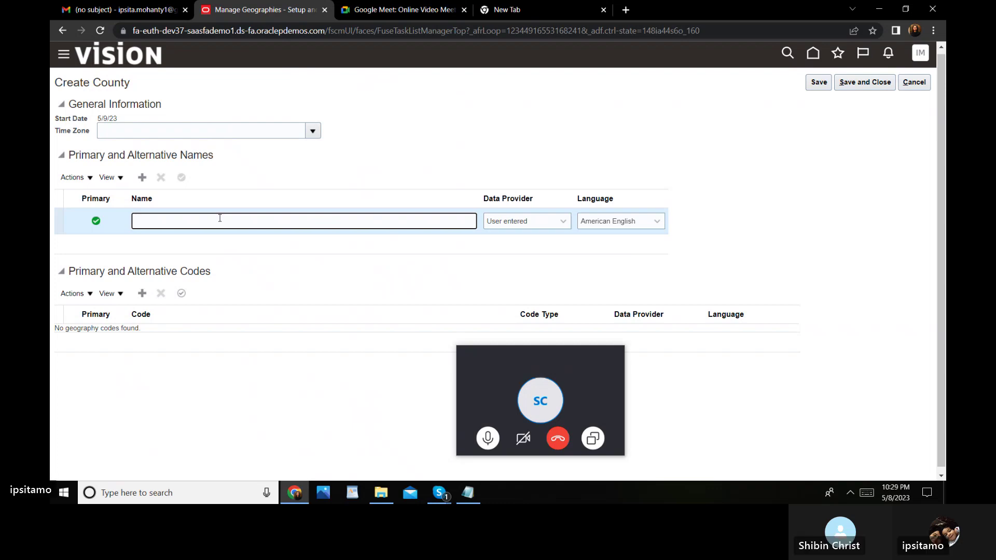
{"action": "type", "text": "bHH"}
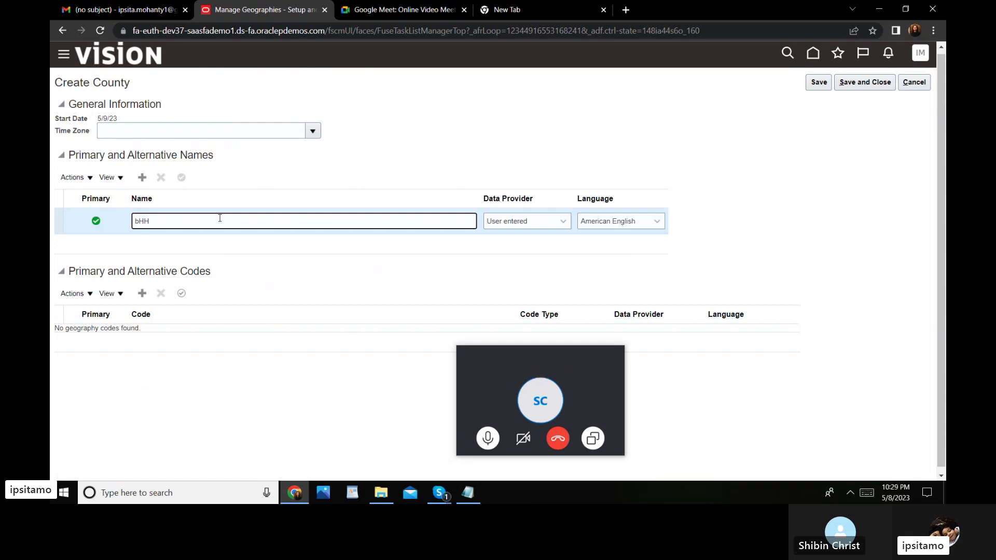
{"action": "key", "text": "BackSpace"}
{"action": "key", "text": "BackSpace"}
{"action": "type", "text": "HUBAN"}
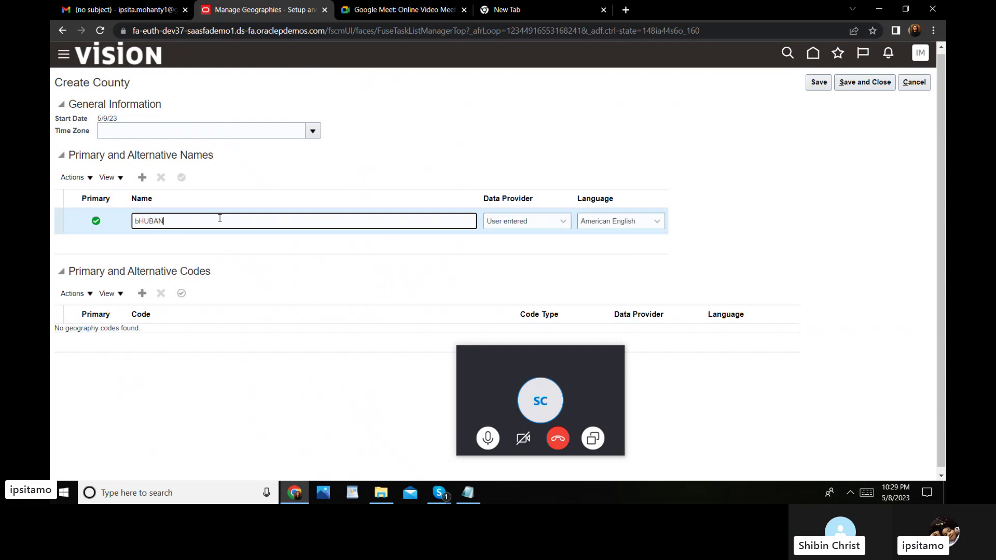
{"action": "key", "text": "BackSpace"}
{"action": "key", "text": "BackSpace"}
{"action": "key", "text": "BackSpace"}
{"action": "key", "text": "BackSpace"}
{"action": "key", "text": "BackSpace"}
{"action": "type", "text": "Bh"}
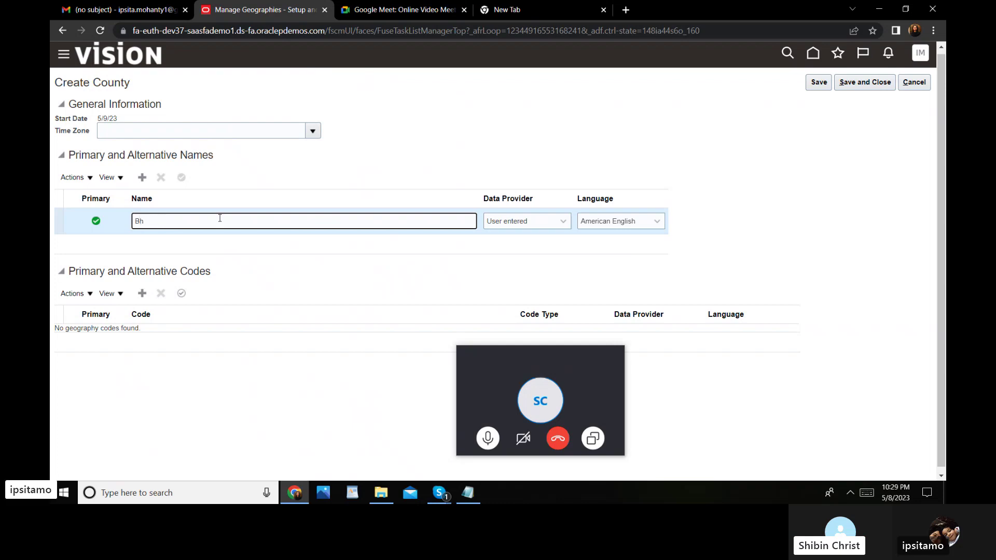
{"action": "type", "text": "ubaneswar"}
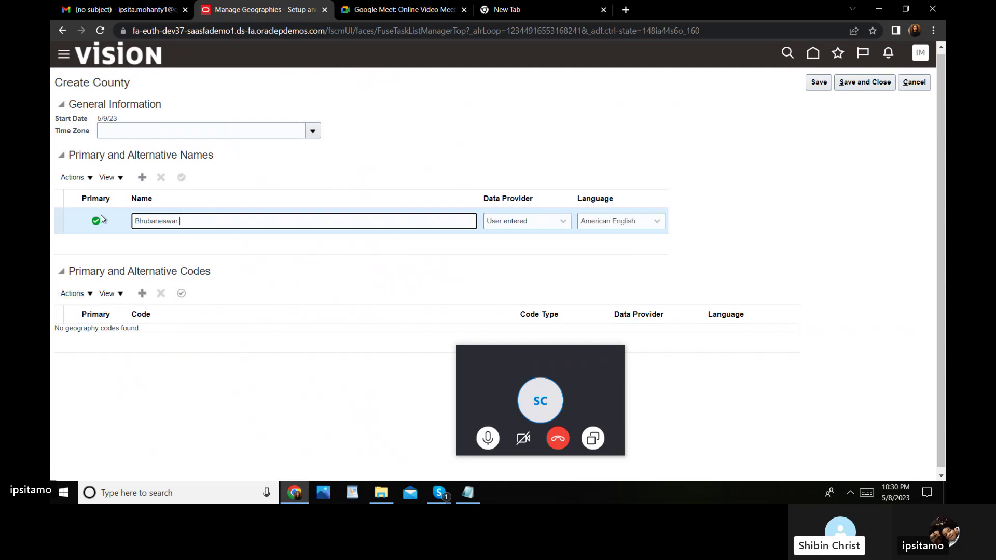
{"action": "left_click", "coordinate": [88, 177]}
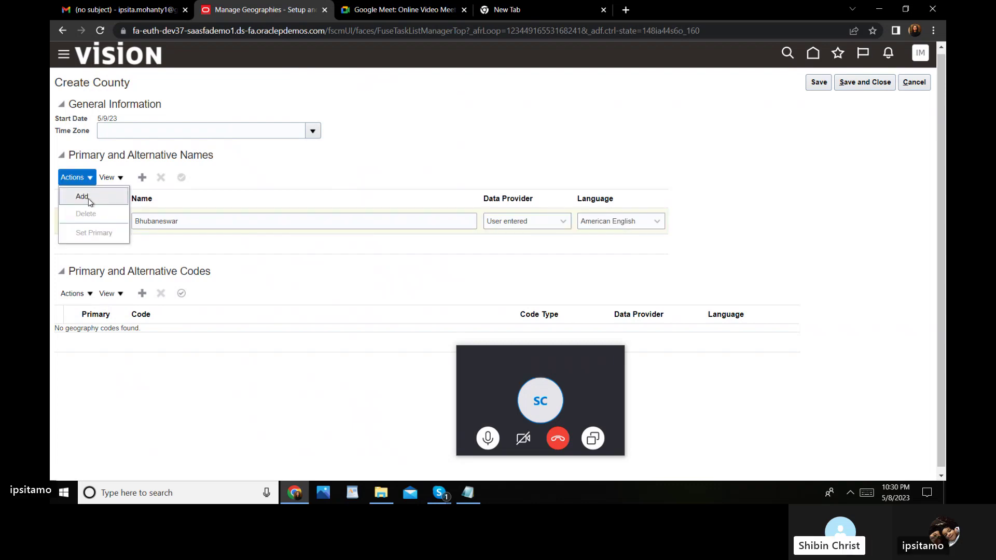
{"action": "left_click", "coordinate": [88, 198]}
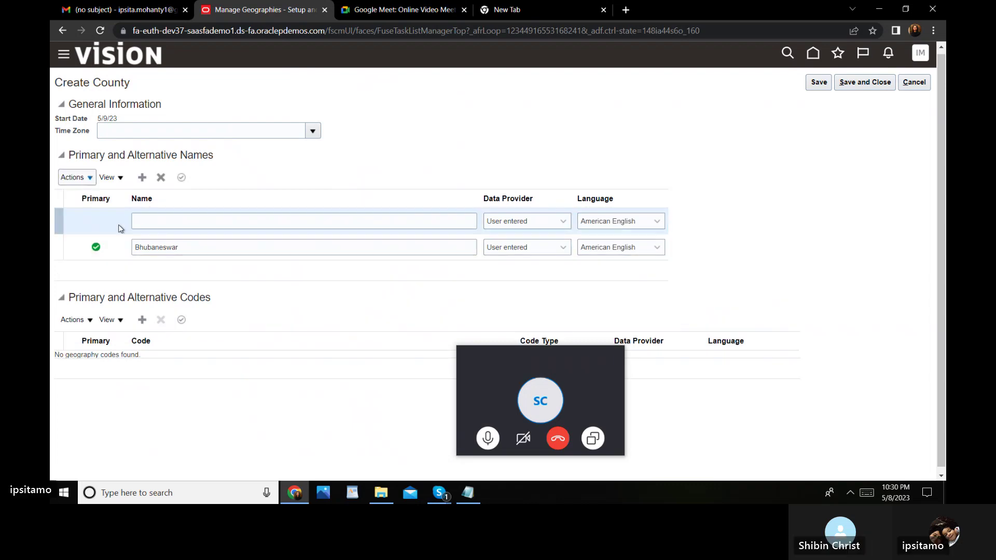
{"action": "left_click", "coordinate": [174, 217]}
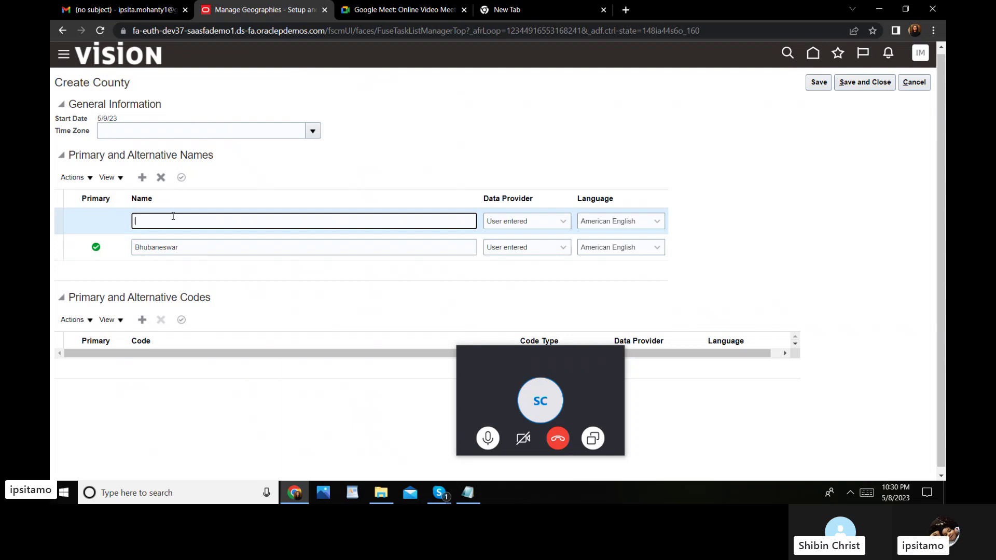
{"action": "type", "text": "BBU"}
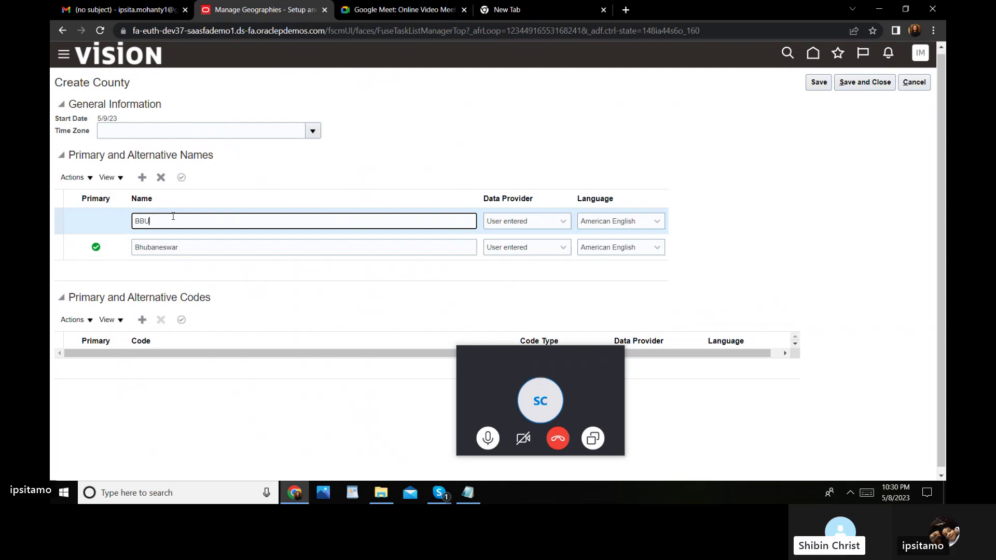
{"action": "key", "text": "BackSpace"}
{"action": "key", "text": "BackSpace"}
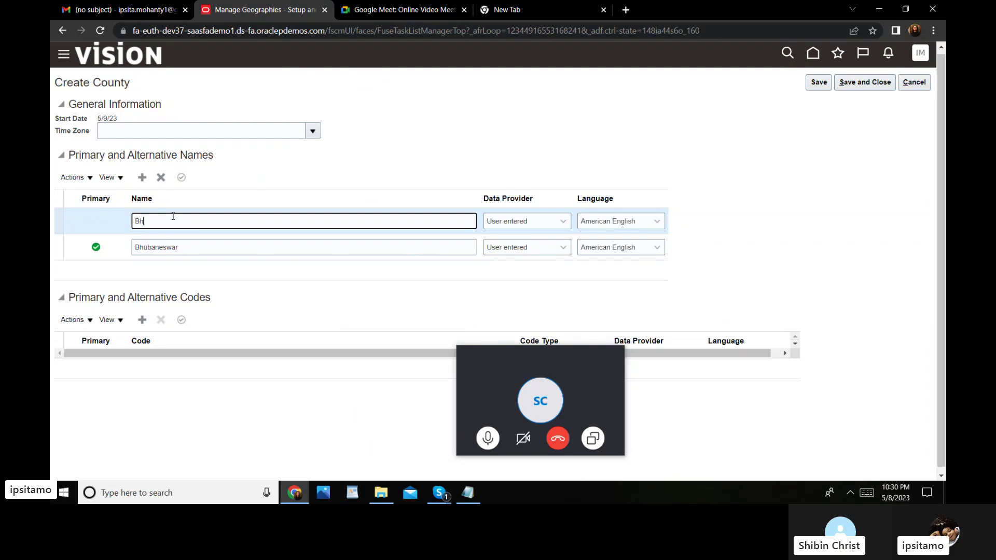
{"action": "type", "text": "h"}
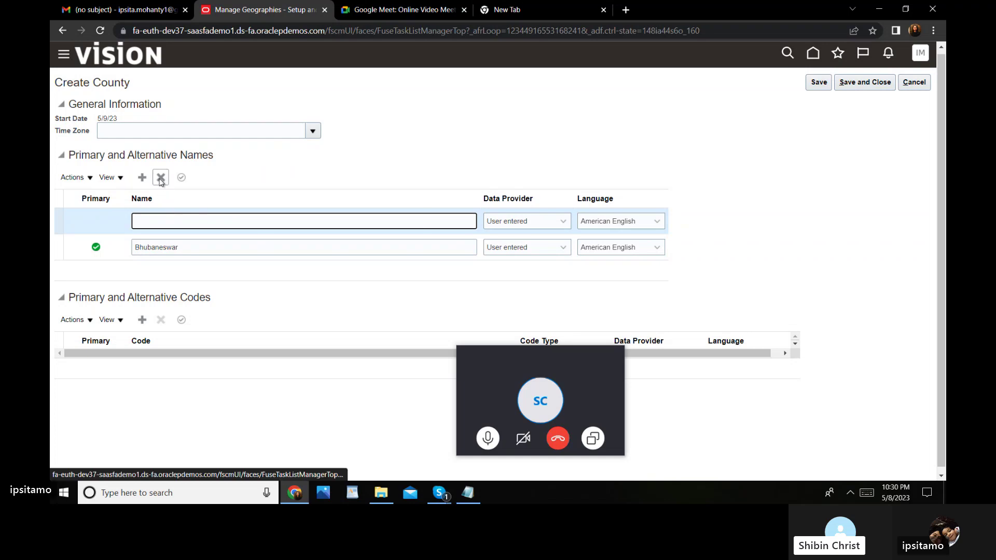
{"action": "left_click", "coordinate": [115, 226]}
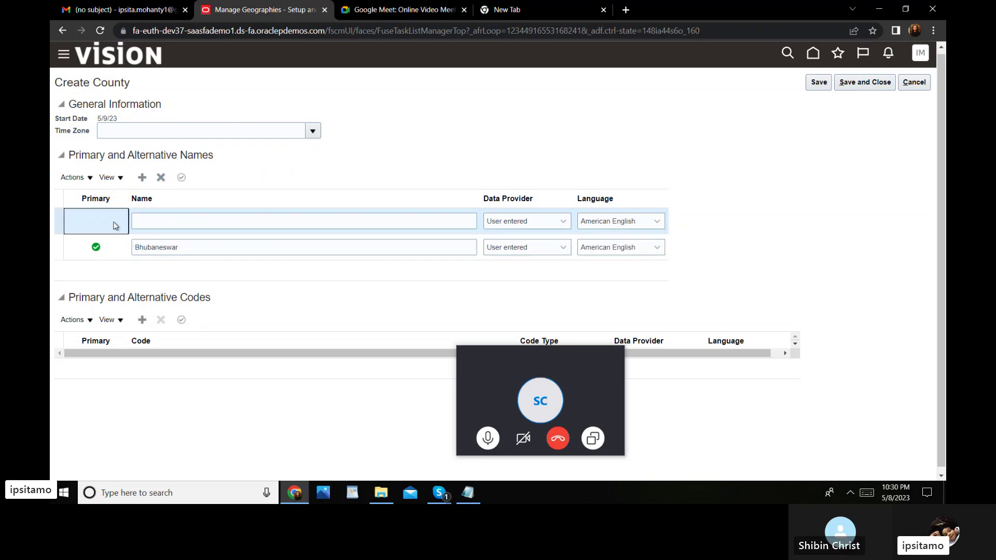
{"action": "left_click", "coordinate": [160, 225]}
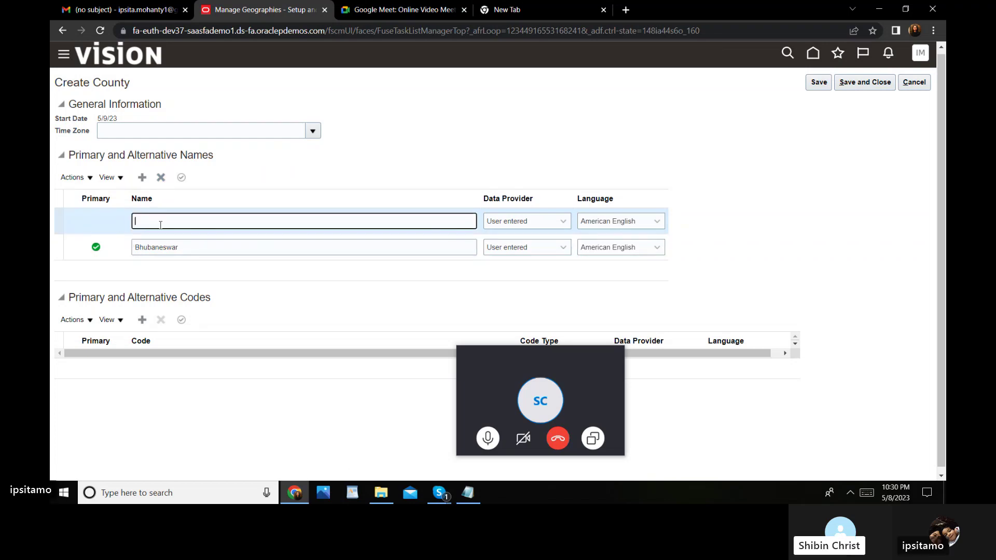
{"action": "left_click", "coordinate": [164, 181]}
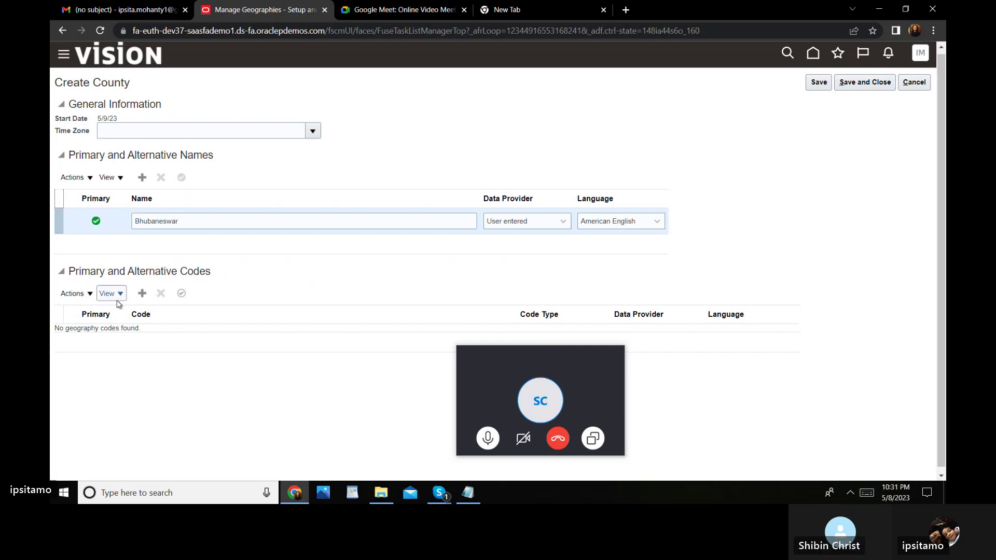
Add a county code row BBU with code type Unknown
{"action": "left_click", "coordinate": [142, 293]}
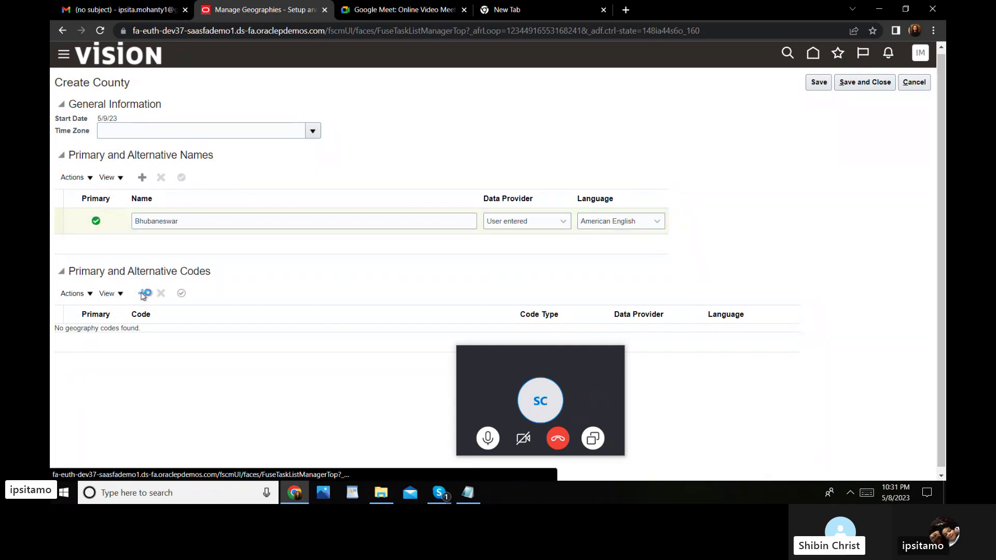
{"action": "left_click", "coordinate": [91, 294]}
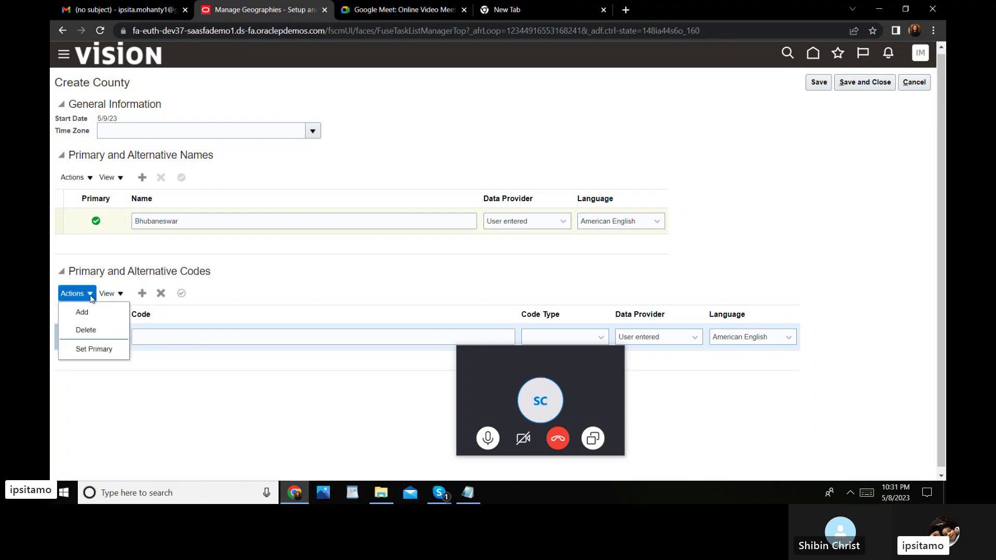
{"action": "left_click", "coordinate": [84, 311]}
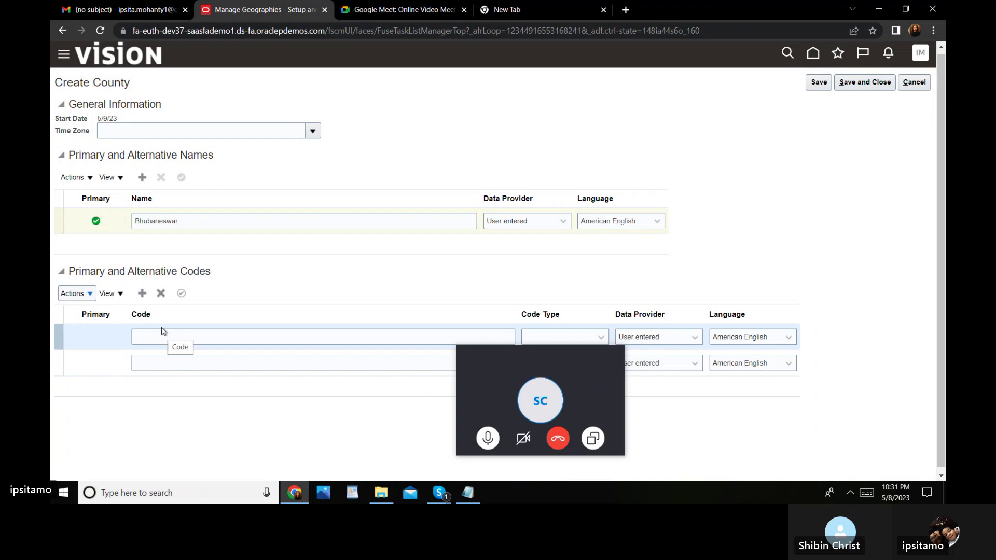
{"action": "left_click", "coordinate": [164, 292]}
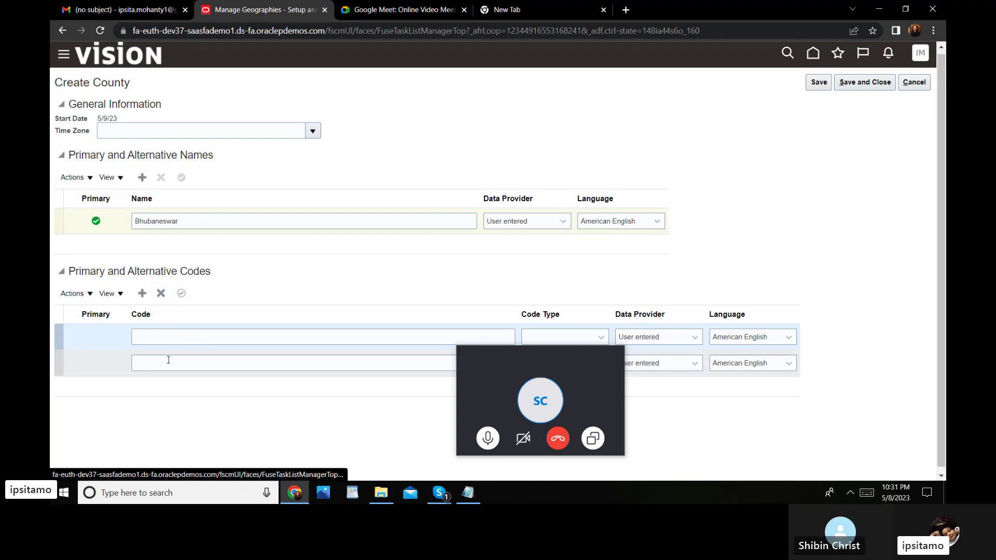
{"action": "left_click", "coordinate": [154, 335]}
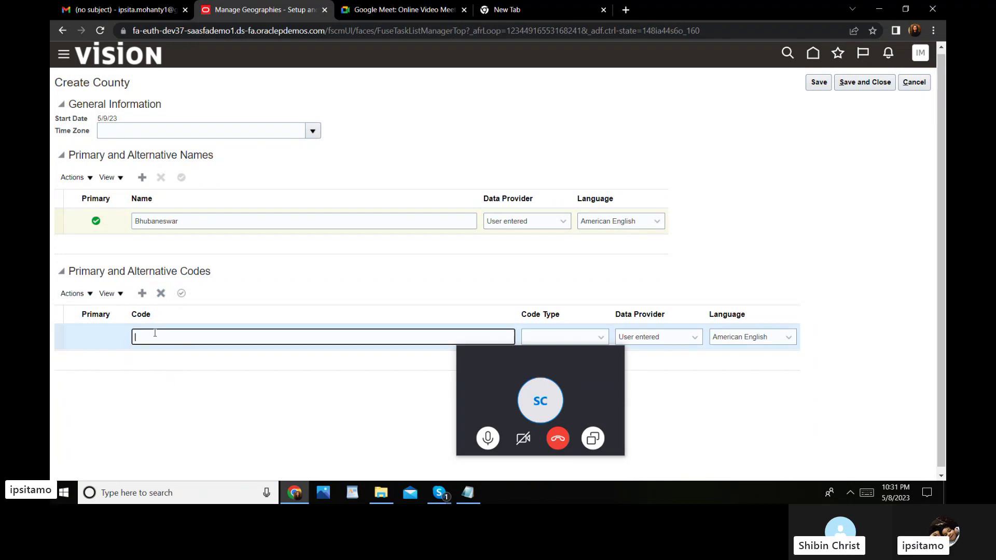
{"action": "type", "text": "BBU"}
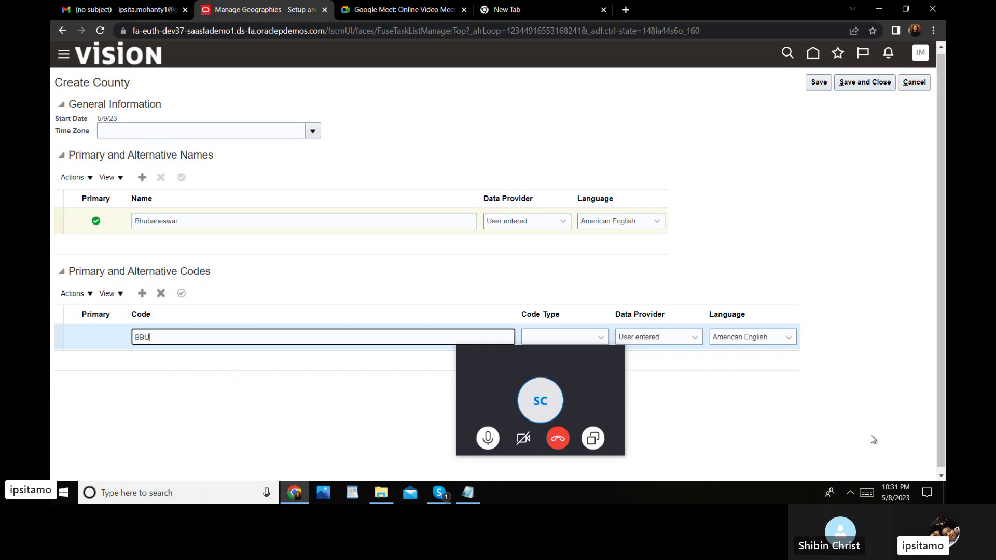
{"action": "mouse_move", "coordinate": [549, 360]}
{"action": "left_click_drag", "start_coordinate": [565, 359], "coordinate": [513, 386]}
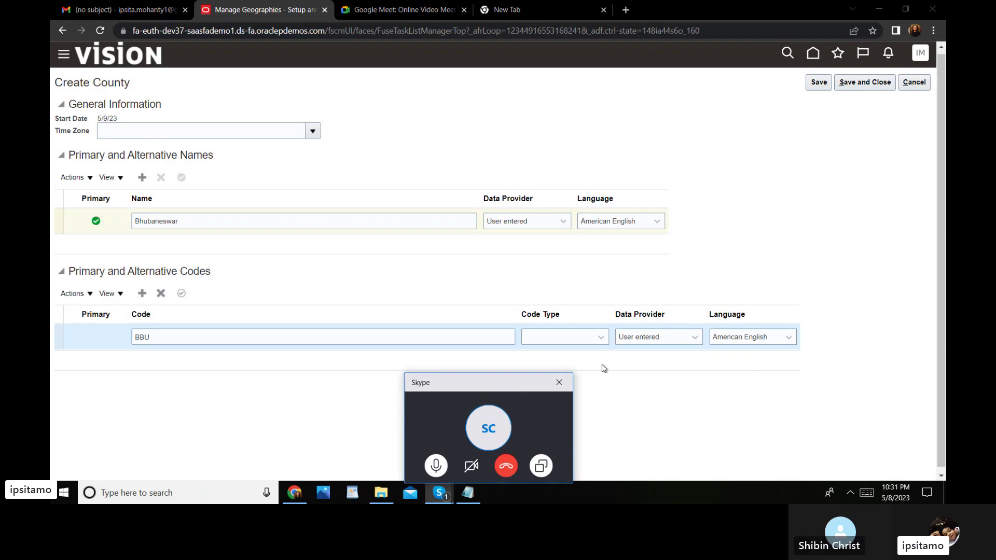
{"action": "left_click", "coordinate": [605, 339]}
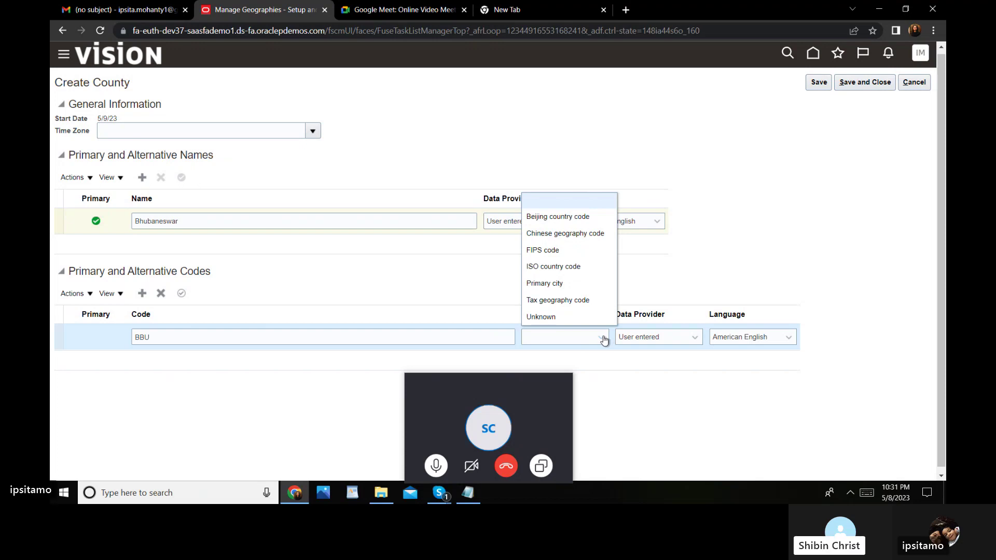
{"action": "left_click", "coordinate": [567, 317]}
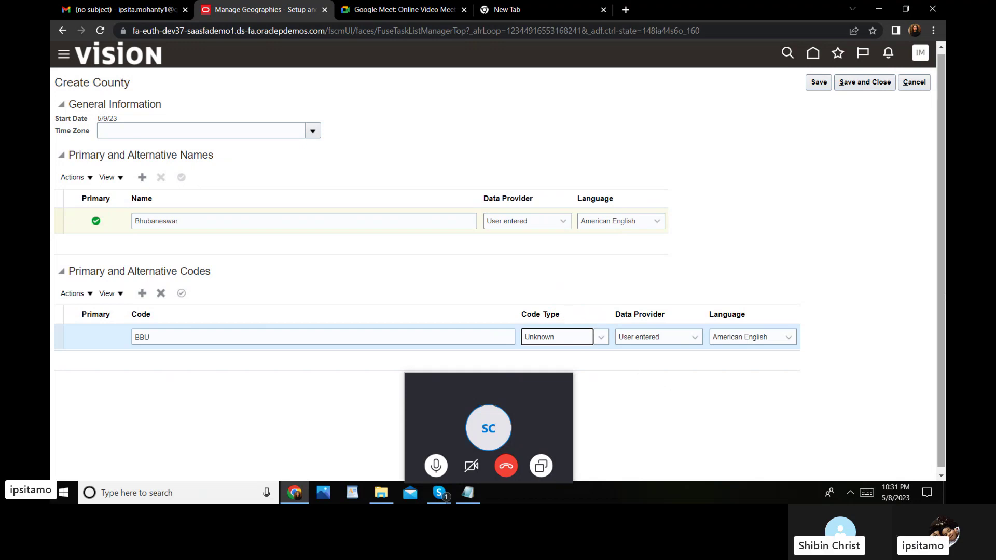
{"action": "left_click", "coordinate": [903, 236]}
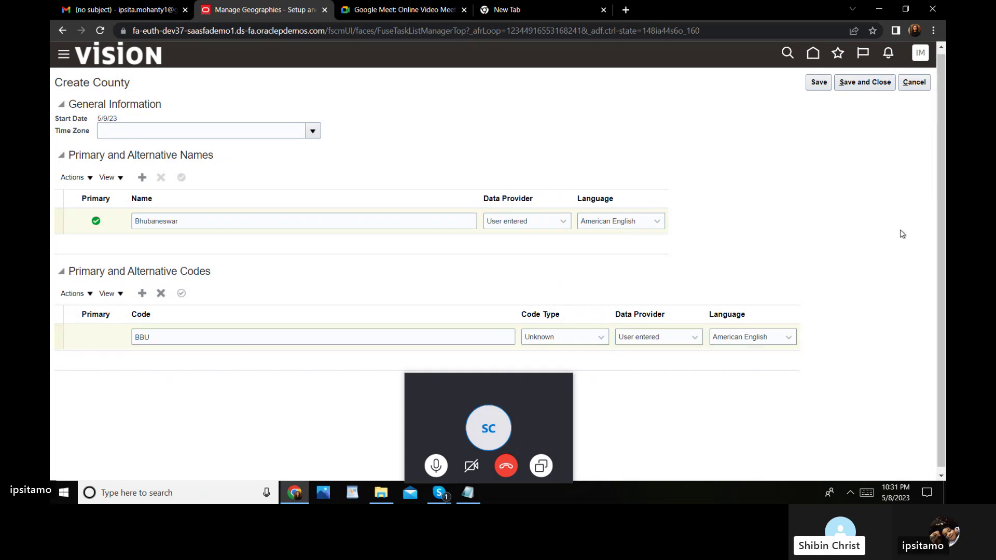
Save the Bhubaneswar county and select it under Orissa in India's hierarchy
{"action": "left_click", "coordinate": [860, 85]}
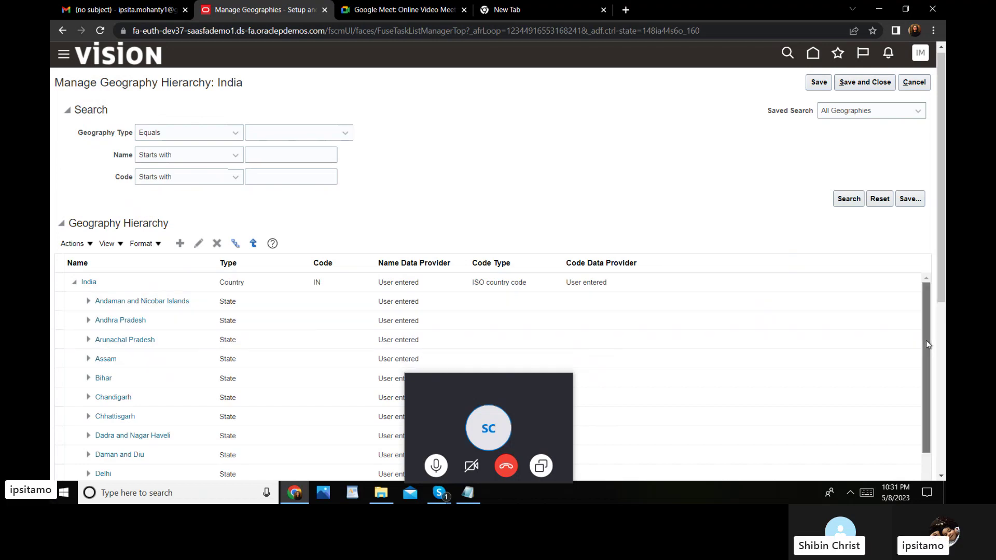
{"action": "left_click_drag", "start_coordinate": [926, 340], "coordinate": [916, 479]}
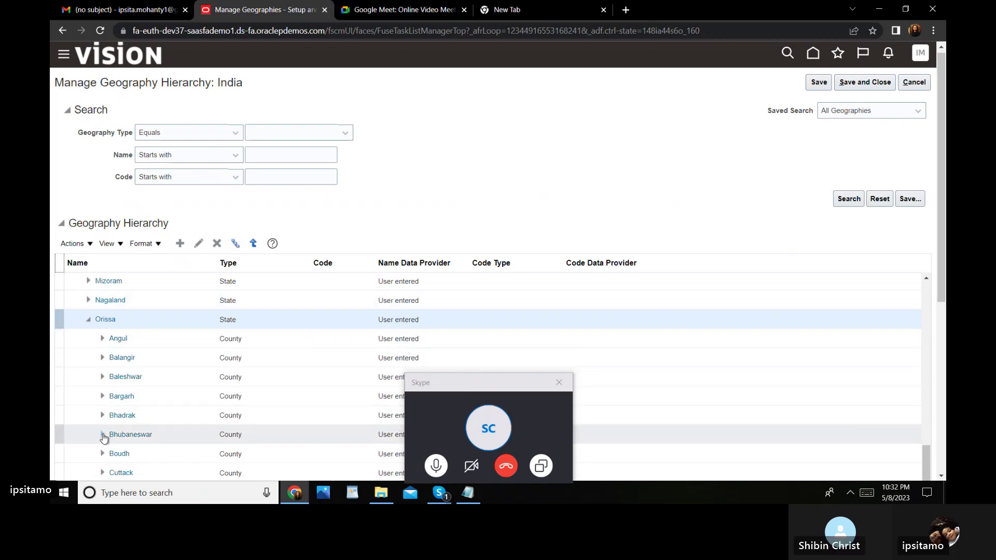
{"action": "left_click", "coordinate": [103, 438]}
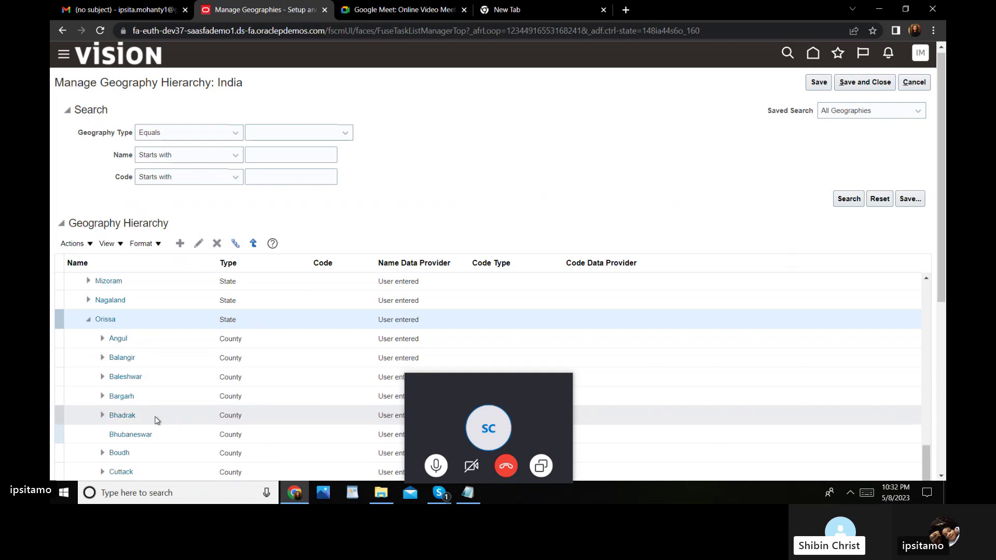
{"action": "left_click", "coordinate": [237, 435]}
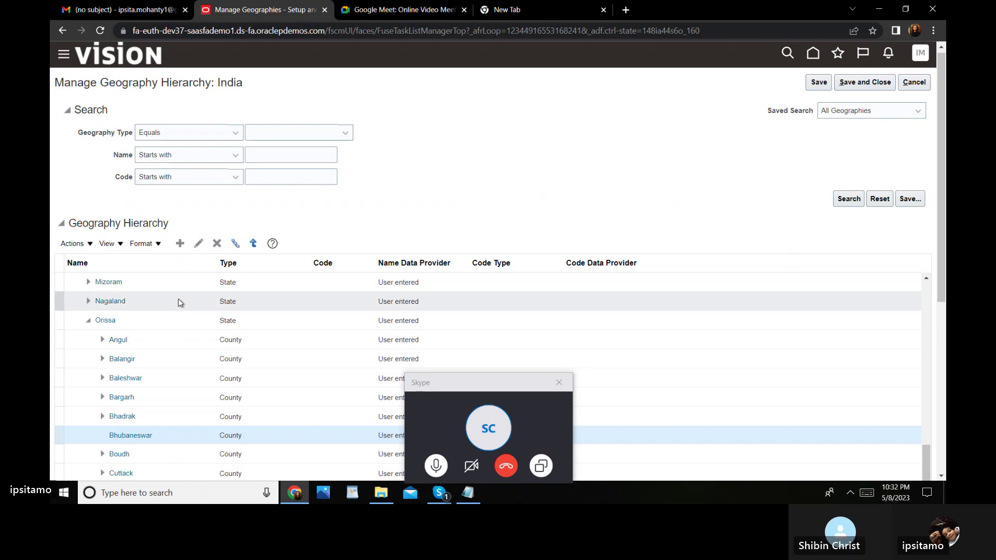
{"action": "left_click", "coordinate": [90, 244]}
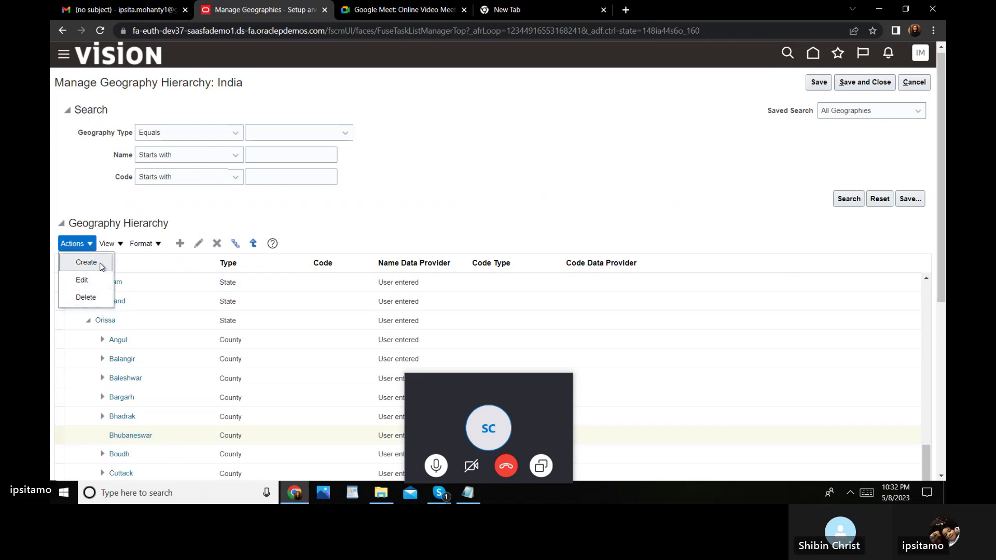
Create a town under Bhubaneswar and enter Kalinga Vihar as its name
{"action": "left_click", "coordinate": [103, 266]}
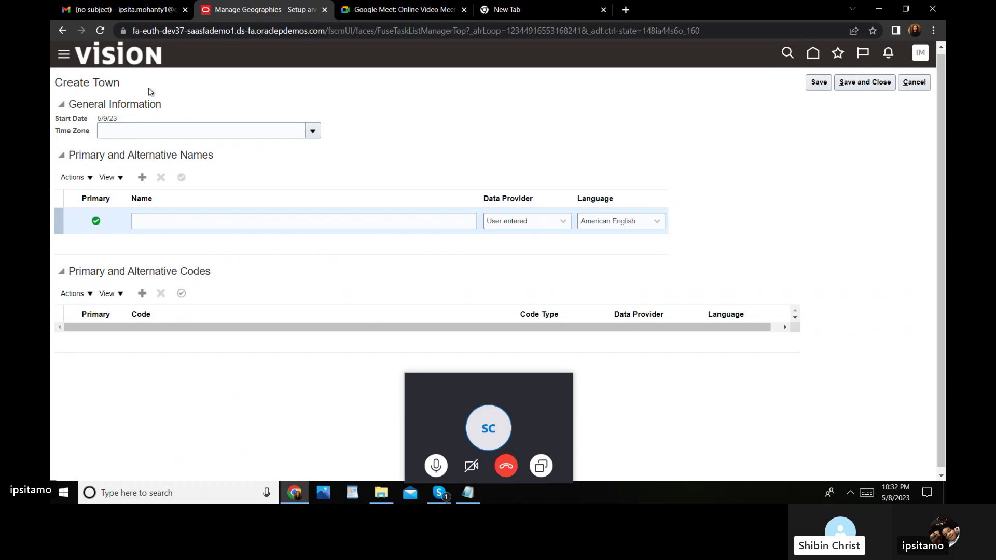
{"action": "left_click", "coordinate": [182, 222]}
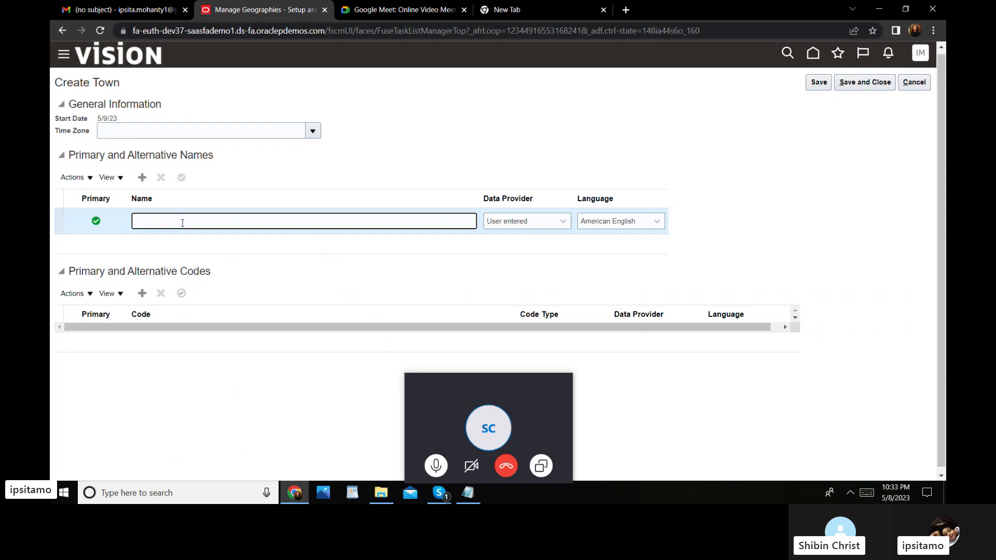
{"action": "type", "text": "n"}
{"action": "key", "text": "BackSpace"}
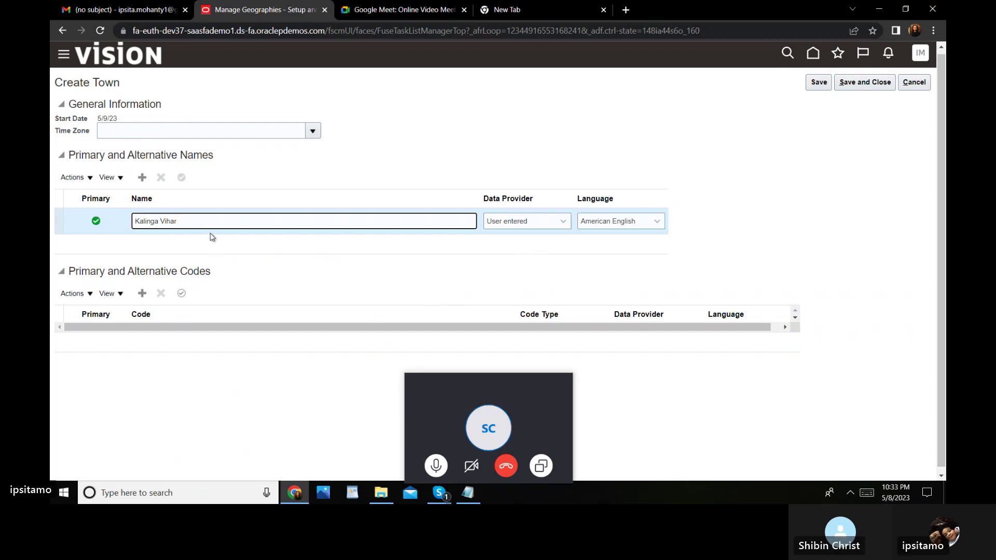
Give Kalinga Vihar the code KV of type Unknown and save the town
{"action": "left_click", "coordinate": [143, 294]}
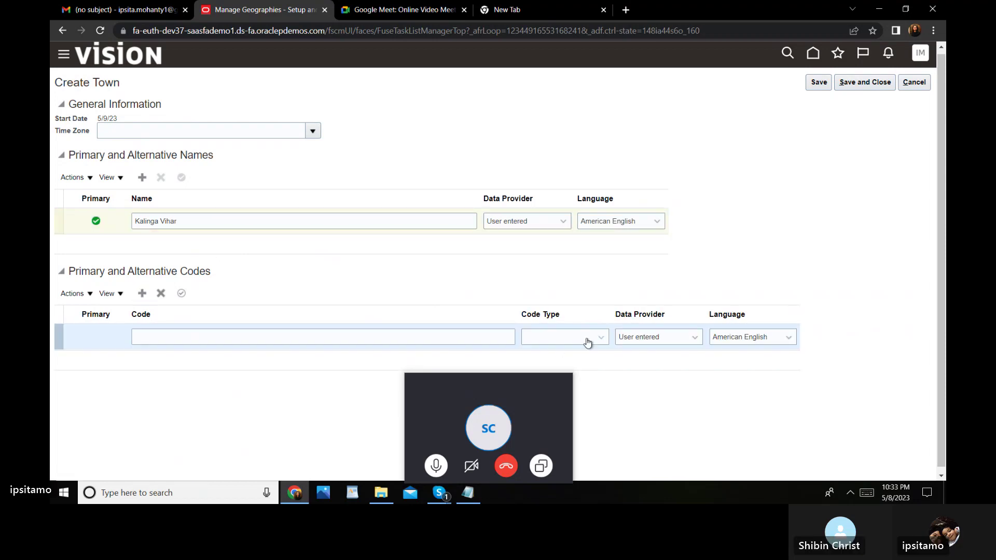
{"action": "left_click", "coordinate": [601, 339]}
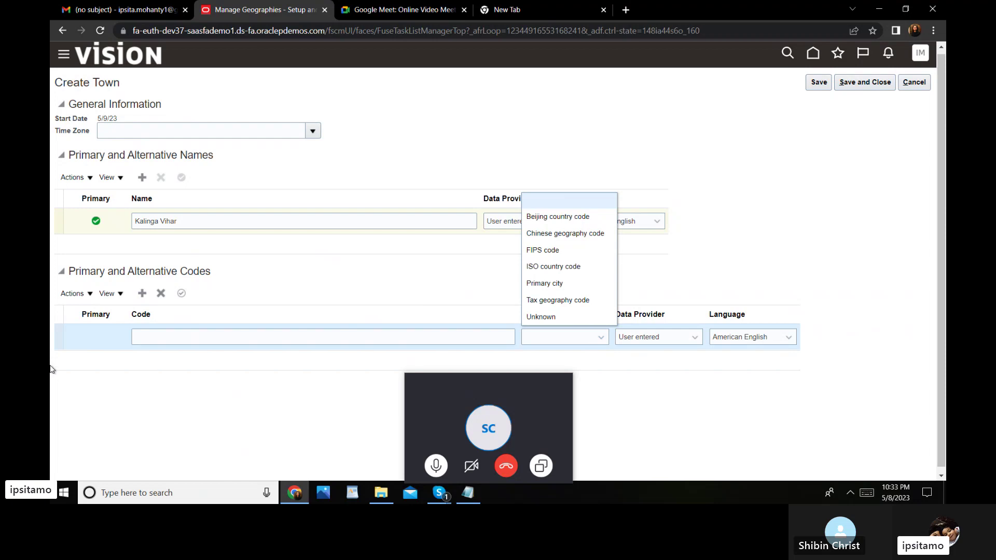
{"action": "left_click", "coordinate": [144, 334]}
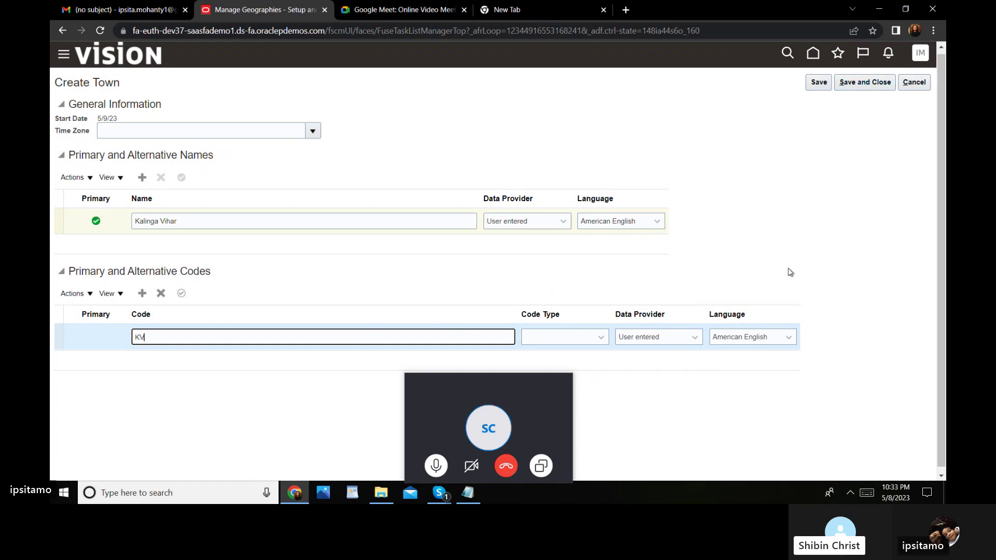
{"action": "left_click", "coordinate": [599, 342]}
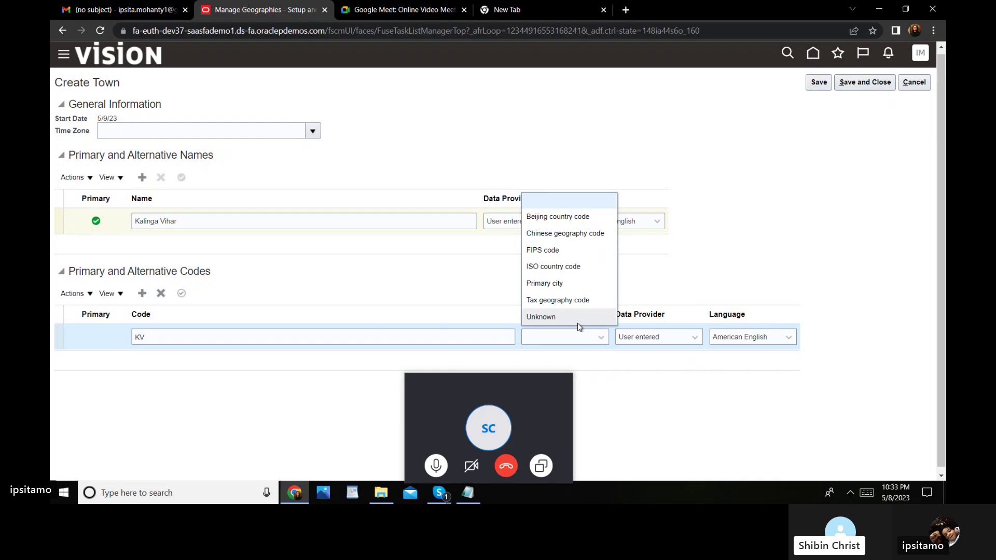
{"action": "left_click", "coordinate": [541, 317]}
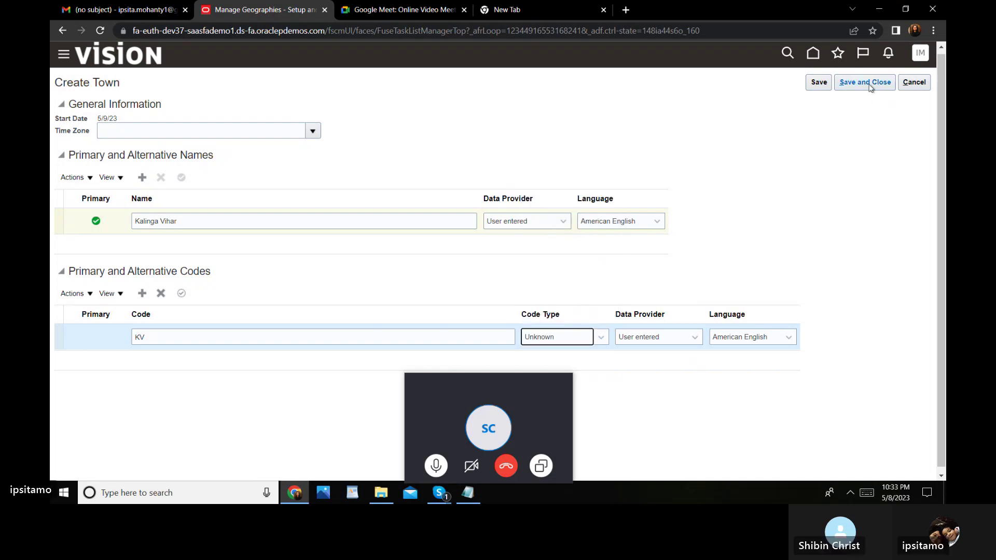
{"action": "left_click", "coordinate": [868, 84]}
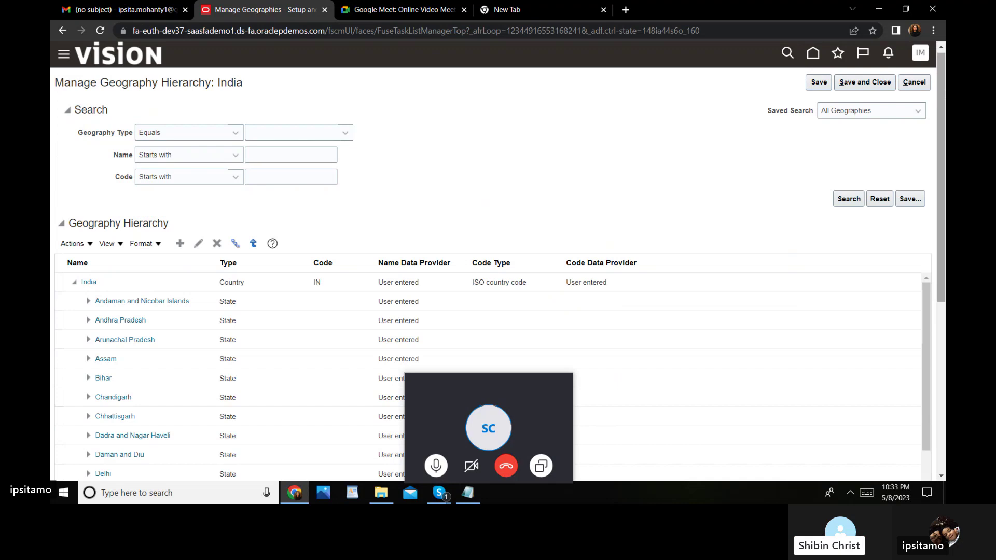
Scroll to Orissa > Bhubaneswar in the hierarchy and select the Kalinga Vihar town
{"action": "left_click_drag", "start_coordinate": [940, 247], "coordinate": [935, 448]}
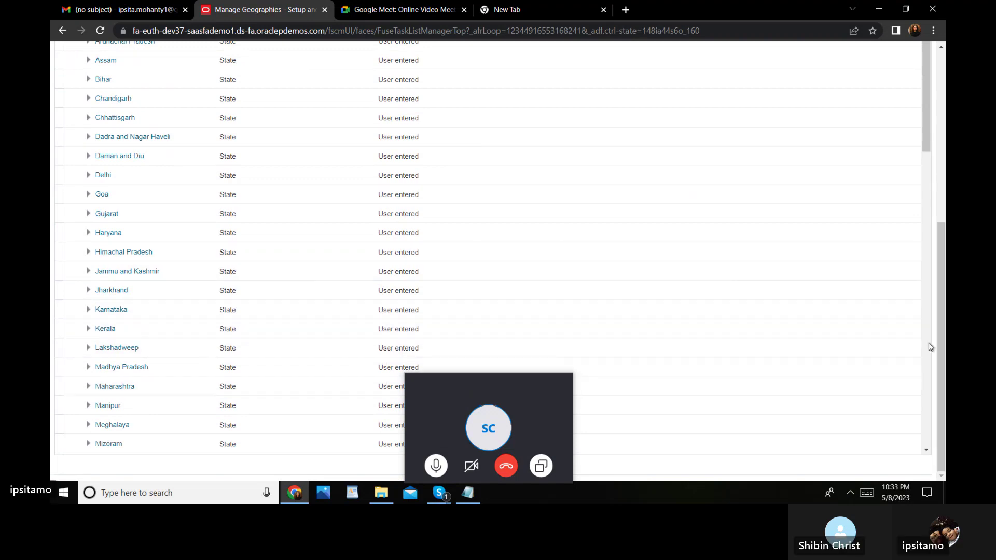
{"action": "left_click_drag", "start_coordinate": [938, 336], "coordinate": [944, 358]}
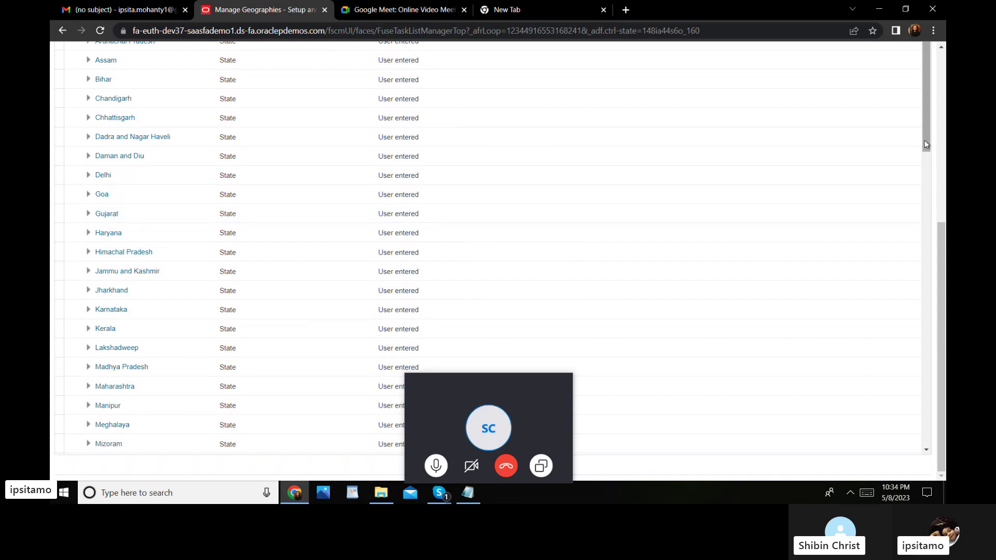
{"action": "left_click_drag", "start_coordinate": [925, 136], "coordinate": [936, 247]}
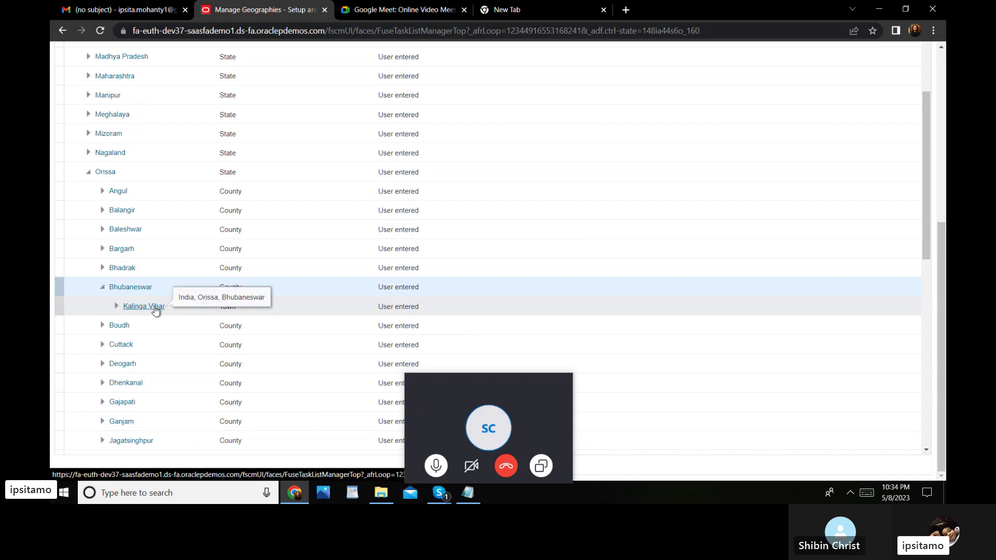
{"action": "left_click", "coordinate": [116, 307]}
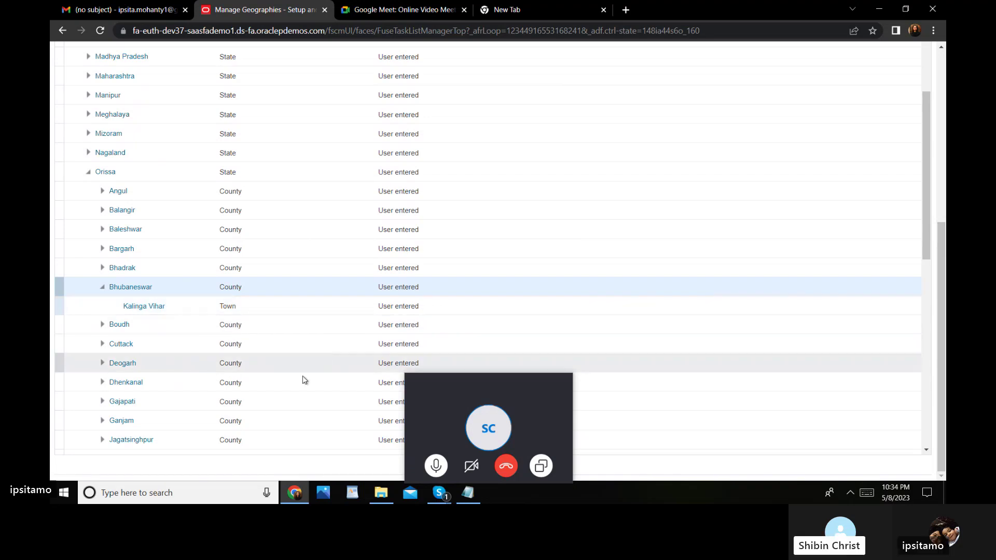
{"action": "left_click", "coordinate": [227, 304]}
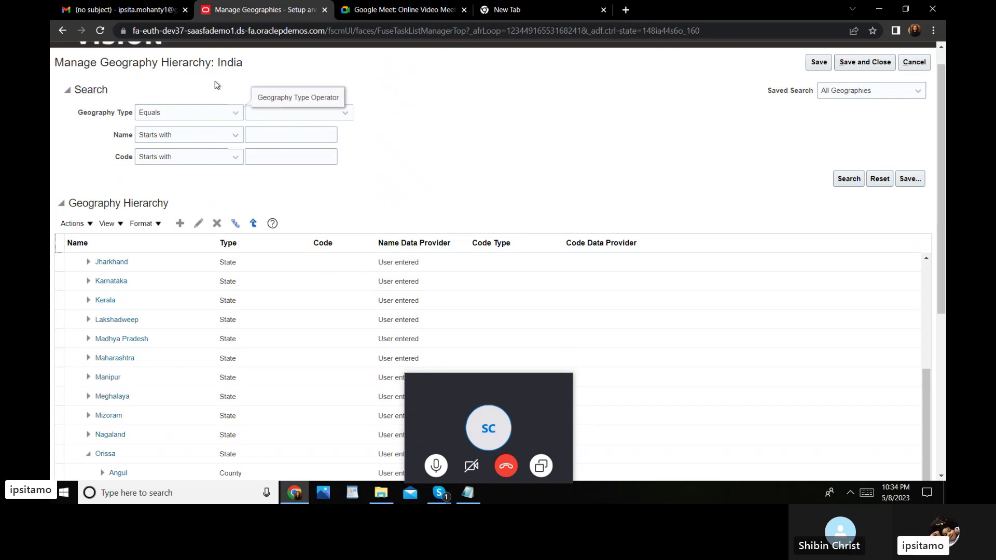
Open the Create Zip form beneath Kalinga Vihar, focus its Name field, then switch browser tabs
{"action": "left_click", "coordinate": [90, 224]}
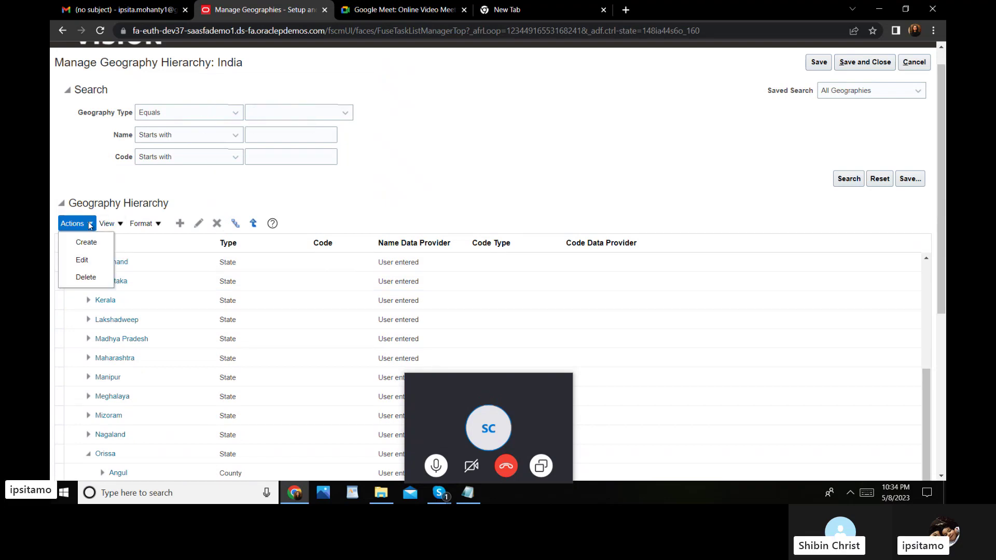
{"action": "left_click", "coordinate": [85, 243]}
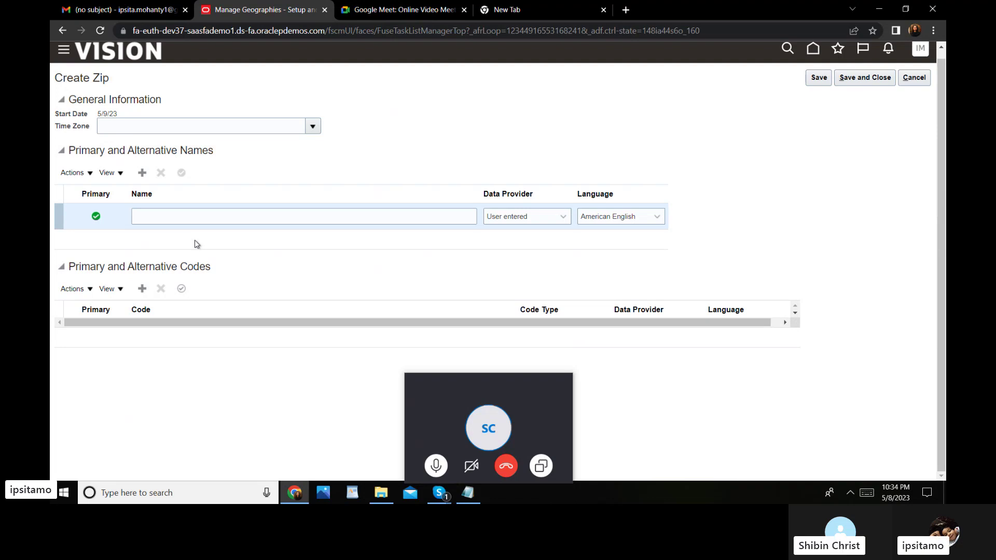
{"action": "left_click", "coordinate": [179, 215]}
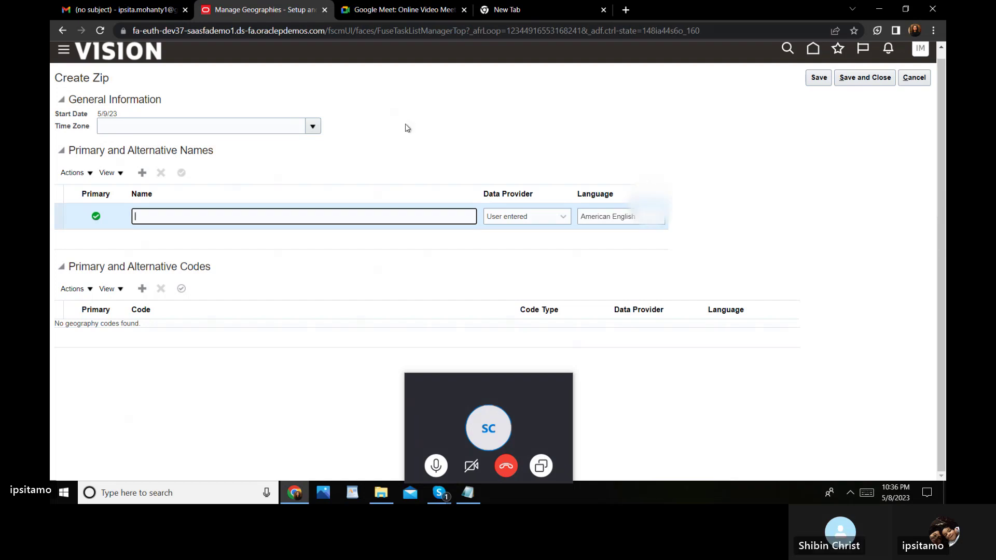
{"action": "left_click", "coordinate": [520, 14]}
{"action": "left_click", "coordinate": [435, 10]}
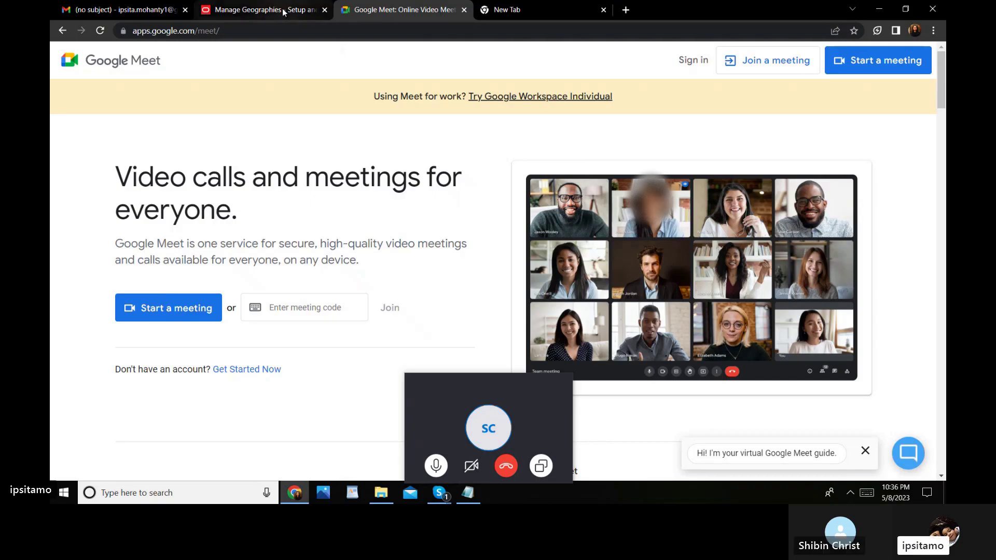
{"action": "left_click", "coordinate": [243, 18]}
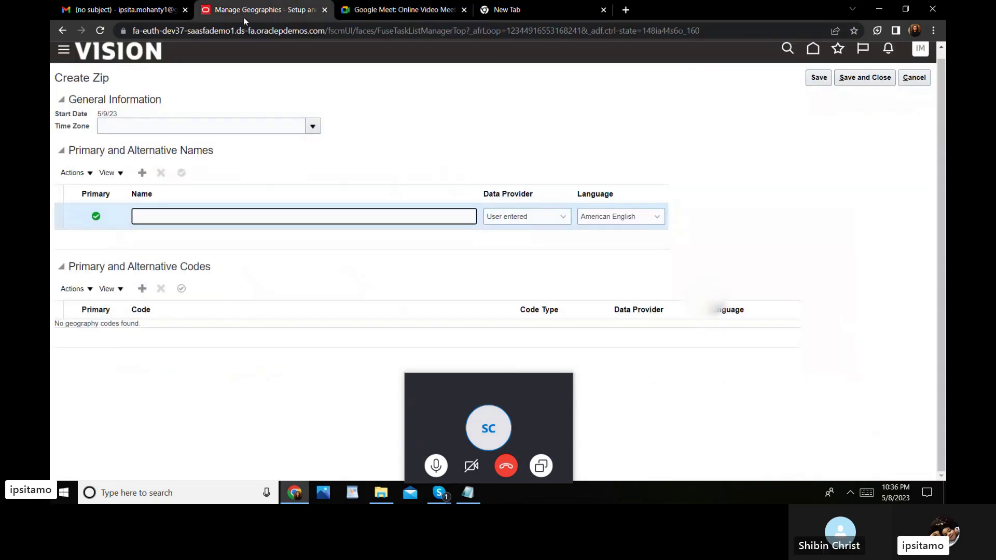
{"action": "left_click", "coordinate": [144, 12]}
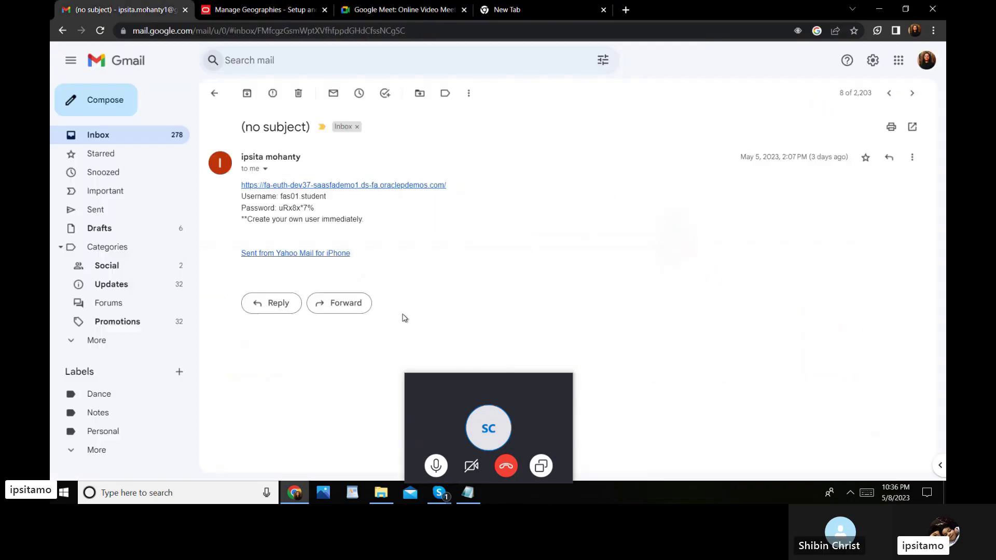
{"action": "left_click", "coordinate": [522, 427]}
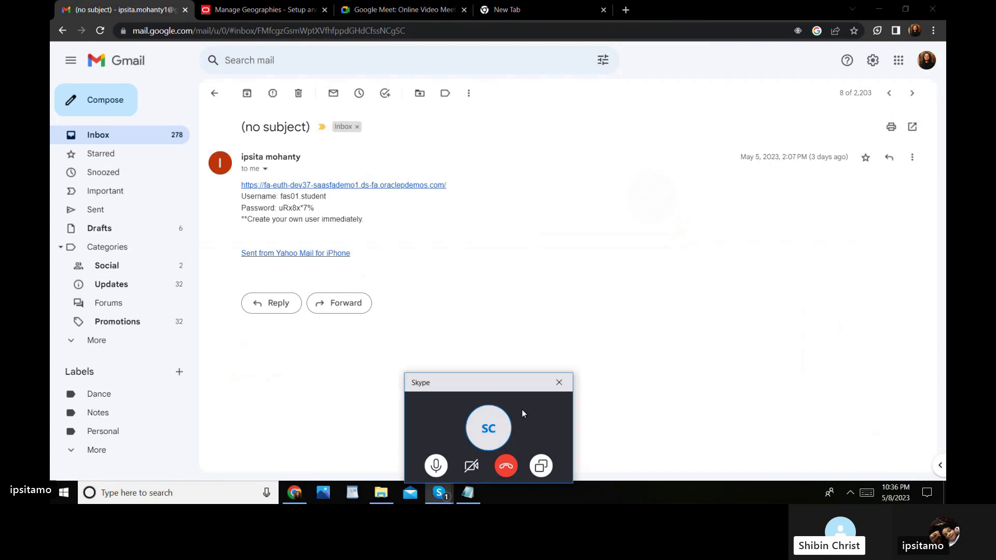
{"action": "left_click", "coordinate": [295, 493]}
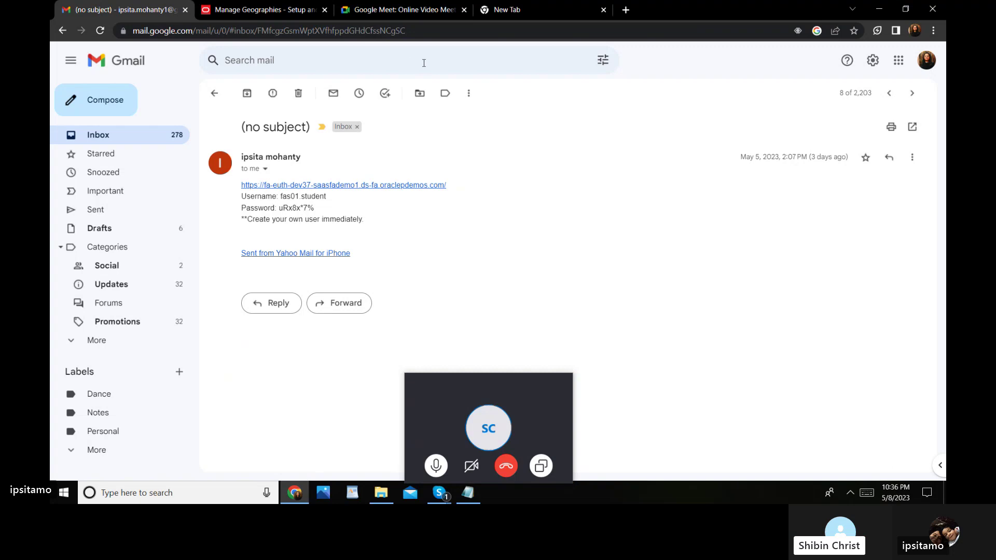
{"action": "mouse_move", "coordinate": [422, 469]}
{"action": "left_click", "coordinate": [429, 427]}
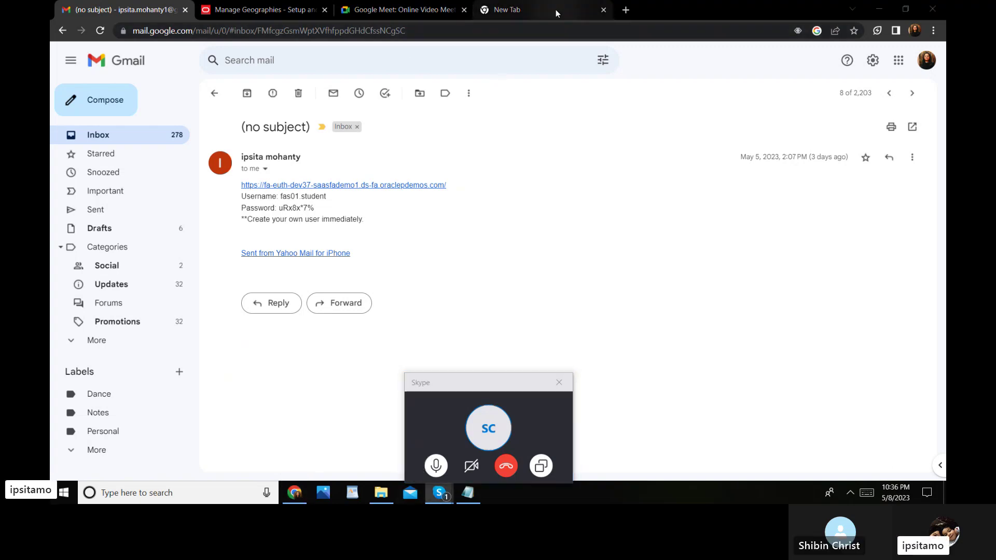
{"action": "left_click", "coordinate": [532, 14]}
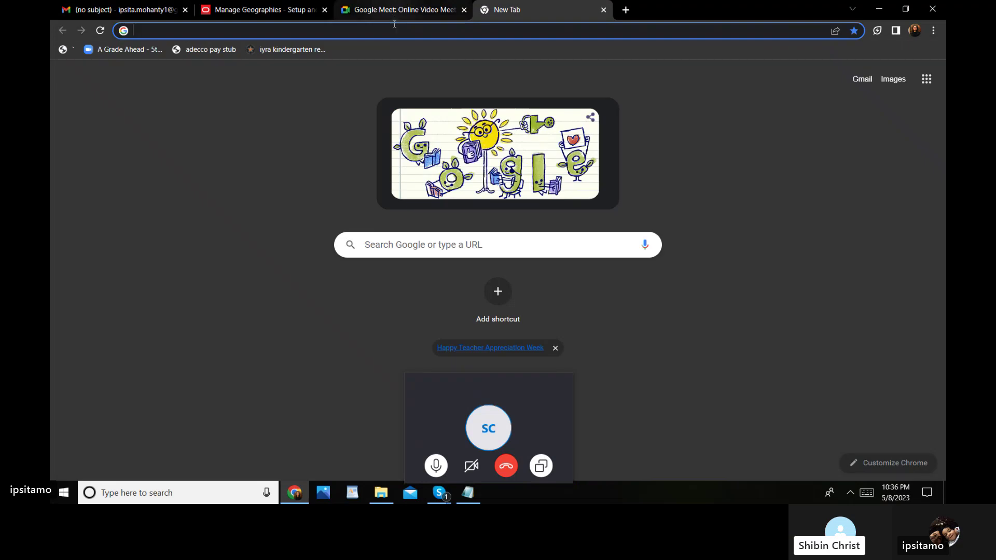
{"action": "left_click", "coordinate": [306, 14]}
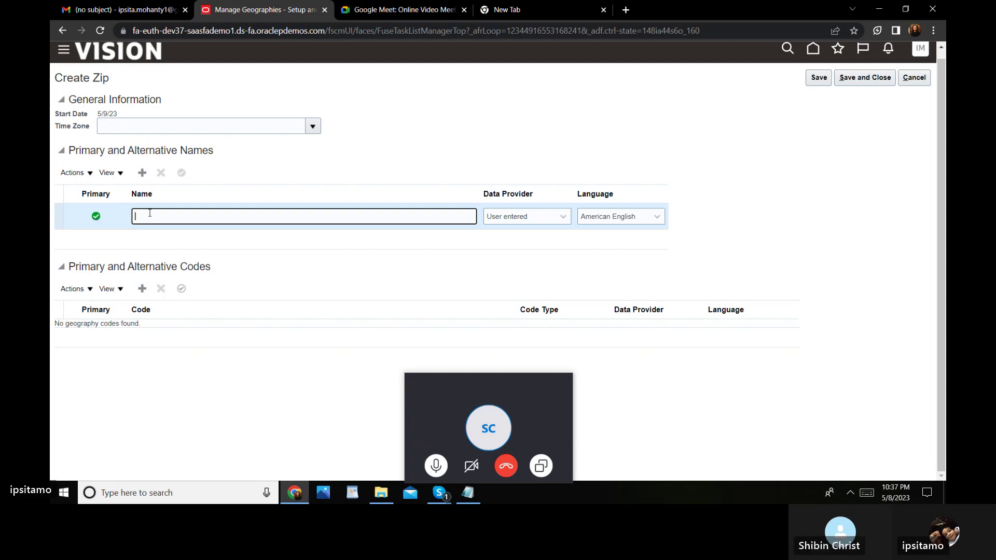
Save zip 751015 with a code row 751015 of type Unknown
{"action": "type", "text": "75"}
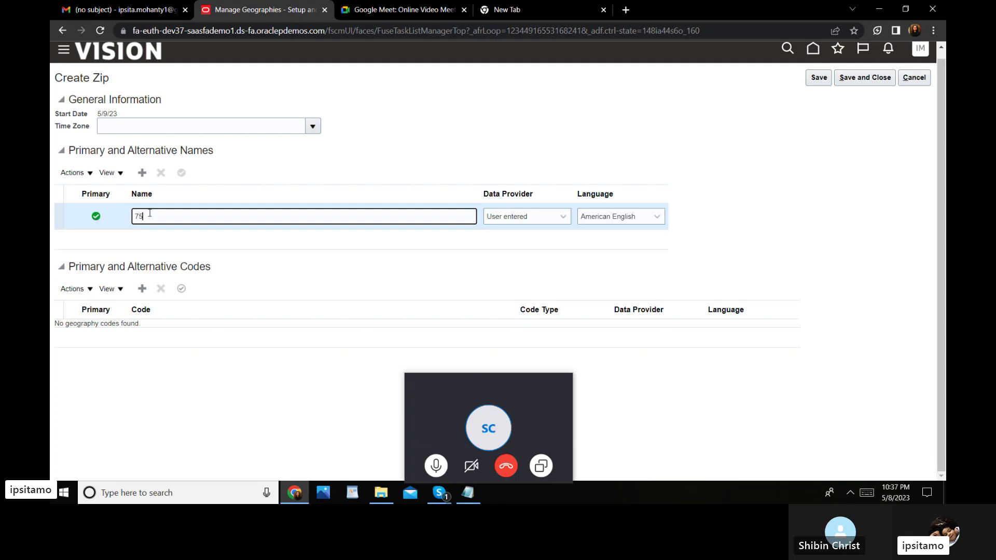
{"action": "type", "text": "161"}
{"action": "type", "text": "5"}
{"action": "left_click", "coordinate": [320, 257]}
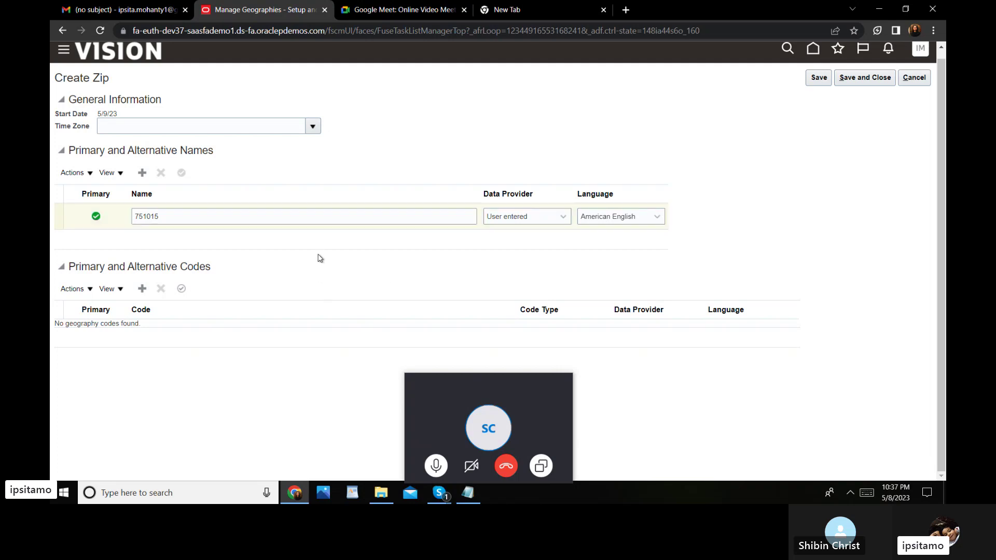
{"action": "left_click", "coordinate": [142, 290]}
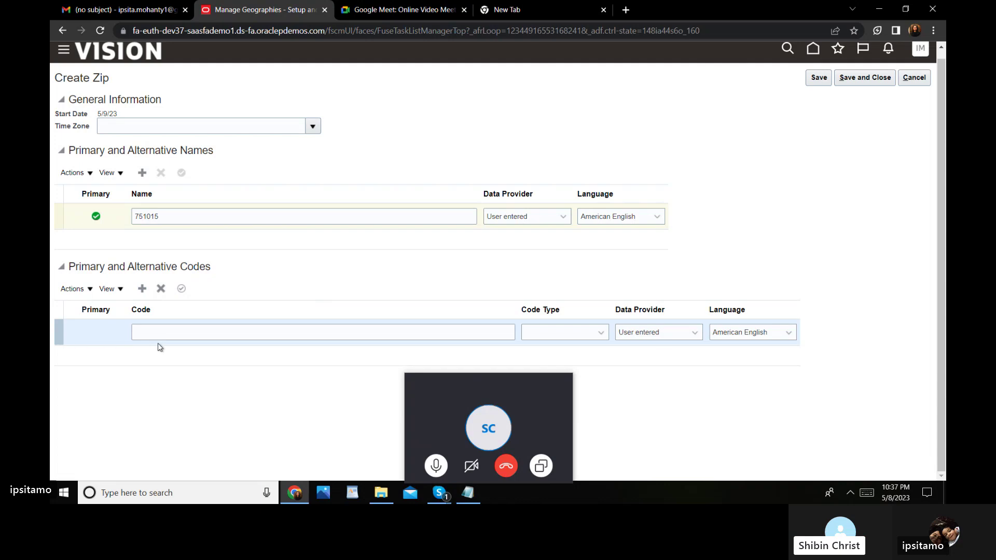
{"action": "left_click", "coordinate": [153, 328]}
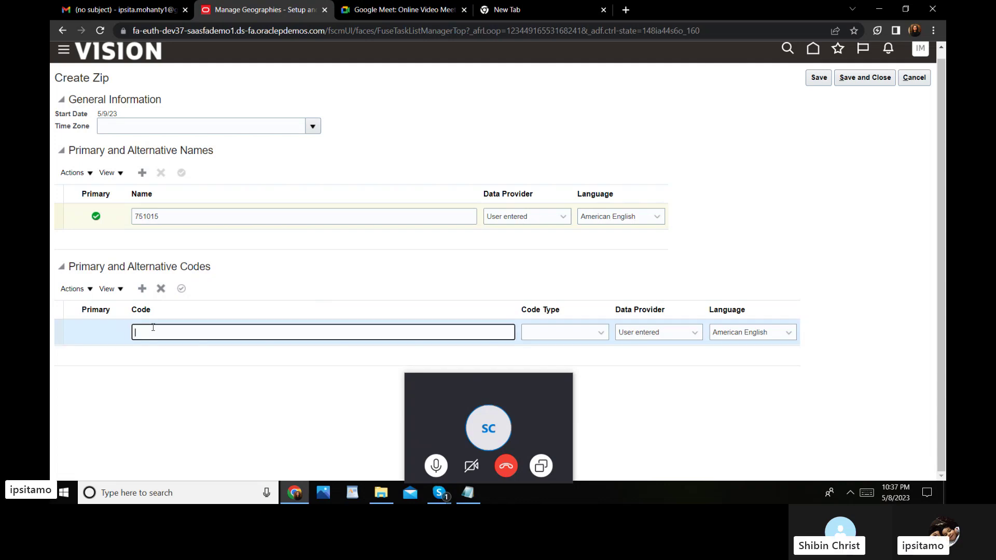
{"action": "type", "text": "751015"}
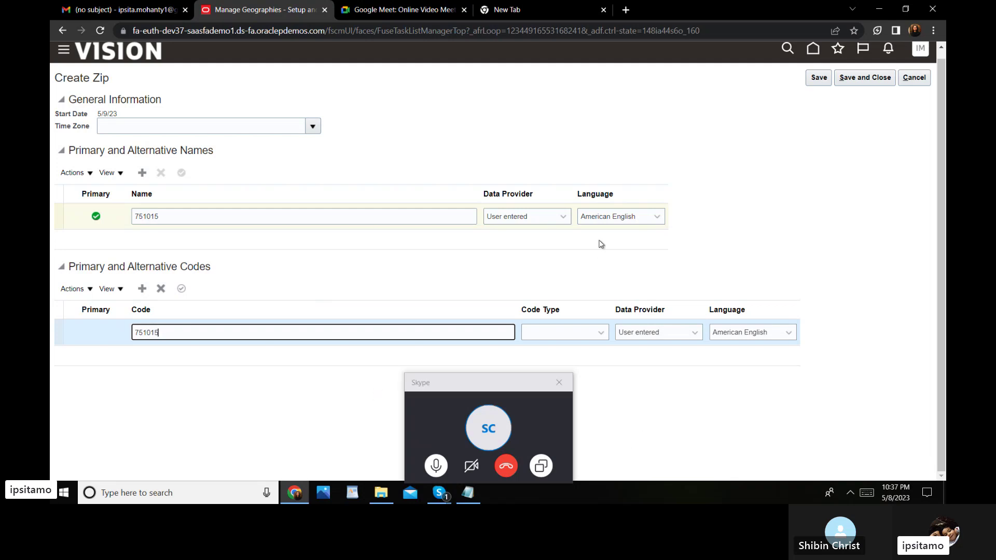
{"action": "left_click", "coordinate": [596, 335]}
{"action": "left_click_drag", "start_coordinate": [514, 384], "coordinate": [420, 388]}
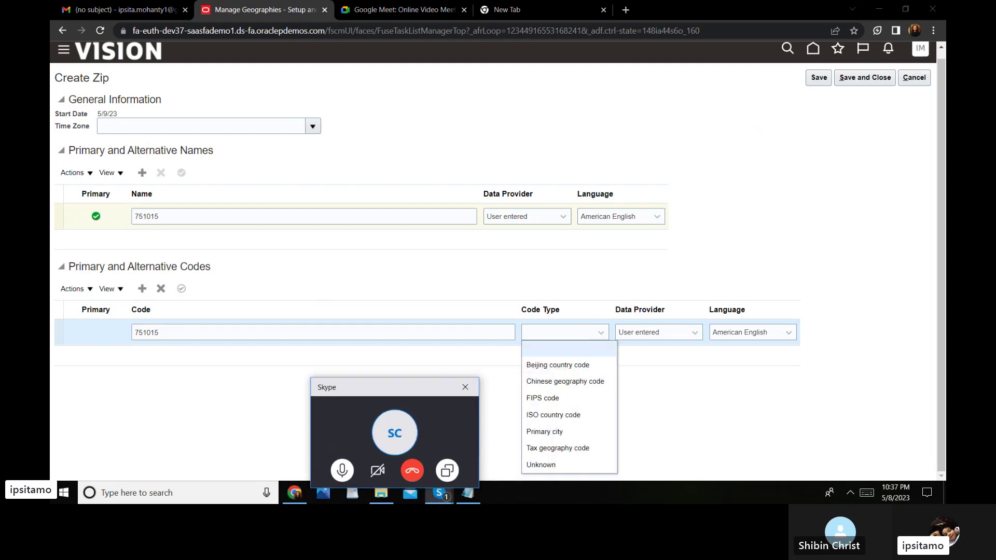
{"action": "left_click", "coordinate": [574, 463]}
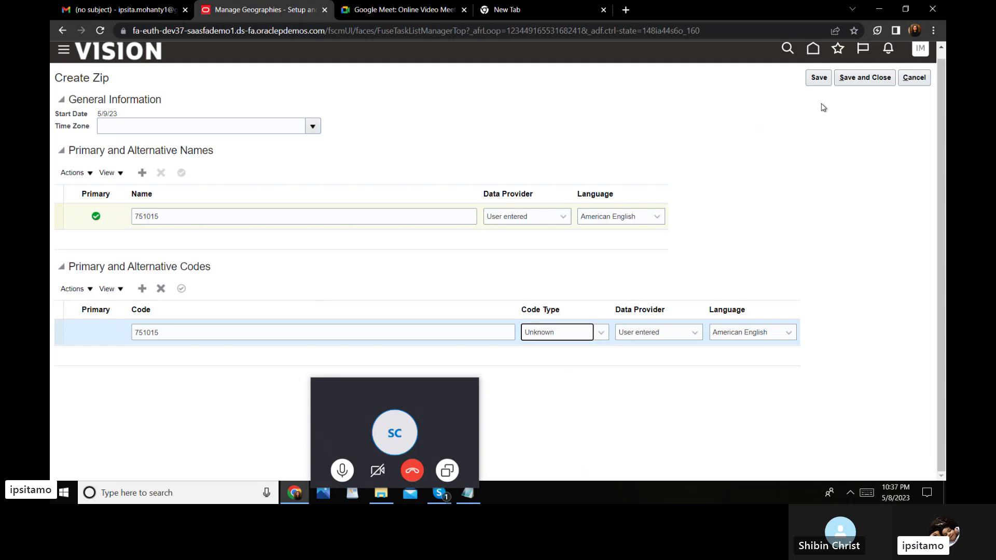
{"action": "left_click", "coordinate": [854, 82]}
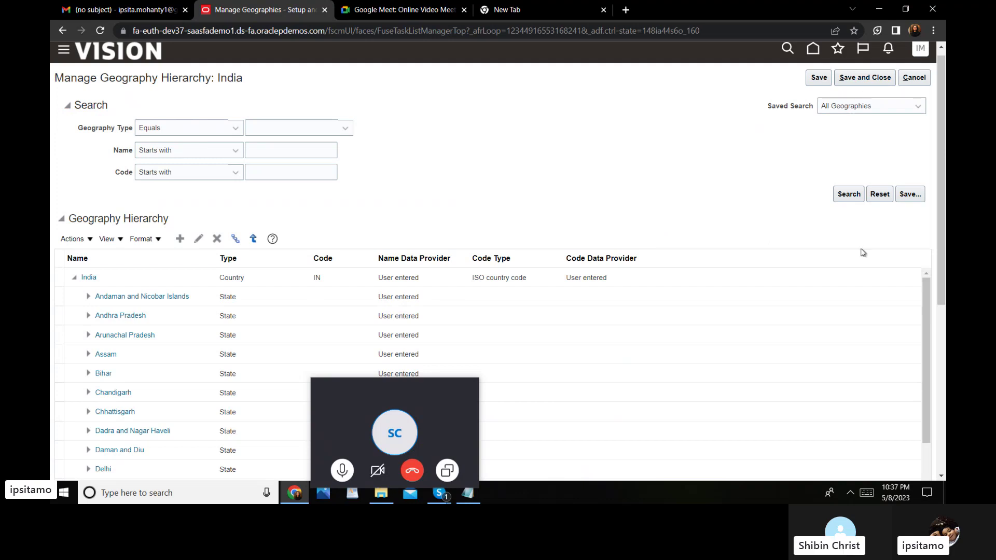
Review the India hierarchy under Kalinga Vihar, then open the Settings and Actions menu
{"action": "left_click_drag", "start_coordinate": [925, 301], "coordinate": [913, 484]}
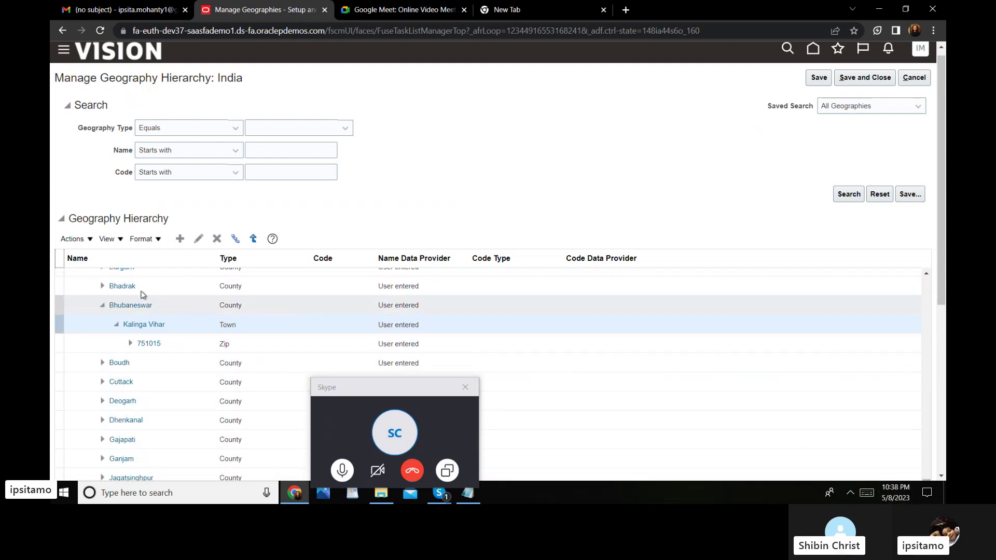
{"action": "left_click", "coordinate": [92, 242]}
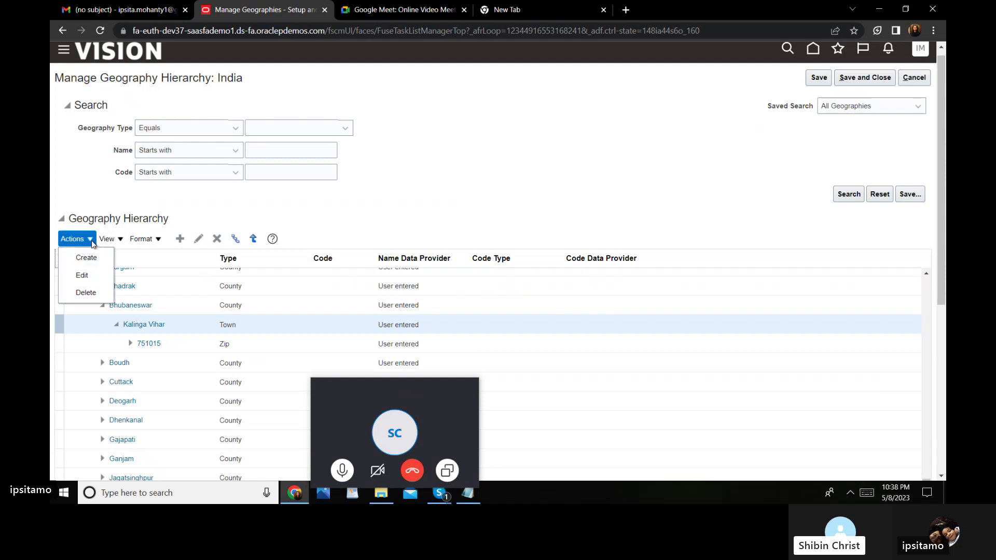
{"action": "left_click", "coordinate": [594, 137]}
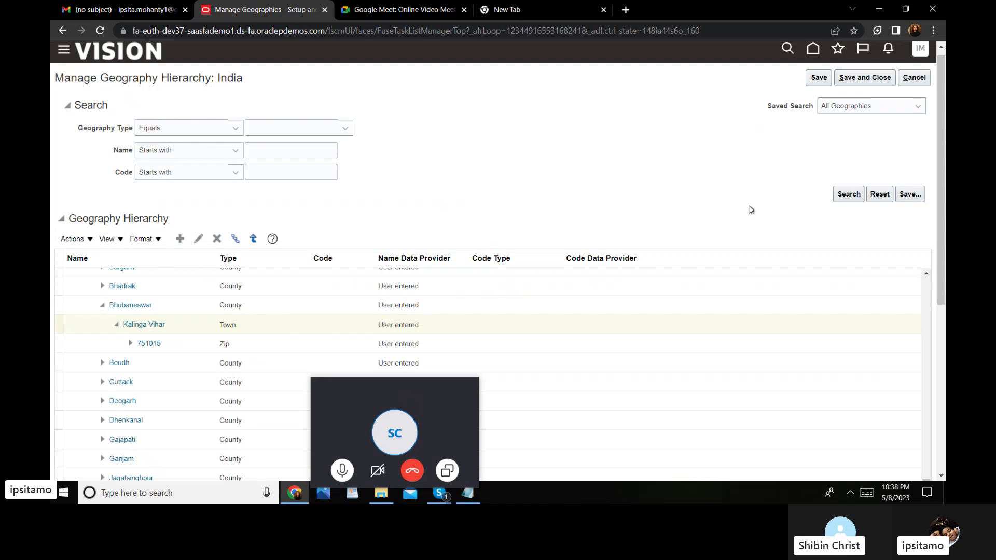
{"action": "left_click", "coordinate": [920, 56]}
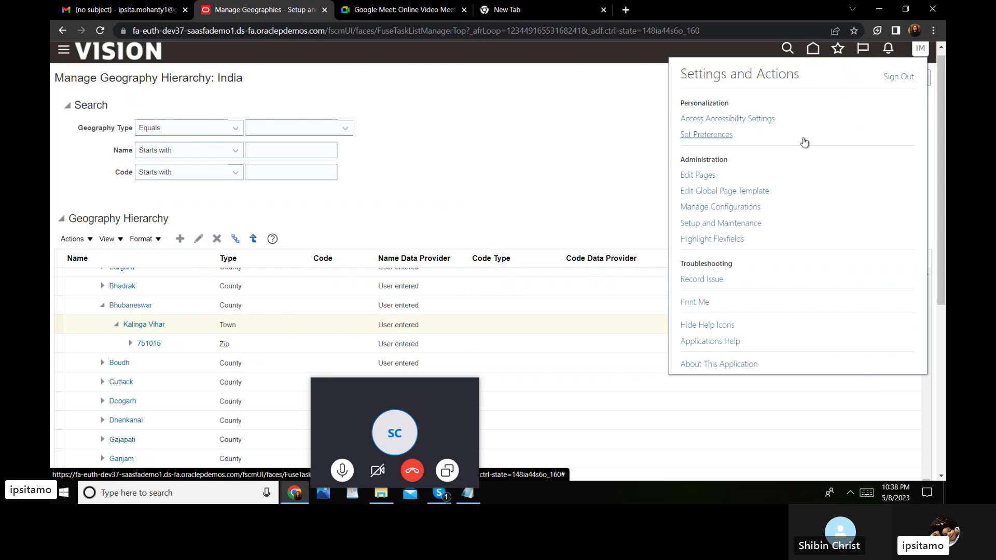
In Setup and Maintenance, search tasks for 'enterprise' and launch Establish Enterprise Structures
{"action": "left_click", "coordinate": [706, 224]}
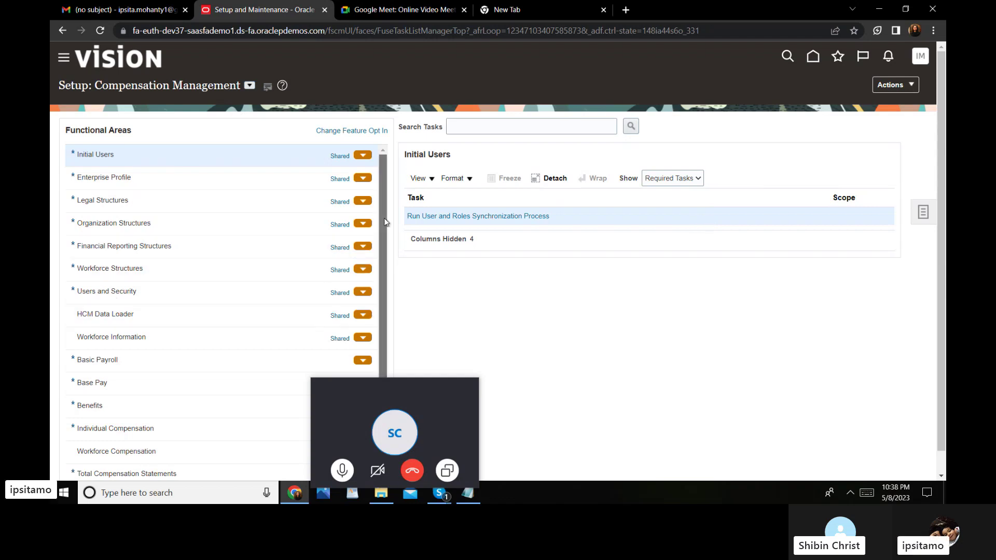
{"action": "scroll", "coordinate": [384, 222], "scroll_direction": "down", "scroll_amount": 1}
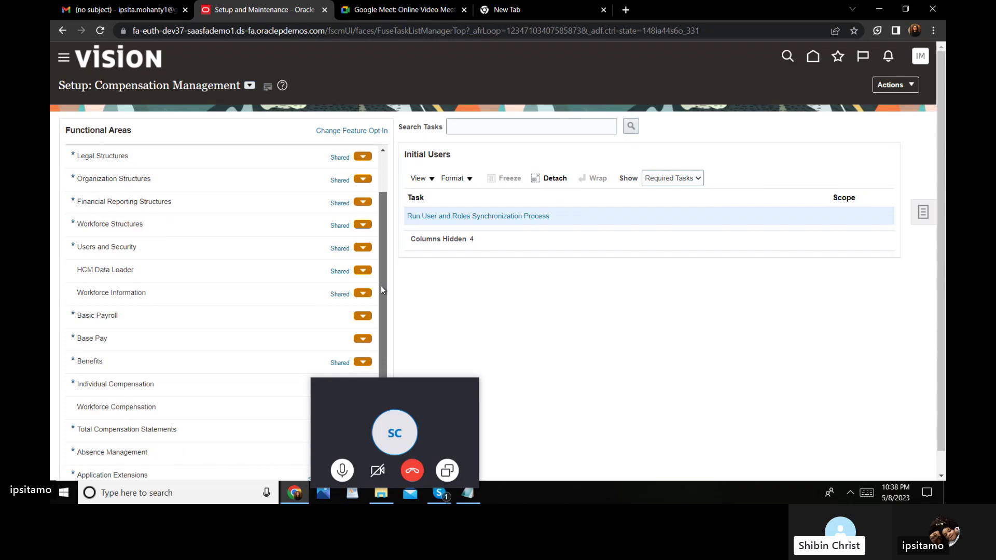
{"action": "left_click", "coordinate": [487, 125]}
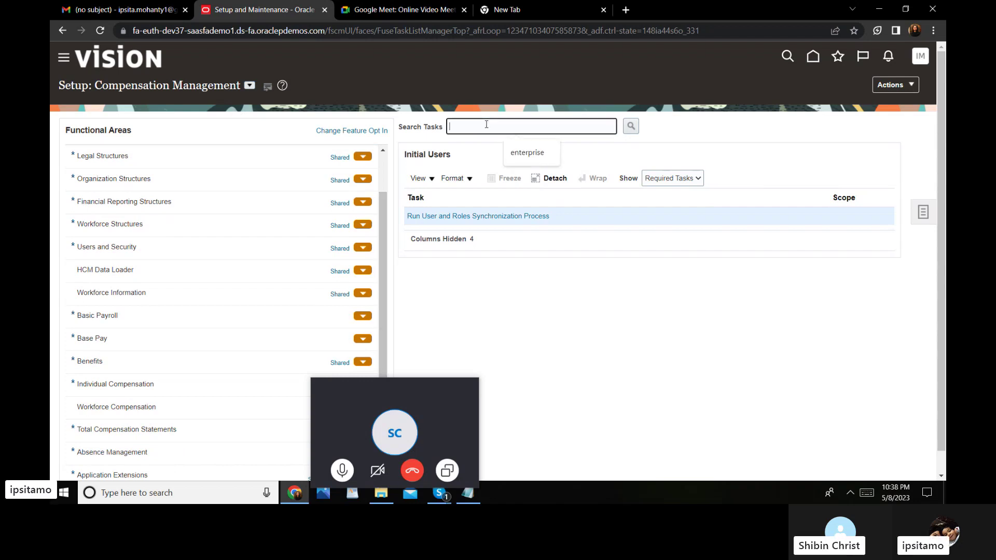
{"action": "left_click", "coordinate": [526, 152]}
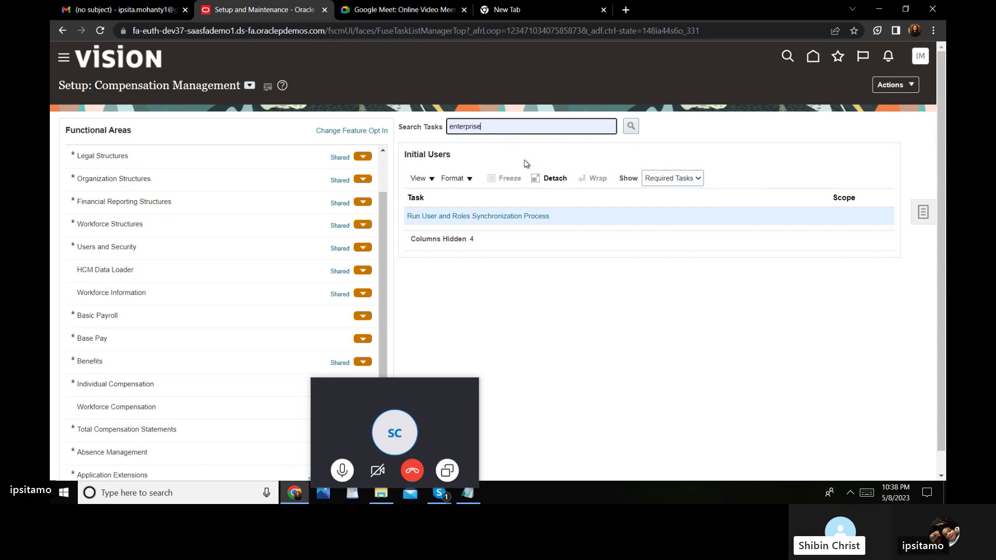
{"action": "left_click", "coordinate": [630, 129]}
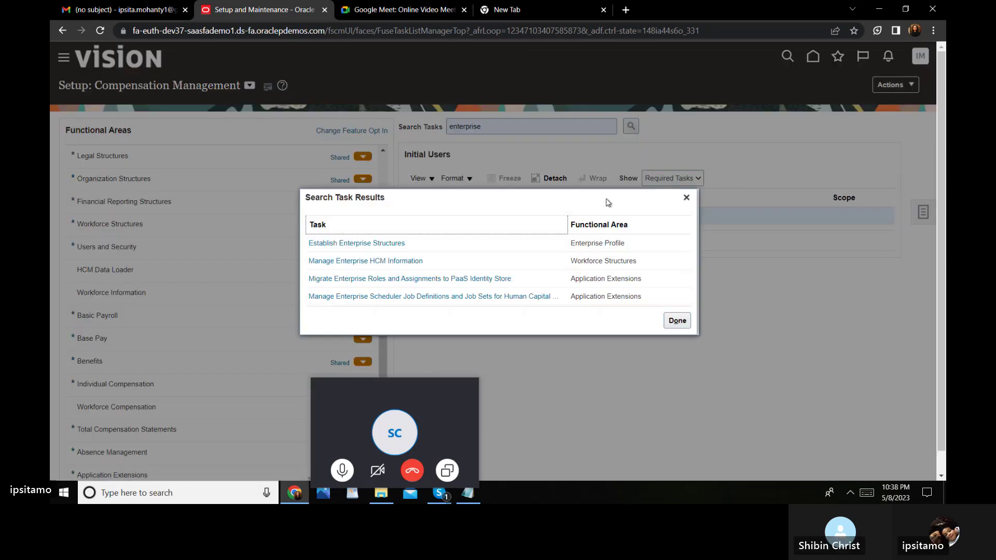
{"action": "left_click", "coordinate": [400, 244]}
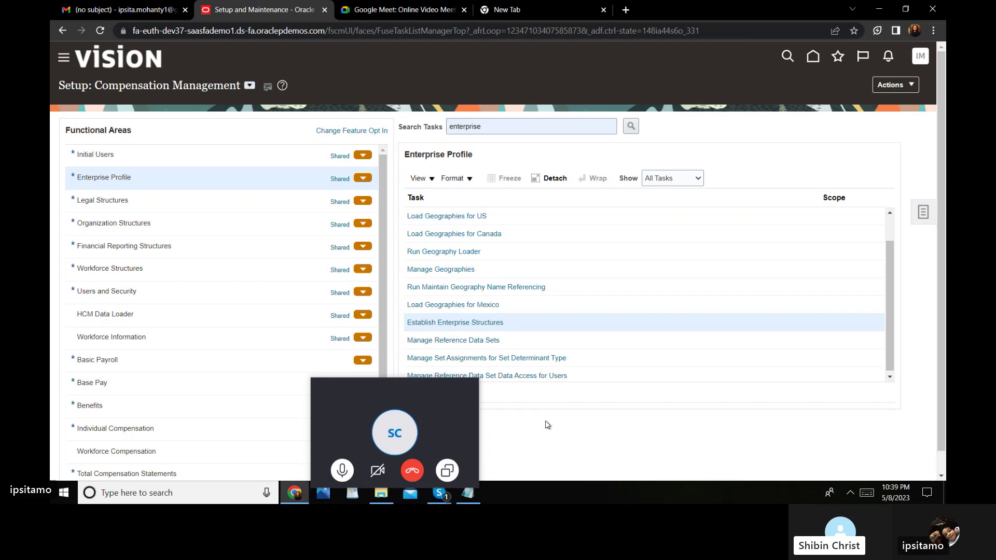
{"action": "left_click", "coordinate": [495, 323]}
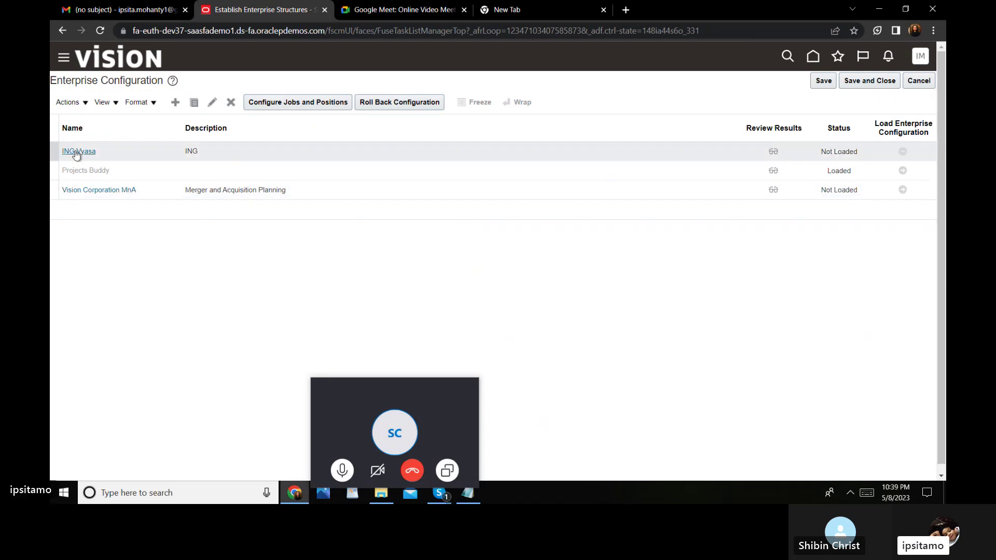
Open the ING Vyasa configuration, advance to Divisions, and add a new division row
{"action": "left_click", "coordinate": [76, 152]}
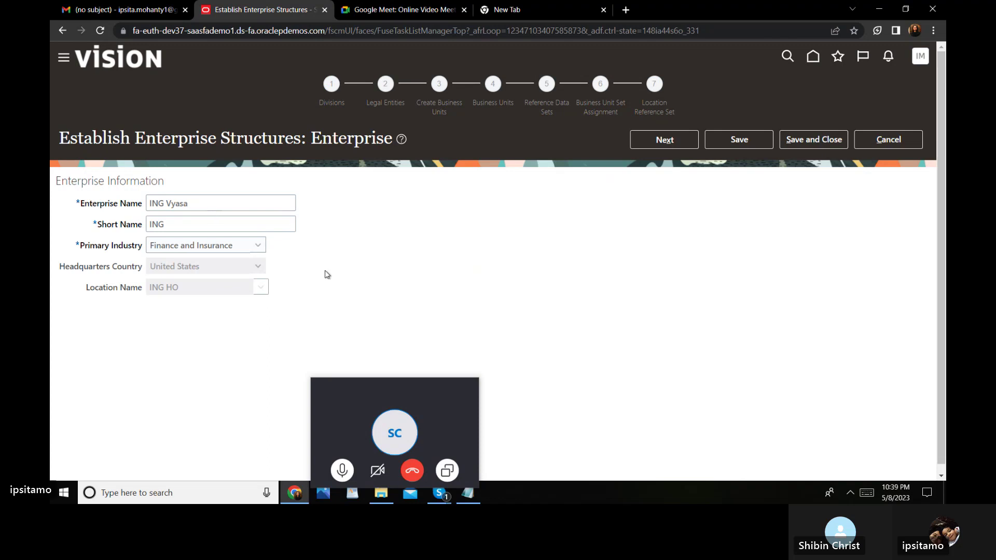
{"action": "left_click", "coordinate": [678, 138]}
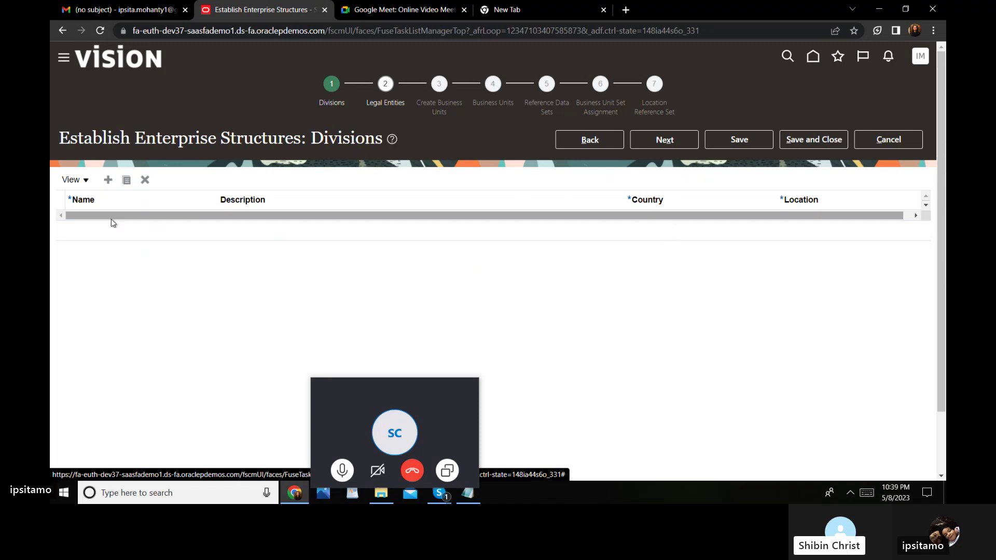
{"action": "left_click", "coordinate": [108, 181]}
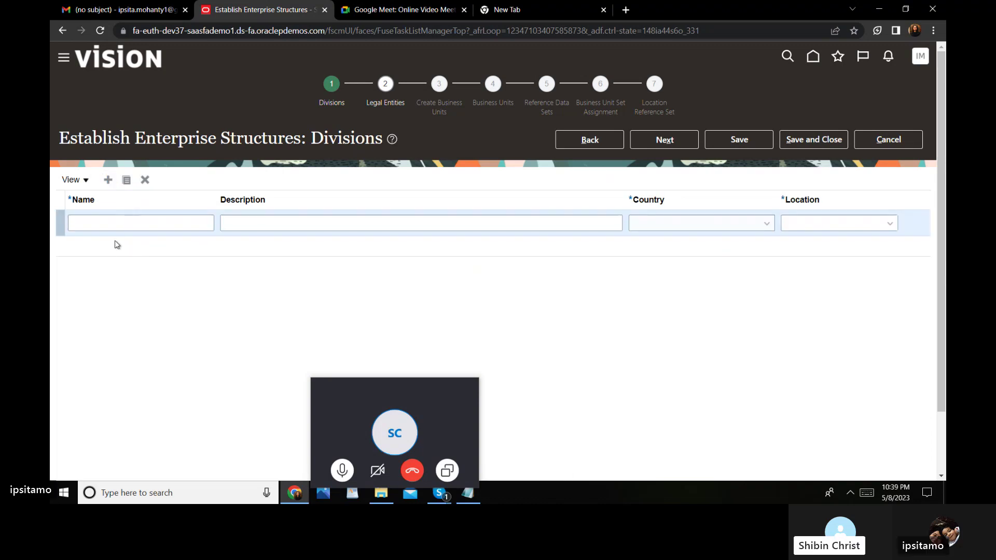
{"action": "left_click", "coordinate": [105, 220]}
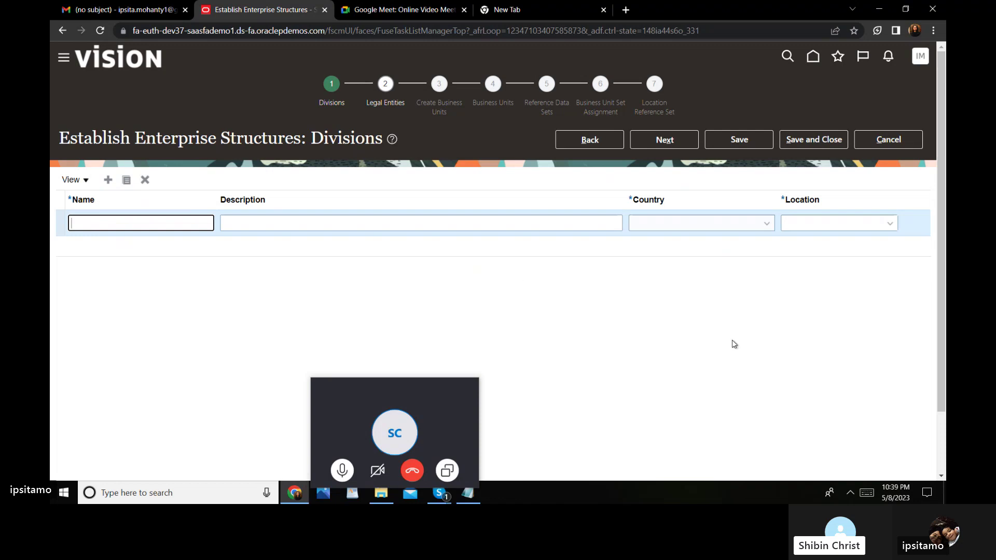
Set the new division's country to India and start creating a new location for it
{"action": "left_click", "coordinate": [890, 223]}
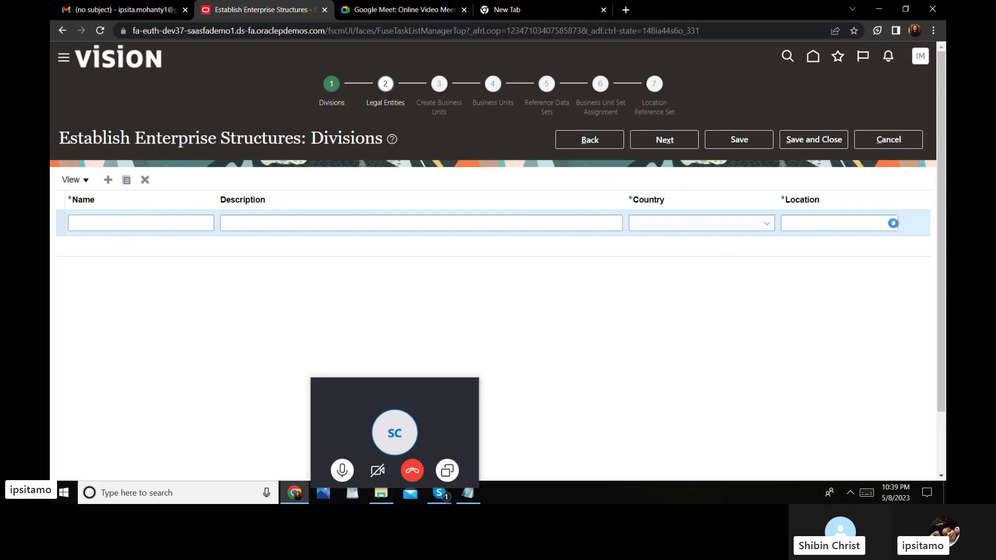
{"action": "left_click", "coordinate": [767, 223]}
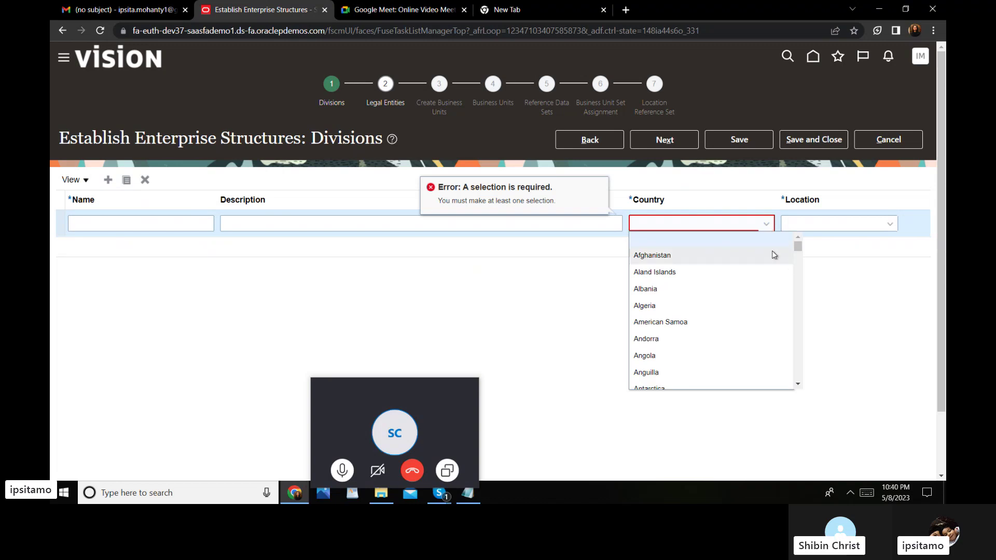
{"action": "left_click", "coordinate": [712, 223]}
{"action": "type", "text": "India"}
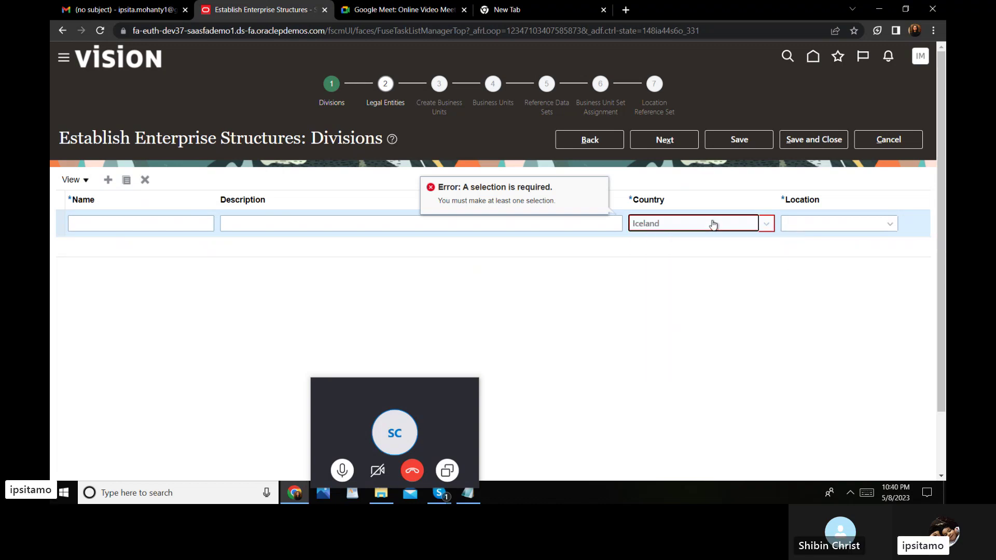
{"action": "left_click", "coordinate": [780, 273]}
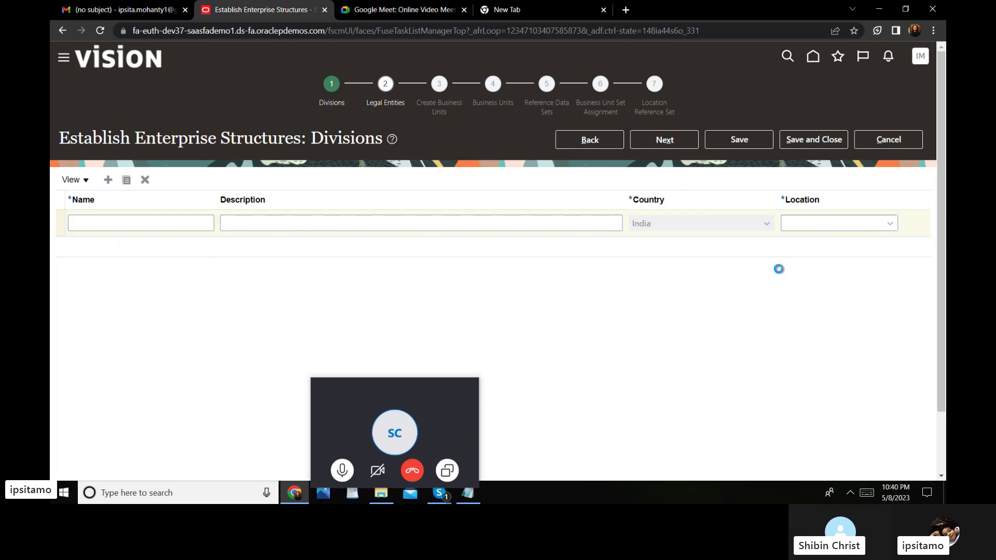
{"action": "left_click", "coordinate": [892, 228]}
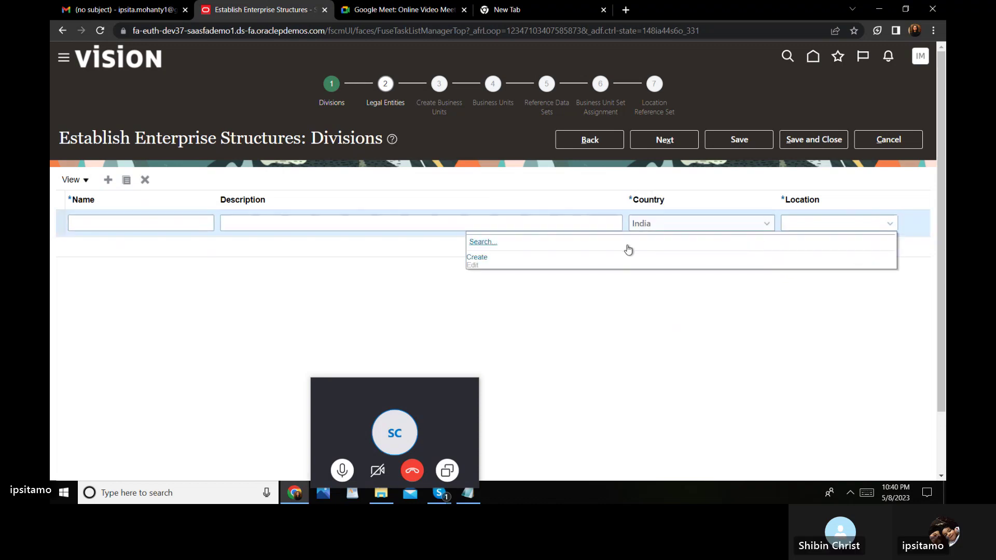
{"action": "left_click", "coordinate": [477, 258]}
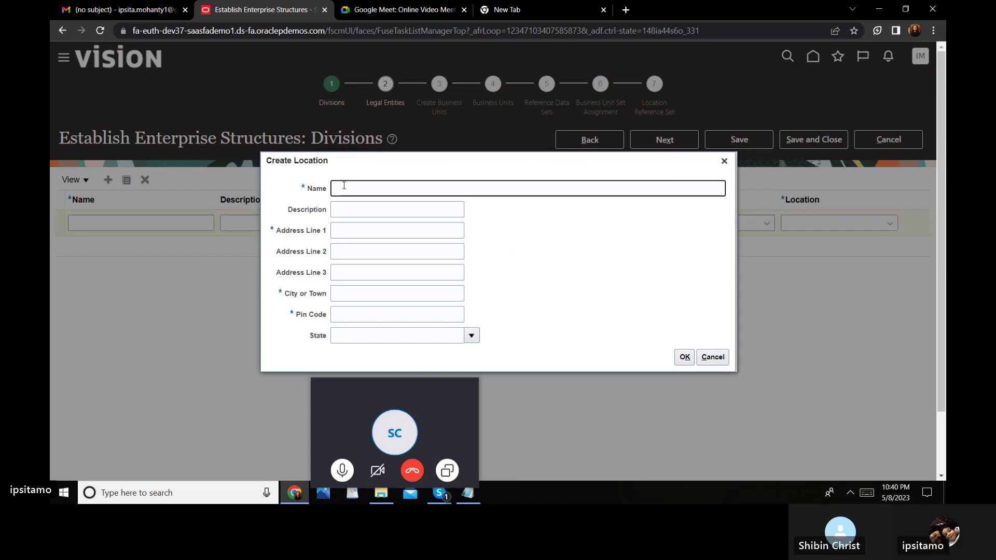
Enter Pin Code 751015 for the new location and dismiss the required-fields error
{"action": "left_click", "coordinate": [341, 314]}
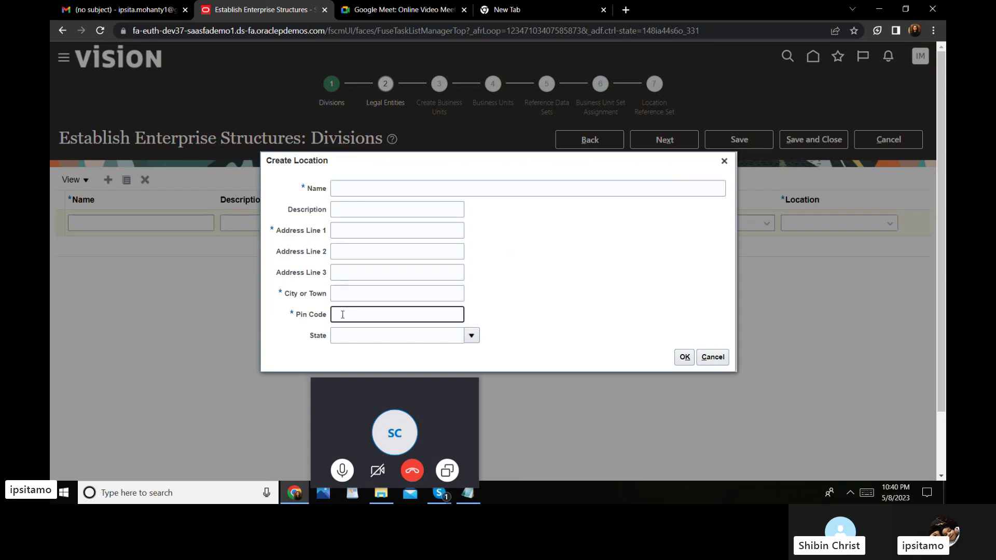
{"action": "type", "text": "751015"}
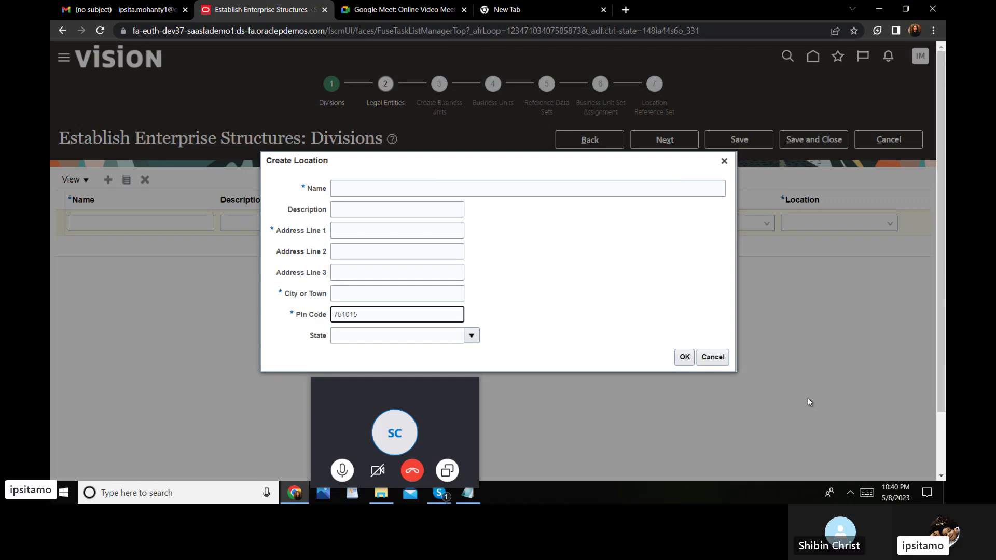
{"action": "left_click", "coordinate": [684, 357]}
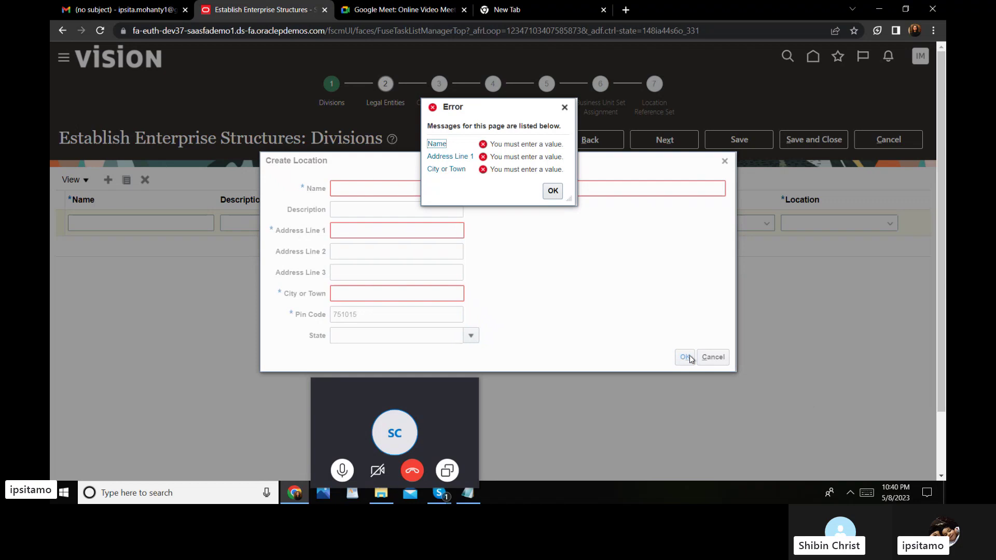
{"action": "left_click", "coordinate": [643, 334]}
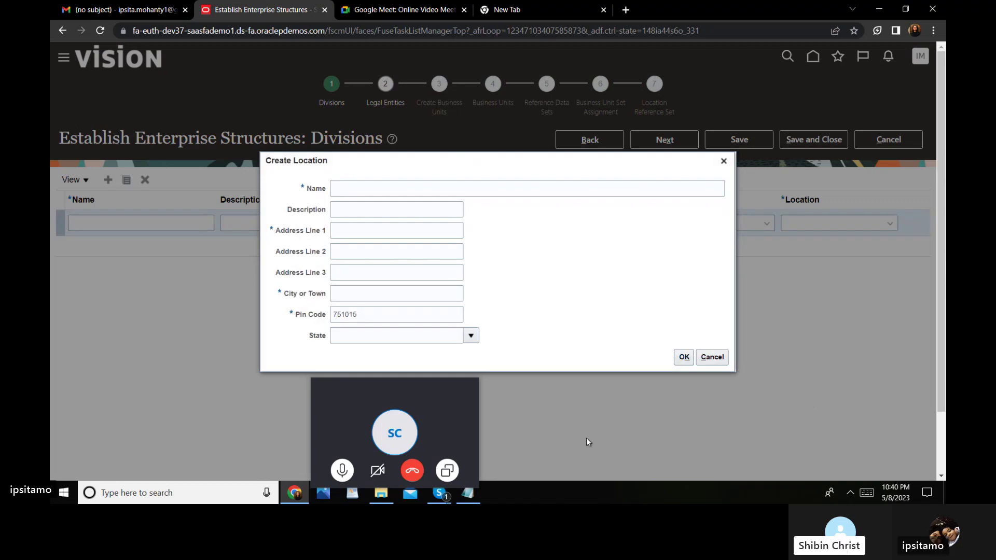
{"action": "left_click", "coordinate": [342, 186]}
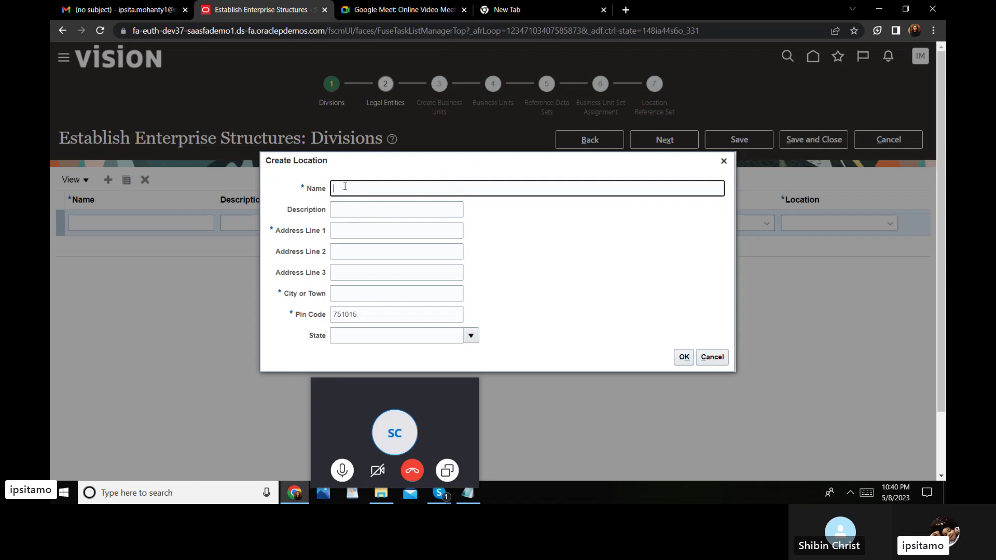
Enter the city BHUBANESWAR, correcting its lowercase first letter to uppercase B
{"action": "left_click", "coordinate": [344, 209]}
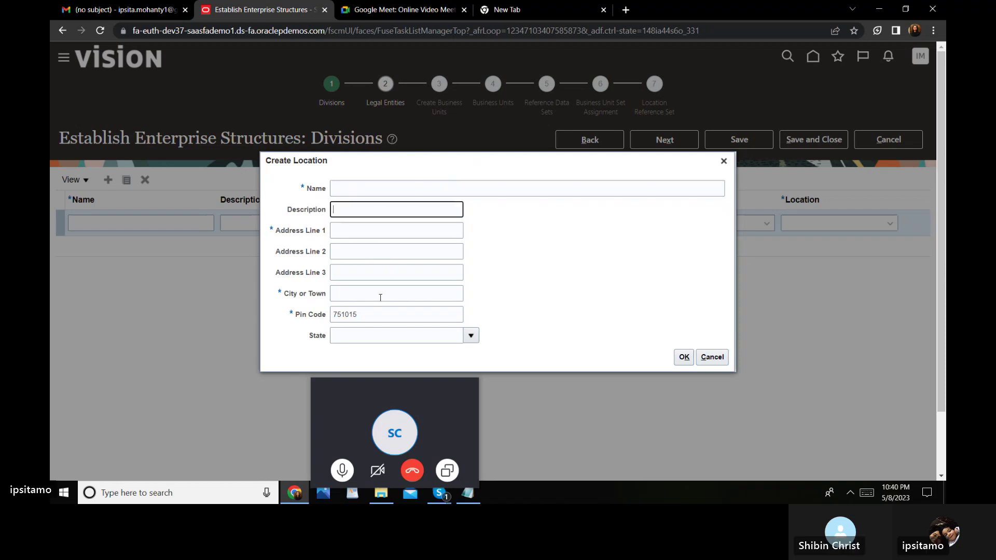
{"action": "left_click", "coordinate": [370, 335]}
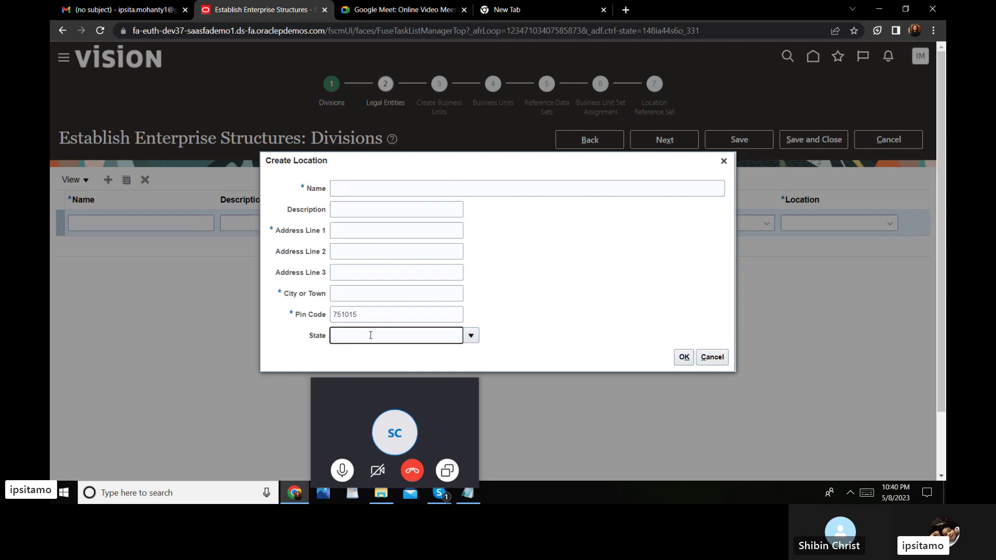
{"action": "left_click", "coordinate": [366, 311]}
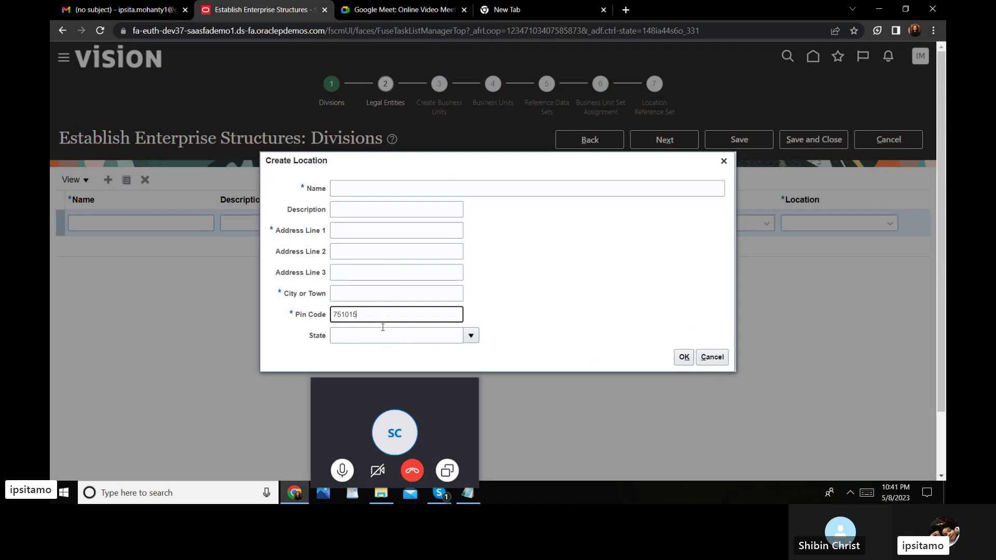
{"action": "left_click", "coordinate": [359, 293]}
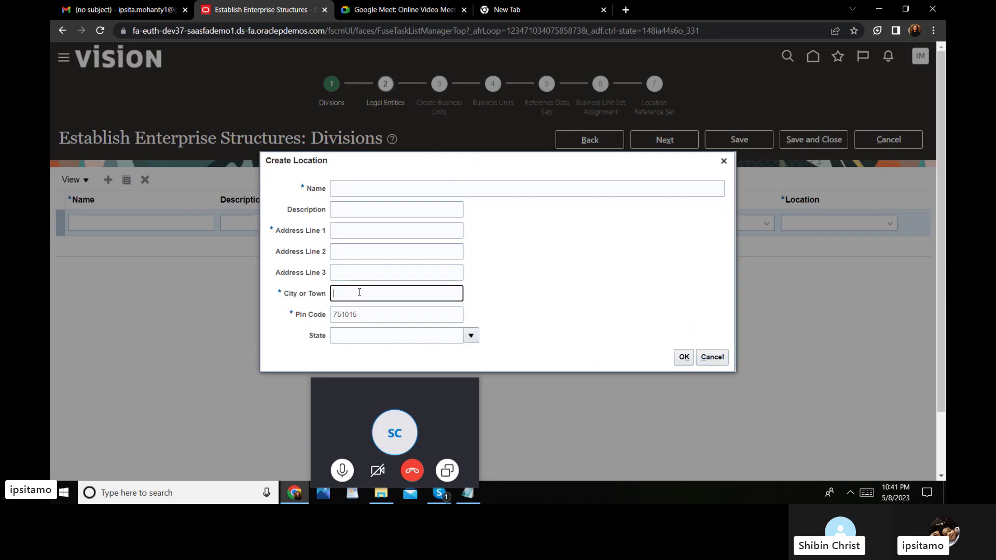
{"action": "type", "text": "B"}
{"action": "key", "text": "BackSpace"}
{"action": "key", "text": "BackSpace"}
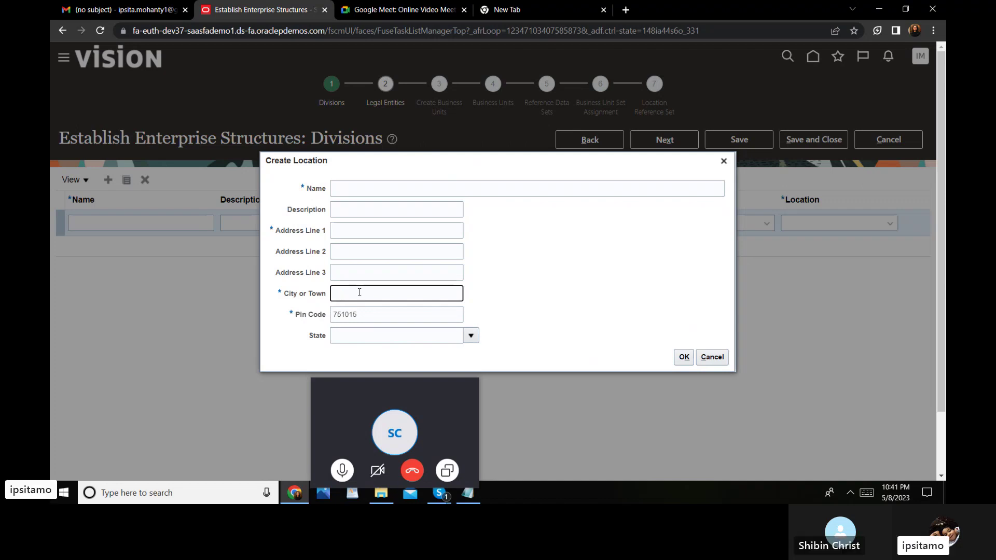
{"action": "type", "text": "bHU"}
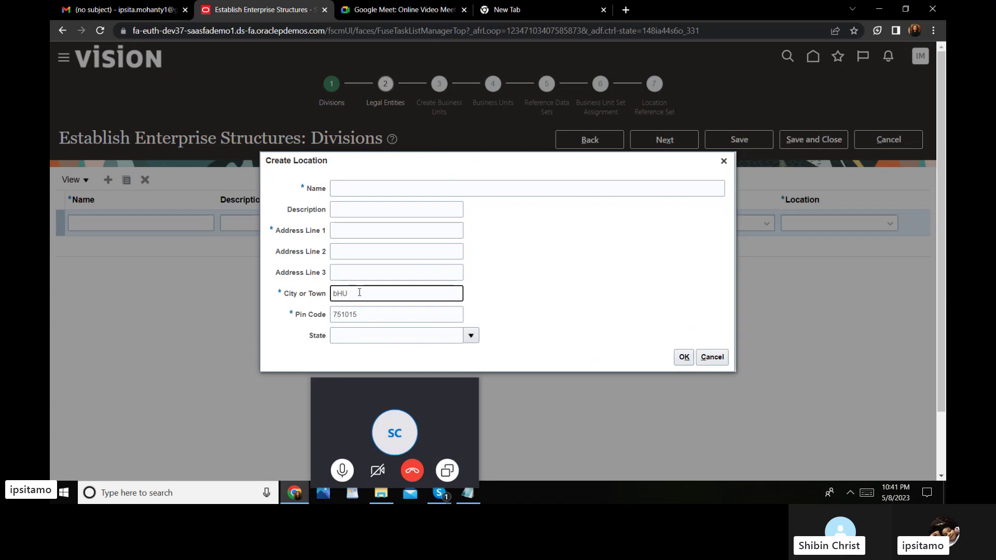
{"action": "type", "text": "BANESWAR"}
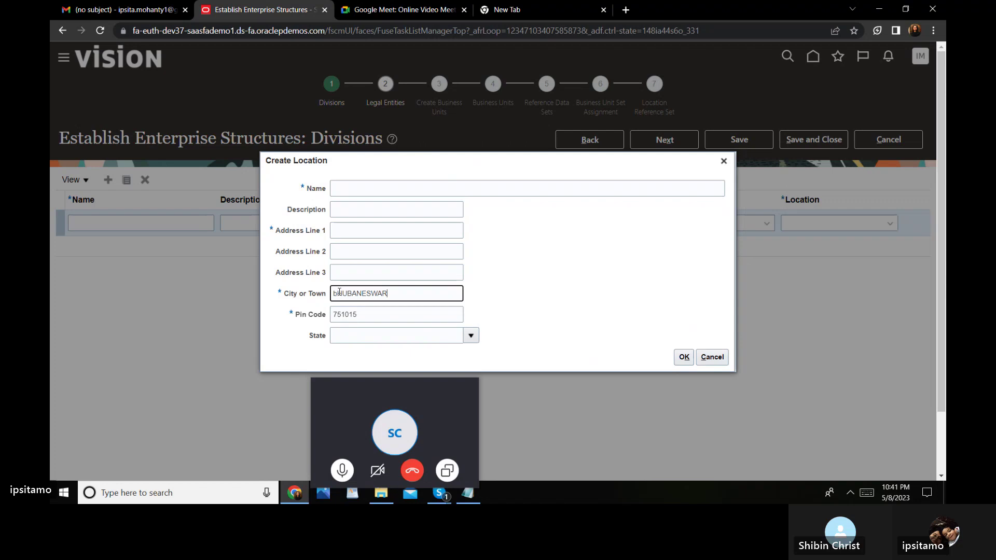
{"action": "left_click", "coordinate": [339, 293]}
{"action": "key", "text": "BackSpace"}
{"action": "type", "text": "B"}
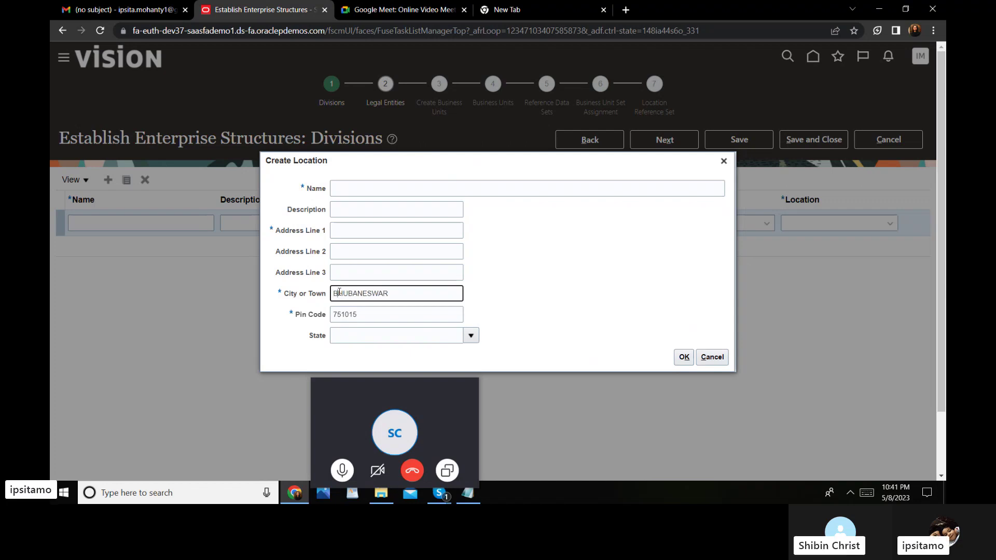
{"action": "left_click", "coordinate": [586, 298]}
Bring up the Search and Select: State dialog from the State dropdown's Search option
{"action": "left_click", "coordinate": [472, 335]}
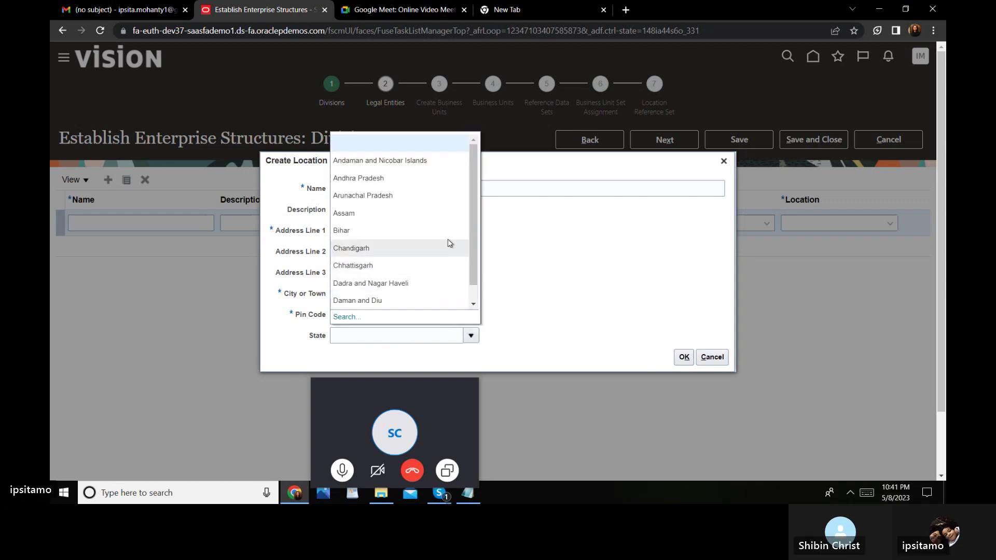
{"action": "scroll", "coordinate": [471, 276], "scroll_direction": "down", "scroll_amount": 1}
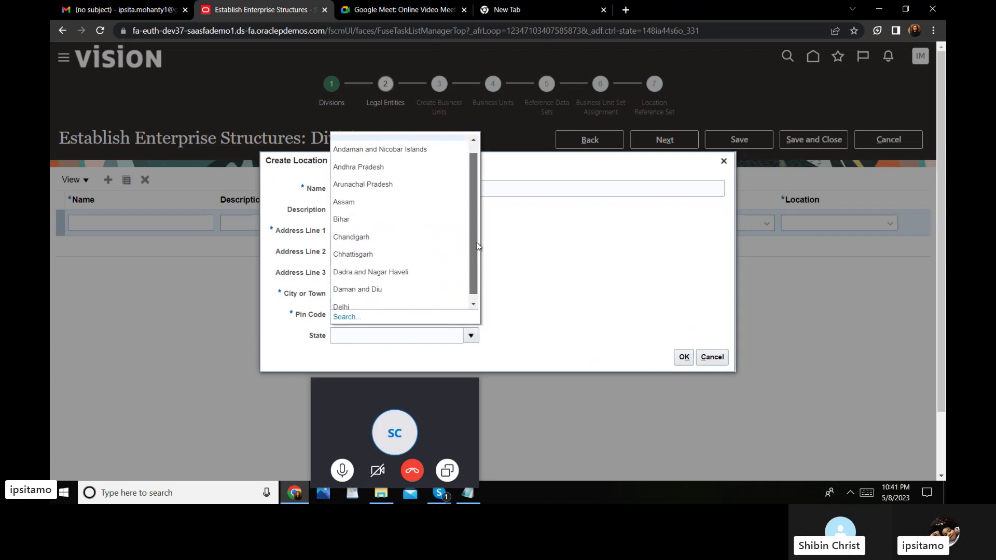
{"action": "scroll", "coordinate": [473, 244], "scroll_direction": "up", "scroll_amount": 1}
{"action": "left_click", "coordinate": [617, 295]}
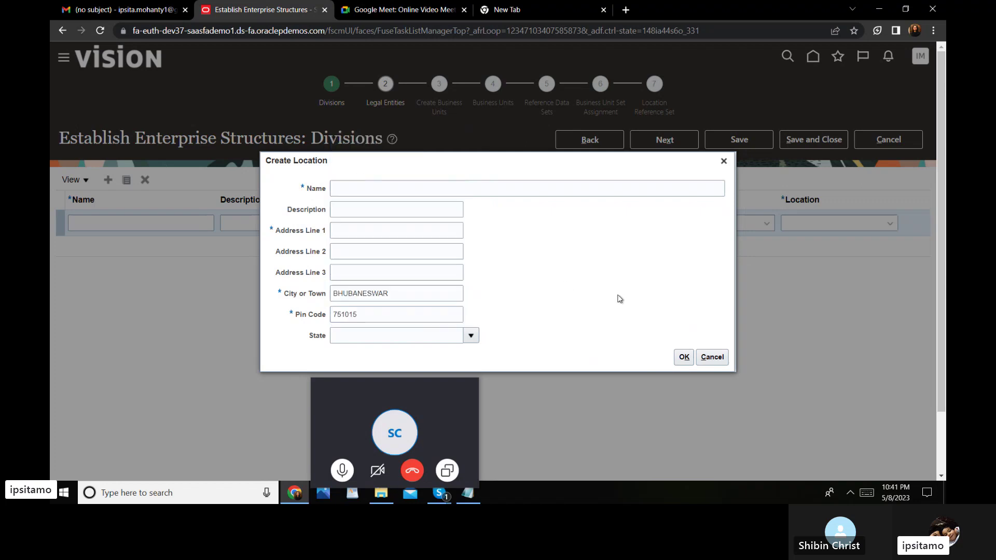
{"action": "left_click", "coordinate": [349, 187]}
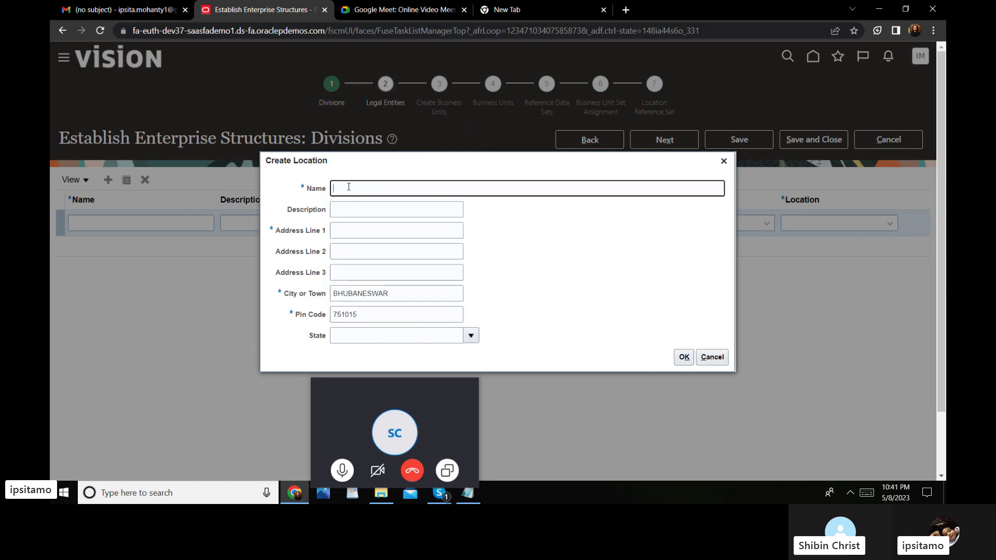
{"action": "left_click", "coordinate": [573, 321]}
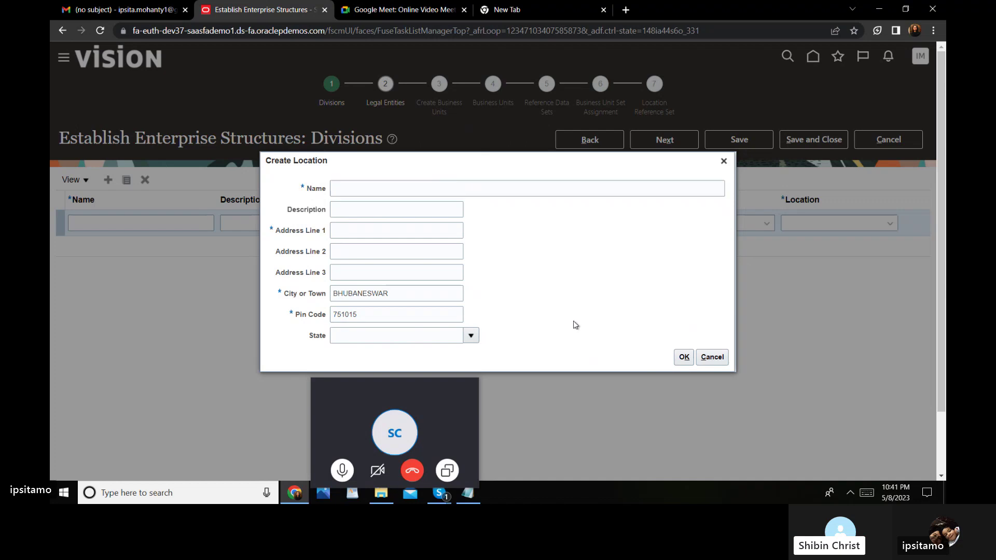
{"action": "left_click", "coordinate": [471, 334]}
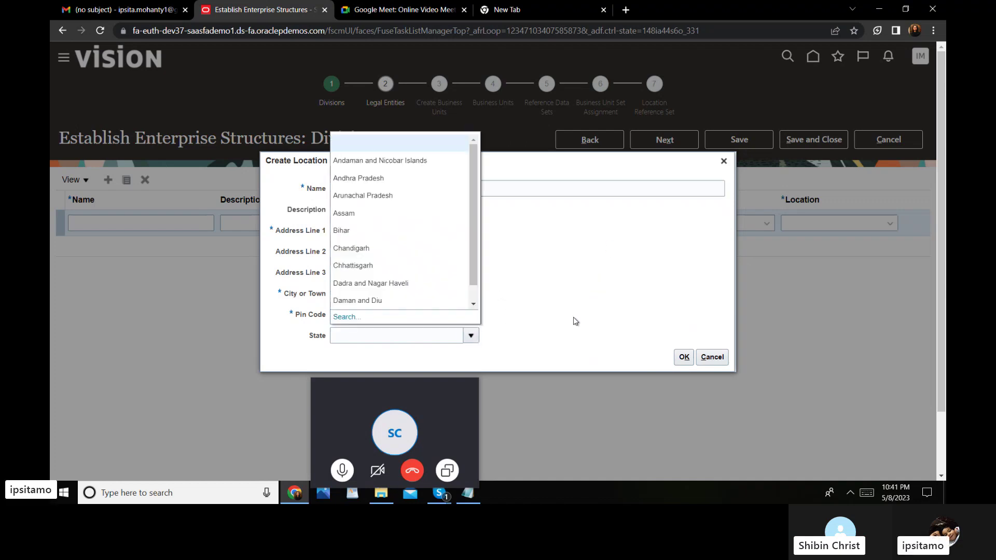
{"action": "left_click", "coordinate": [415, 317]}
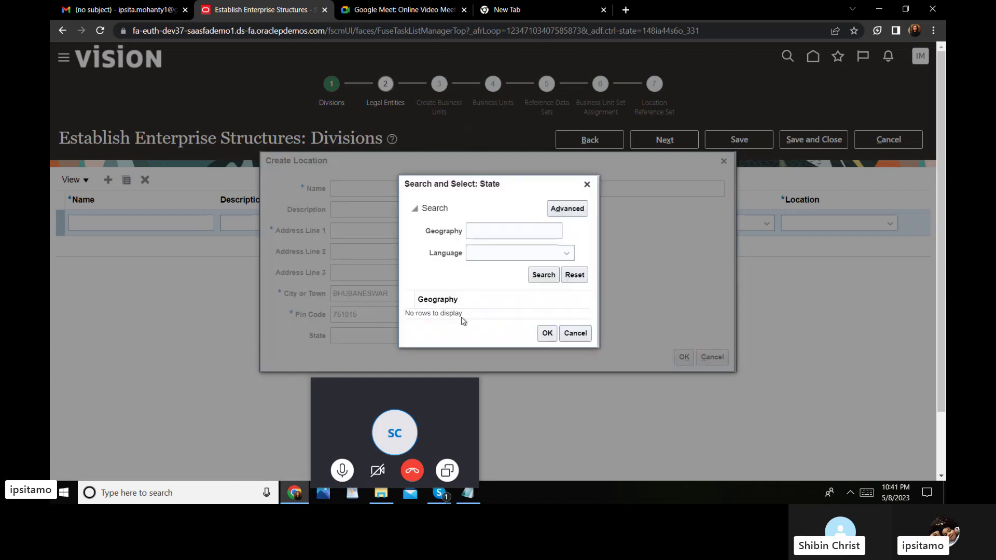
Search geographies for 'Oris' and choose Orissa as the location's state
{"action": "left_click", "coordinate": [484, 225]}
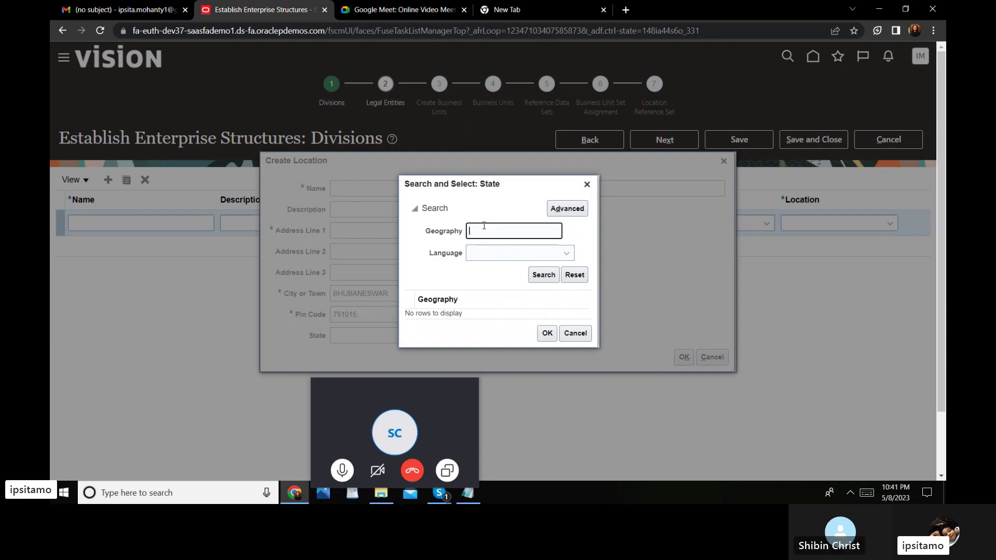
{"action": "type", "text": "Orissa"}
{"action": "left_click", "coordinate": [550, 331]}
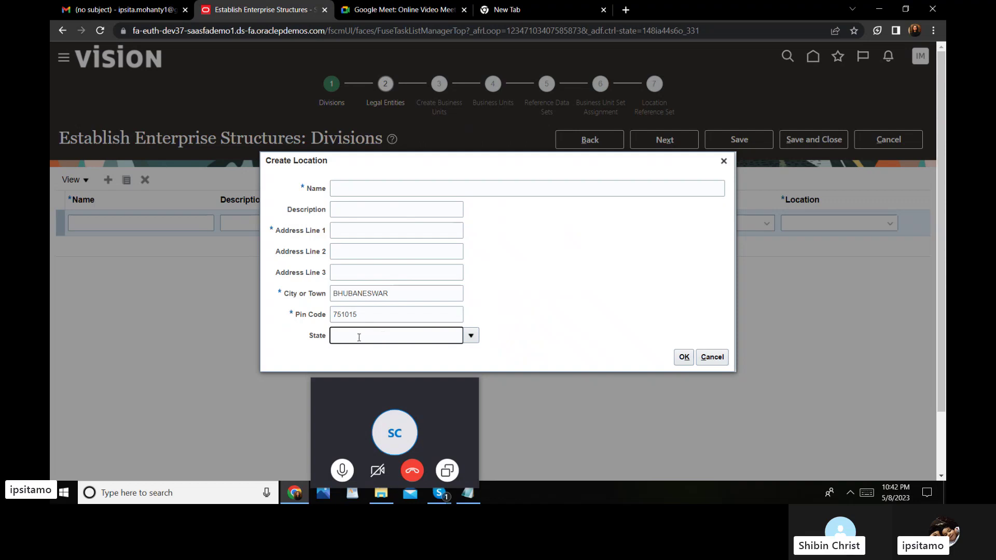
{"action": "left_click", "coordinate": [470, 336]}
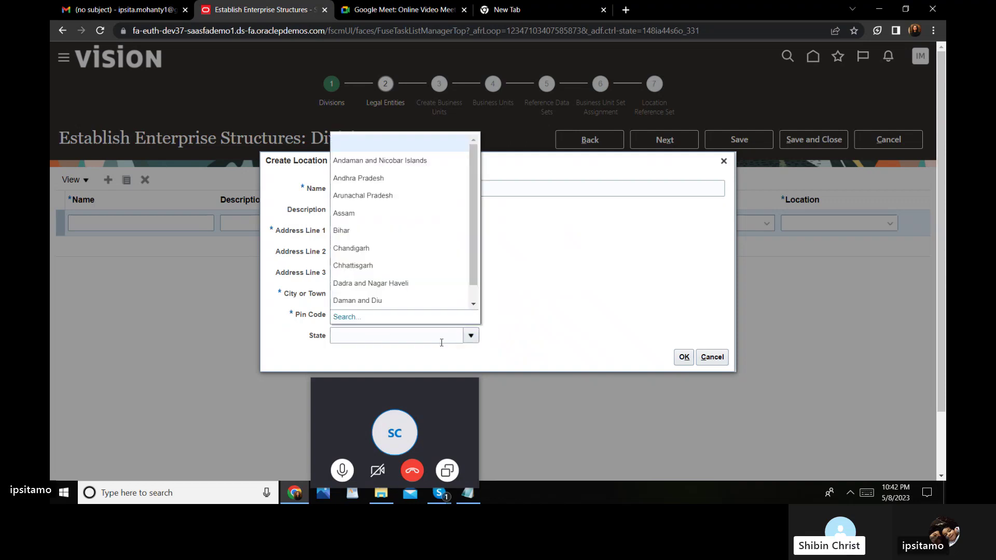
{"action": "left_click", "coordinate": [348, 317]}
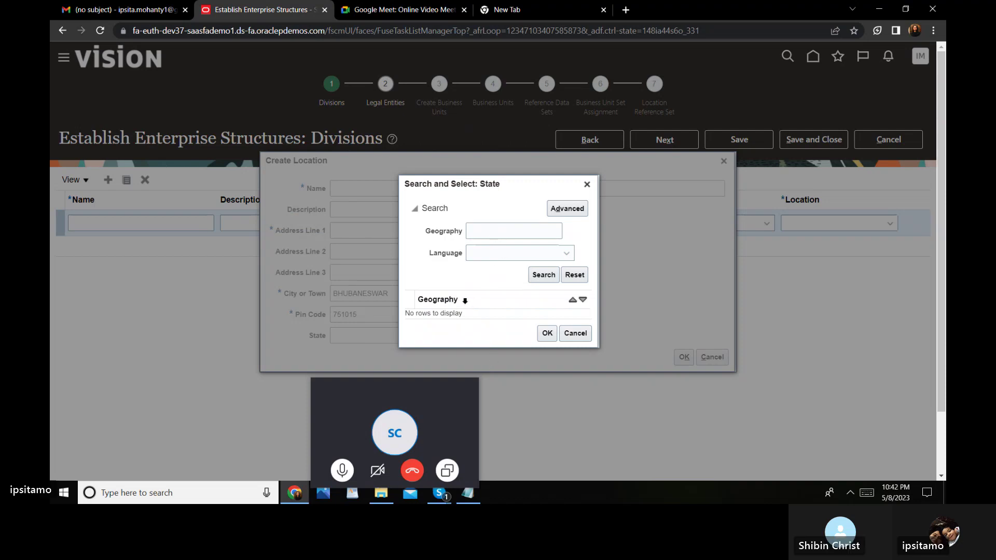
{"action": "left_click", "coordinate": [496, 225]}
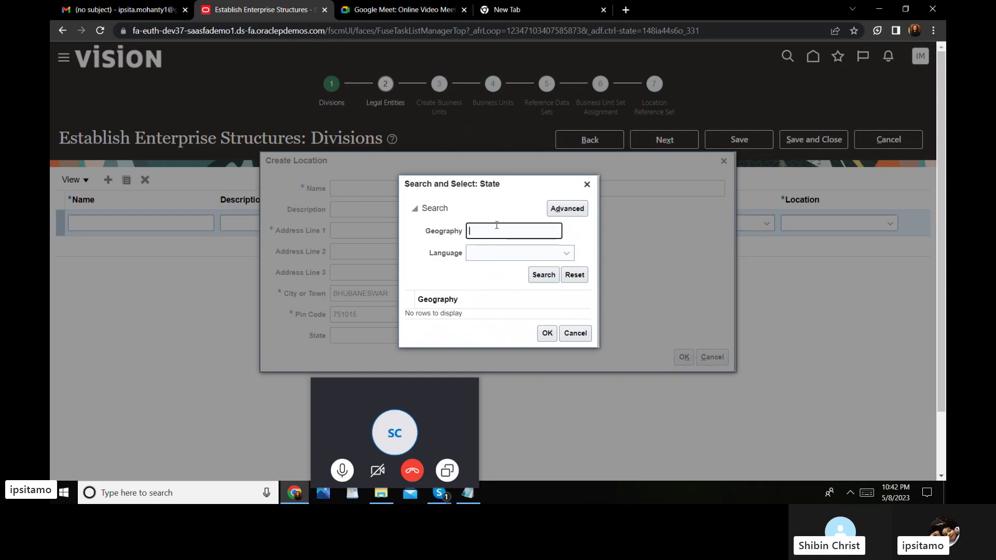
{"action": "type", "text": "Orissa"}
{"action": "left_click", "coordinate": [539, 276]}
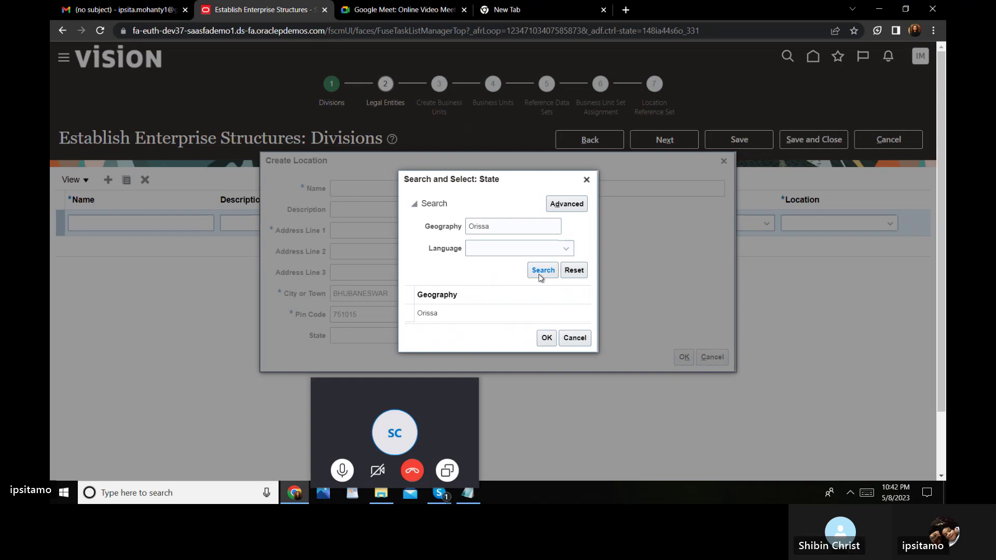
{"action": "left_click", "coordinate": [435, 311]}
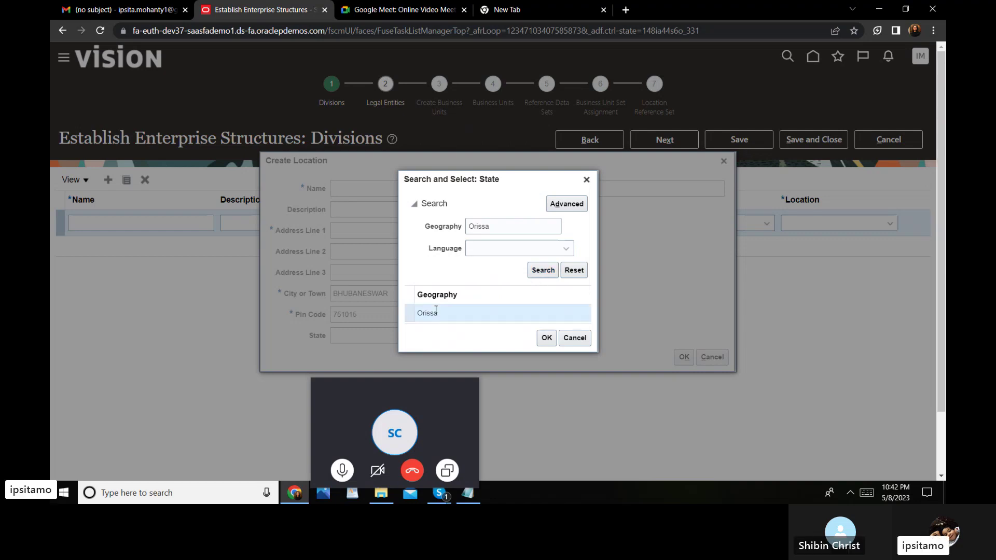
{"action": "left_click", "coordinate": [542, 337]}
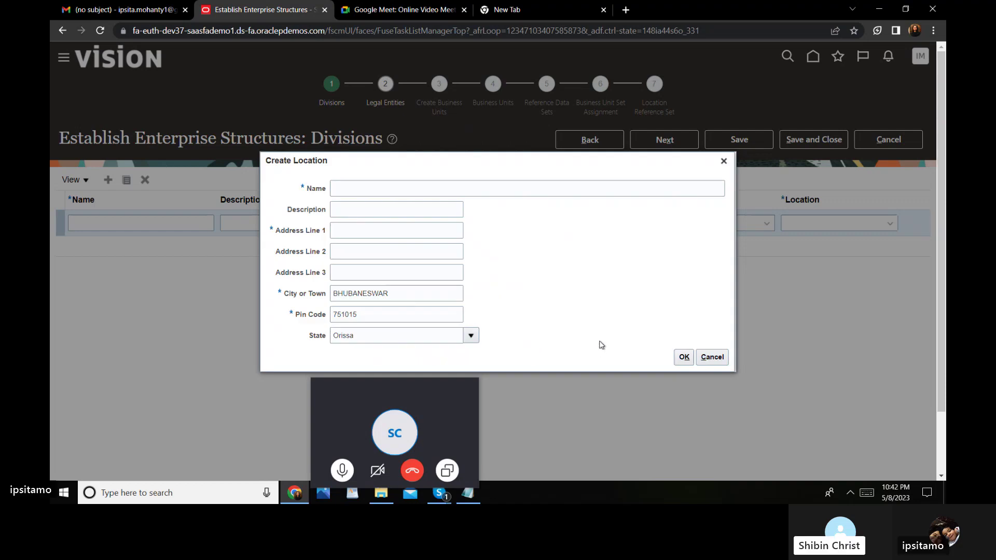
Name the location 'ING Orissa', enter 'Line 1' as Address Line 1, and submit it
{"action": "left_click", "coordinate": [405, 182]}
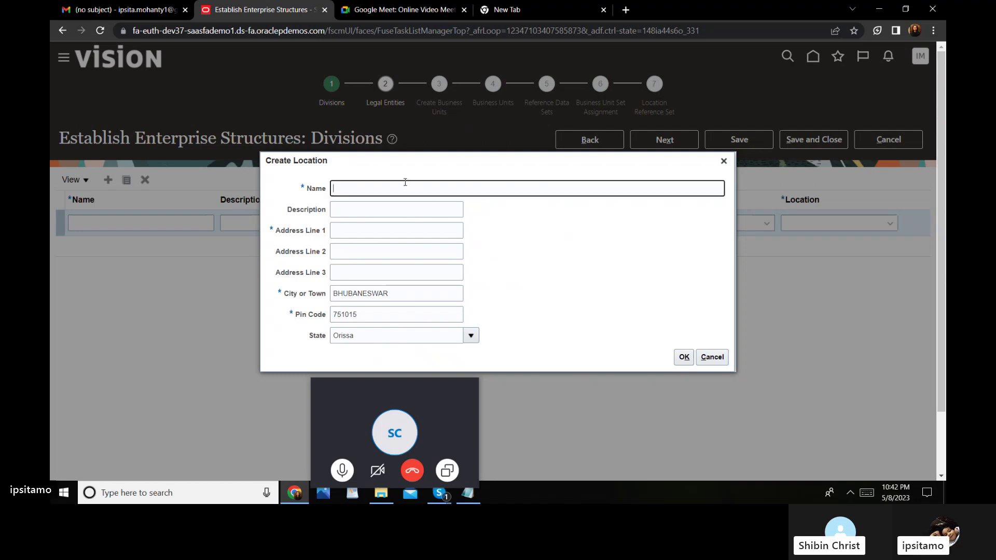
{"action": "type", "text": "ING"}
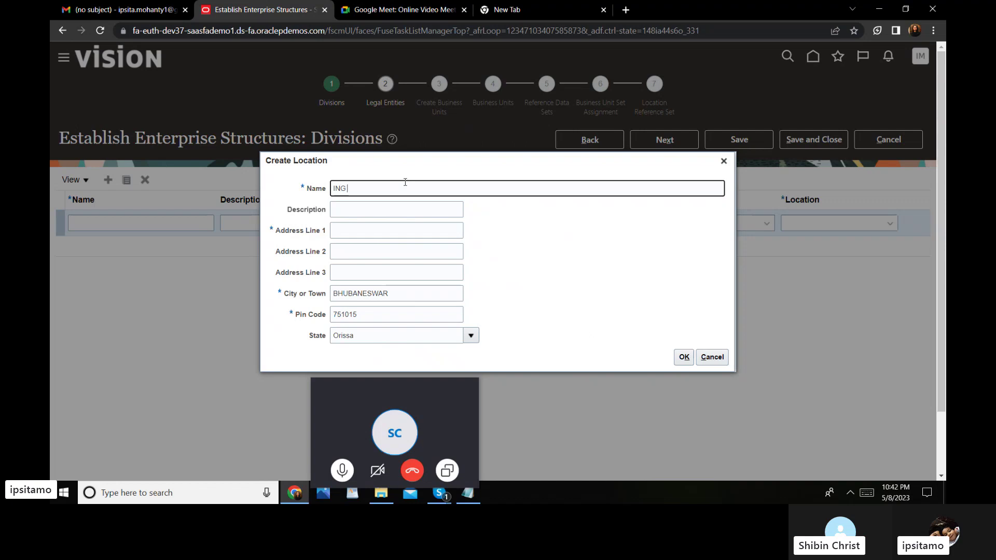
{"action": "type", "text": " O"}
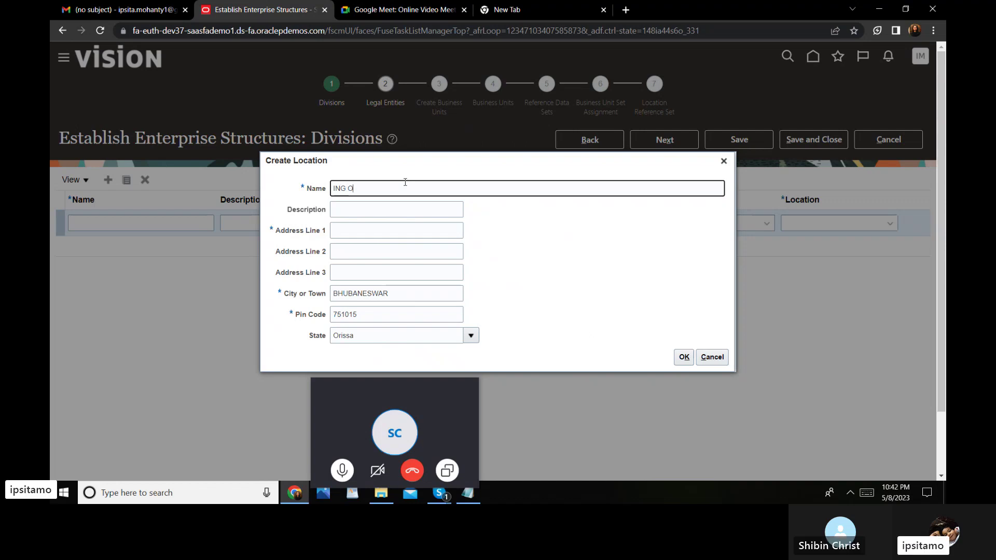
{"action": "type", "text": "rissa"}
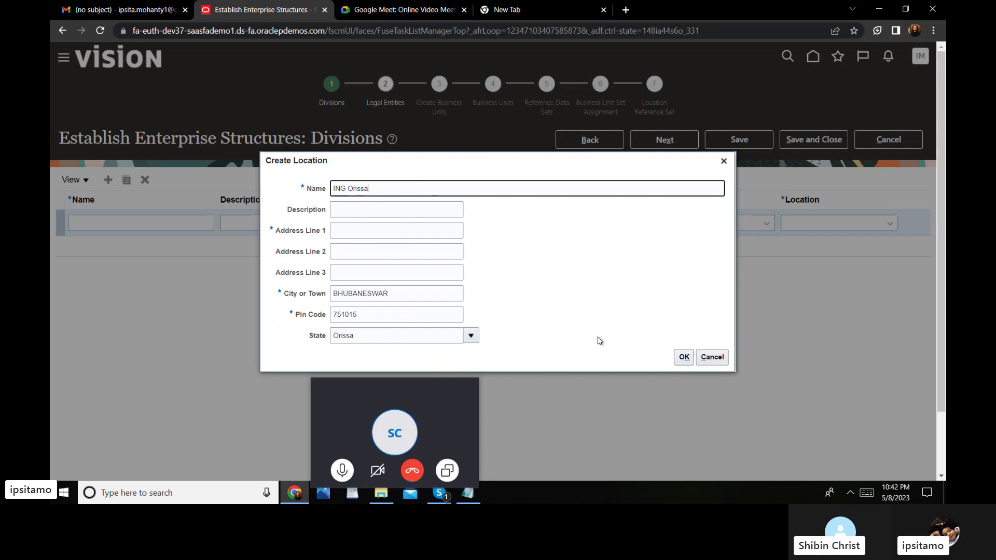
{"action": "left_click", "coordinate": [683, 358]}
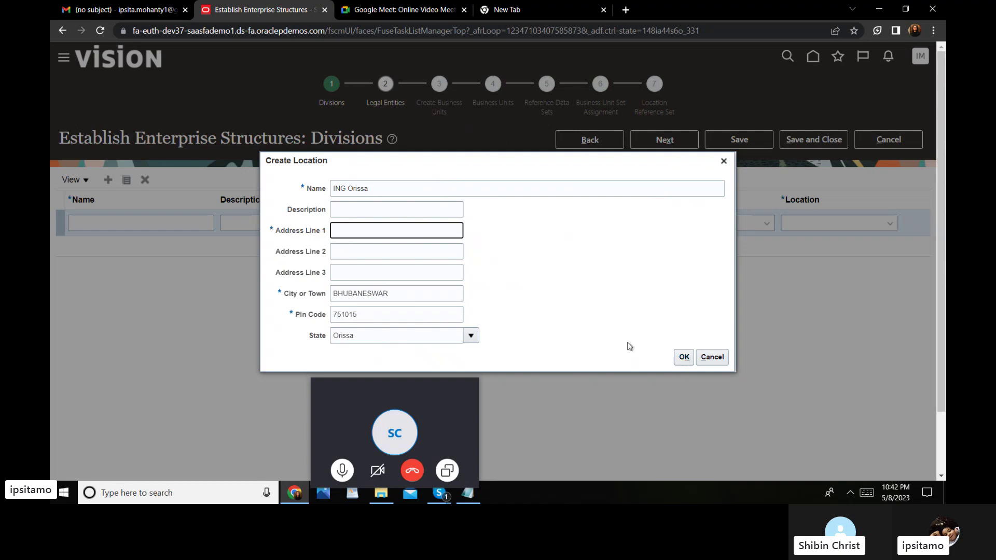
{"action": "type", "text": "Line 1"}
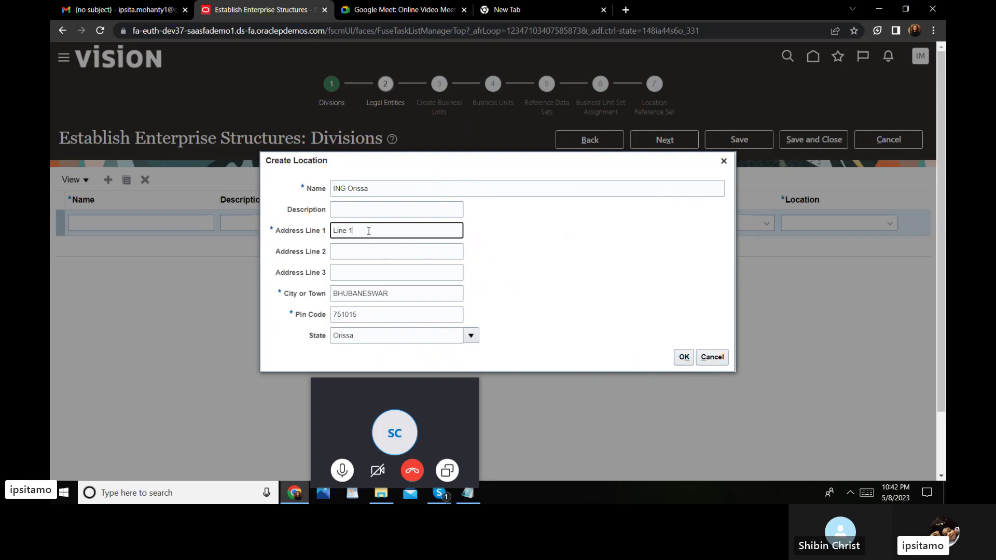
{"action": "left_click", "coordinate": [684, 356]}
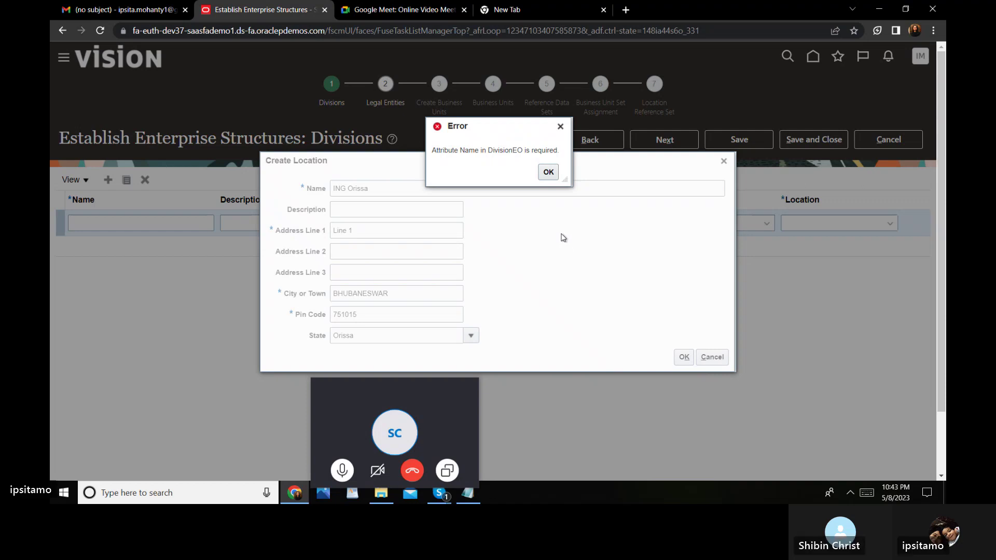
Dismiss the division name error and cancel the Create Location dialog without saving
{"action": "left_click", "coordinate": [548, 173]}
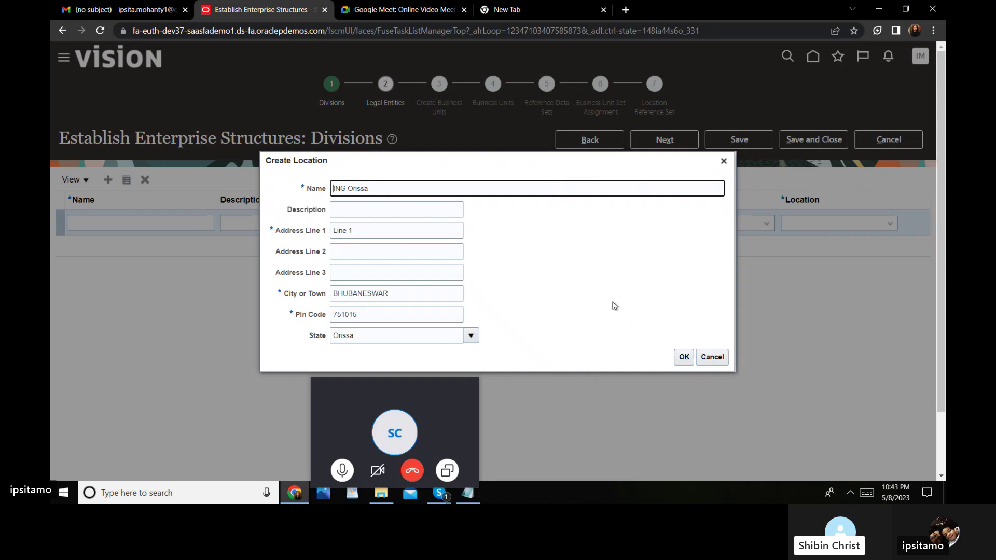
{"action": "left_click", "coordinate": [391, 192]}
{"action": "left_click", "coordinate": [719, 363]}
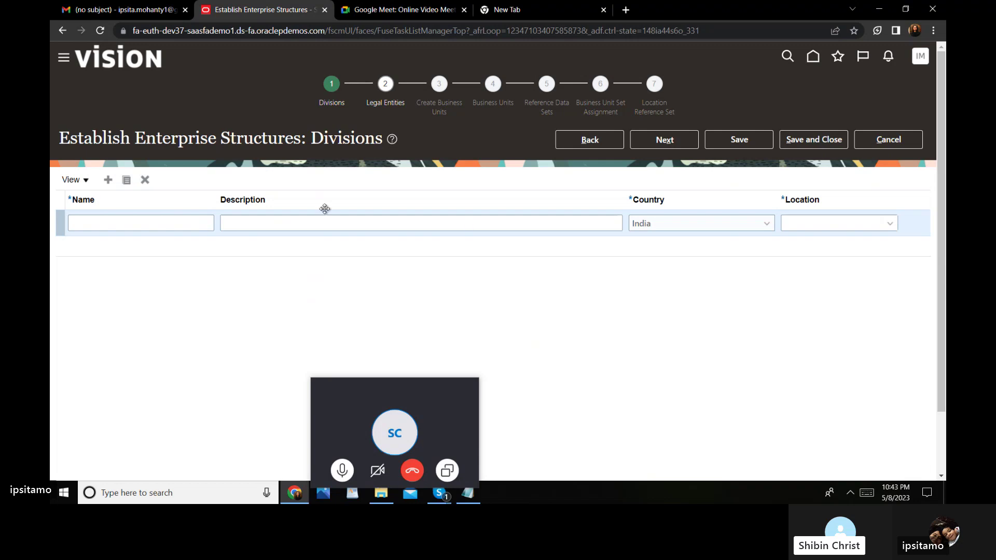
Name the division ING_Orissa and set its description to ING Orissa
{"action": "left_click", "coordinate": [89, 225]}
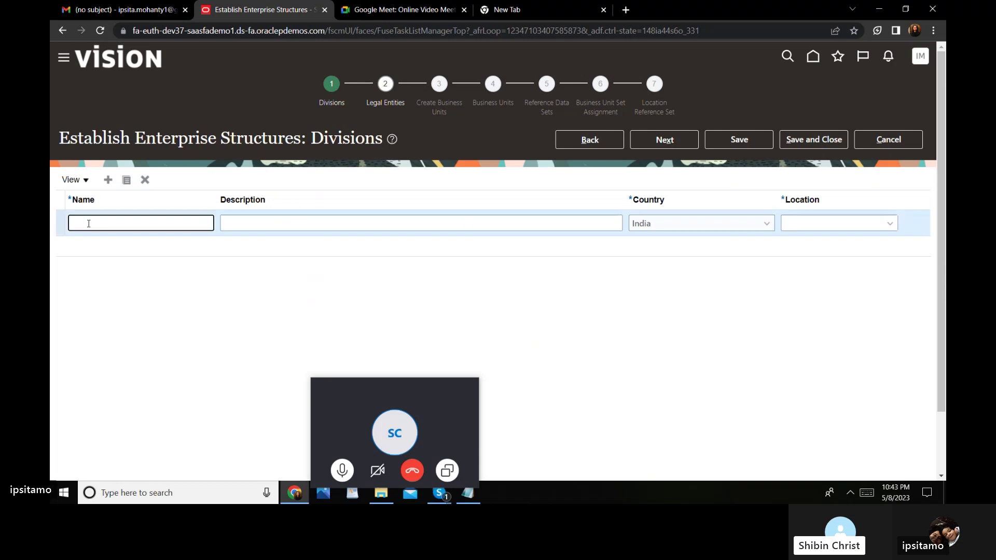
{"action": "type", "text": "ING"}
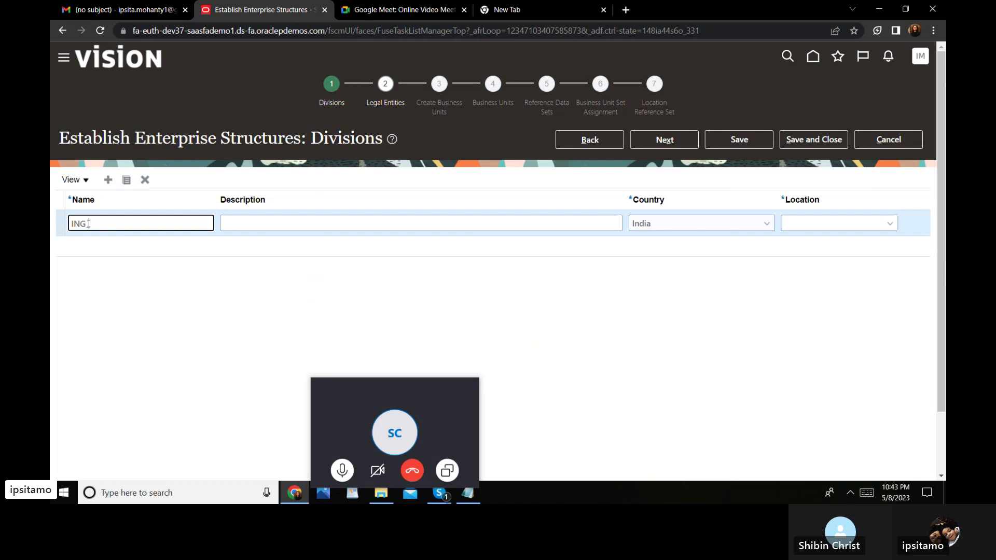
{"action": "type", "text": "Oris"}
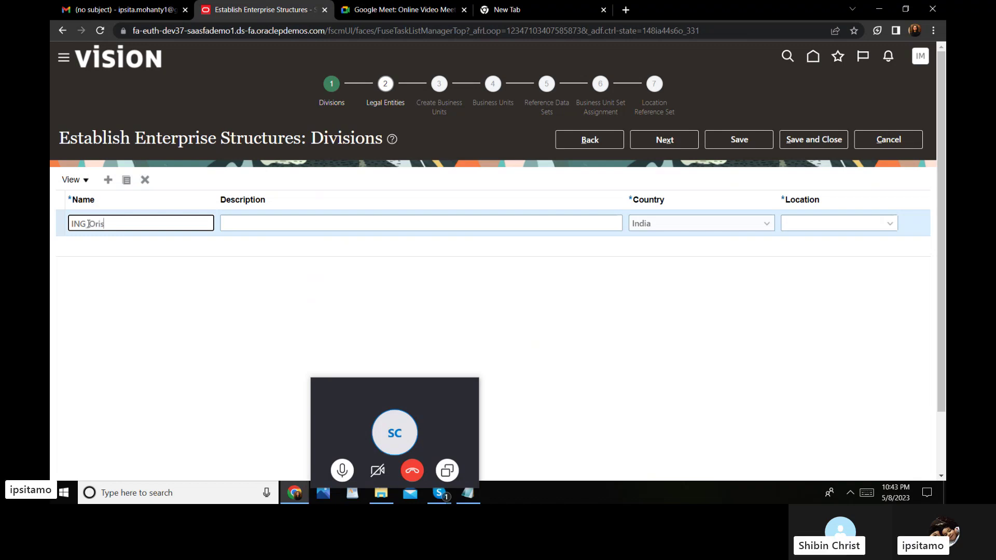
{"action": "type", "text": "sa"}
{"action": "left_click", "coordinate": [410, 222]}
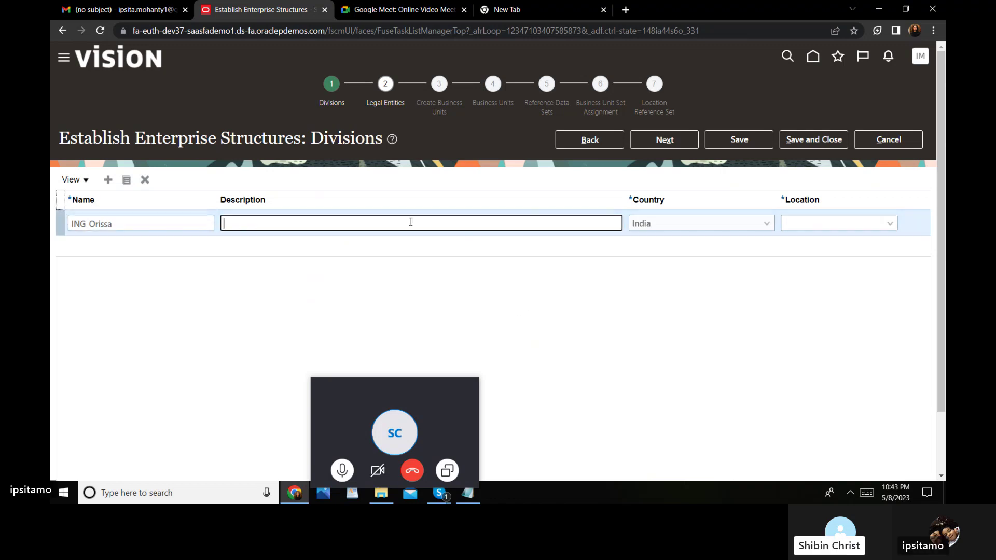
{"action": "type", "text": "P"}
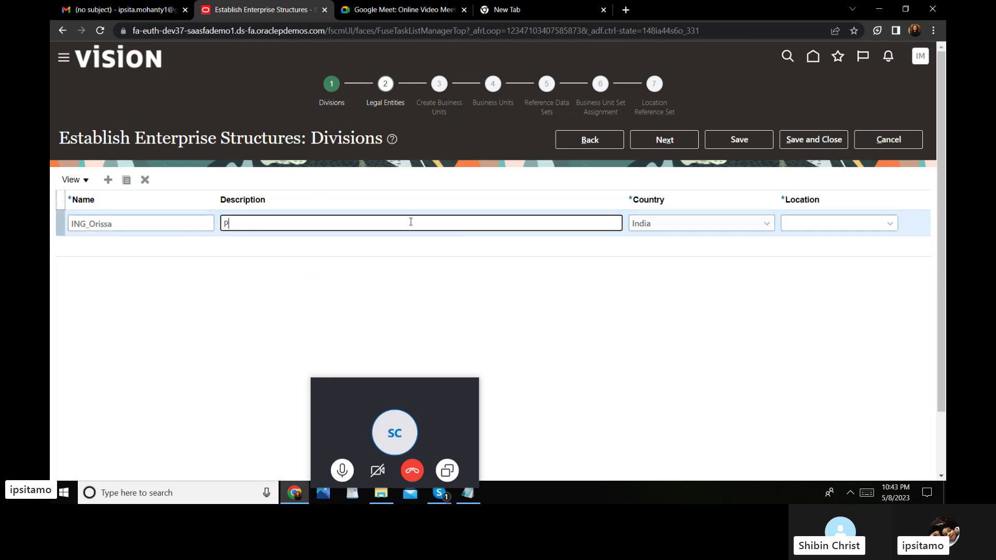
{"action": "key", "text": "BackSpace"}
{"action": "type", "text": "ING Orissa"}
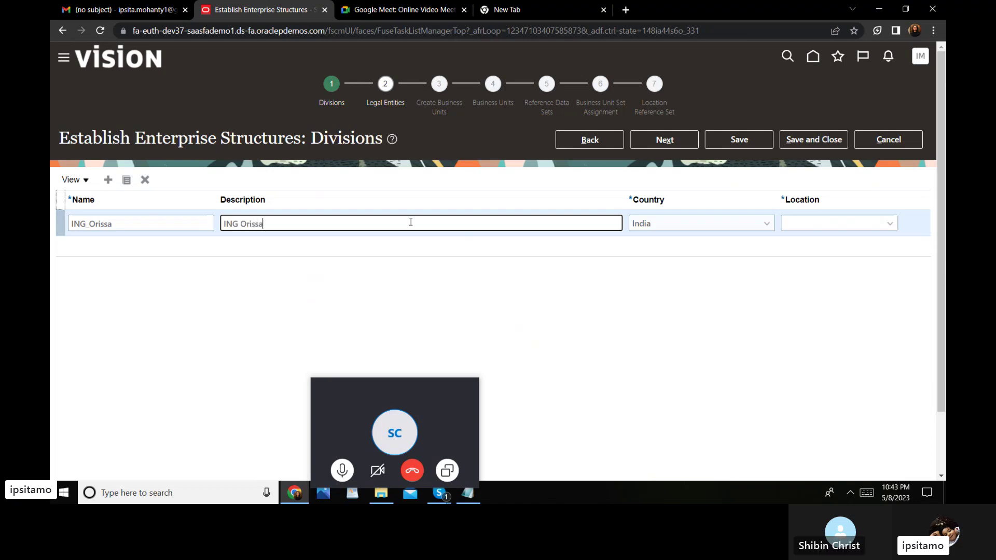
{"action": "left_click", "coordinate": [833, 281]}
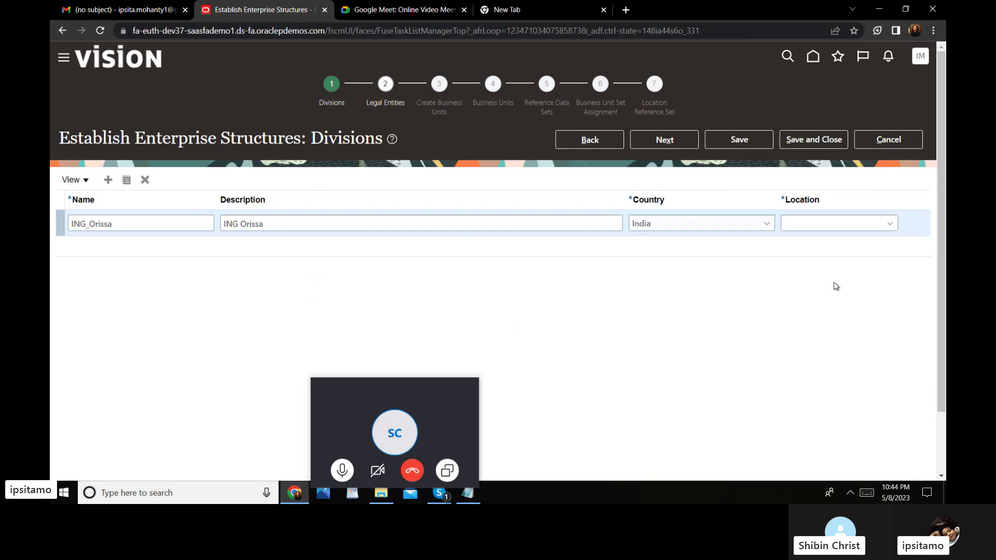
Start a new location named ING Orissa with address Line 1 and pin code 751015
{"action": "left_click", "coordinate": [891, 224]}
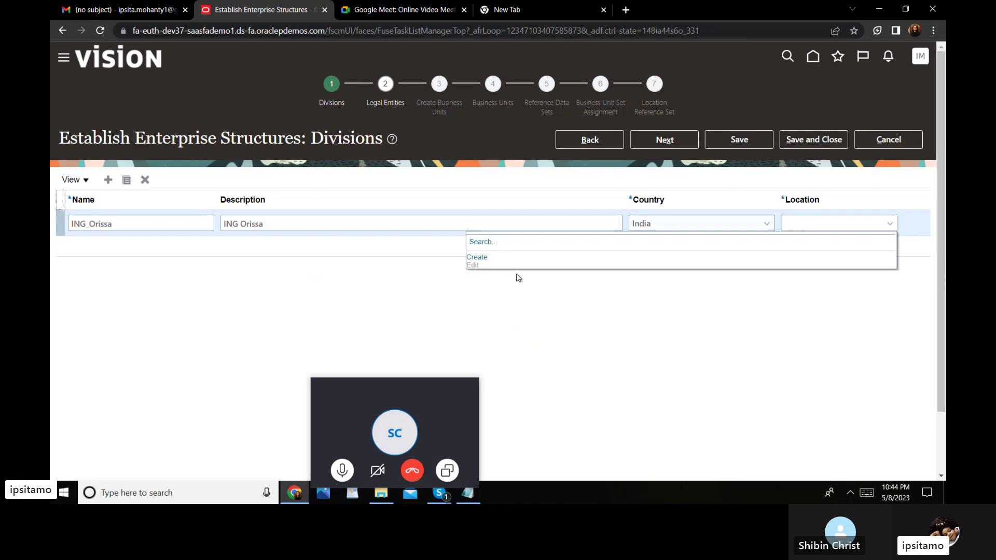
{"action": "left_click", "coordinate": [477, 257]}
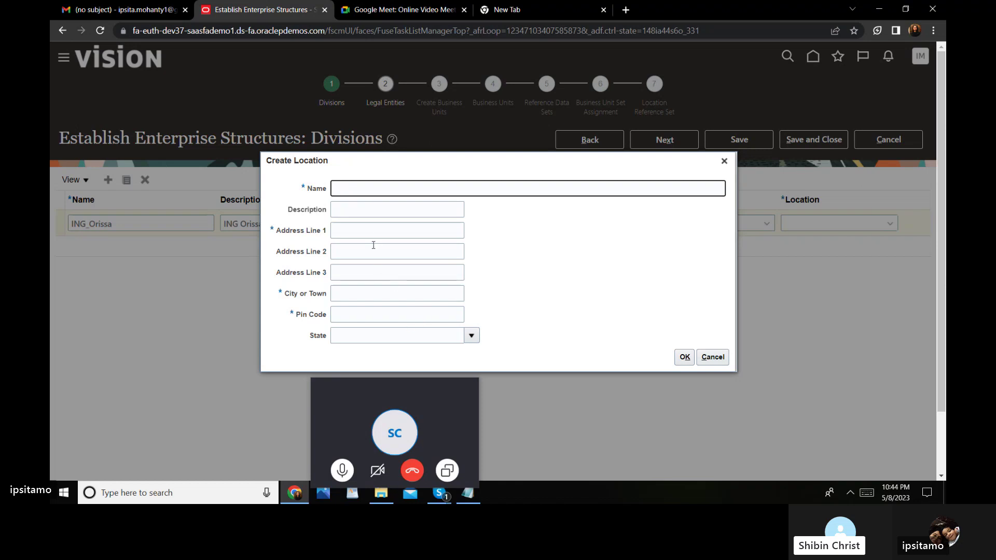
{"action": "type", "text": "I"}
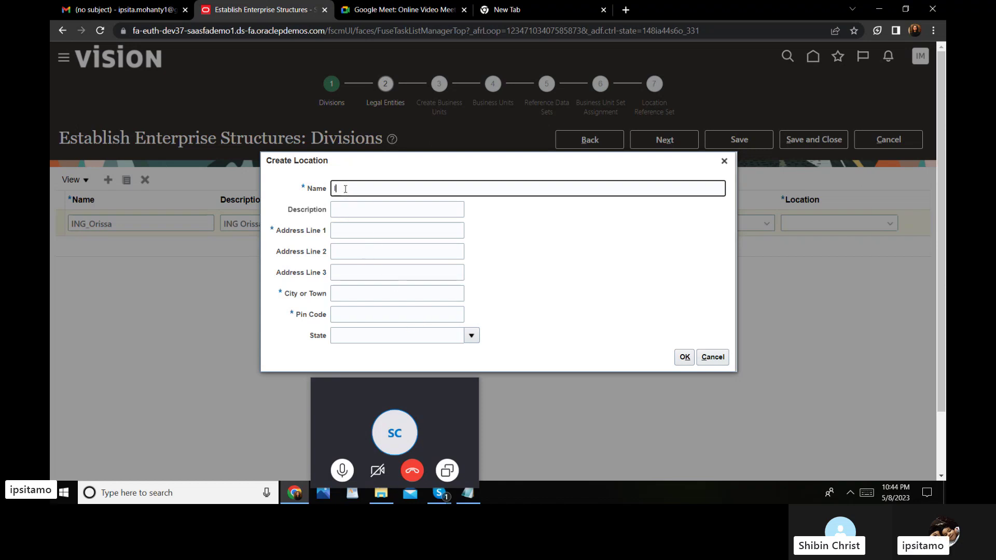
{"action": "type", "text": "NG"}
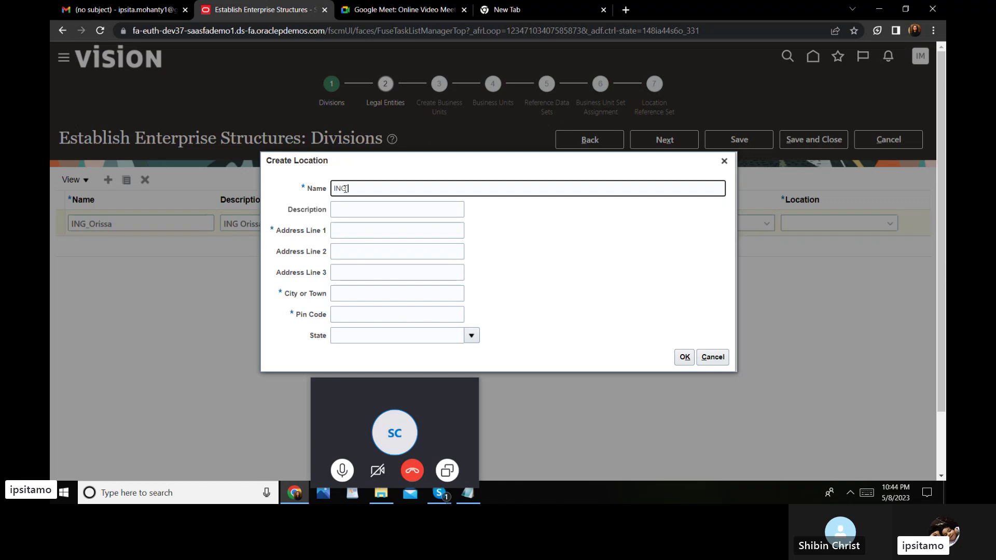
{"action": "type", "text": " Orissa"}
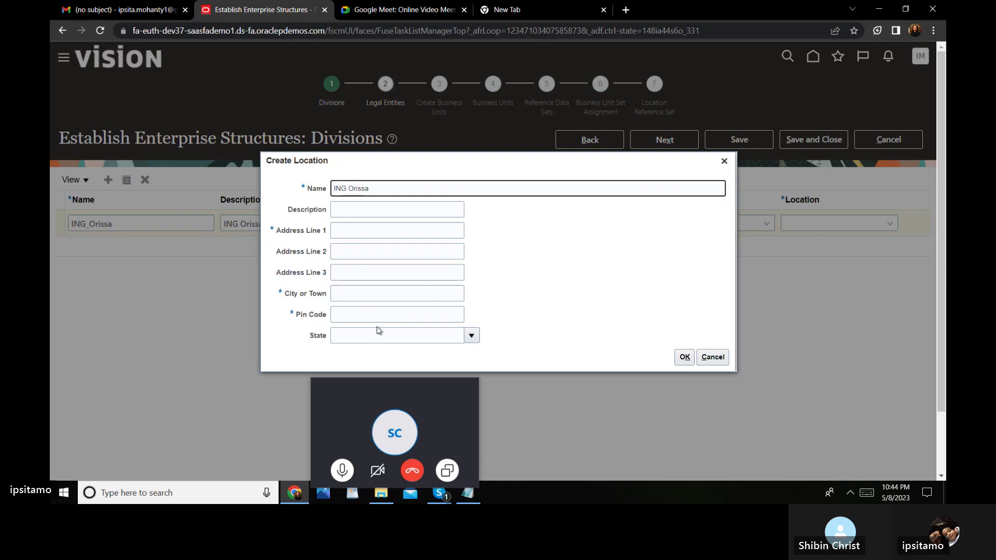
{"action": "left_click", "coordinate": [340, 228]}
{"action": "type", "text": "Line 1"}
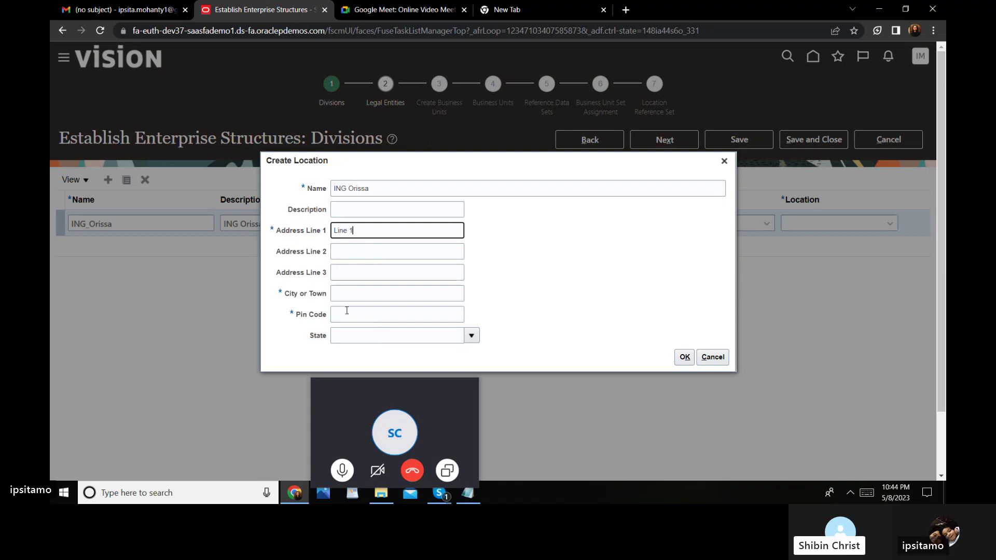
{"action": "left_click", "coordinate": [346, 311]}
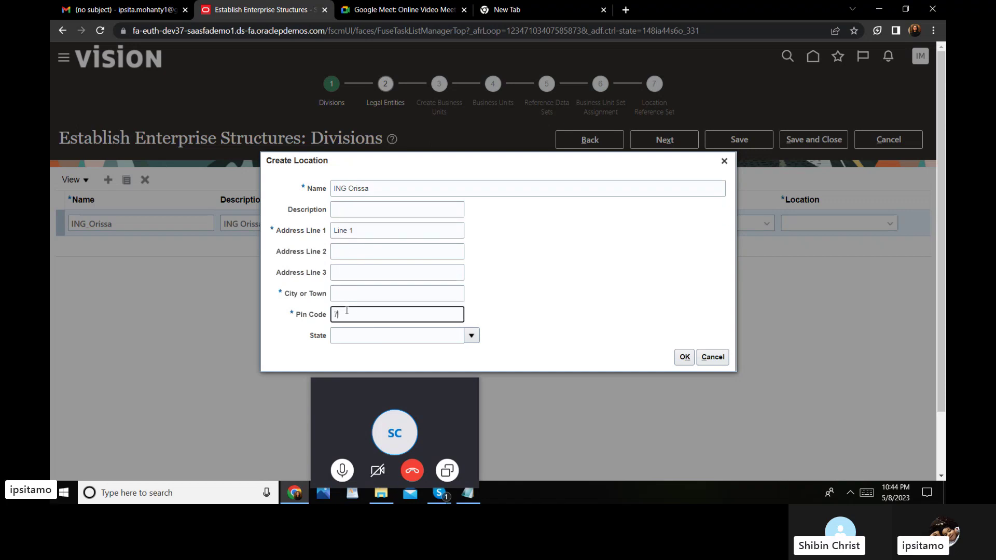
{"action": "type", "text": "751015"}
Search for and select Orissa as the location's state
{"action": "left_click", "coordinate": [461, 335]}
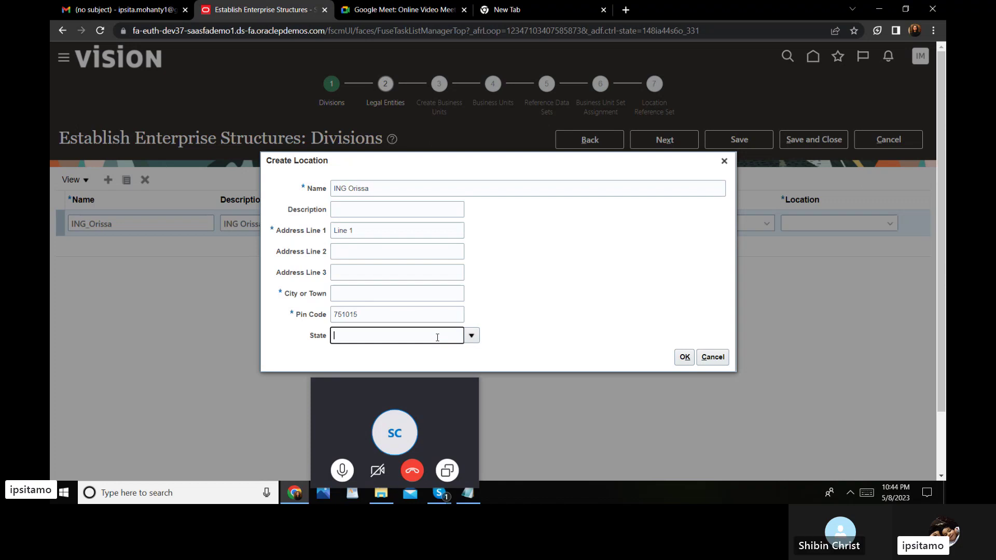
{"action": "left_click", "coordinate": [372, 251]}
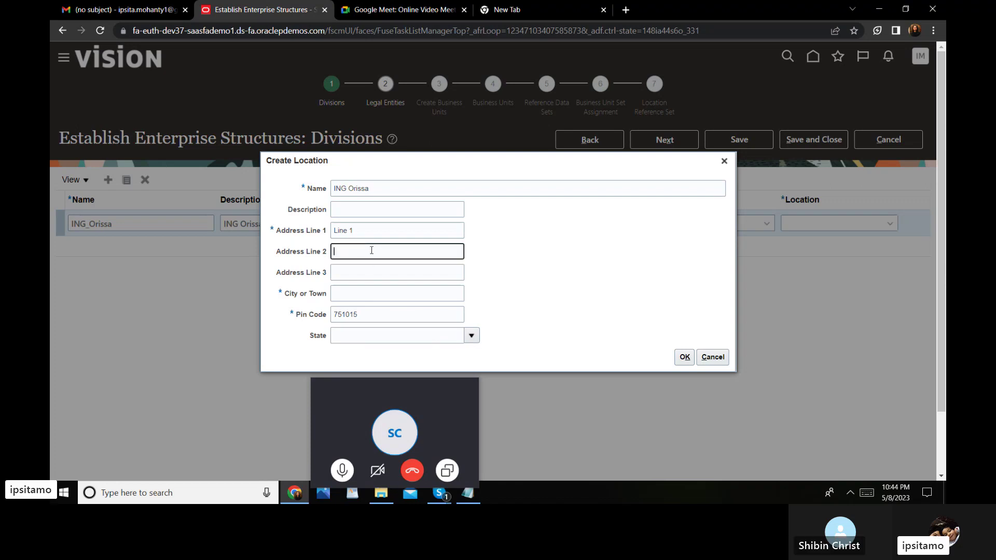
{"action": "left_click", "coordinate": [406, 333]}
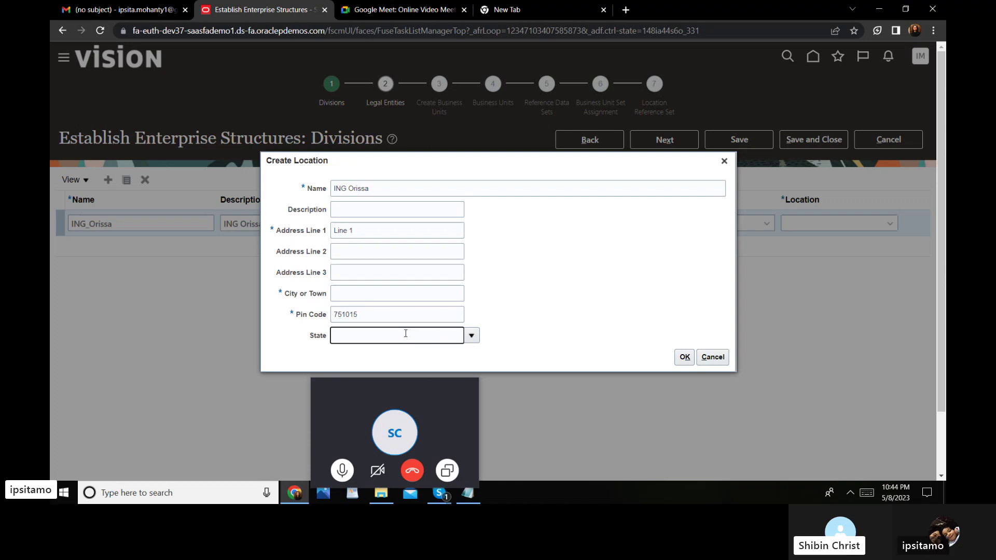
{"action": "left_click", "coordinate": [472, 336]}
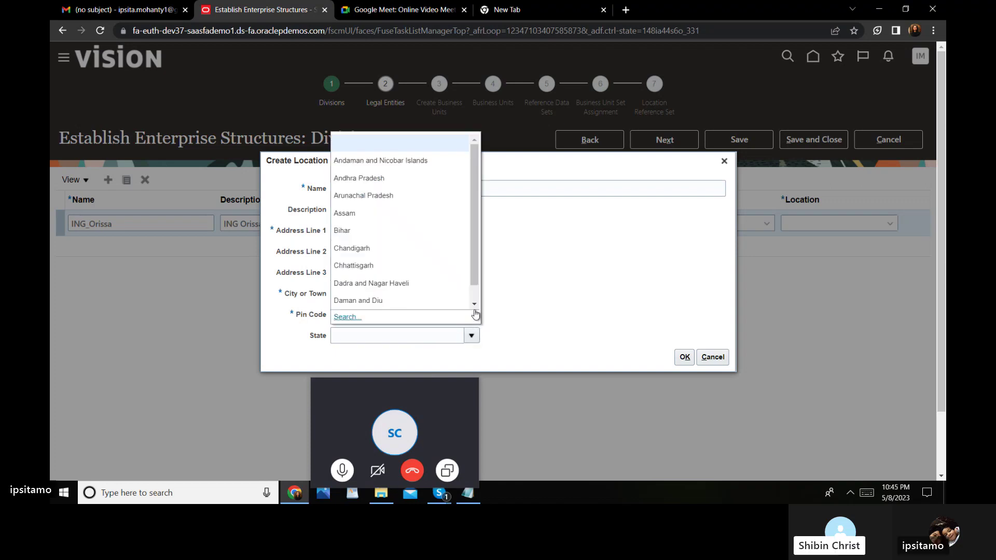
{"action": "scroll", "coordinate": [475, 297], "scroll_direction": "down", "scroll_amount": 1}
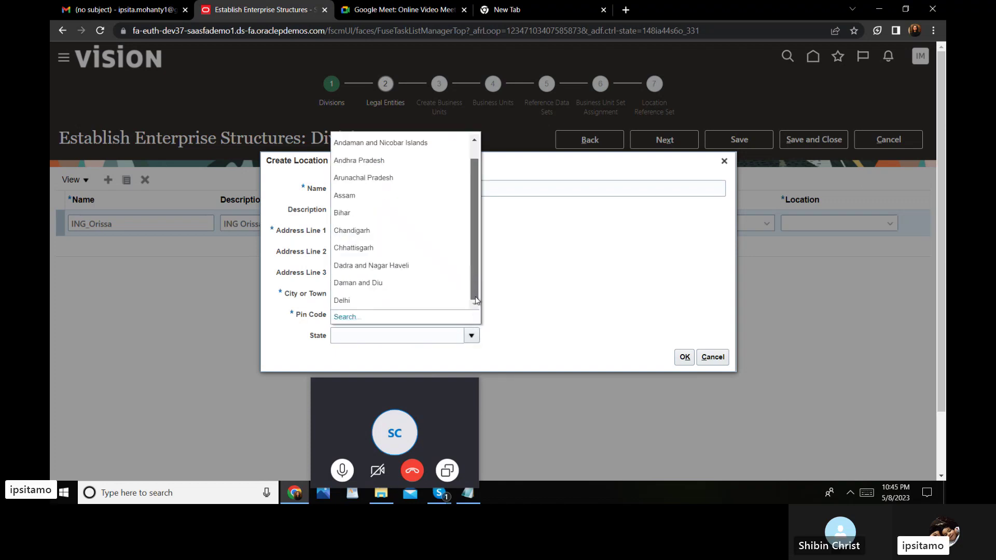
{"action": "left_click", "coordinate": [358, 319]}
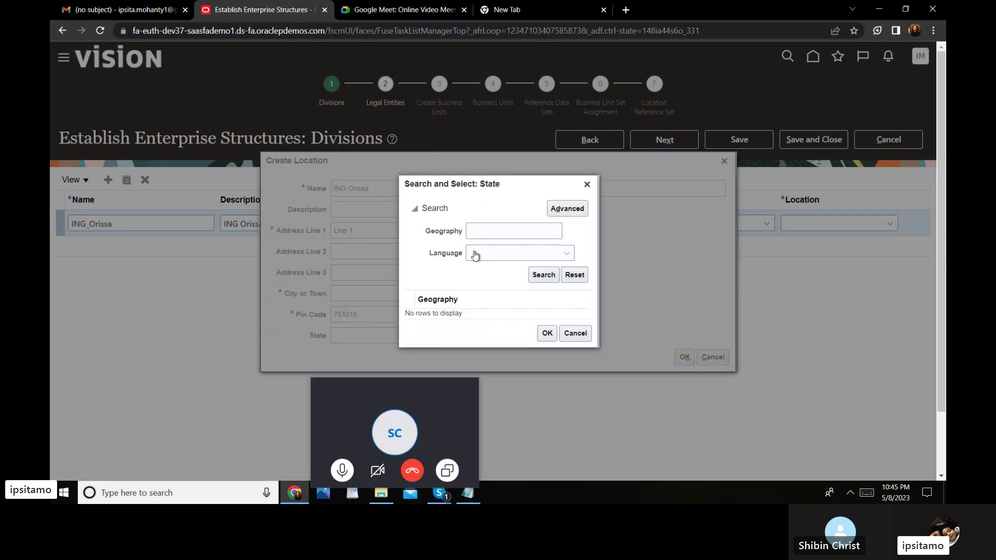
{"action": "left_click", "coordinate": [481, 230]}
{"action": "type", "text": "orissa"}
{"action": "left_click", "coordinate": [544, 276]}
{"action": "left_click", "coordinate": [442, 314]}
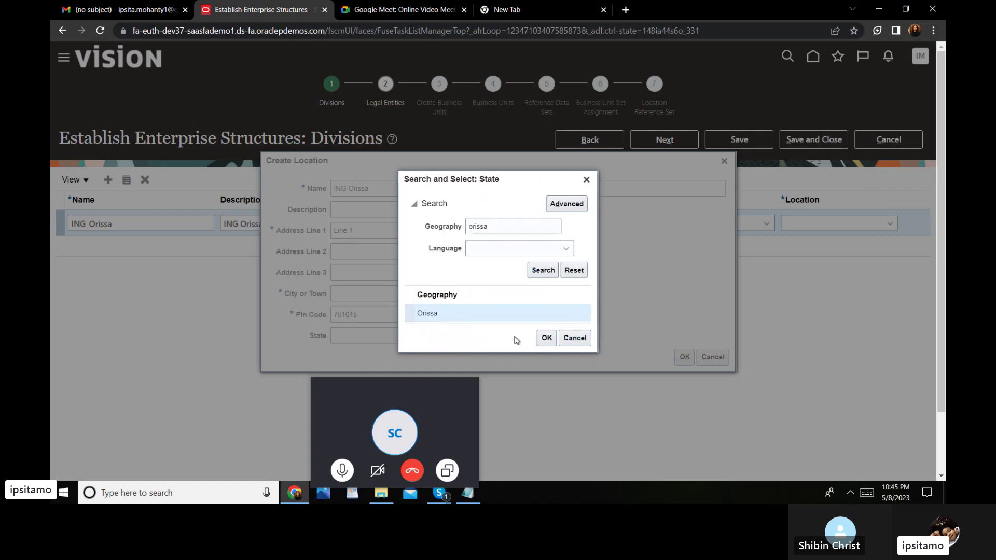
{"action": "left_click", "coordinate": [547, 338]}
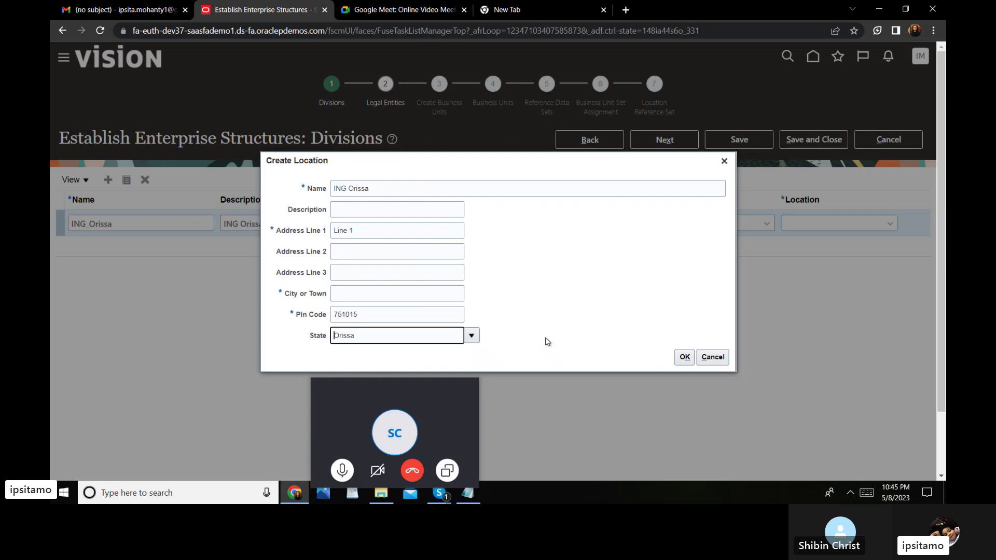
Add the city Bhubaneswar and save the new location
{"action": "left_click", "coordinate": [685, 358]}
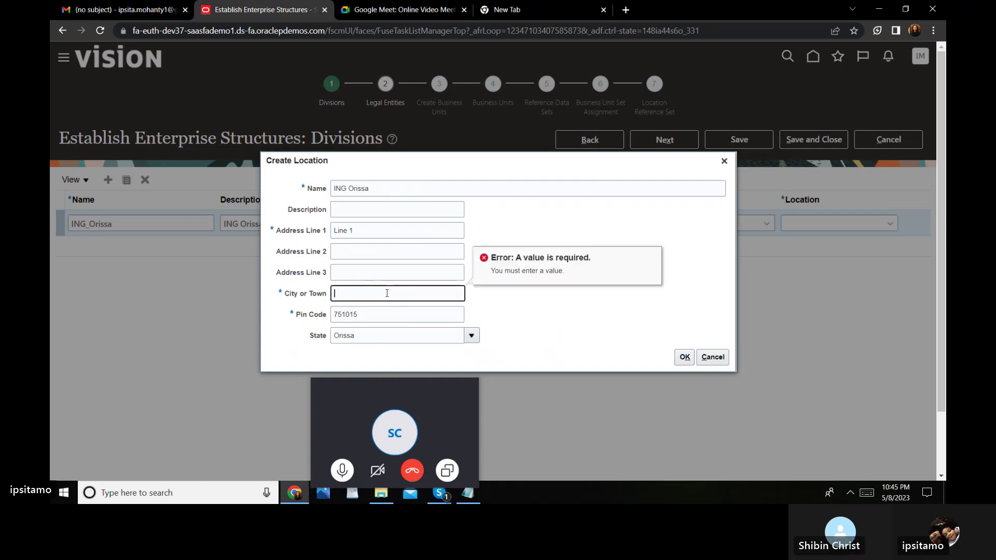
{"action": "type", "text": "Bhu"}
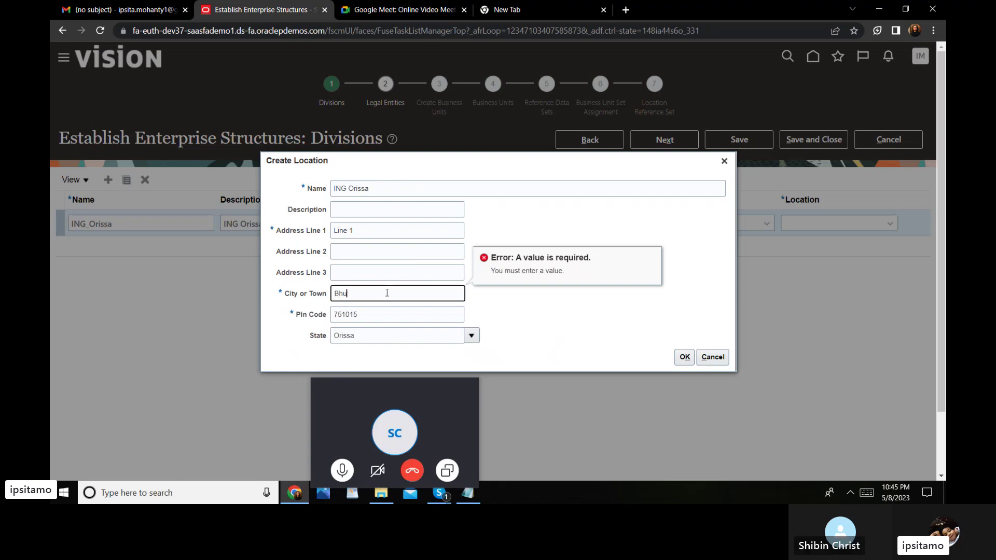
{"action": "type", "text": "baneswar"}
{"action": "left_click", "coordinate": [685, 357]}
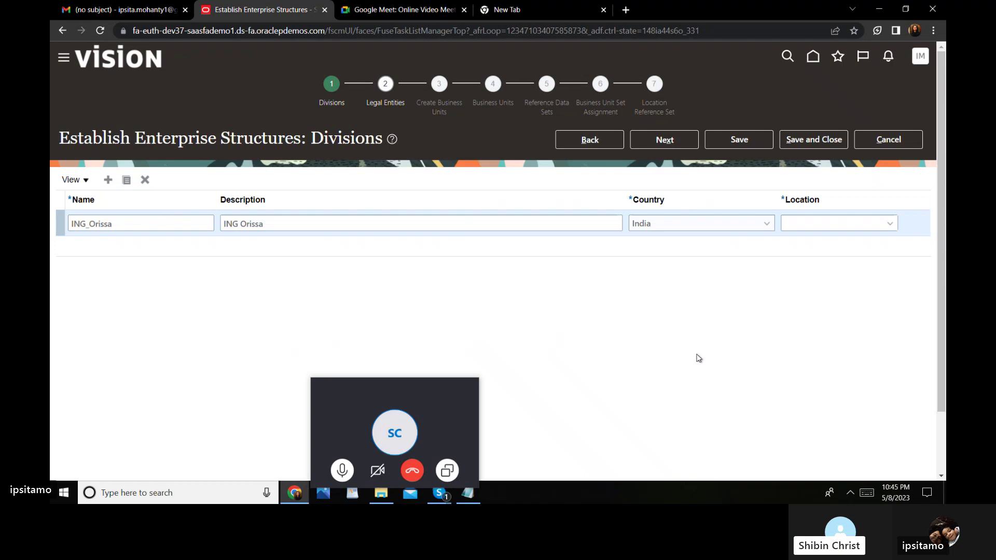
Assign location ING Orissa to the ING_Orissa division and advance to Legal Entities
{"action": "left_click", "coordinate": [890, 224]}
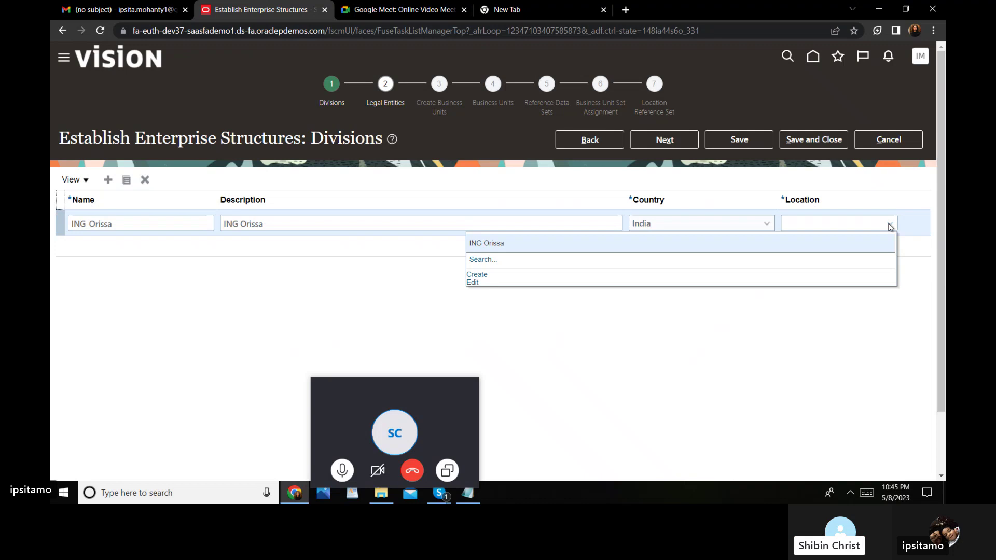
{"action": "left_click", "coordinate": [580, 241]}
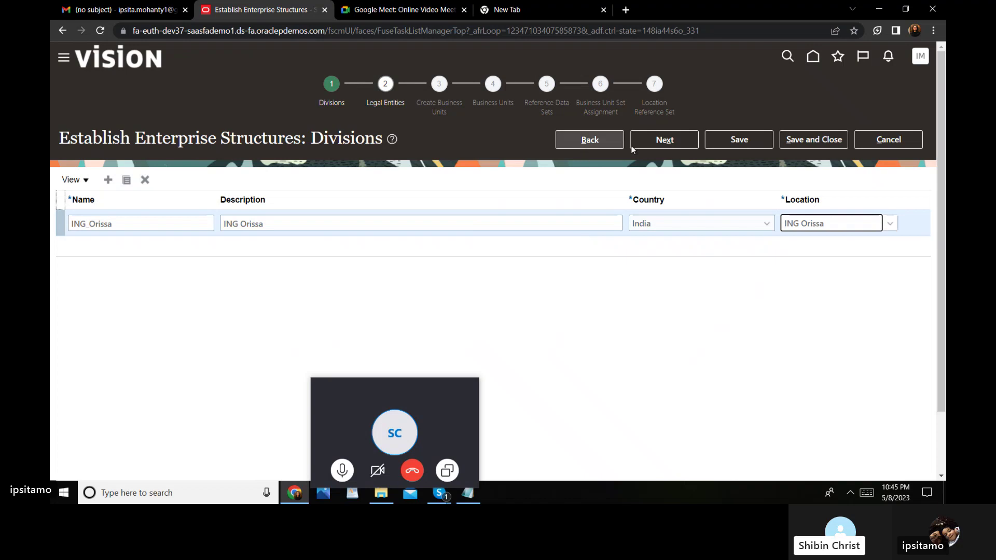
{"action": "left_click", "coordinate": [662, 143]}
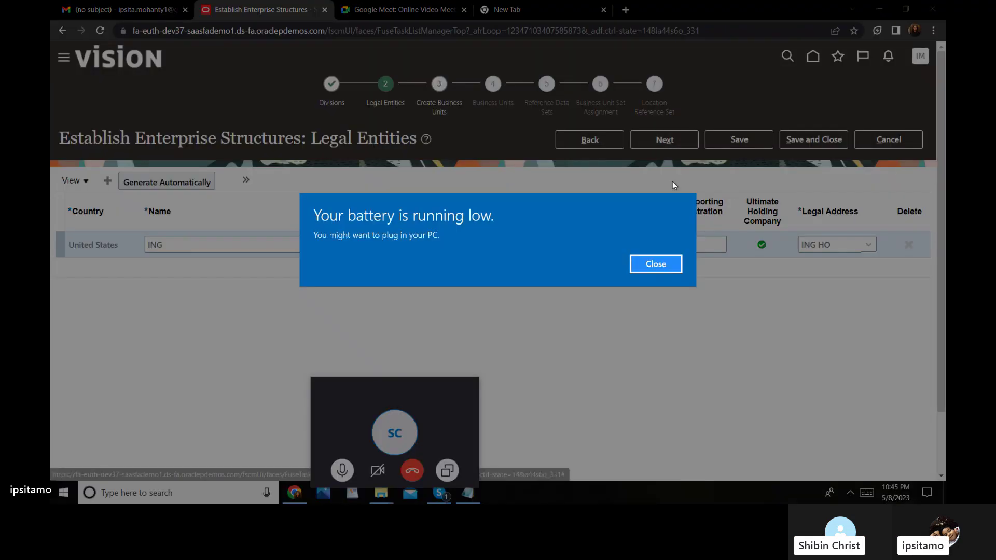
Dismiss the battery notice, save the Legal Entities changes, then save and close the setup
{"action": "left_click", "coordinate": [656, 265]}
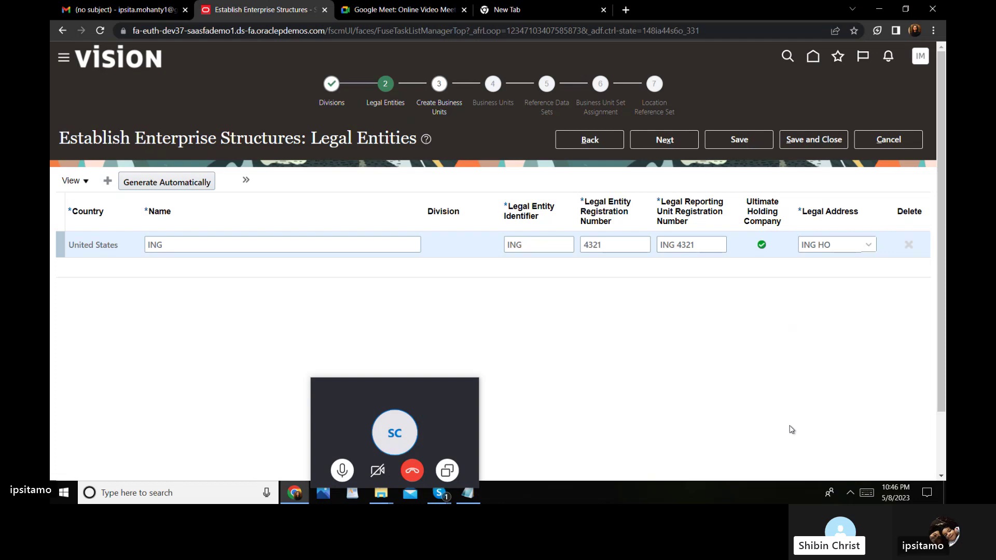
{"action": "left_click", "coordinate": [738, 138]}
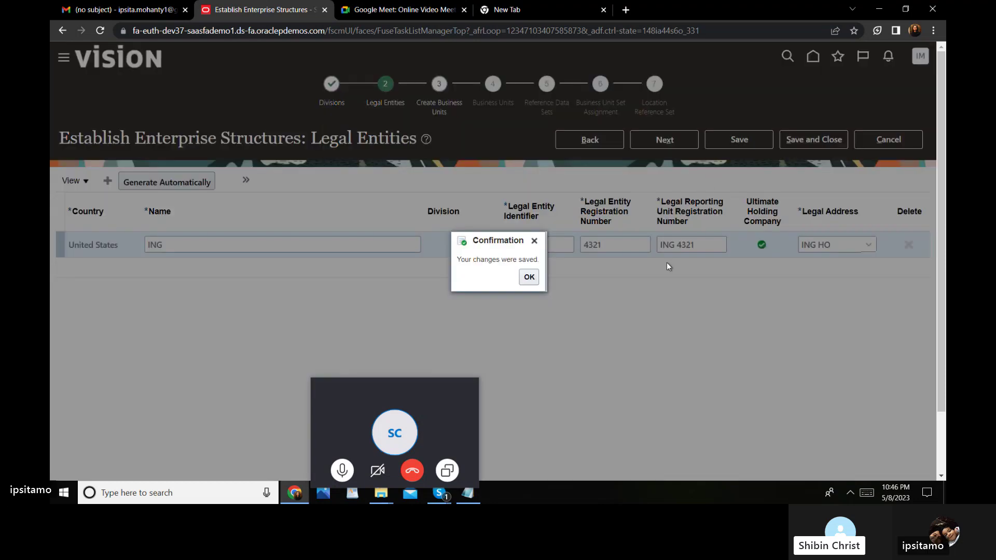
{"action": "left_click", "coordinate": [529, 277]}
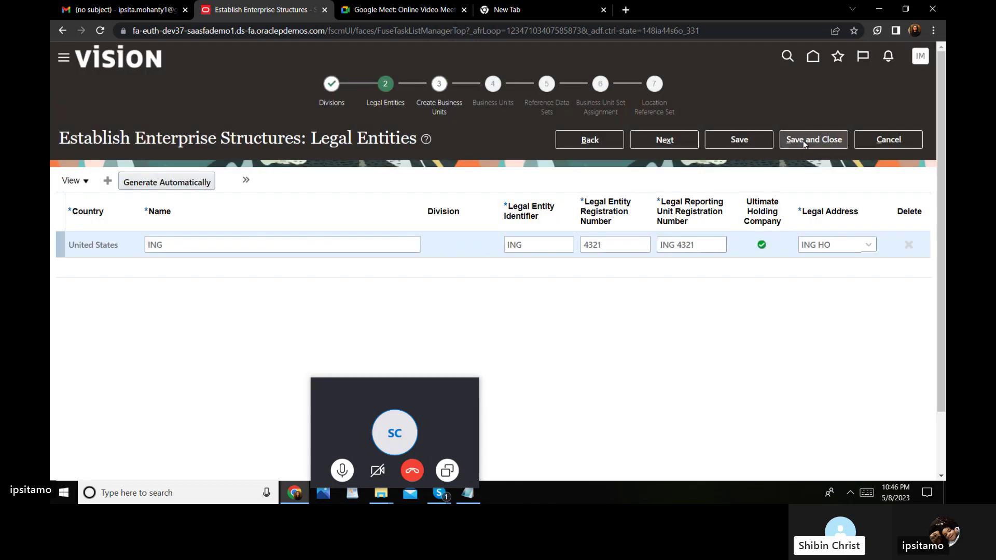
{"action": "left_click", "coordinate": [805, 143]}
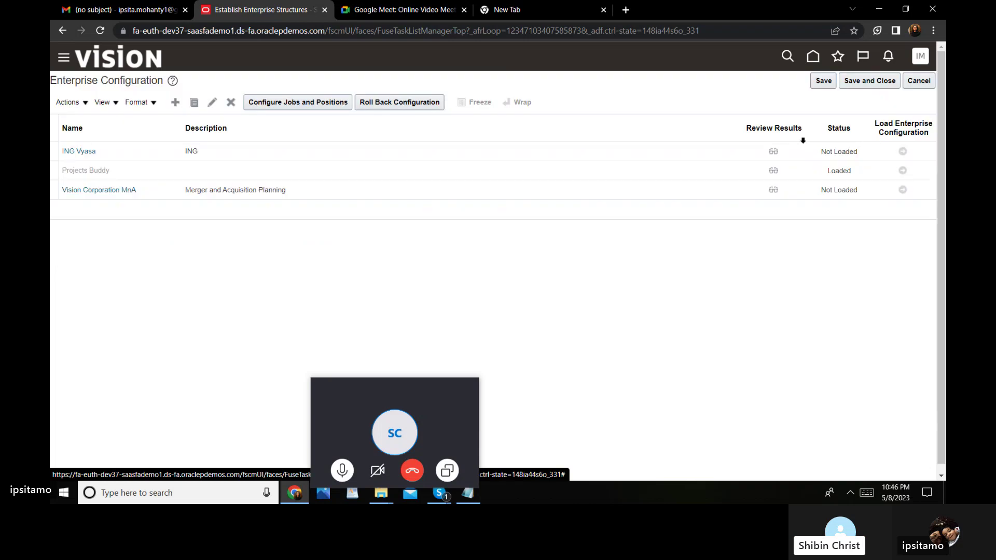